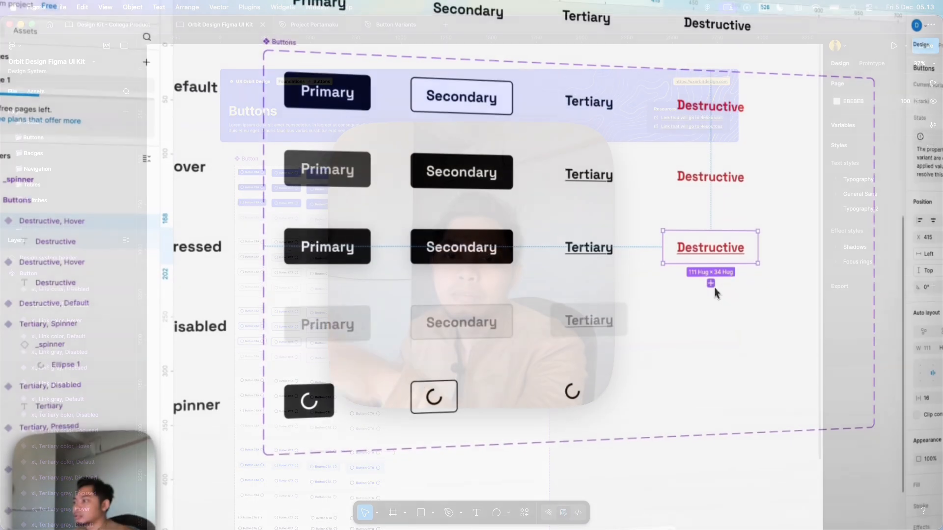
left_click_drag(715, 288, 709, 391)
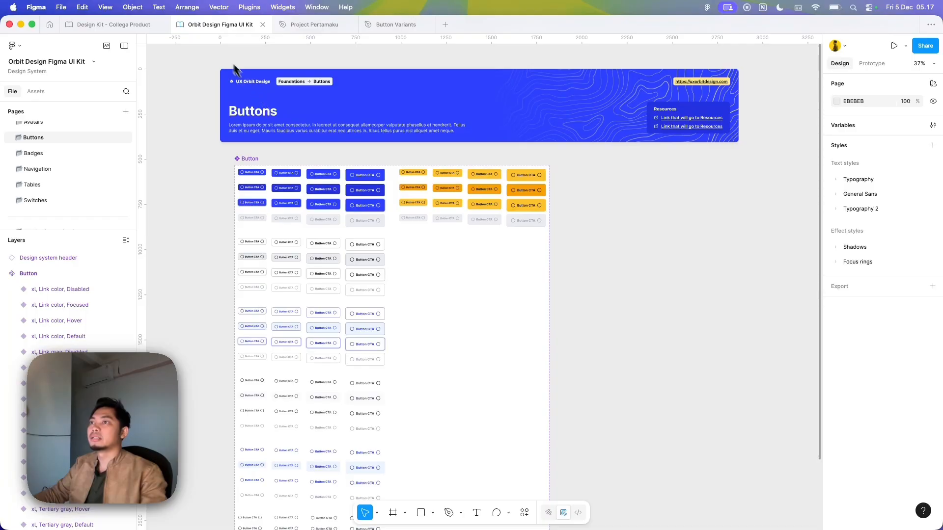
View the buttons in the Design Kit - Collega Product file, and switch to the Button Variants file.
left_click(113, 24)
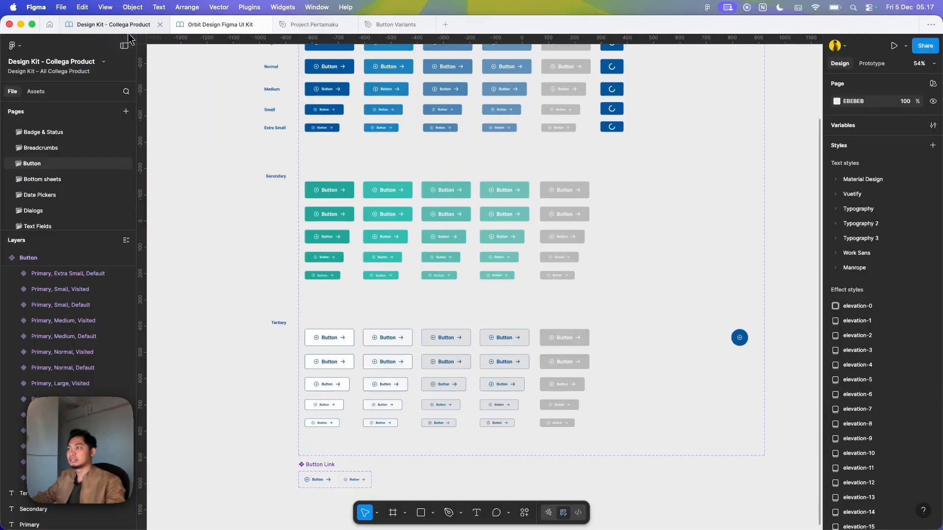
left_click(398, 24)
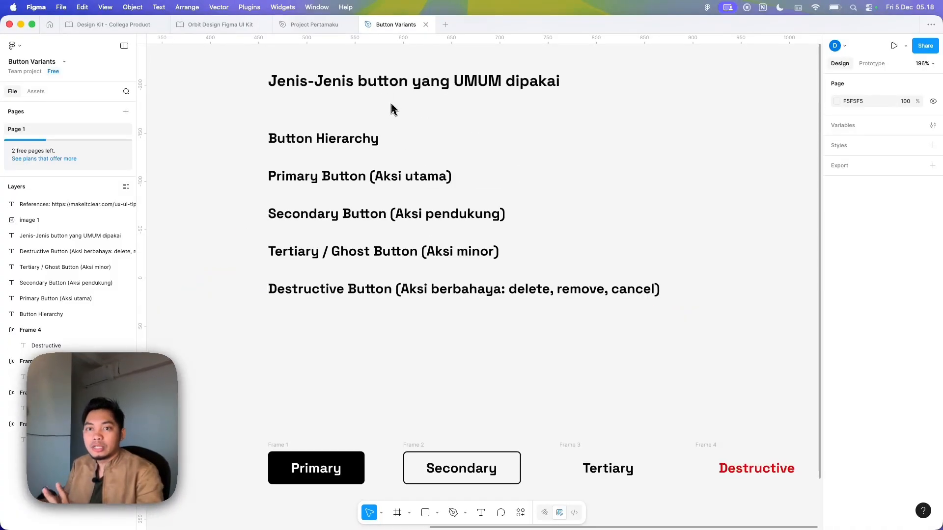
scroll(391, 112, "right", 2)
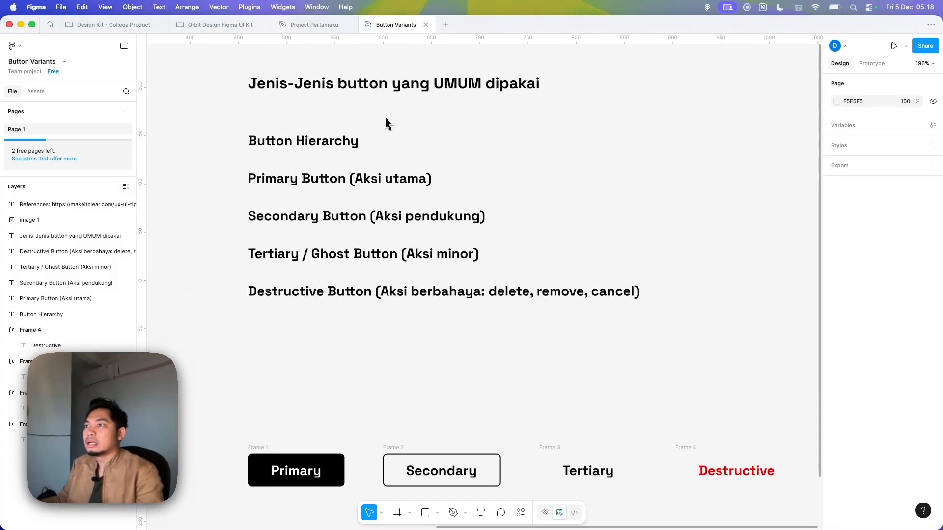
Go through the button type labels one by one, from Button Hierarchy down to Destructive Button.
left_click(314, 147)
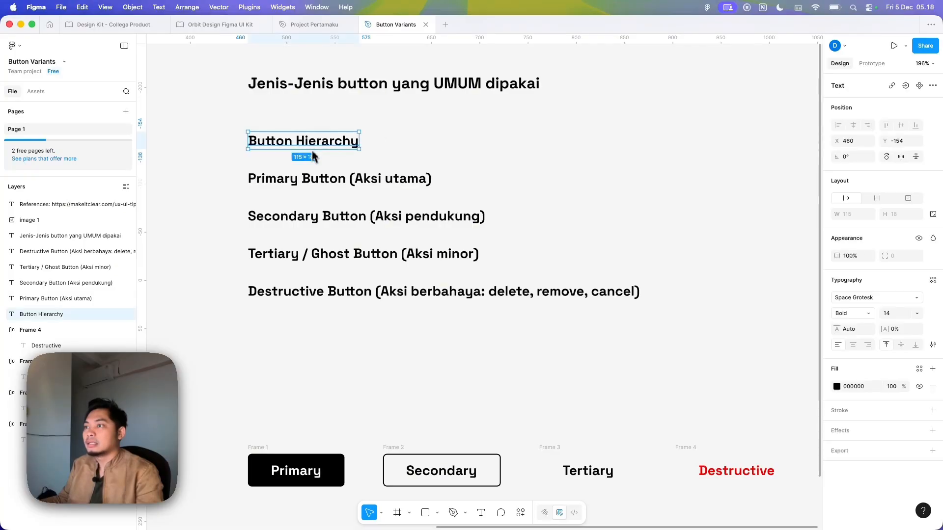
left_click(309, 187)
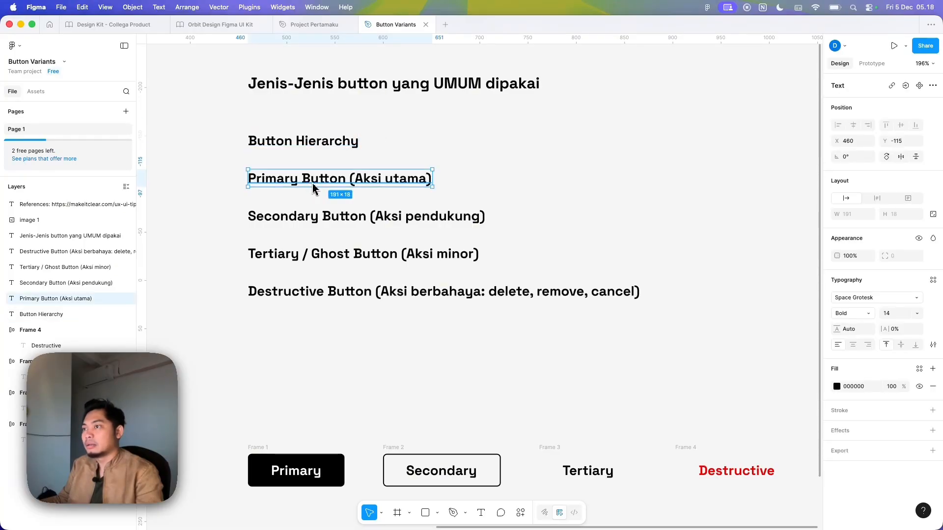
left_click(318, 226)
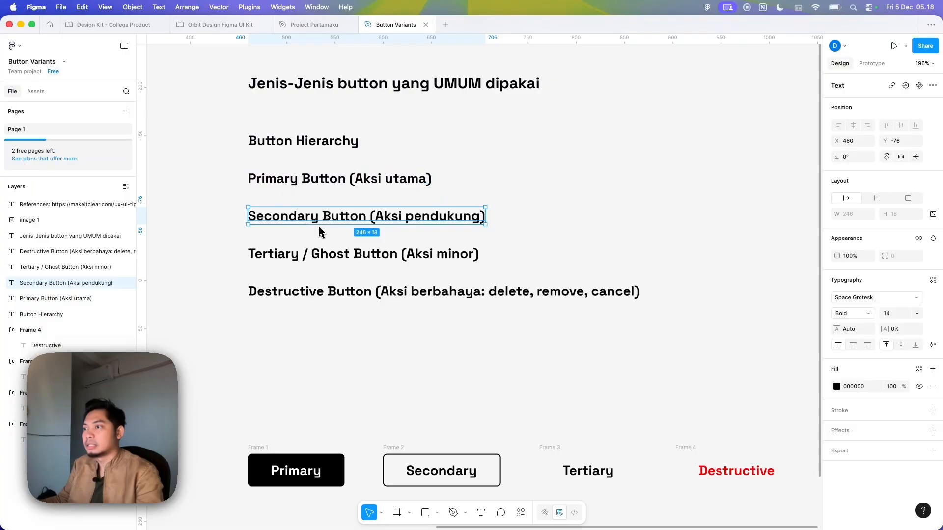
left_click(323, 260)
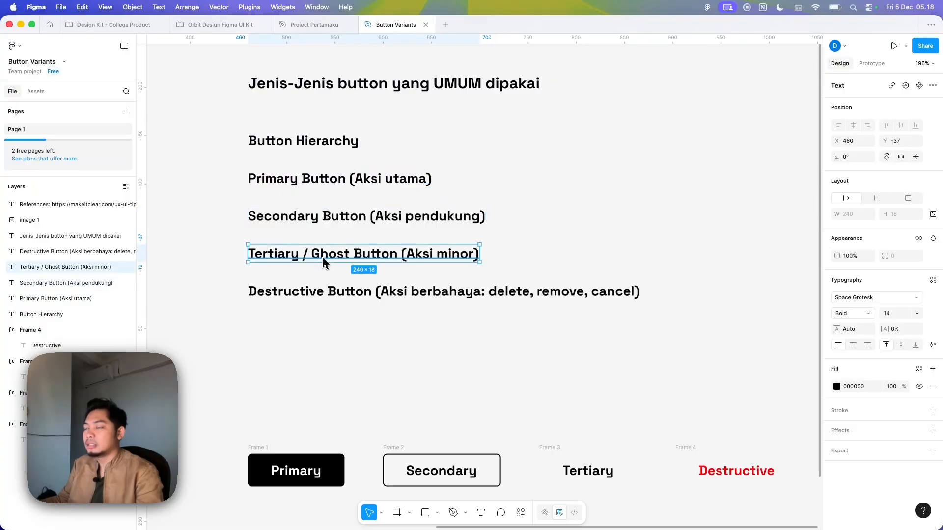
left_click(320, 294)
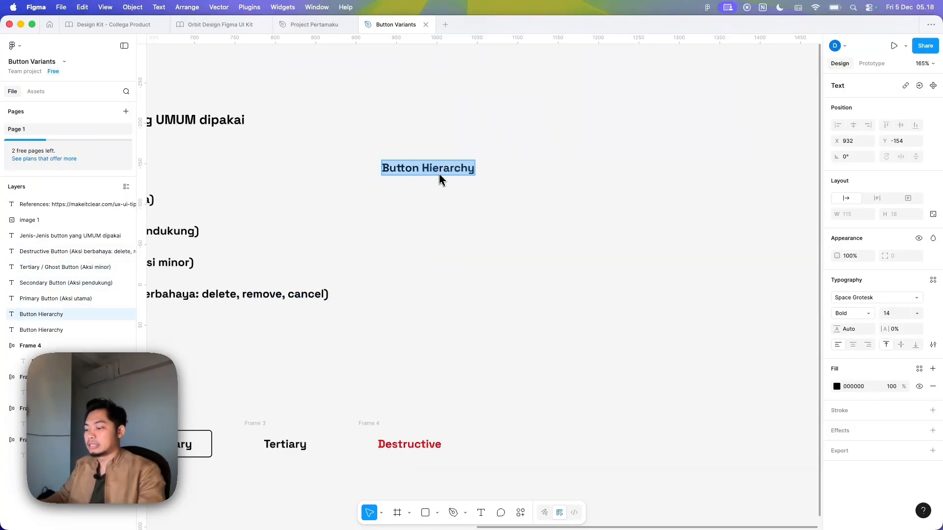
Replace the text of the copied Button Hierarchy heading with State.
type("State")
left_click(447, 206)
left_click_drag(453, 234, 593, 213)
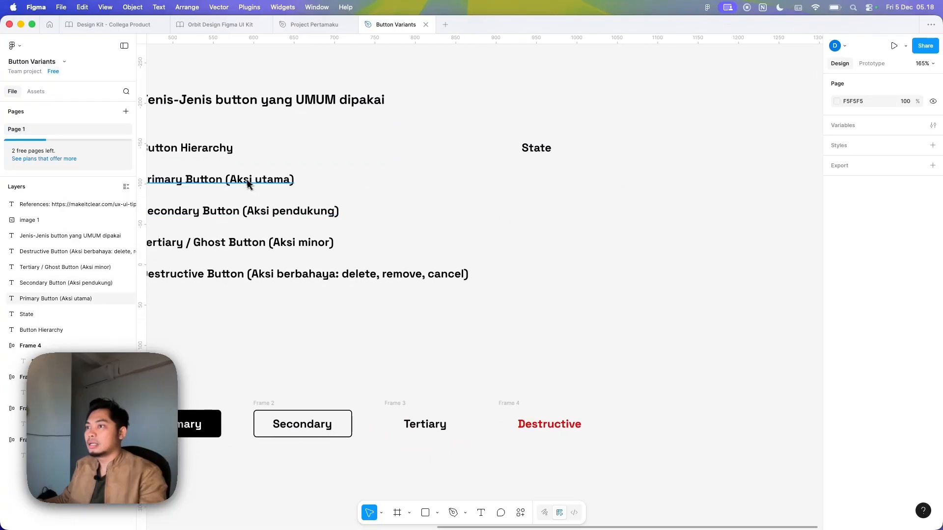
Copy the Primary Button label under State and retype it as the lines Default, Hover, Disabled, Pressed/Active and Loading (spinner).
left_click_drag(199, 184, 580, 177, "alt")
double_click(580, 177)
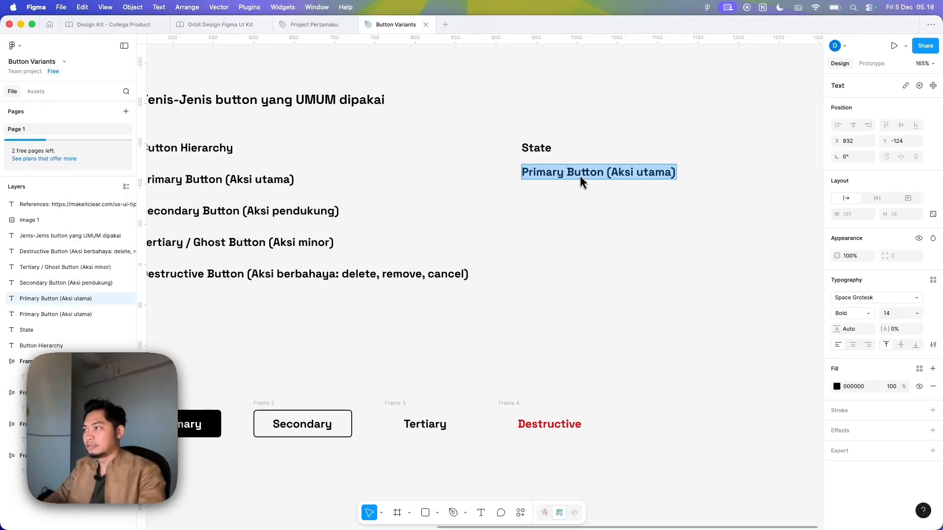
type("Default")
key("Return")
type("Hover")
key("Return")
type("Disabled")
key("Return")
type("Pre")
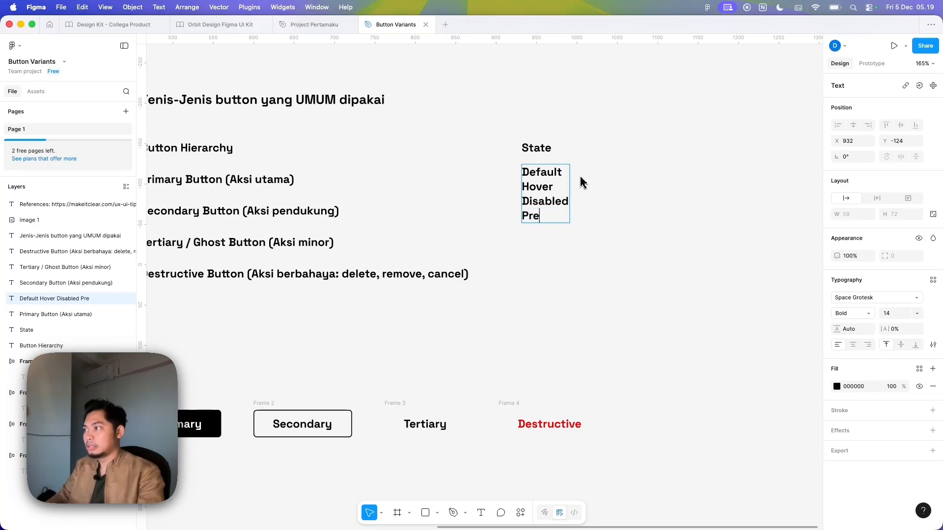
type("ssed/Active")
key("Return")
type("Loading (spinner)")
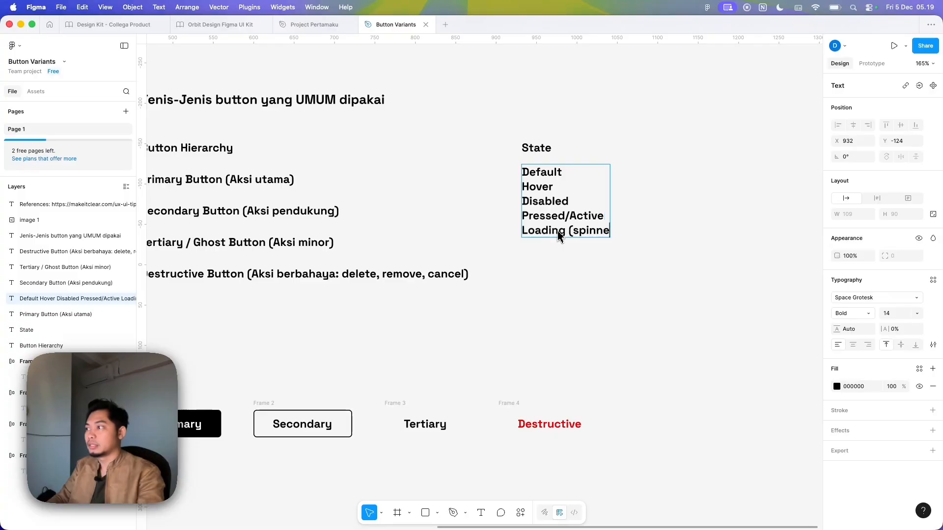
left_click(472, 184)
Place a copy of the State heading to its right and retitle it Ukuran.
scroll(471, 183, "right", 5)
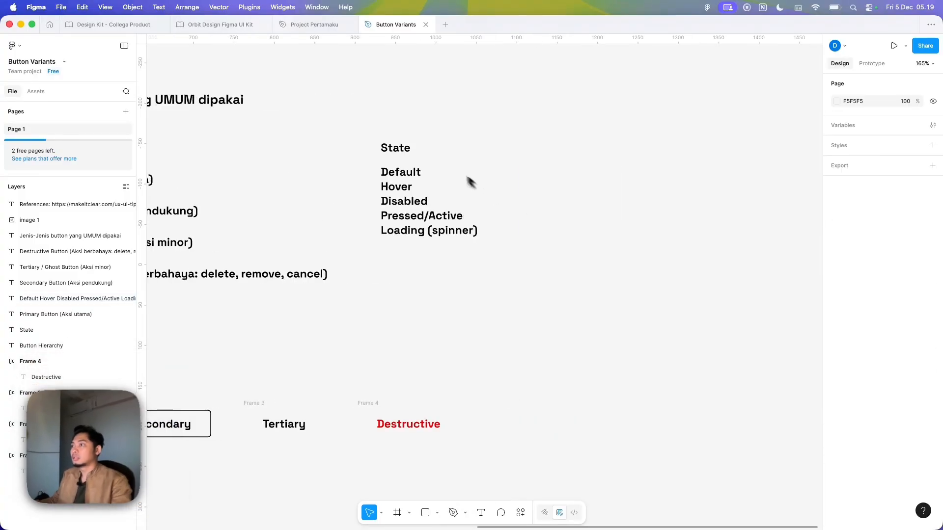
left_click(393, 147)
key("super+d")
left_click_drag(393, 147, 594, 155)
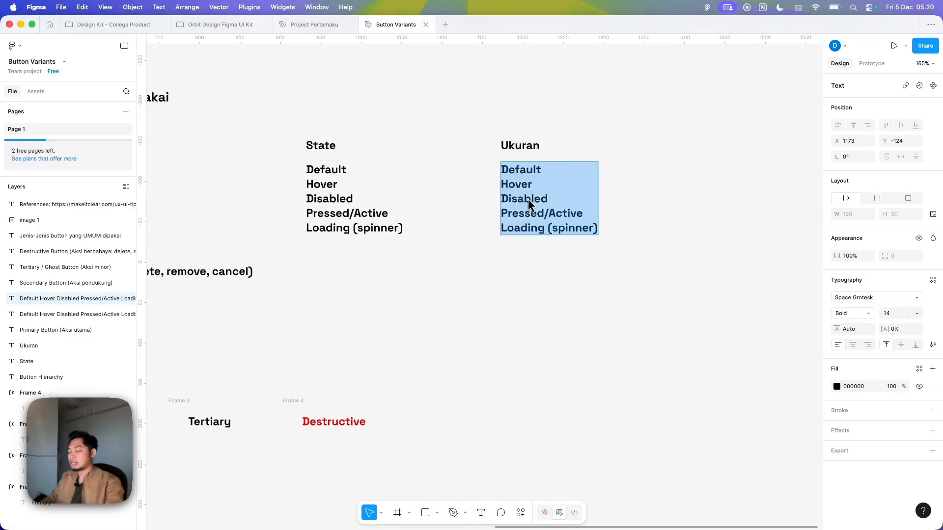
Replace the copied state list under Ukuran with the lines Large, Medium and Small.
type("Large")
key("Return")
type("Medium")
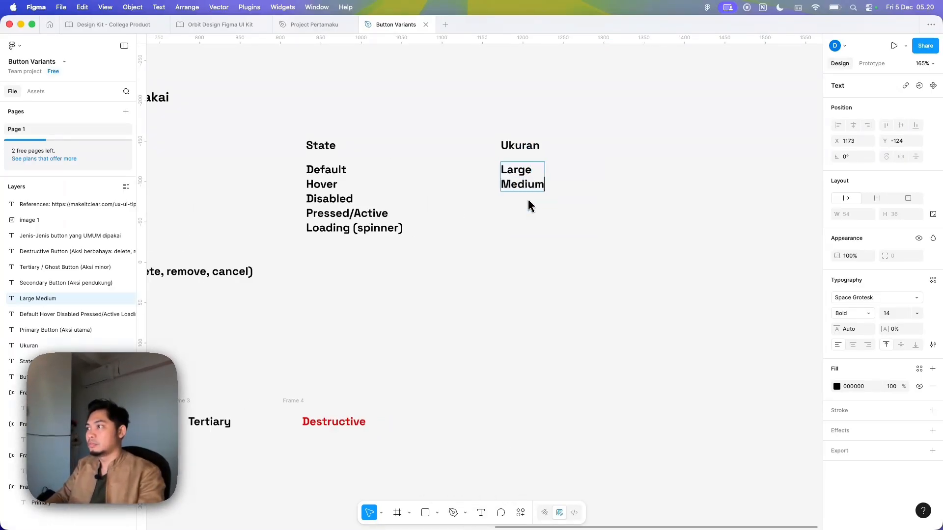
key("Return")
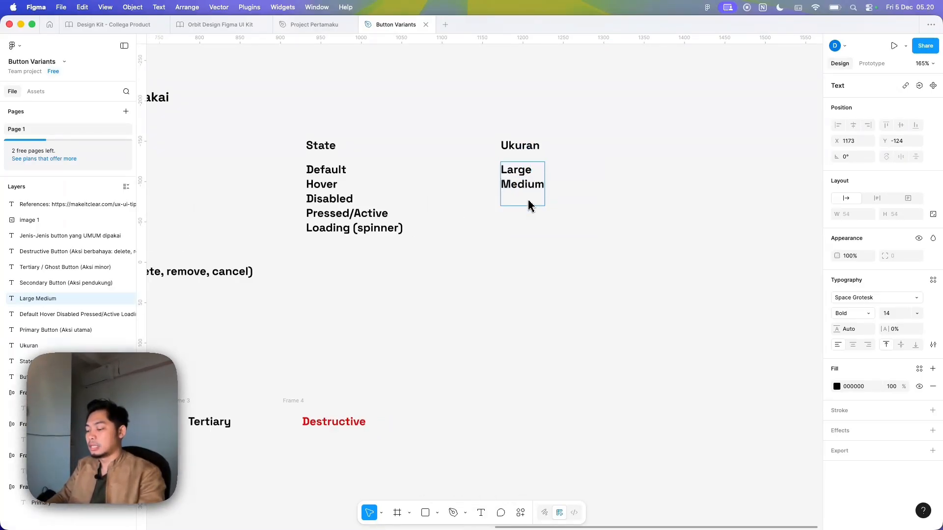
type("Small")
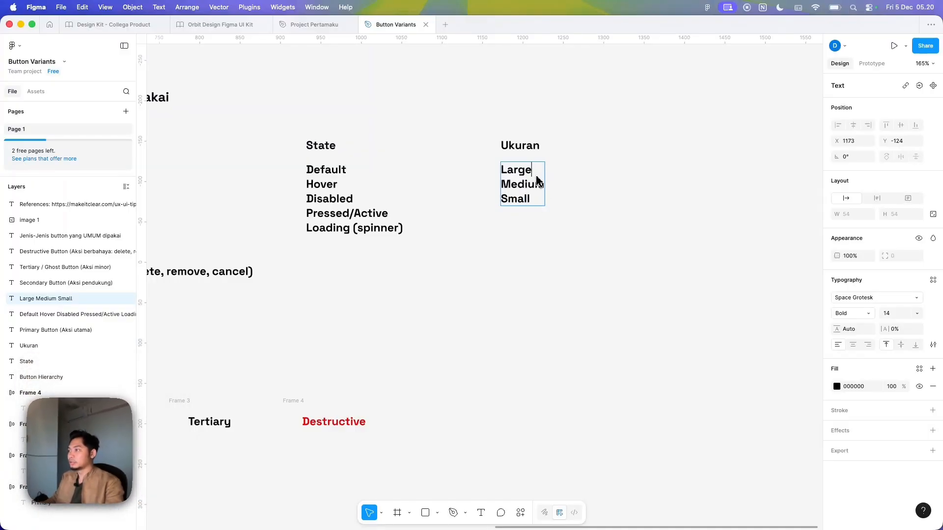
Add Extra Large above Large and Extra Small below Small in the Ukuran list.
key("Up")
key("Return")
key("Up")
type("Extra Large")
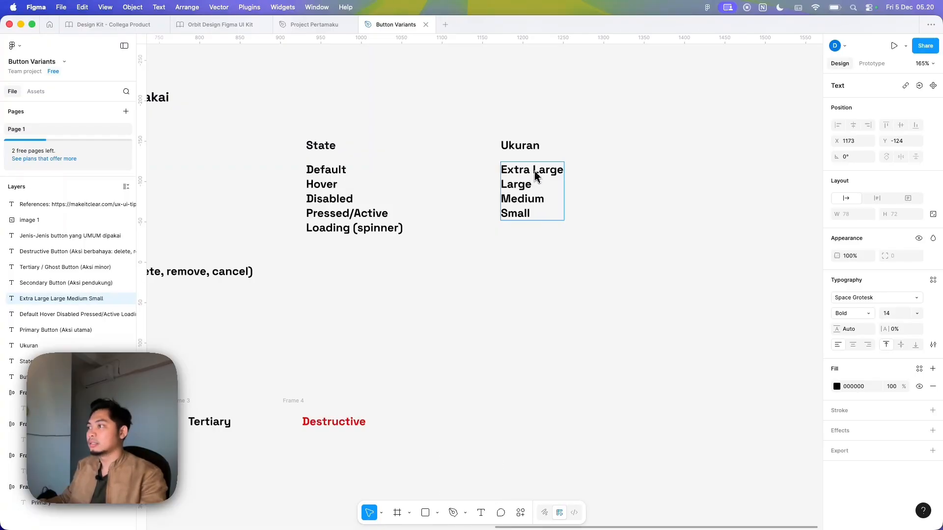
key("Return")
type("Extra Small")
key("Escape")
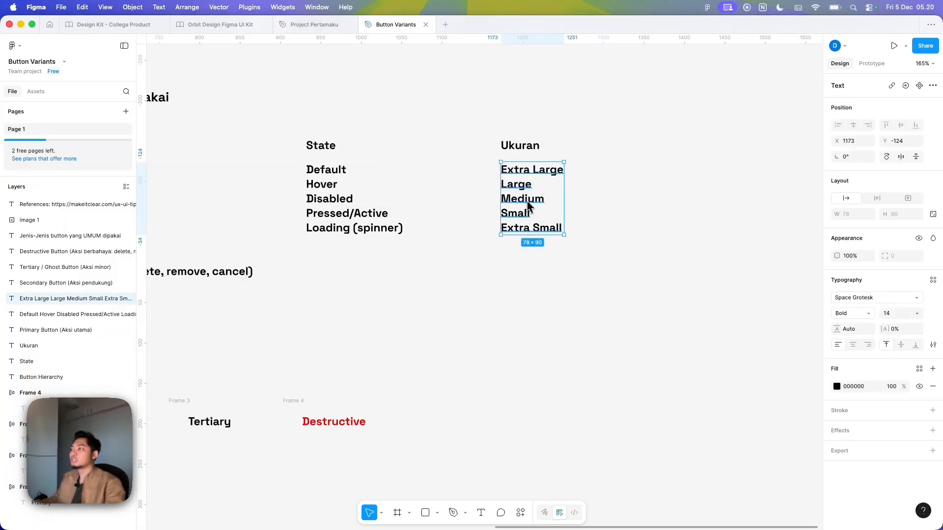
left_click(520, 145)
scroll(460, 252, "right", 1)
left_click(517, 117)
left_click_drag(488, 108, 553, 272)
left_click(546, 254)
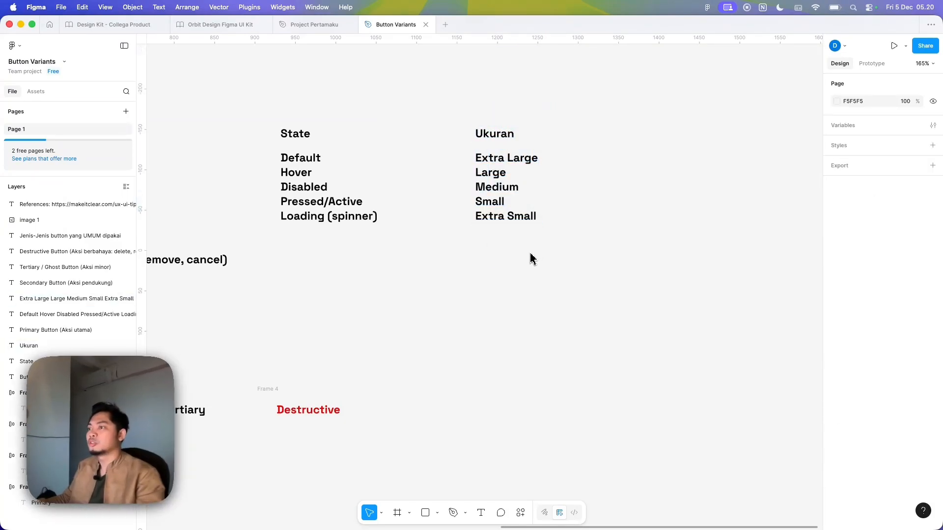
Examine the button anatomy diagram with its text, padding, margin, corner radius, shadow and colour labels.
scroll(533, 259, "left", 10)
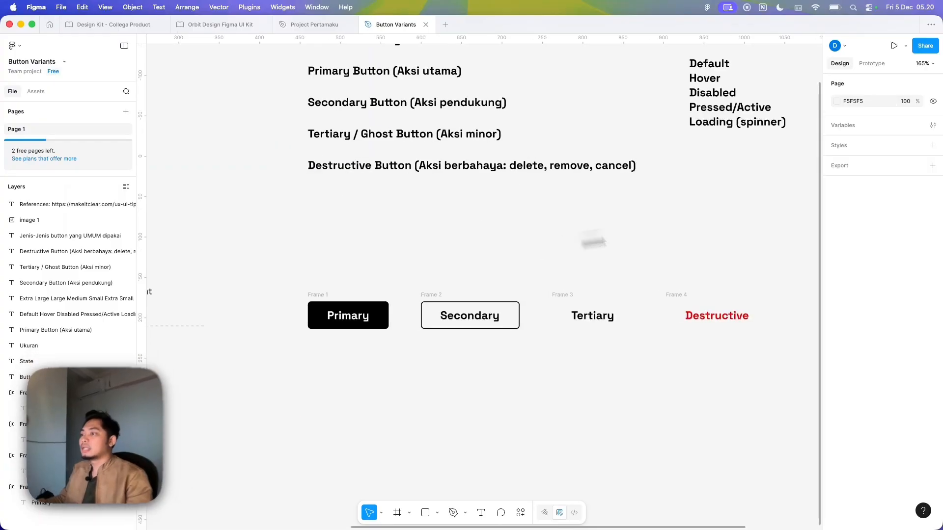
scroll(473, 238, "up", 2)
scroll(473, 238, "left", 5)
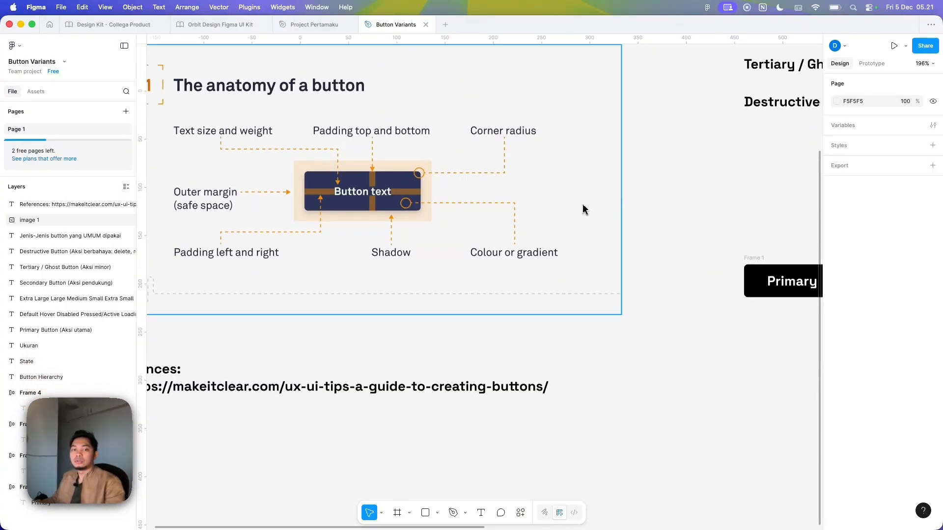
scroll(627, 219, "left", 5)
scroll(627, 219, "up", 1)
scroll(555, 214, "up", 1)
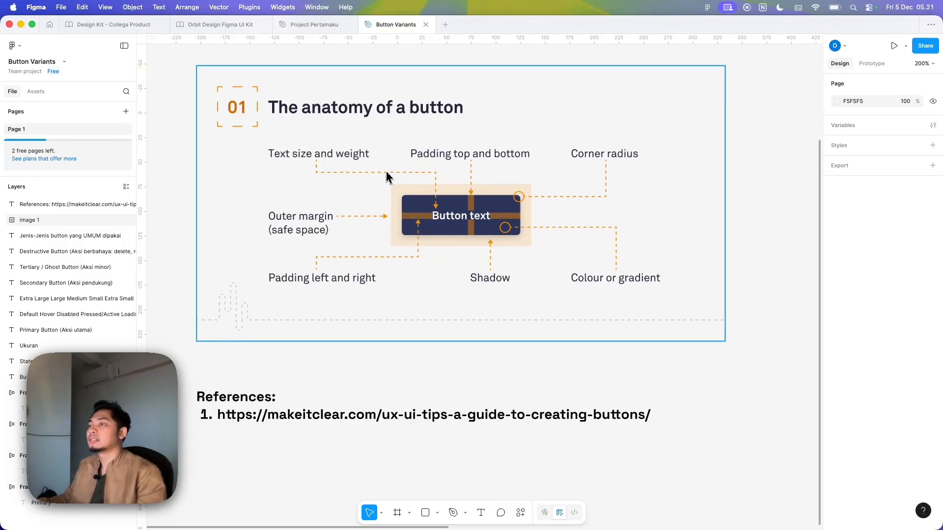
Add a text layer reading Primary in the Space Grotesk font below the row of sample buttons.
scroll(422, 205, "right", 10)
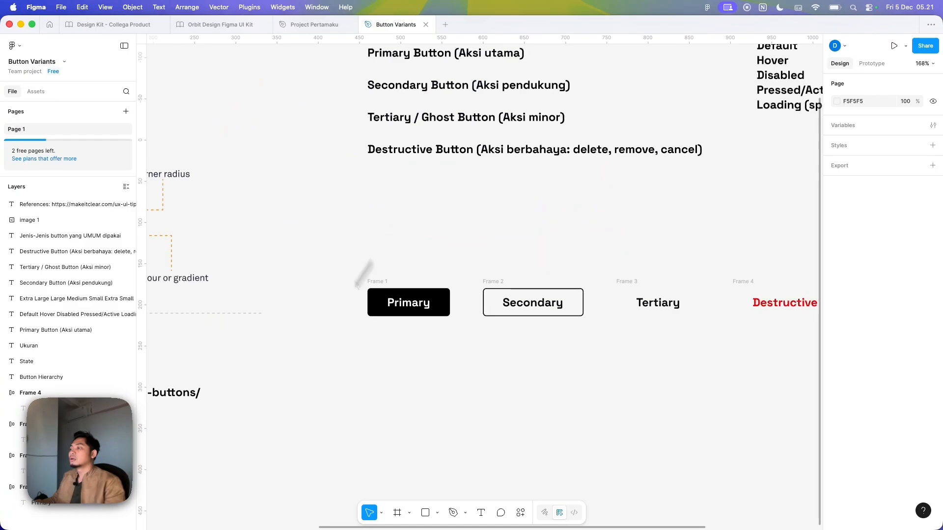
scroll(417, 209, "down", 3)
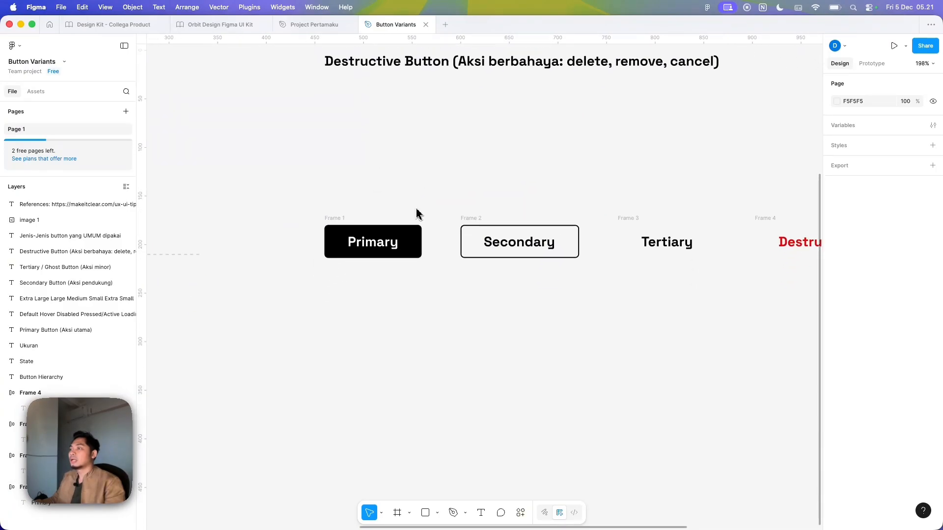
key("t")
left_click(432, 346)
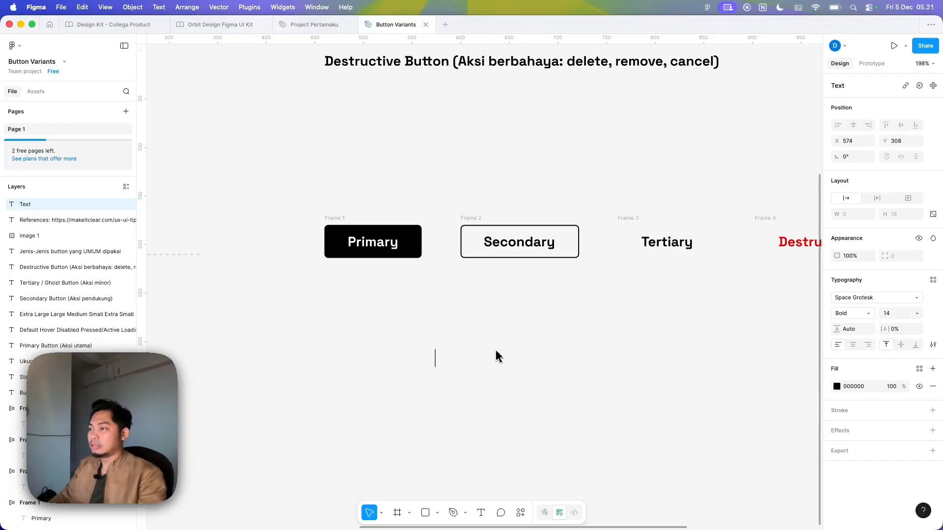
type("Primary")
key("Escape")
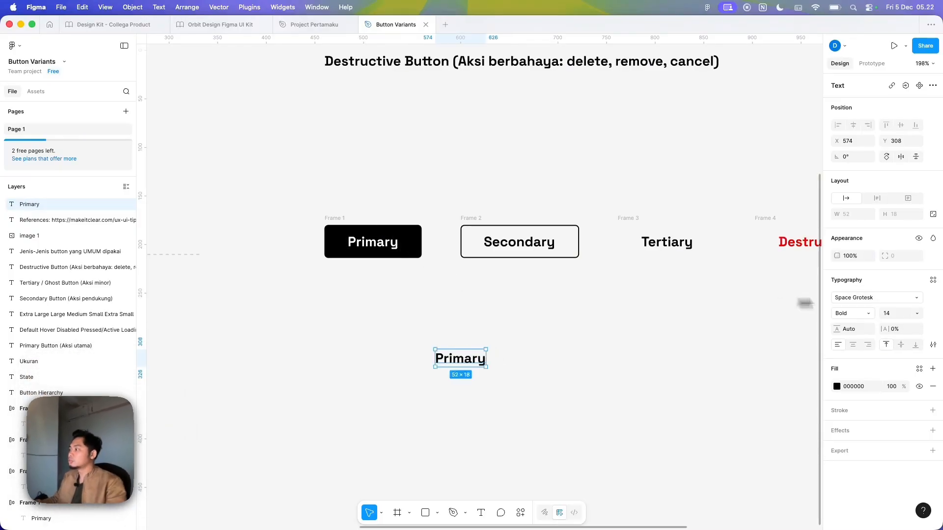
left_click(866, 298)
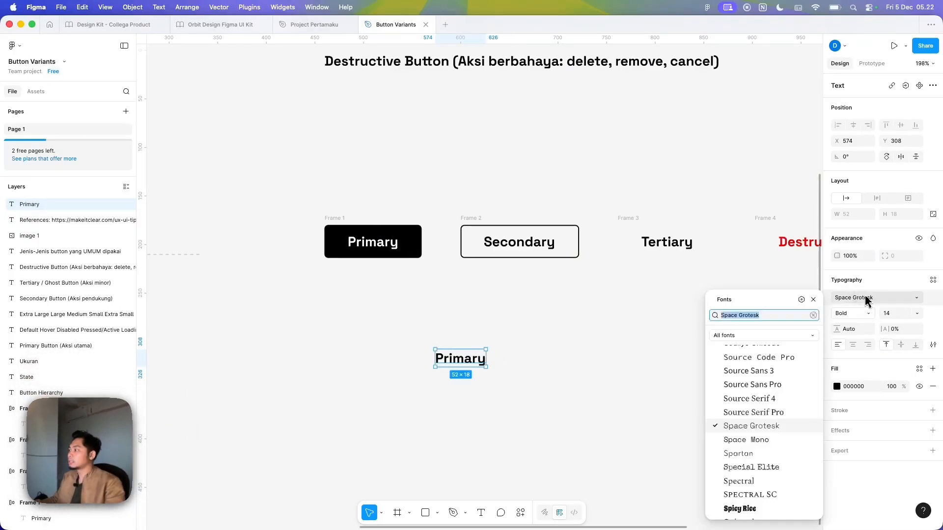
left_click(750, 427)
scroll(635, 417, "right", 2)
scroll(431, 369, "down", 5)
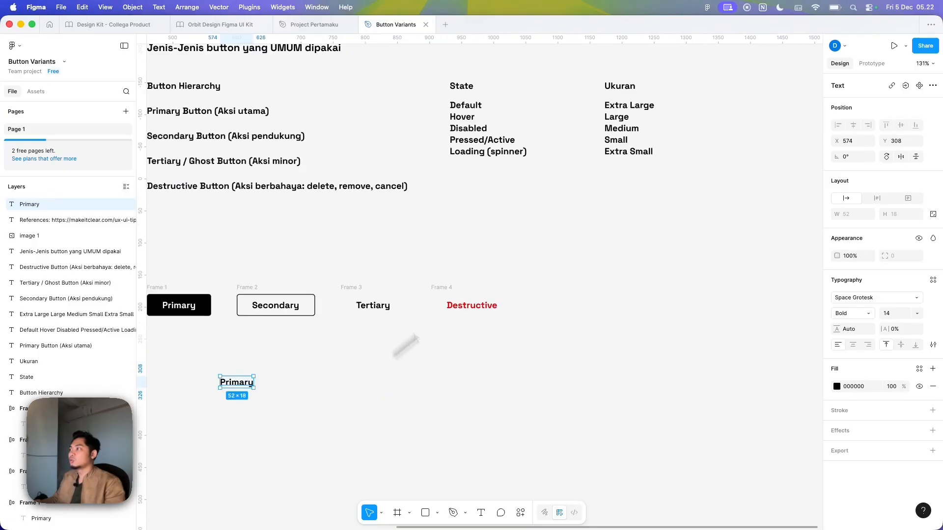
left_click_drag(382, 377, 593, 298)
scroll(572, 308, "up", 1)
left_click(499, 313)
left_click(455, 300)
scroll(488, 305, "up", 2)
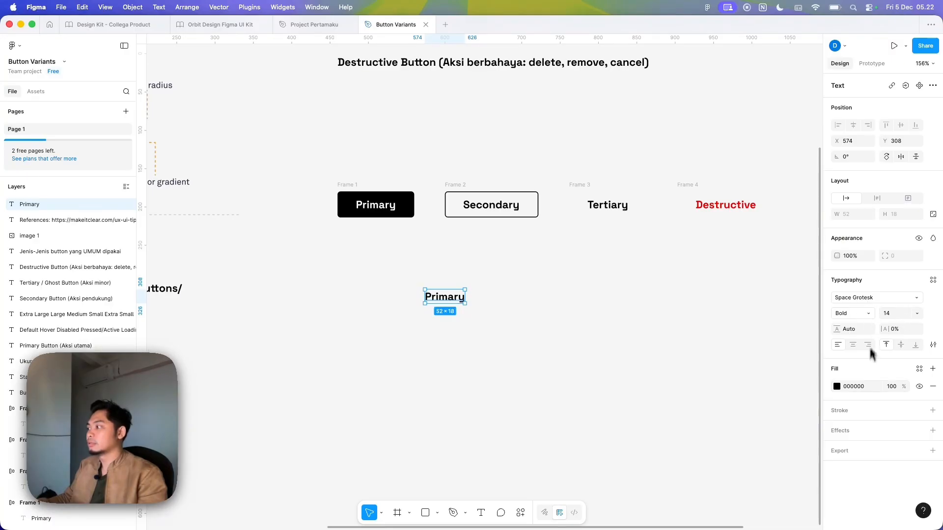
Wrap the new Primary text in an auto layout frame.
scroll(501, 332, "up", 1)
left_click(480, 324)
left_click(456, 302)
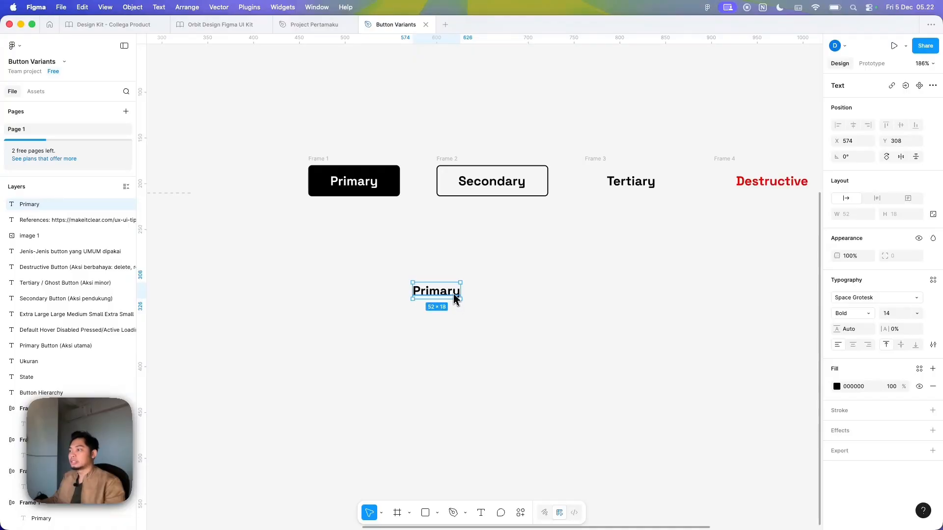
right_click(455, 300)
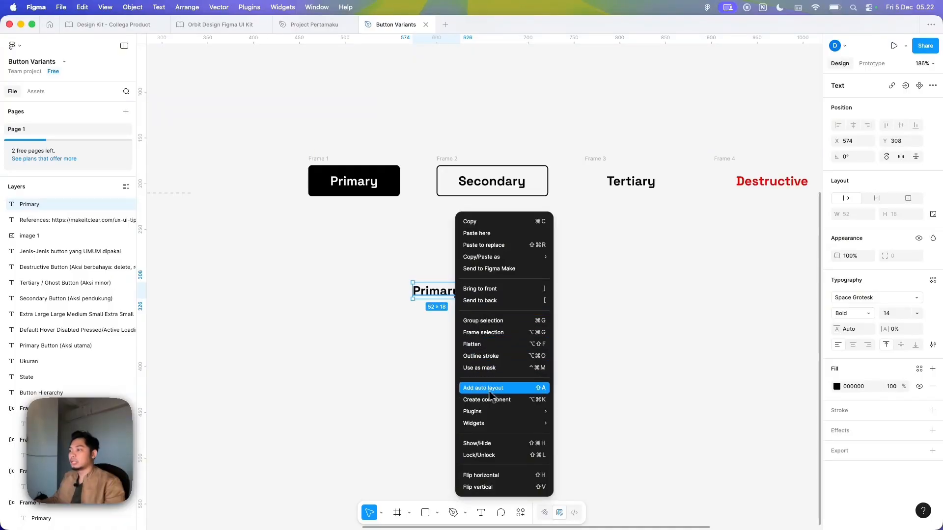
key("shift+a")
Set the vertical padding of the new Primary auto layout frame to 88.
scroll(453, 303, "right", 2)
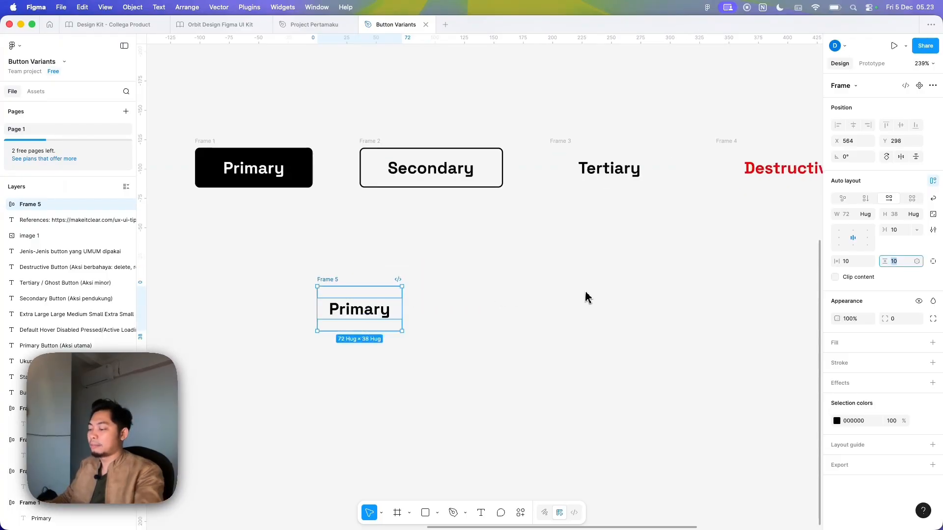
type("88")
key("Return")
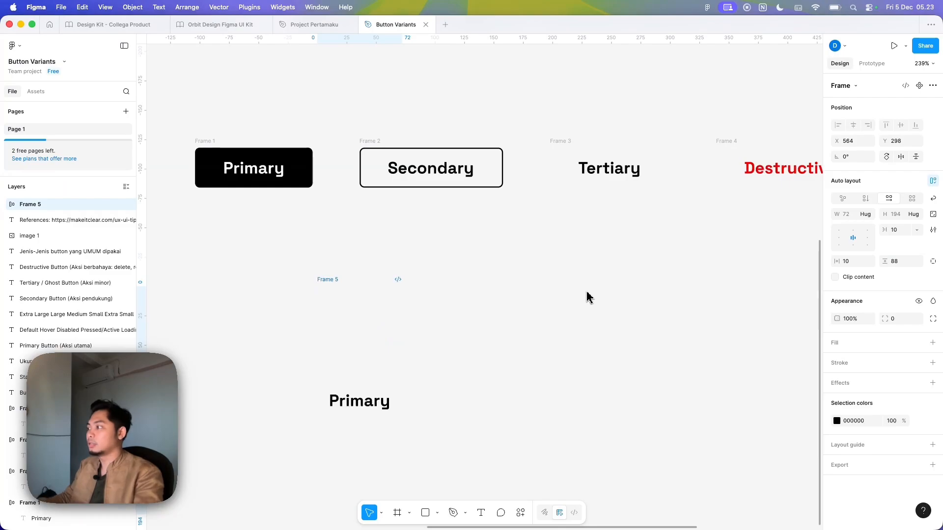
Set the new Primary frame's vertical padding to 8 and horizontal padding to 16.
left_click(893, 262)
type("8")
key("Return")
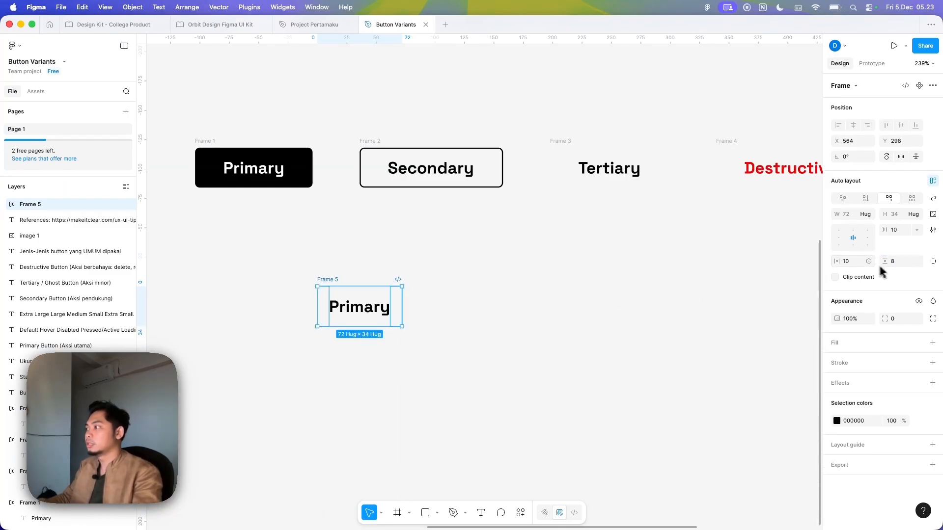
left_click(853, 264)
type("16")
key("Return")
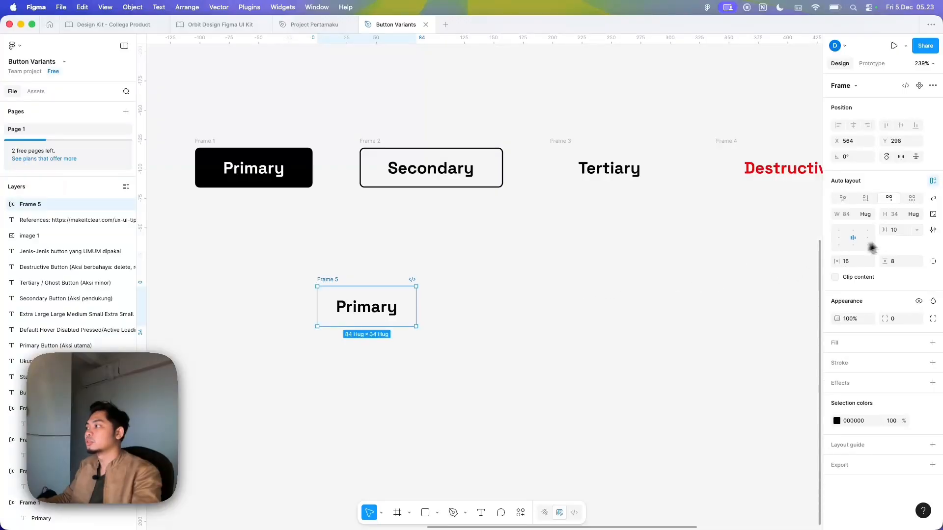
Set the new Primary frame's auto layout gap to 8 and its corner radius to 8.
left_click(904, 232)
type("8")
key("Return")
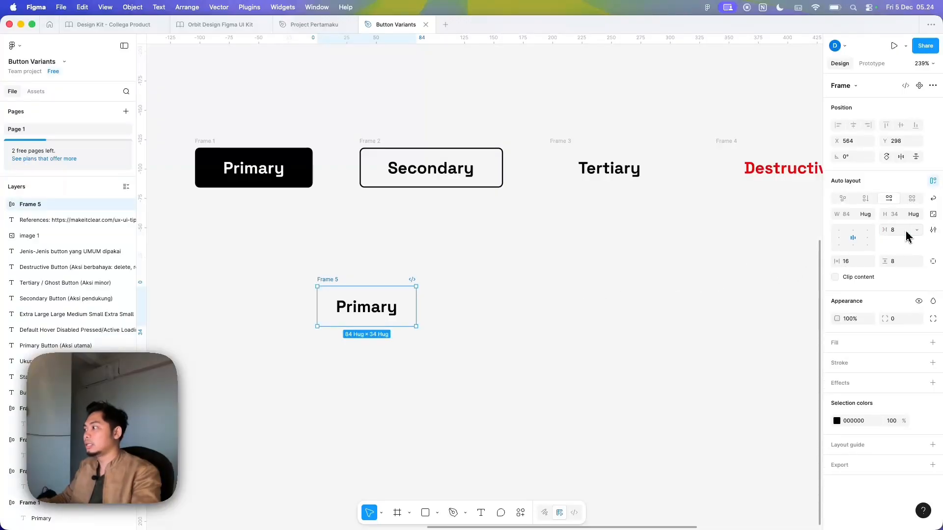
type("8")
key("Return")
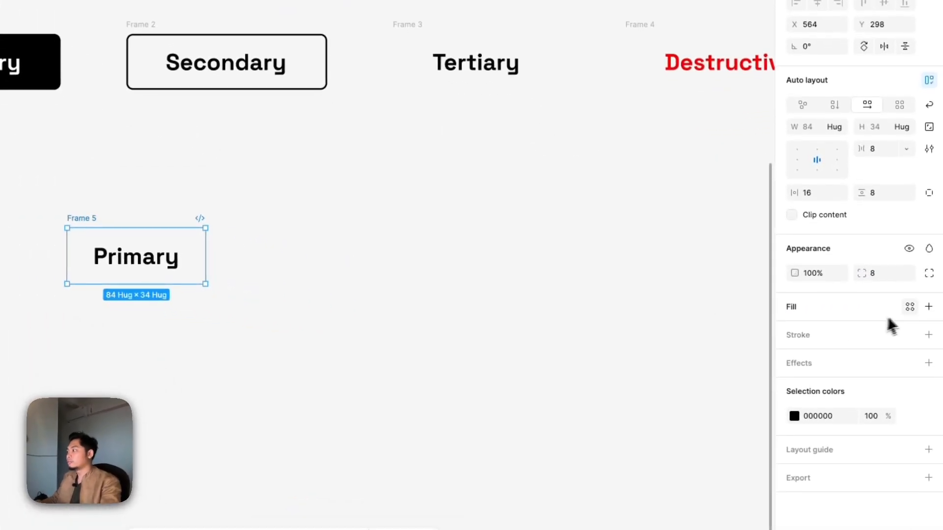
Add a black 000000 fill to the new Primary frame.
left_click(928, 307)
left_click(837, 334)
type("000000")
key("Return")
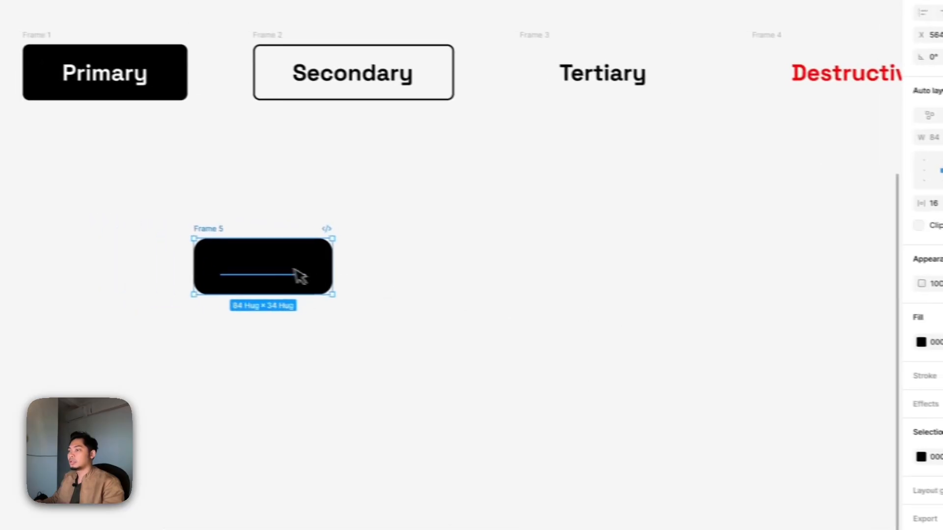
Change the new Primary button's text colour to FFFFFF.
left_click(295, 270)
left_click(842, 372)
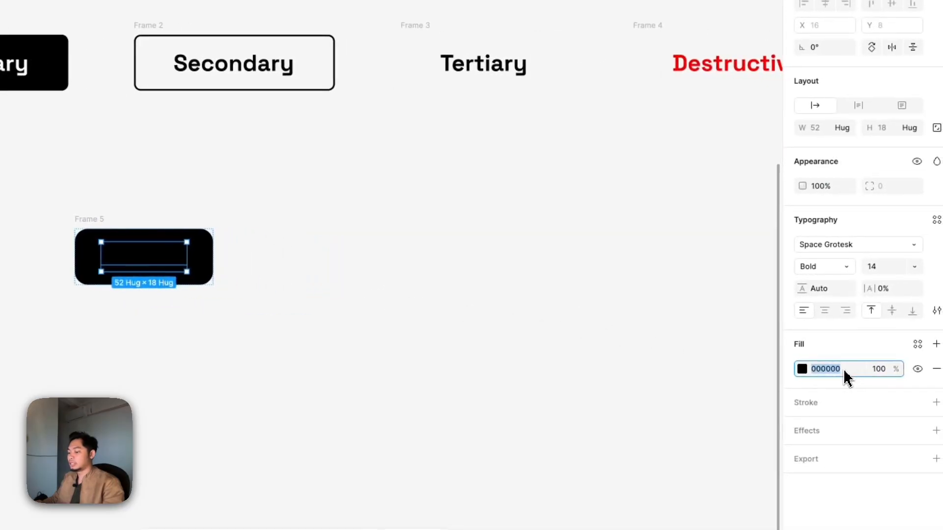
type("ffffff")
key("Return")
key("Escape")
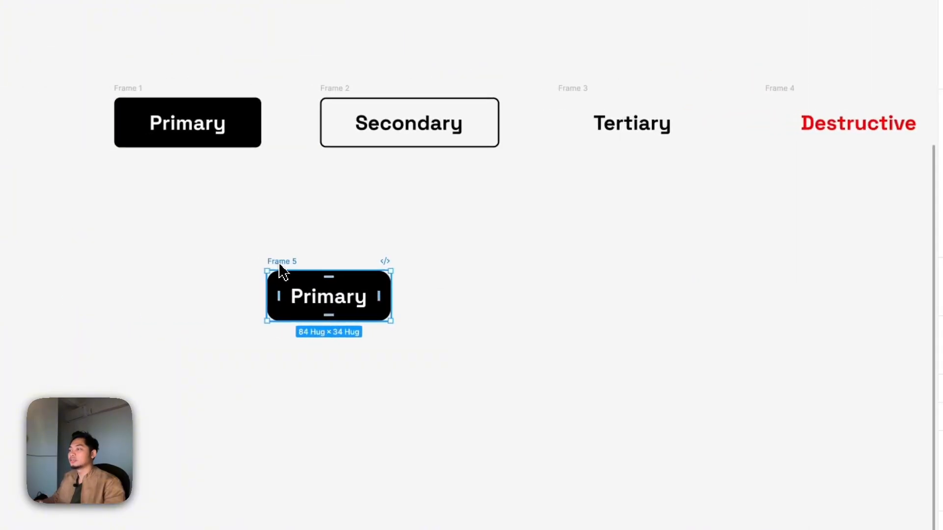
Set the new Primary button's corner radius to 4.
left_click(880, 305)
type("4")
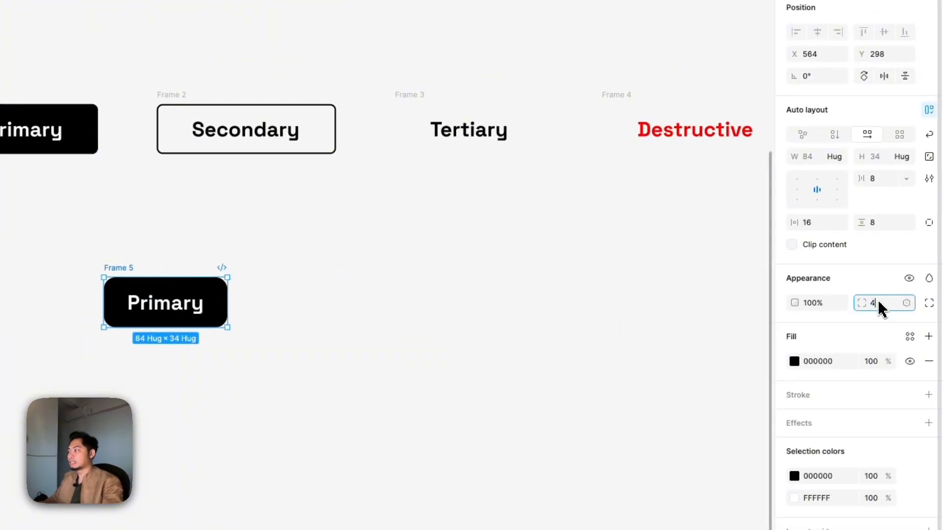
key("Return")
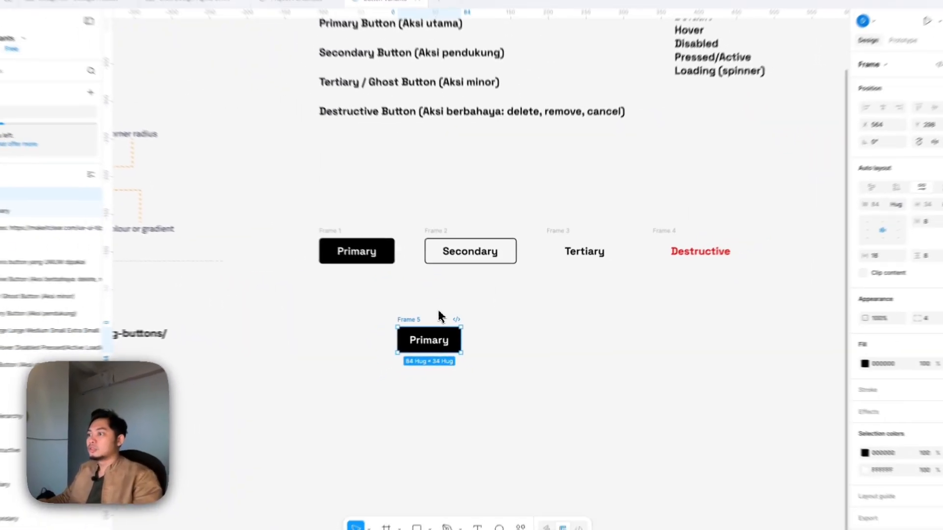
scroll(441, 315, "up", 3)
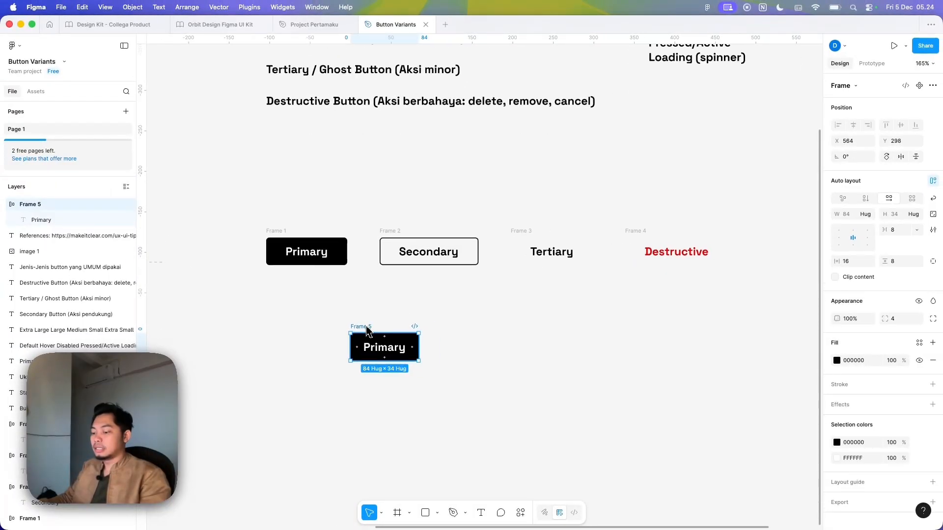
Duplicate the new Primary button and change the copy's text to Secondary.
key("super+d")
scroll(344, 263, "up", 4)
scroll(425, 307, "down", 4)
scroll(425, 295, "up", 2)
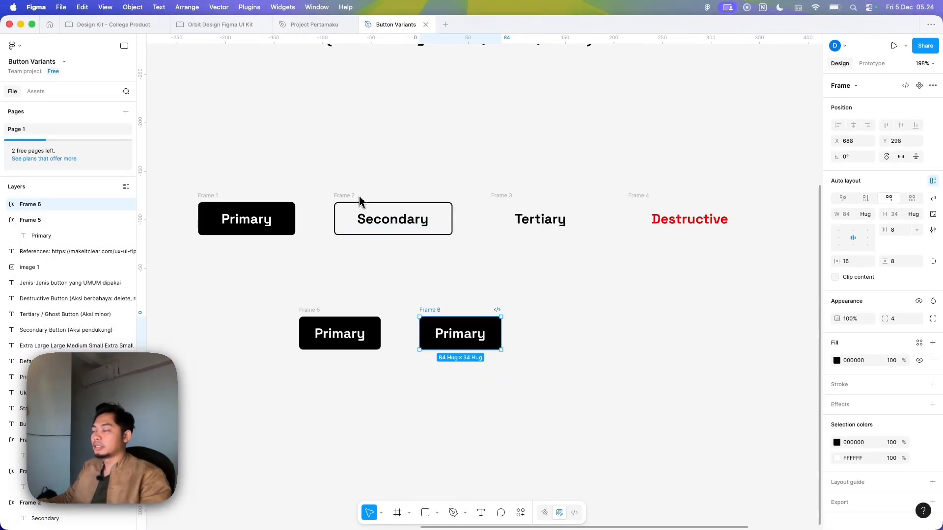
left_click(469, 337)
double_click(470, 337)
type("Secondary")
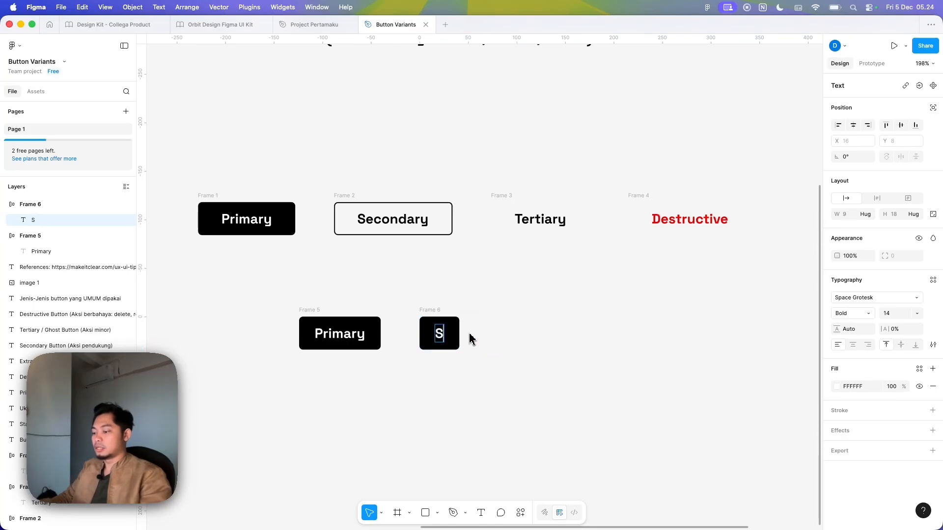
left_click(518, 337)
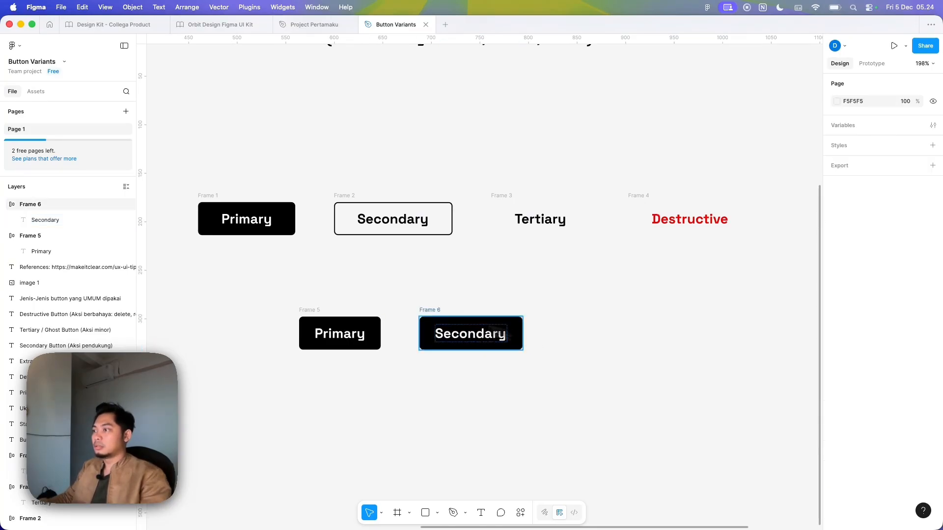
Recolour the new Secondary button with an FFFFFF frame fill and 000000 text.
left_click(519, 337)
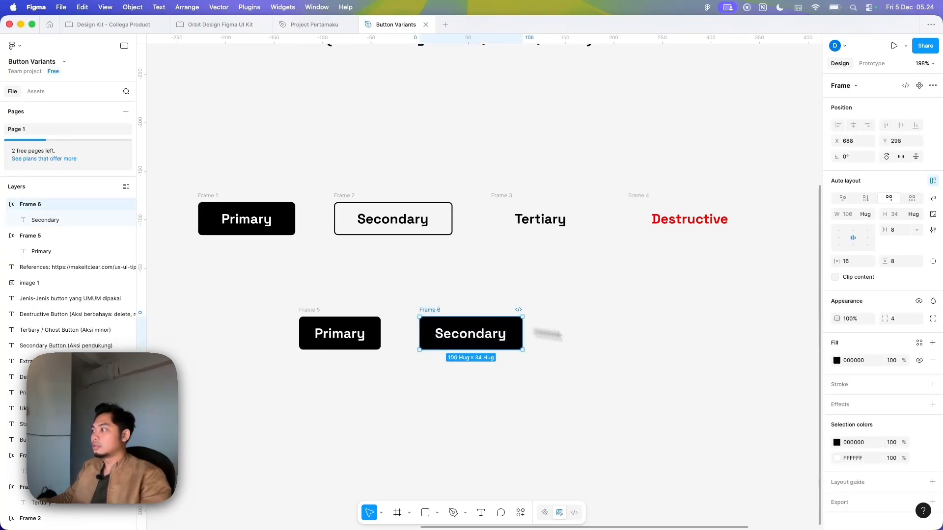
left_click(871, 363)
type("ffffff")
key("Return")
key("Return")
left_click(877, 386)
type("000000")
key("Return")
left_click(638, 381)
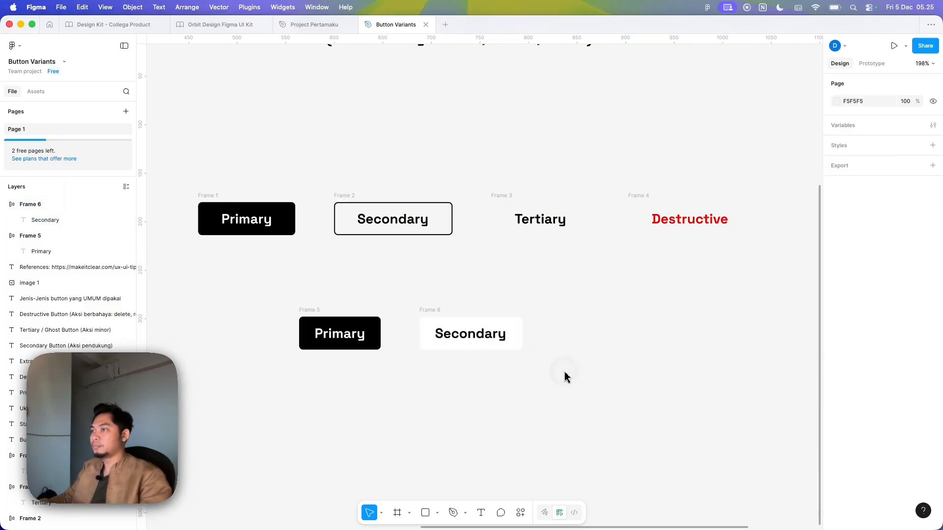
Add a 000000 inside stroke of weight 1 to the new Secondary frame.
left_click(430, 310)
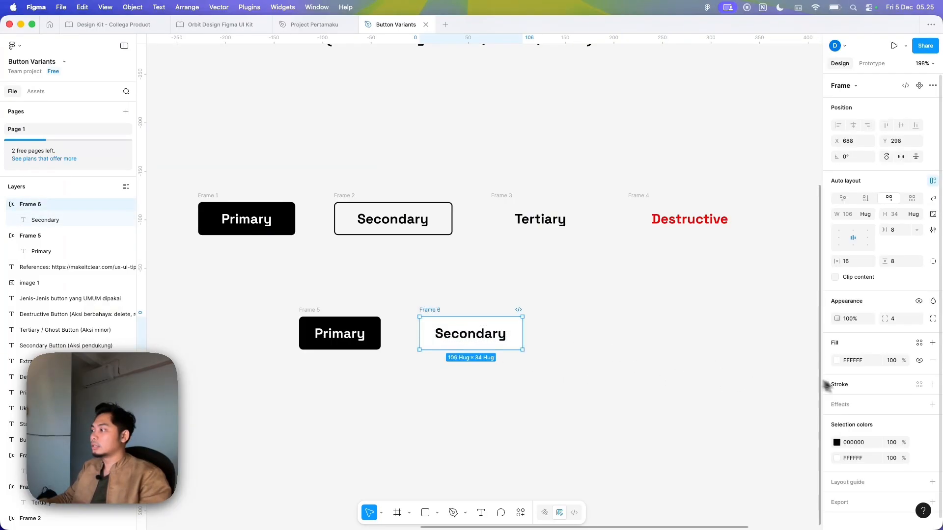
left_click(932, 384)
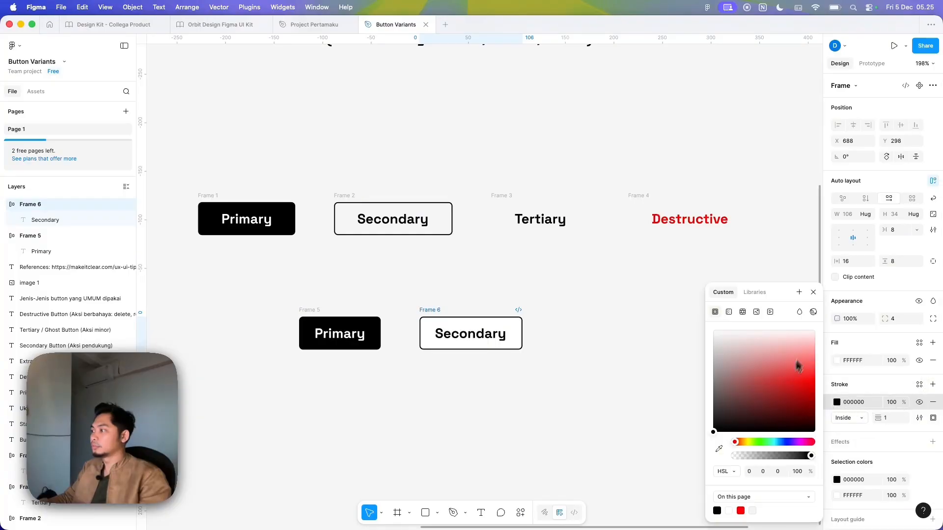
key("Escape")
Duplicate the new Secondary button and remove the copy's stroke and fill.
scroll(795, 369, "up", 2)
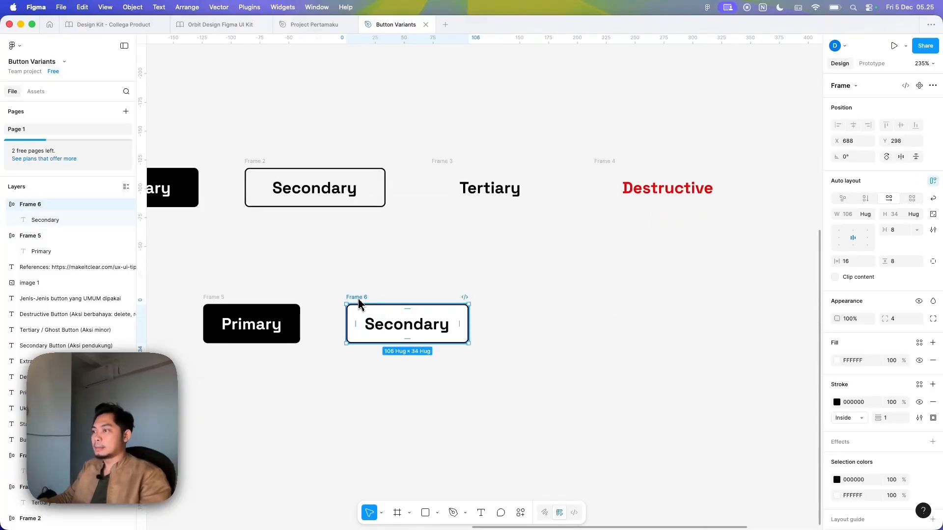
key("super+d")
scroll(547, 301, "down", 2)
scroll(547, 301, "right", 3)
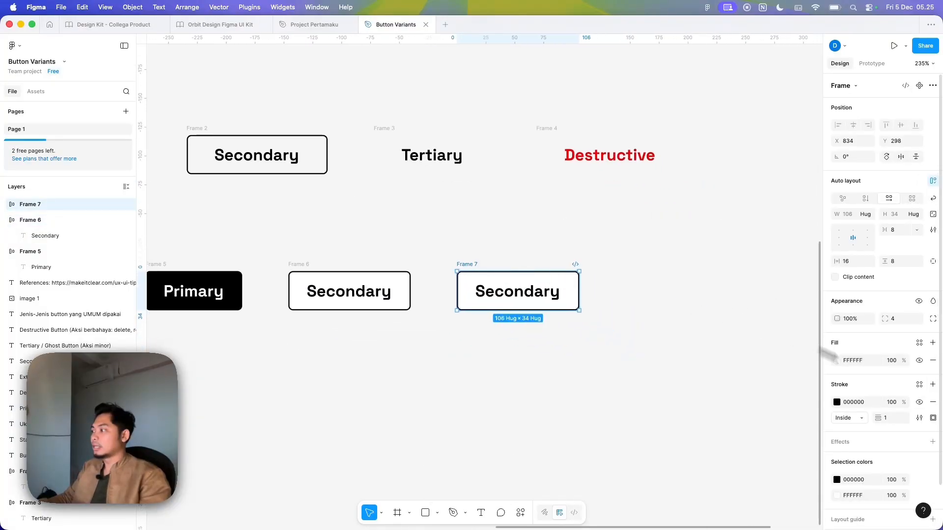
left_click(932, 403)
left_click(932, 360)
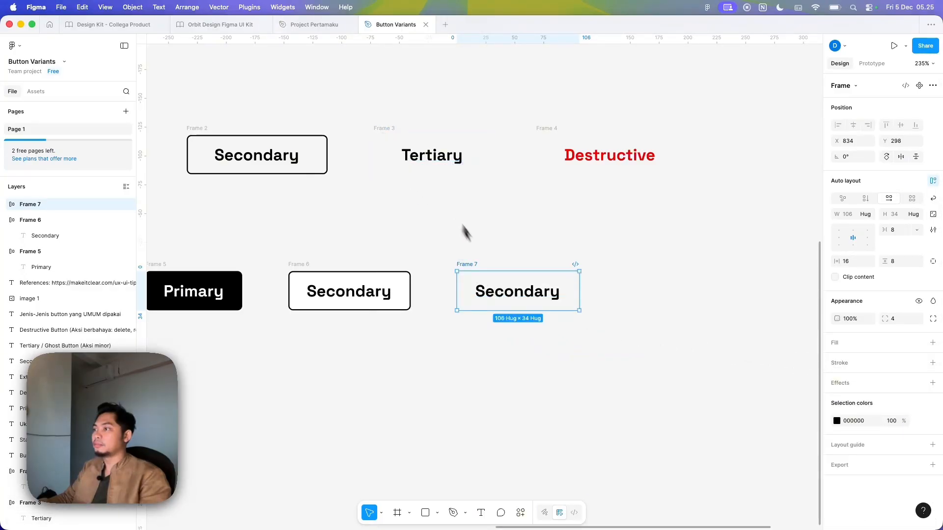
Change the text of the duplicated button without fill or stroke to Tertiary.
double_click(504, 296)
type("Tertiary")
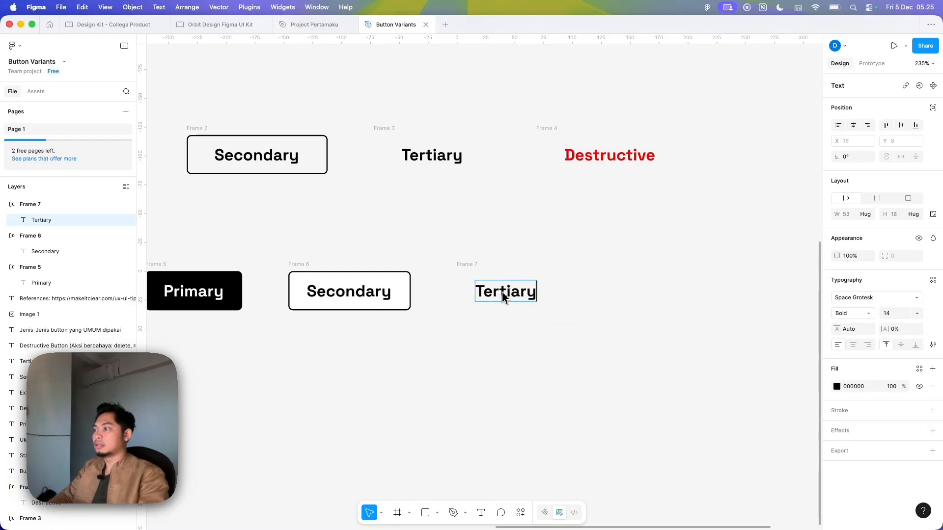
left_click(560, 326)
scroll(561, 326, "right", 1)
Duplicate the new Tertiary button as a Destructive button with red text.
left_click(462, 264)
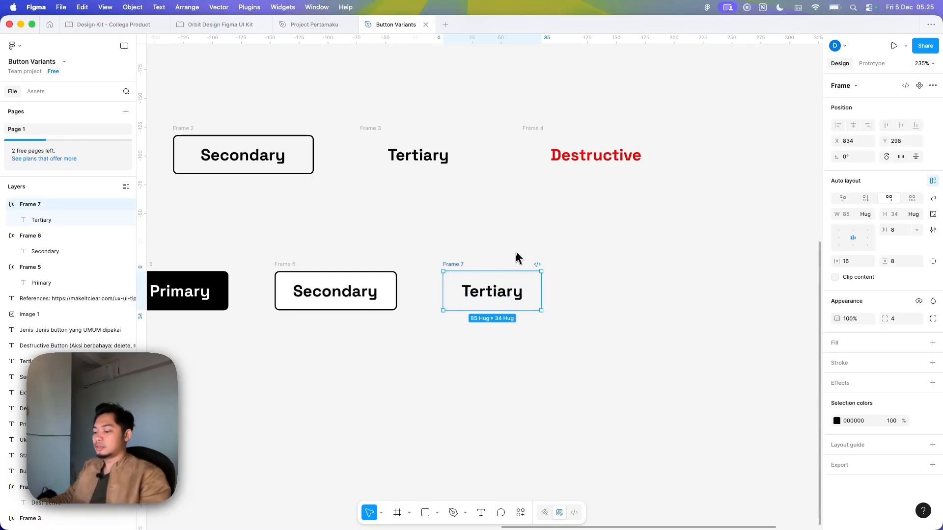
key("super+d")
double_click(631, 297)
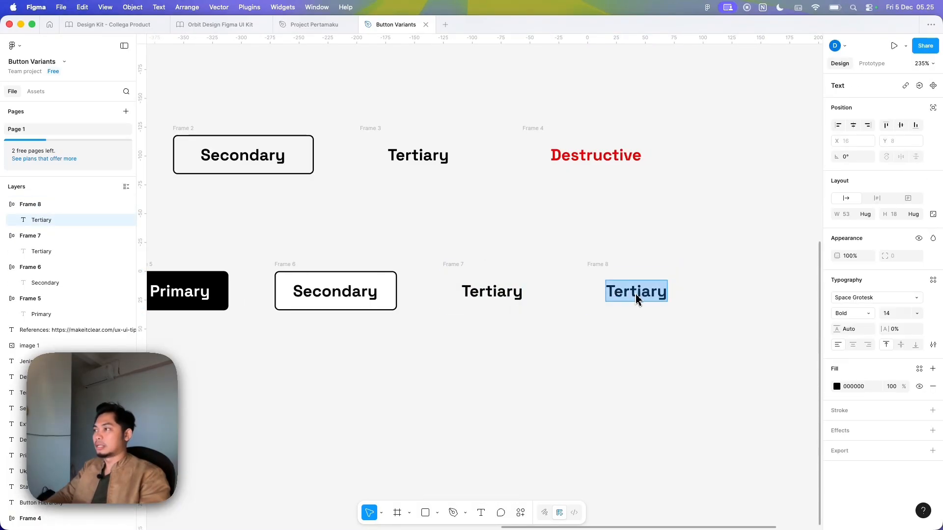
type("Destructive")
key("Escape")
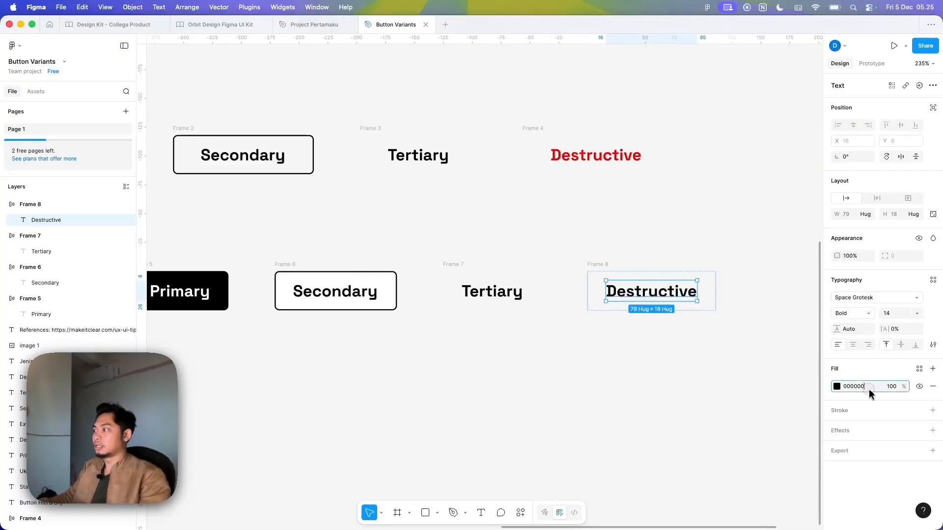
type("red")
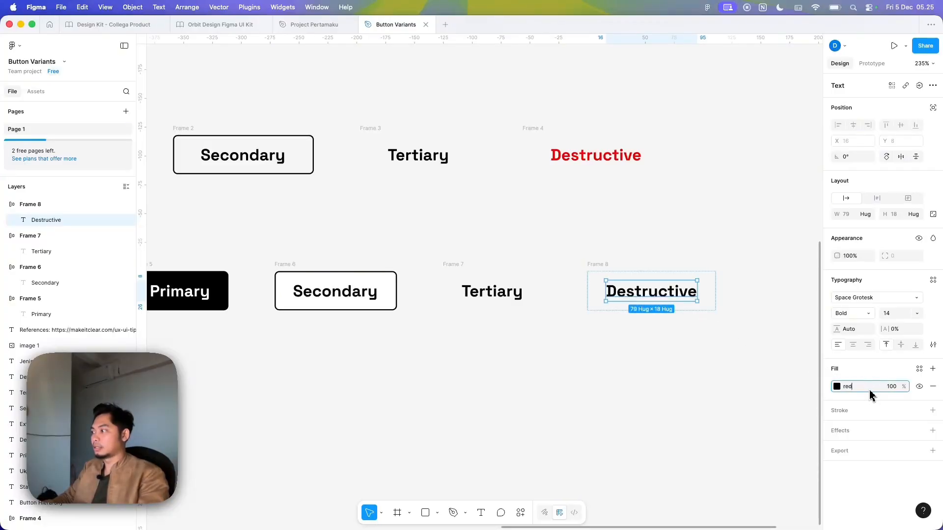
key("Return")
Delete the original row of four sample buttons above the rebuilt ones.
scroll(733, 396, "down", 5)
left_click(224, 159)
left_click_drag(224, 159, 673, 227)
key("BackSpace")
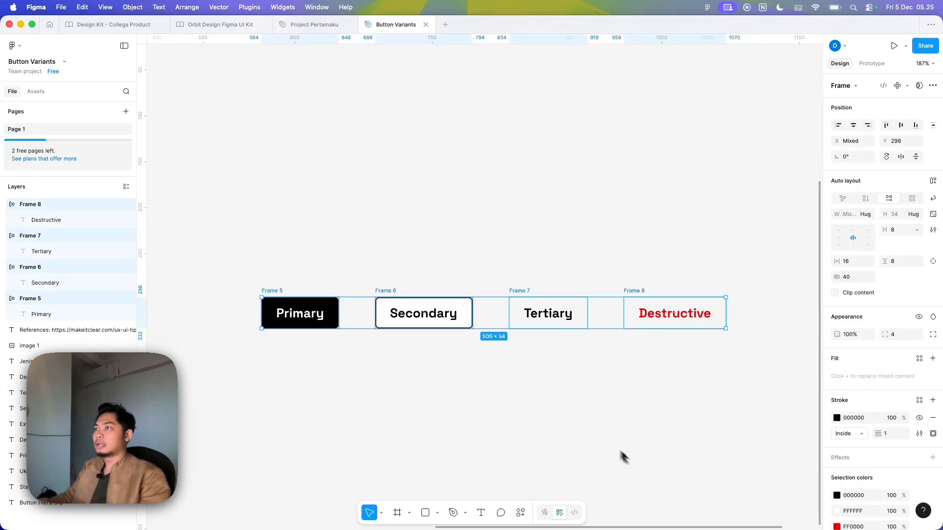
Examine the button hierarchy notes and the settings of each of the four rebuilt buttons.
scroll(623, 455, "down", 5)
scroll(465, 270, "up", 2)
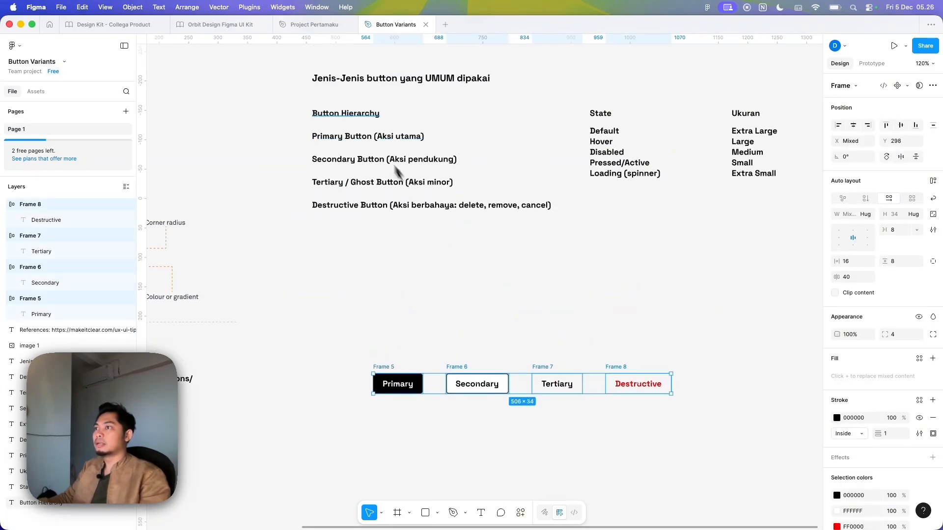
scroll(467, 337, "up", 3)
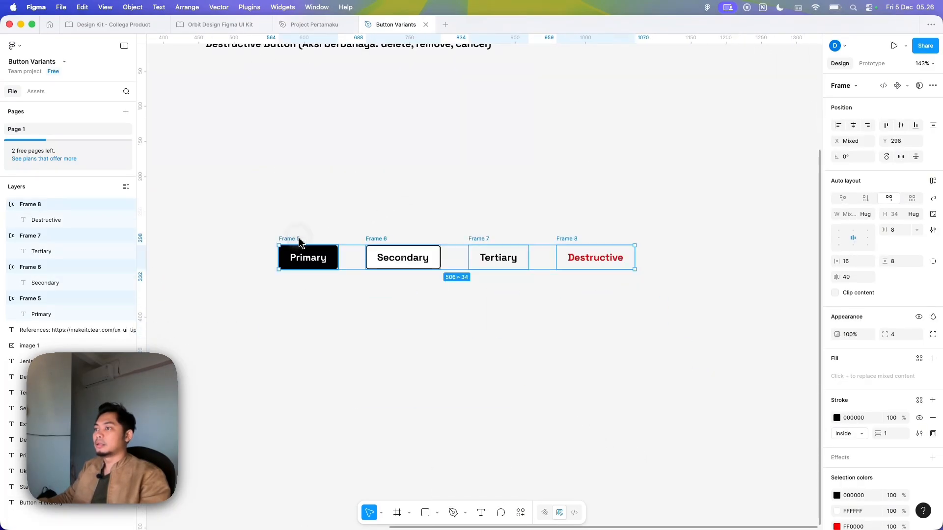
left_click(305, 244)
left_click(373, 241)
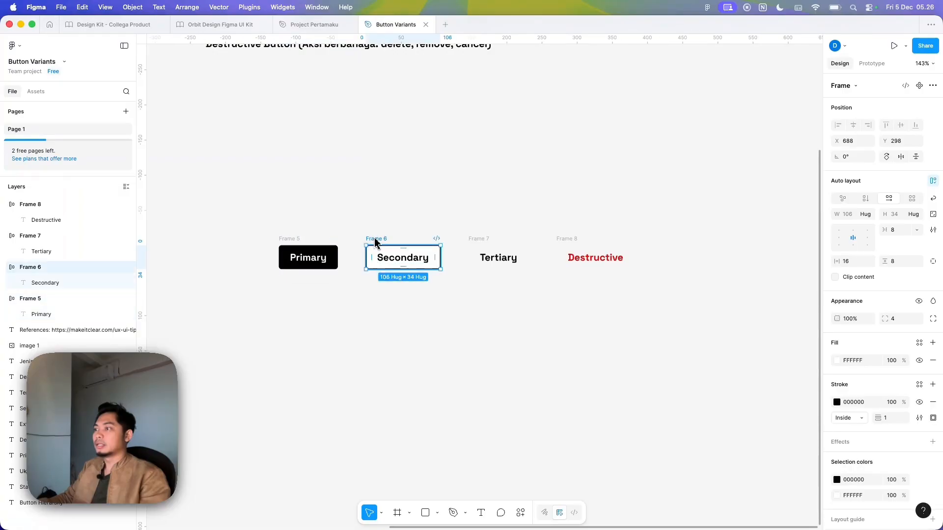
left_click(475, 243)
left_click(569, 238)
left_click(575, 234)
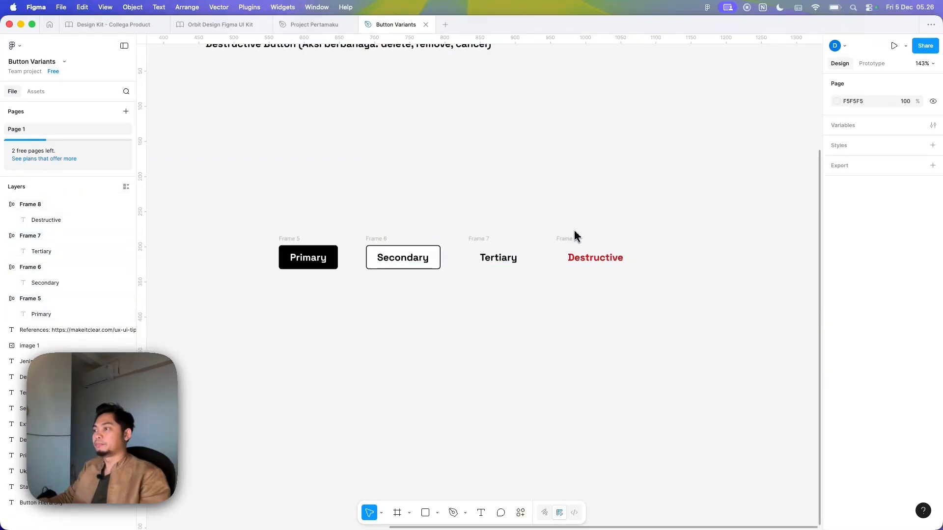
scroll(548, 324, "left", 2)
scroll(491, 305, "up", 1)
left_click(355, 233)
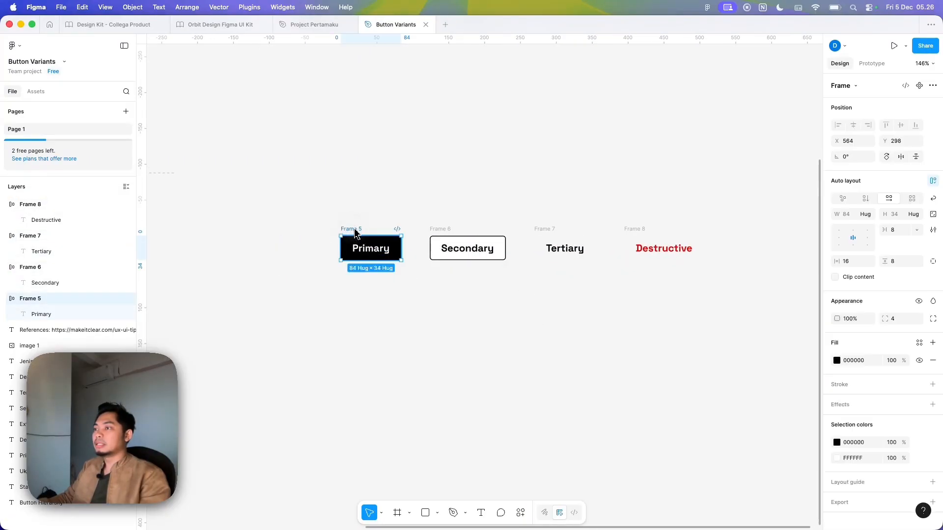
Turn the four rebuilt buttons into multiple components and combine them as variants of one component set.
left_click_drag(298, 164, 733, 323)
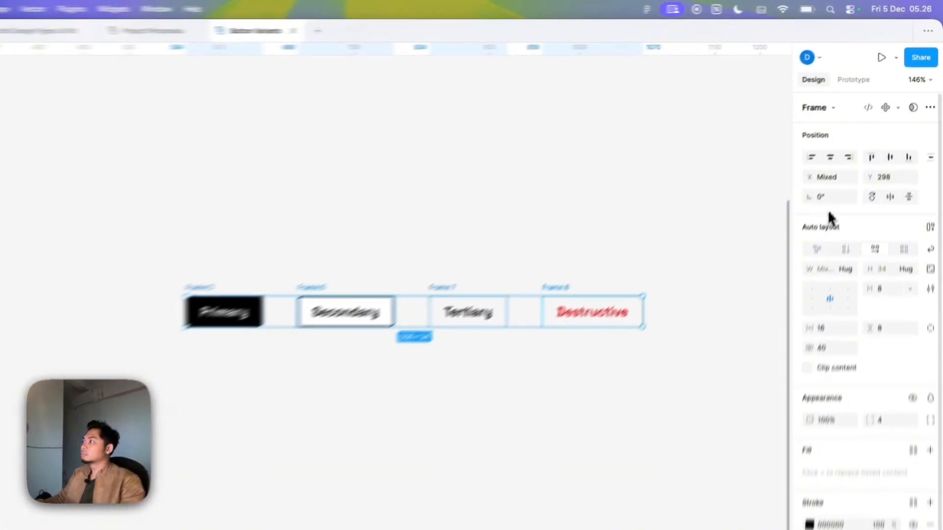
left_click(898, 108)
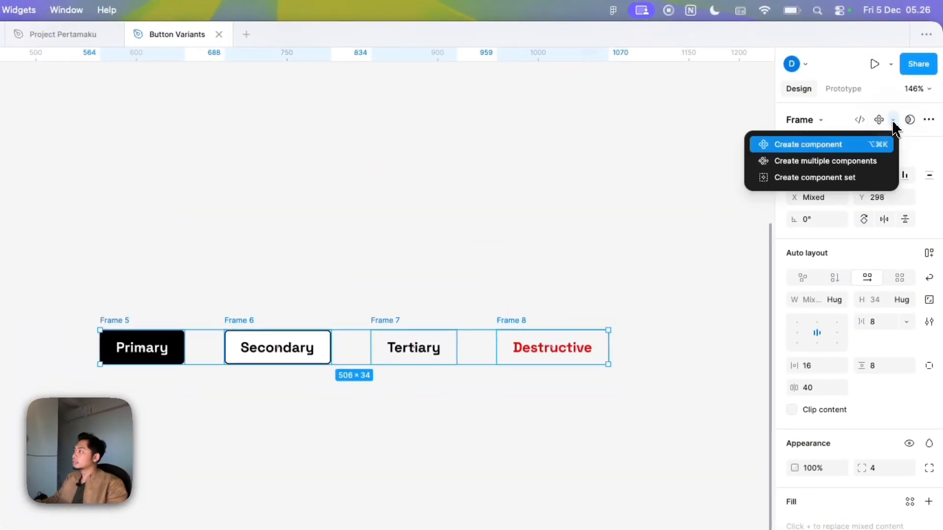
left_click(835, 164)
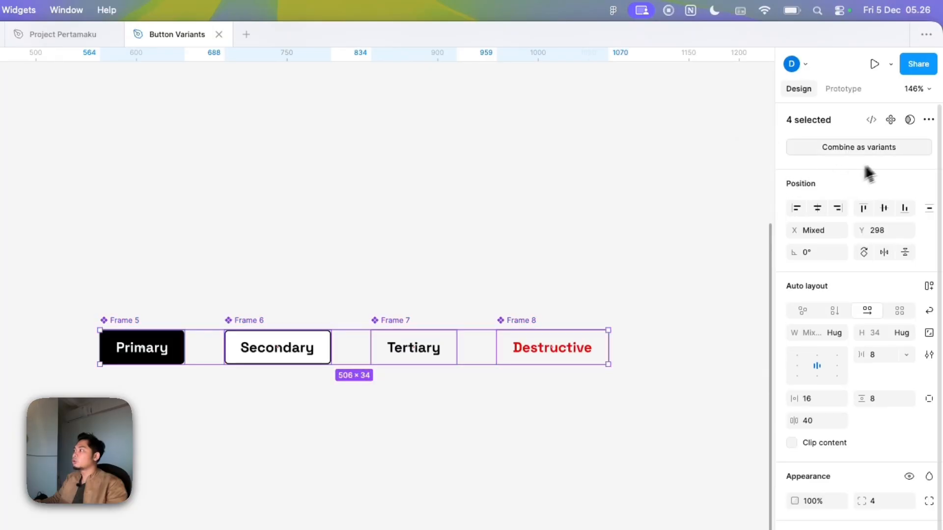
left_click(890, 150)
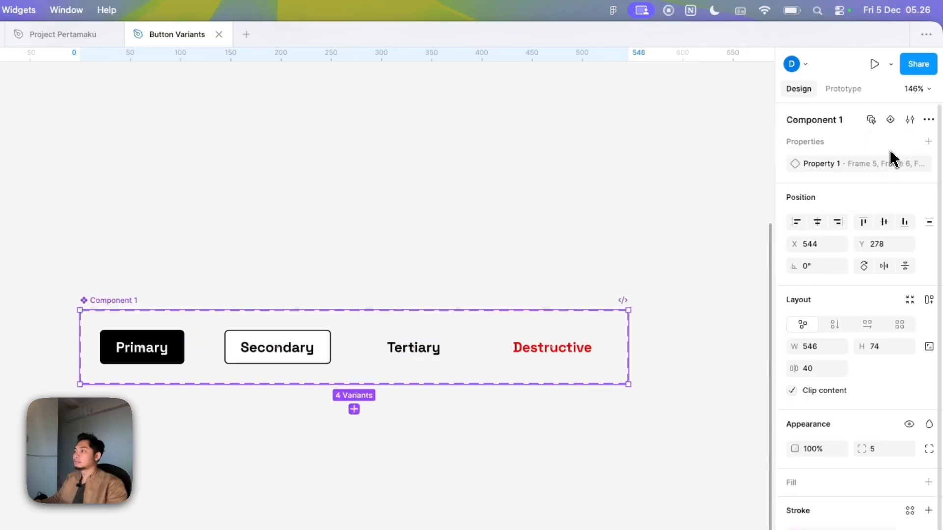
Rename the component set as Buttons and its variant property as Hirarki.
double_click(274, 252)
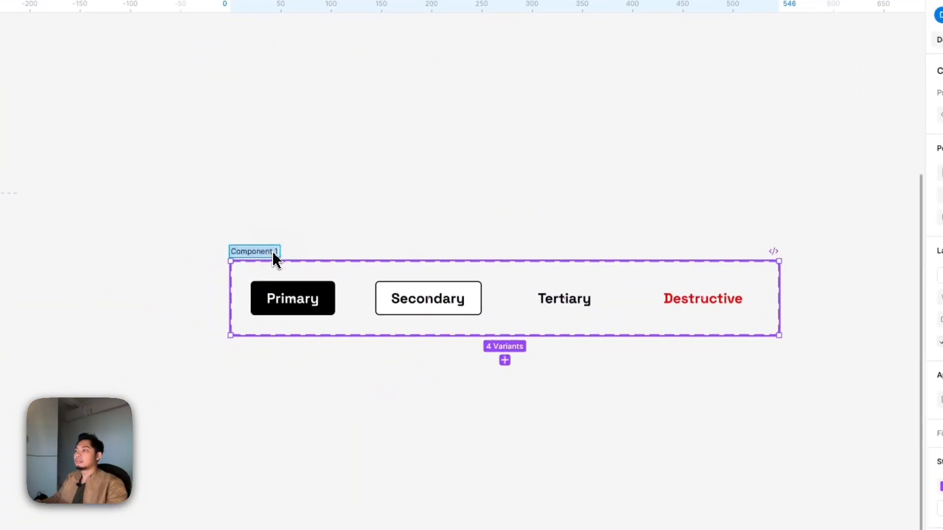
type("Buttons")
key("Return")
double_click(819, 126)
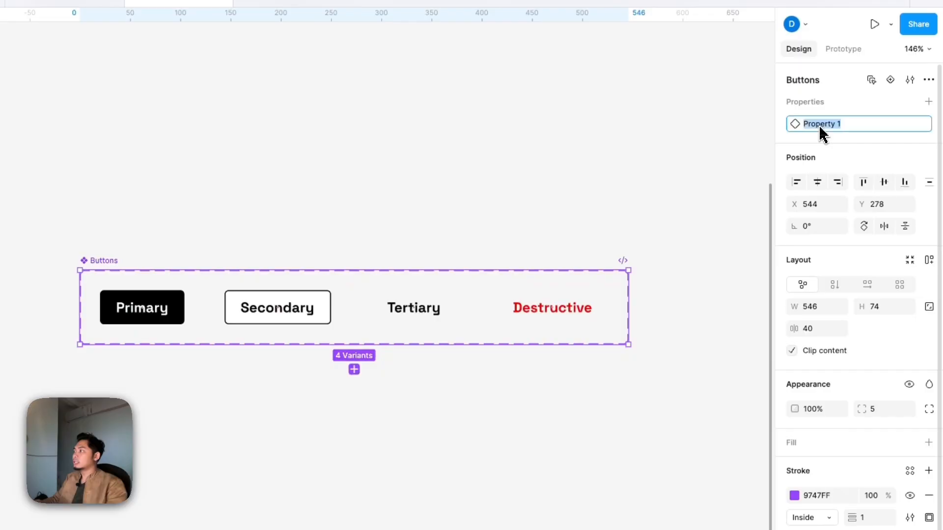
type("H")
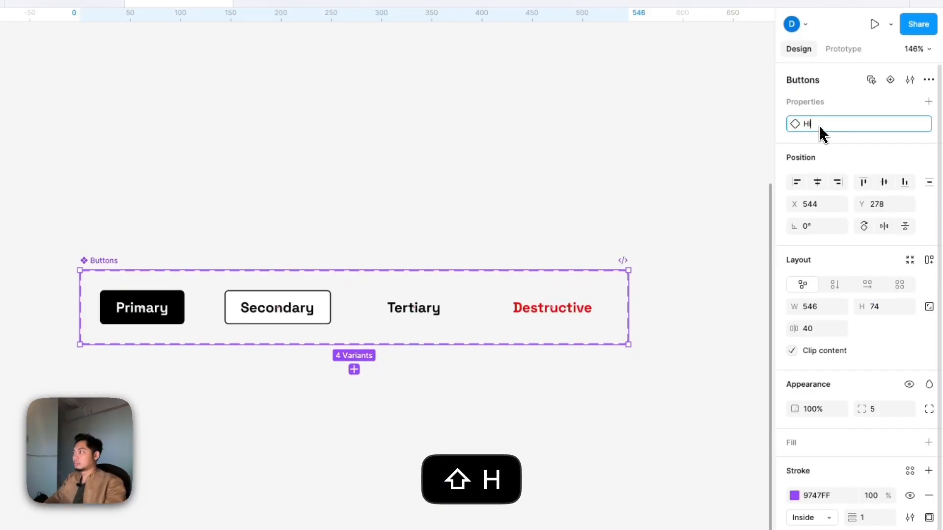
type("irarki")
key("Return")
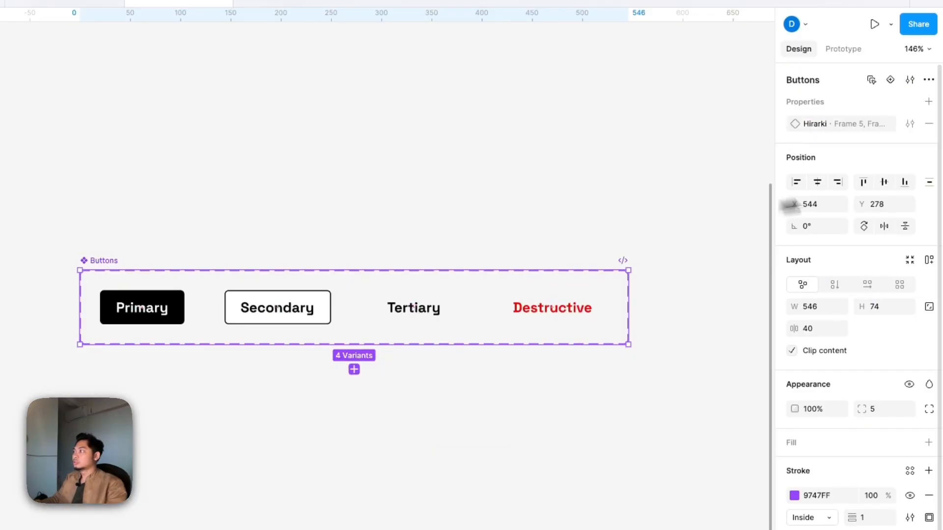
Rename the four values of the Hirarki property as Primary, Secondary, Tertiary and Destructive.
left_click(909, 123)
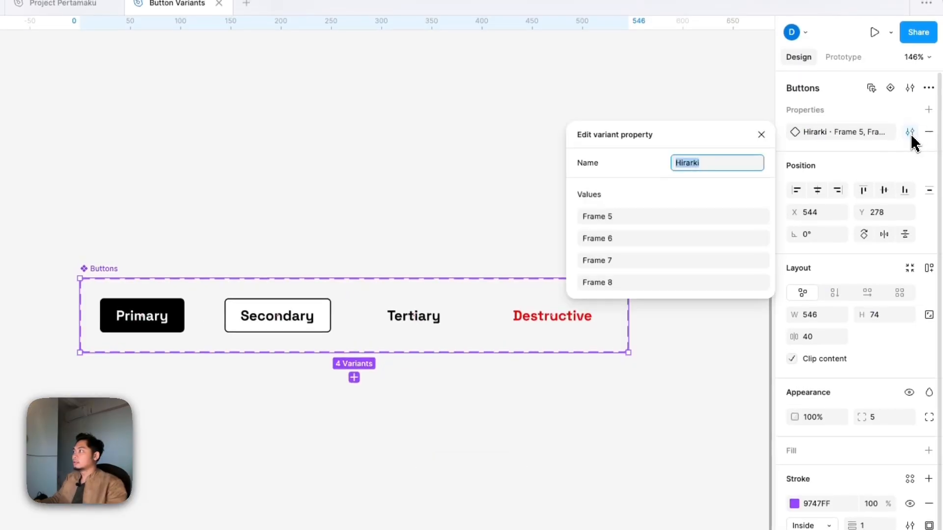
left_click(630, 225)
type("Primary")
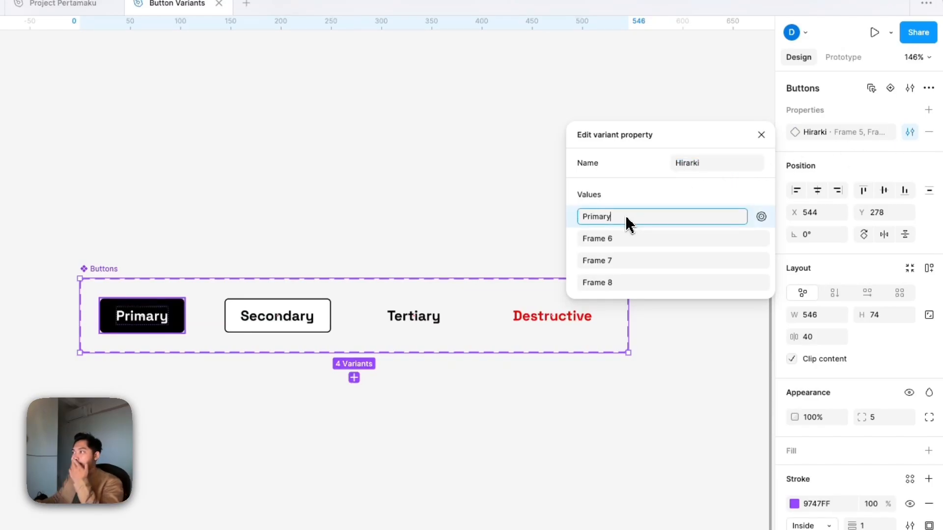
left_click(627, 239)
type("Seon")
key("BackSpace")
key("BackSpace")
type("condary")
left_click(624, 261)
type("Tertia")
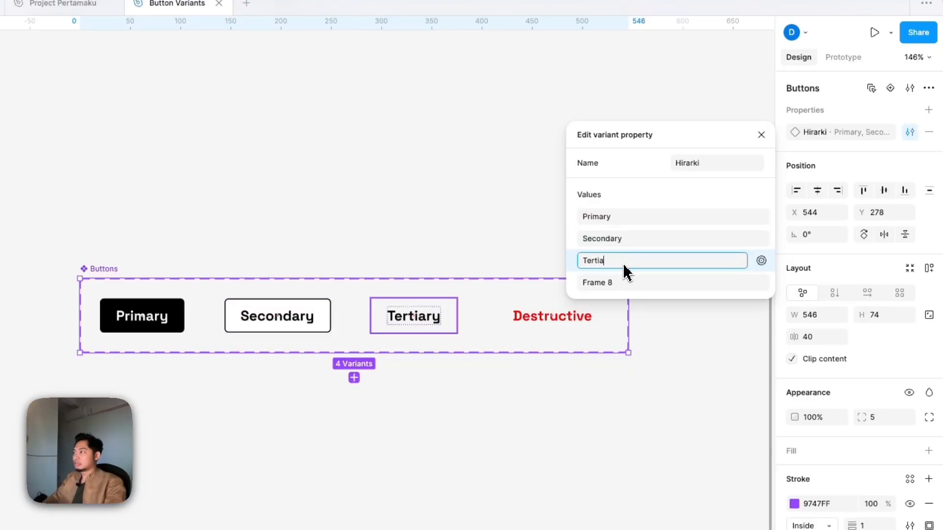
type("ry")
left_click(622, 283)
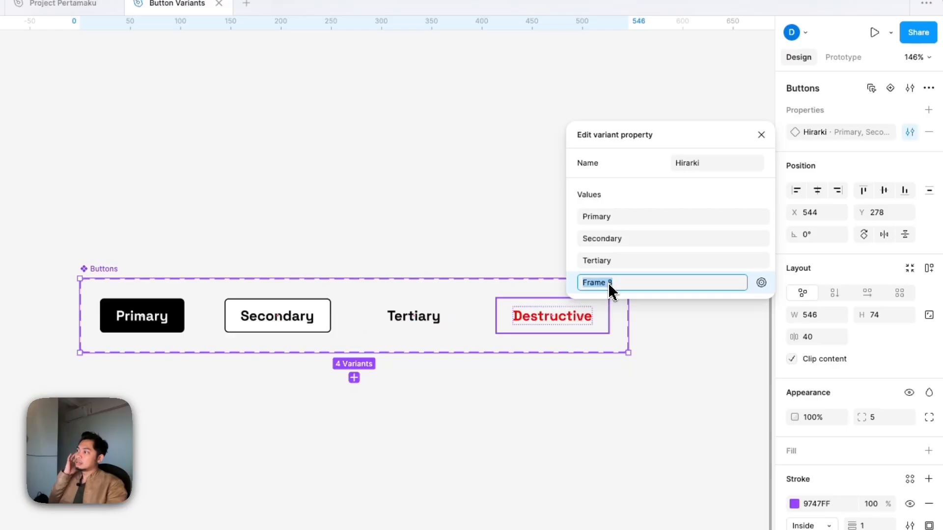
type("Destru")
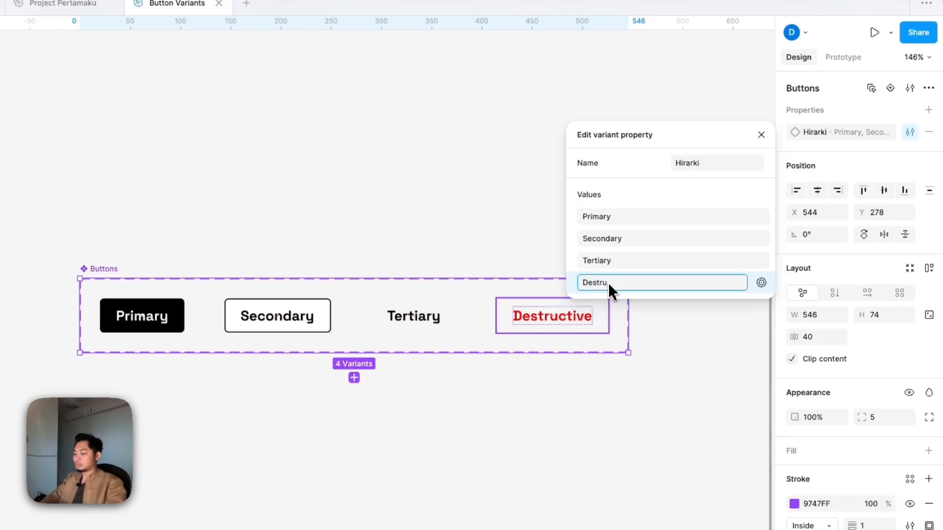
key("Return")
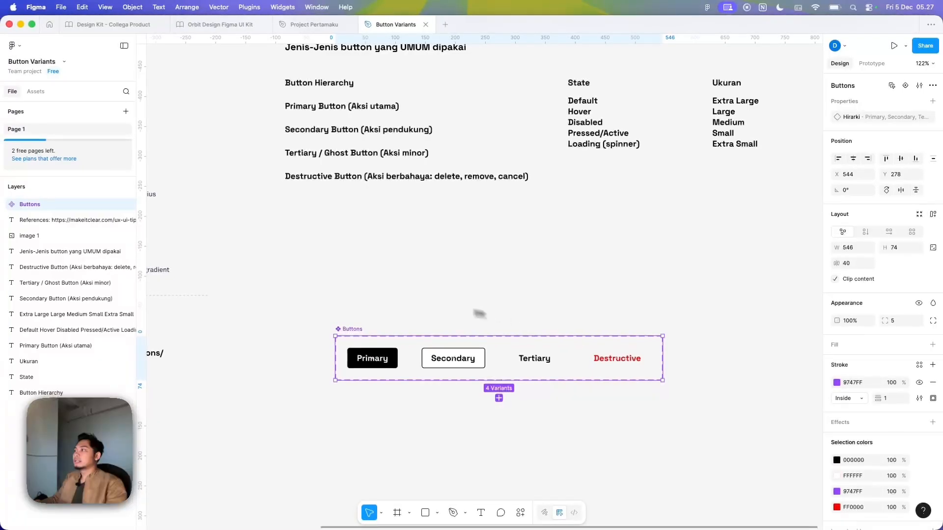
scroll(471, 285, "right", 2)
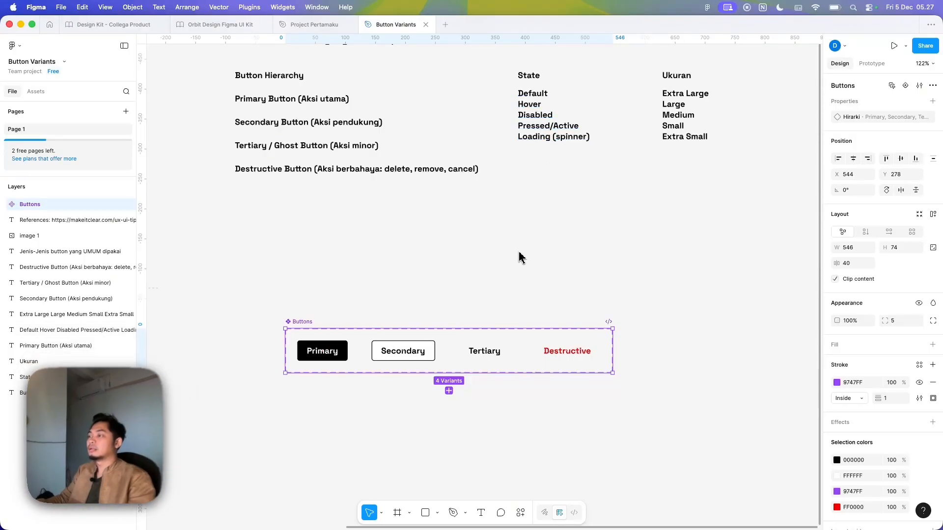
scroll(522, 240, "down", 2)
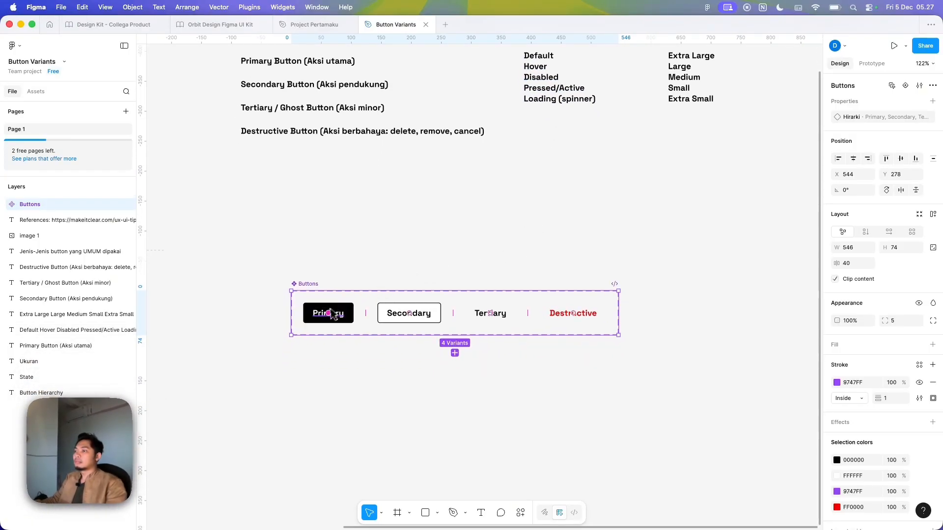
scroll(326, 311, "up", 3)
scroll(420, 190, "left", 3)
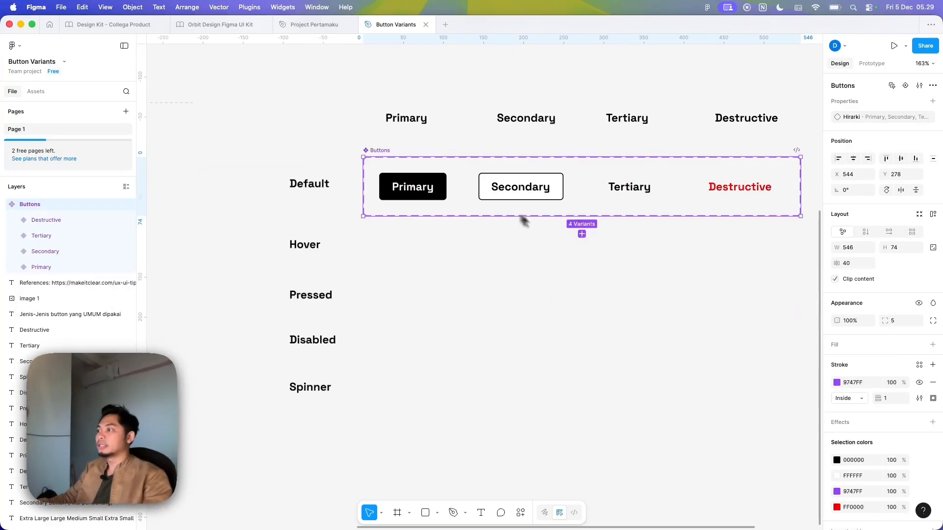
Add a new variant to the Buttons set based on the default Primary button.
left_click(422, 182)
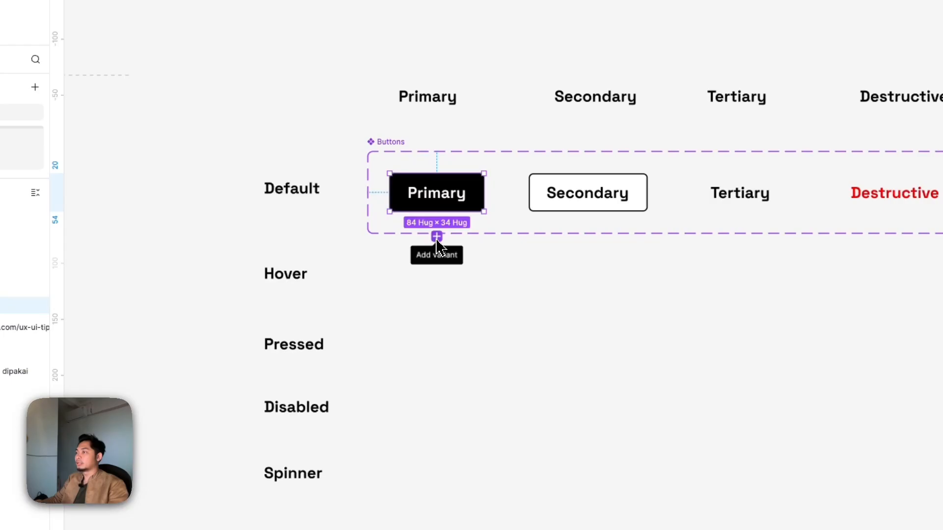
left_click(436, 237)
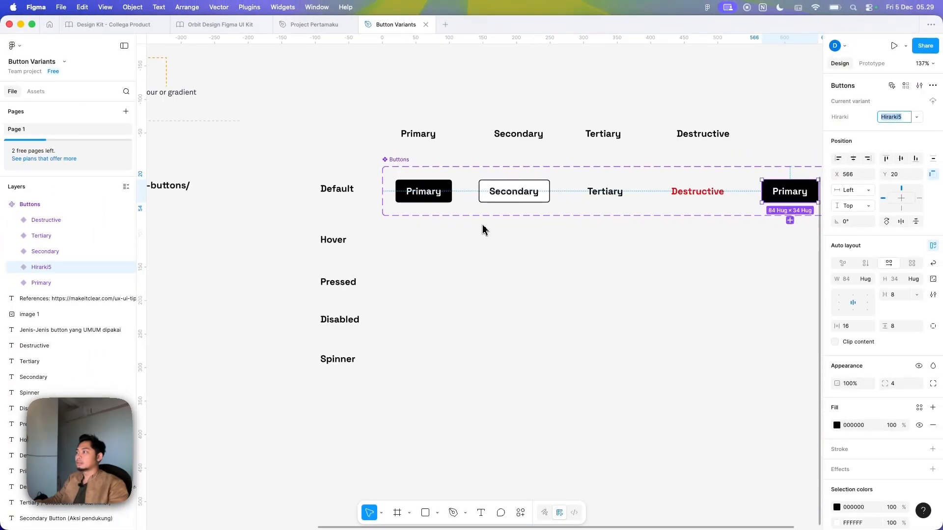
scroll(482, 229, "right", 2)
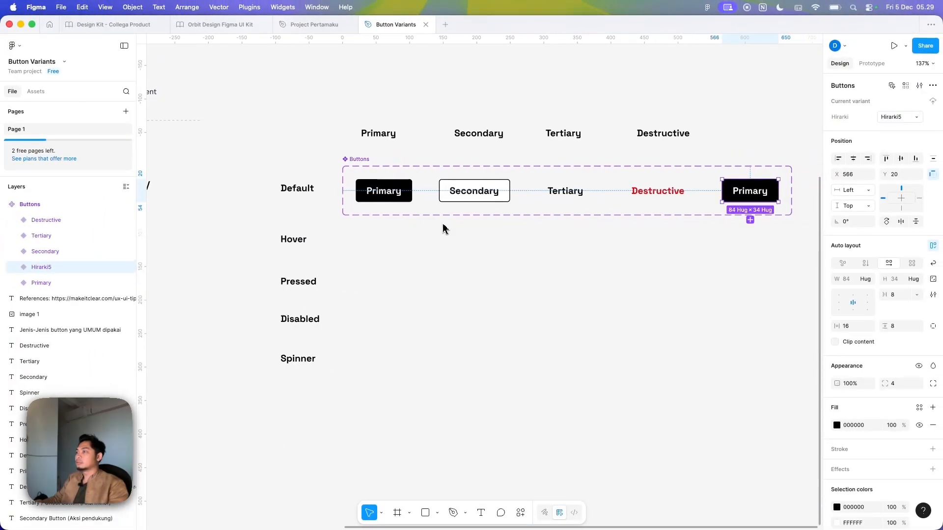
Extend the Buttons component set downward to about 382 high and move the new variant below Primary, into the Hover row.
left_click(361, 160)
left_click_drag(559, 216, 559, 337)
key("super+z")
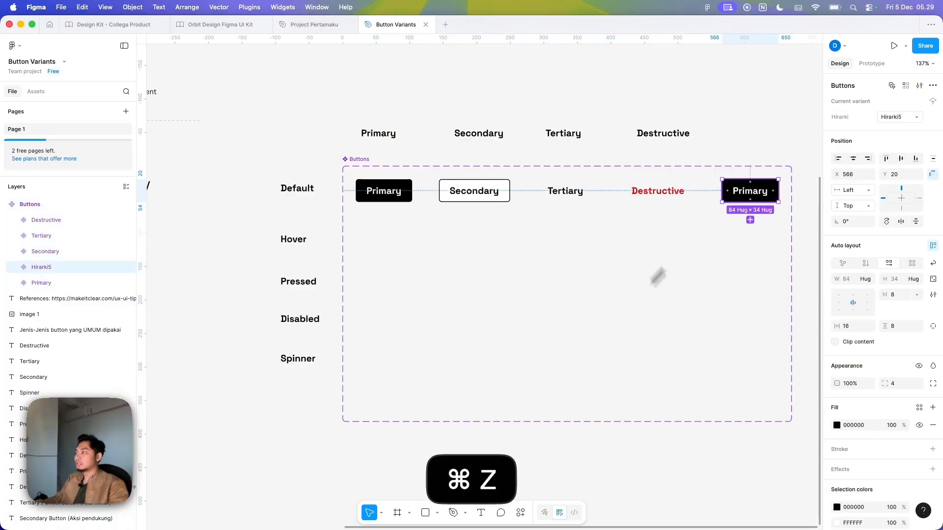
left_click_drag(734, 191, 371, 234)
scroll(442, 145, "up", 3)
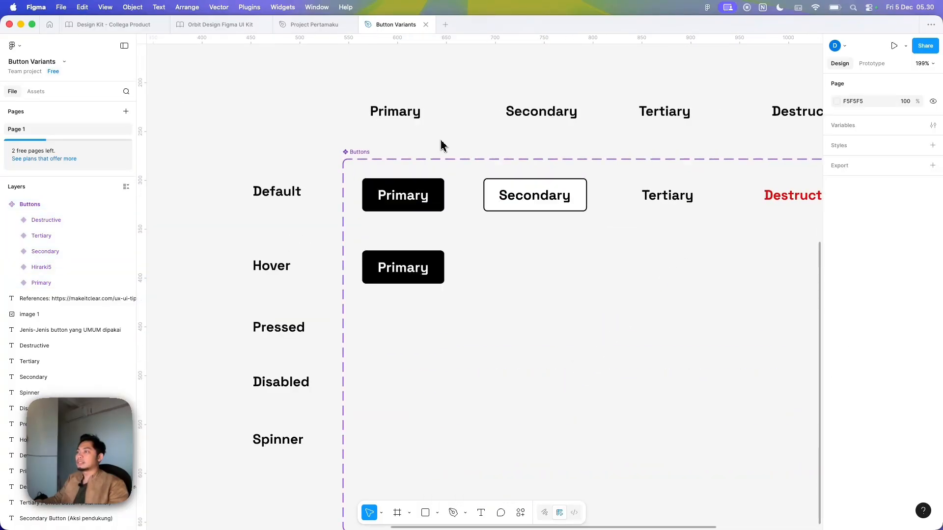
scroll(441, 144, "left", 1)
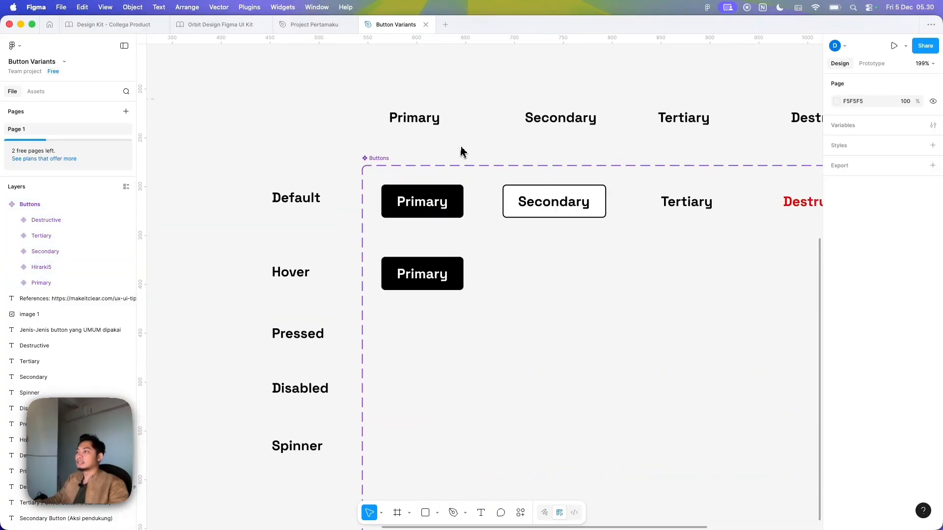
Reduce the fill opacity of the Primary variant in the Hover row and set its label's fill opacity to 60%.
left_click(435, 271)
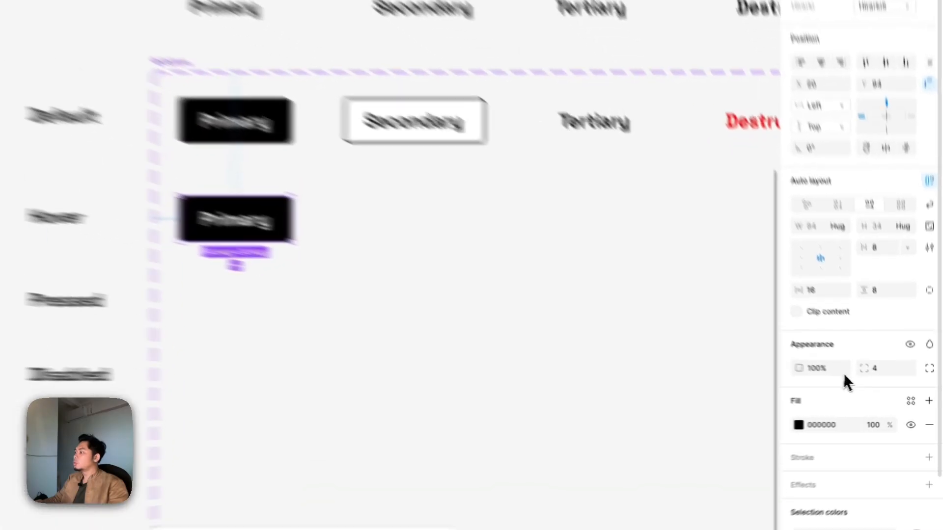
scroll(873, 396, "down", 3)
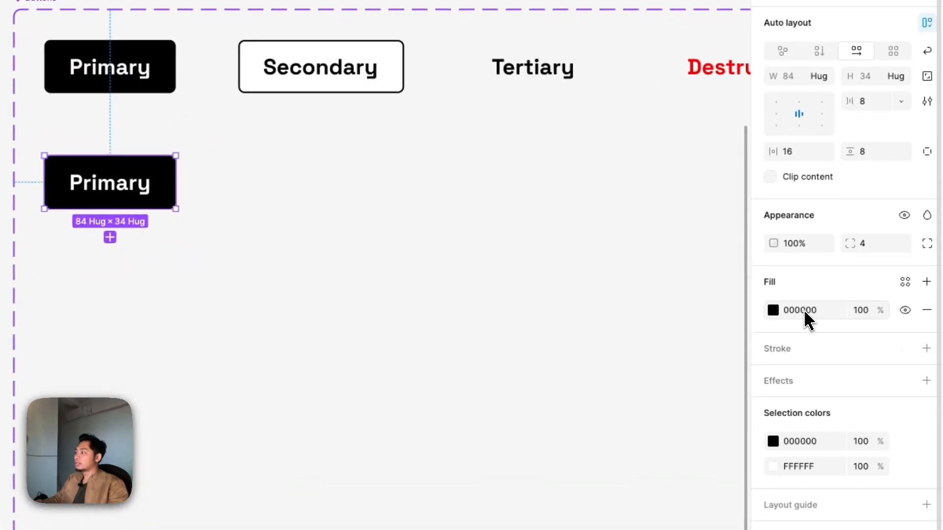
left_click(862, 315)
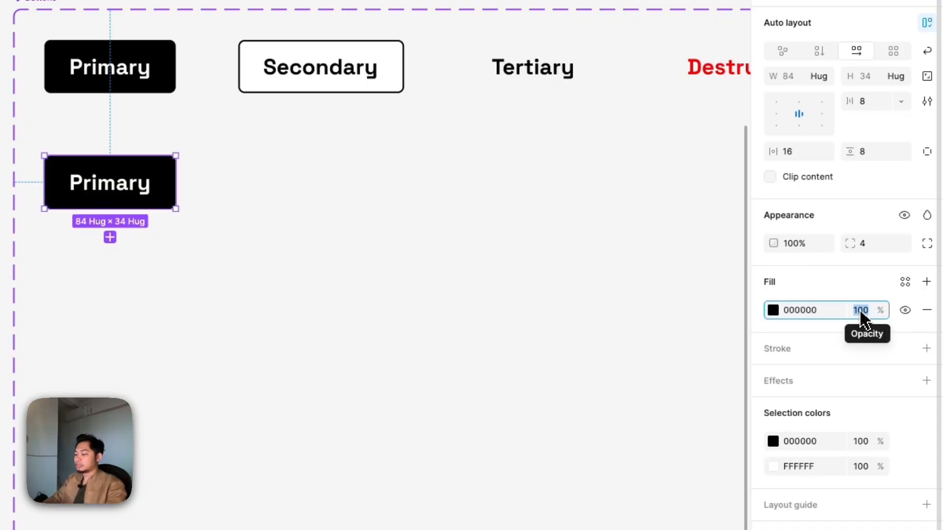
type("80")
key("Return")
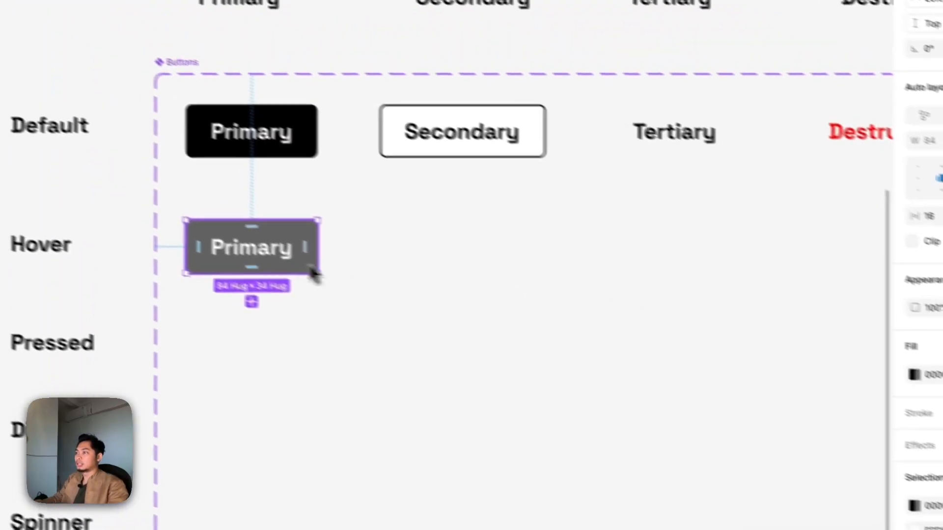
left_click(852, 391)
type("60")
key("Return")
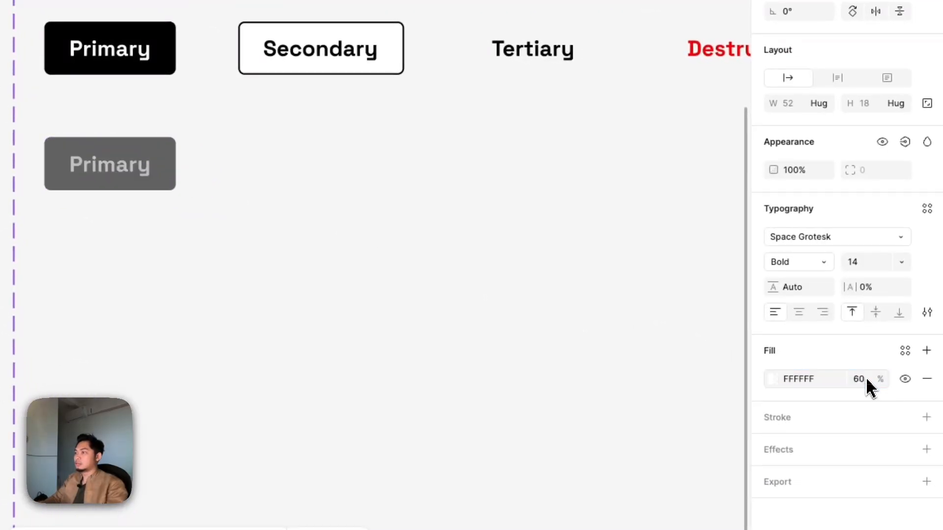
Set the fill opacity of both the Hover row's Primary button and its label to 80%.
key("Escape")
left_click(111, 169)
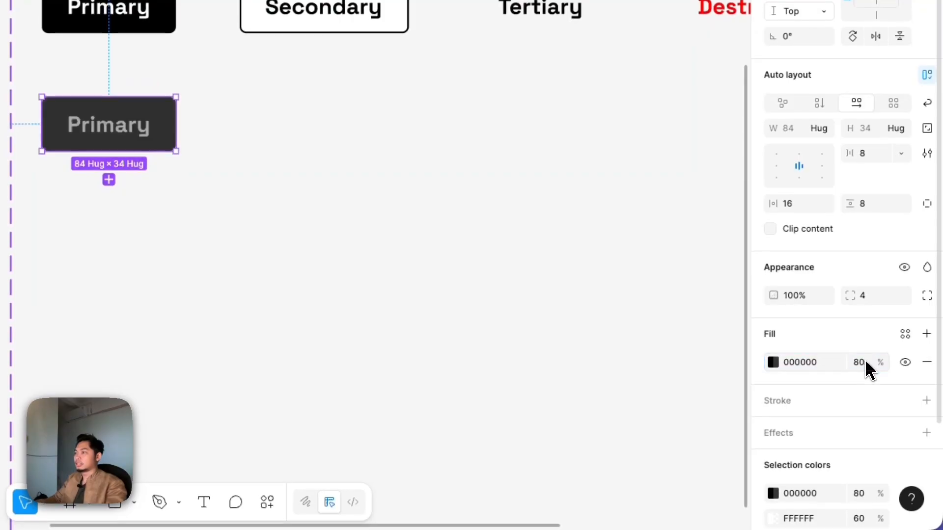
left_click(876, 338)
key("Return")
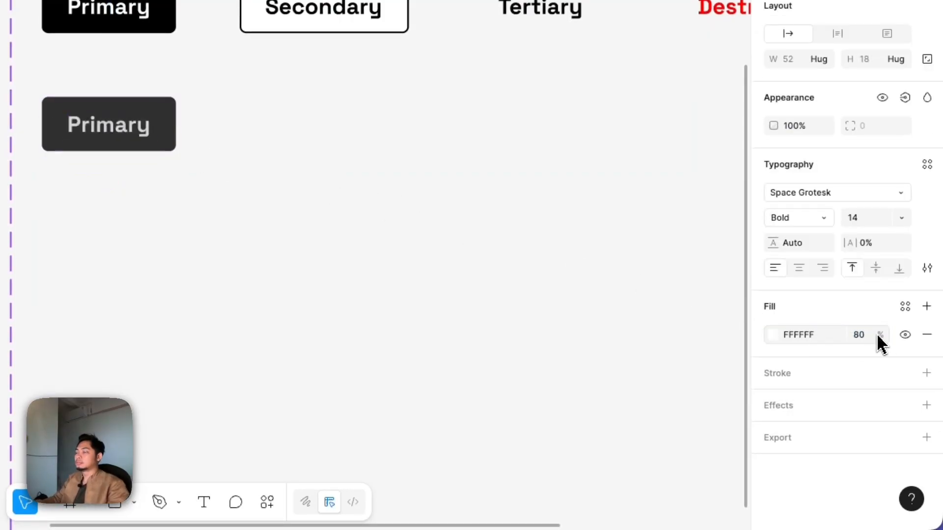
key("Escape")
key("Escape")
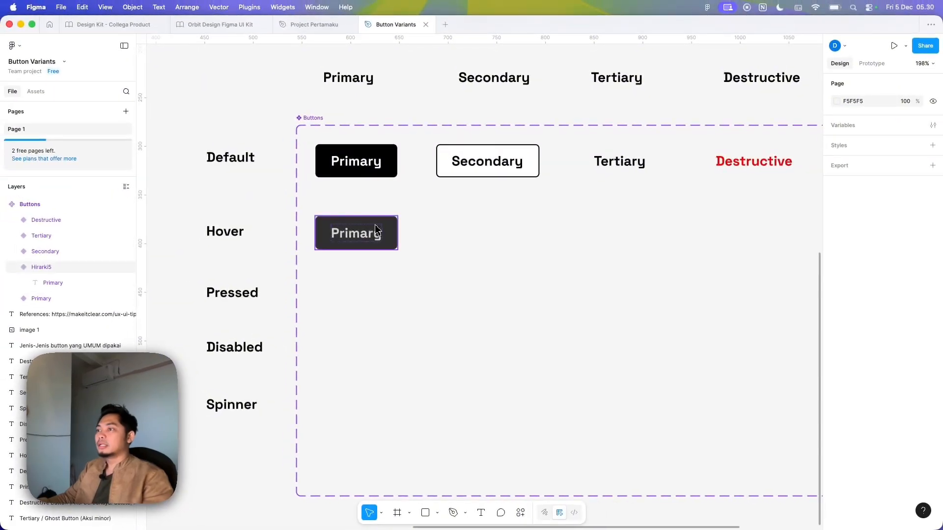
left_click(376, 230)
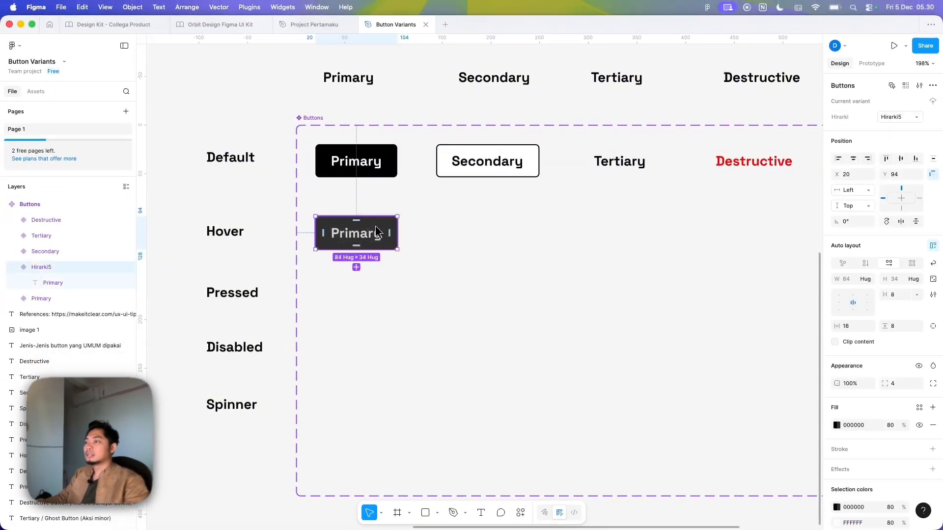
left_click(364, 281)
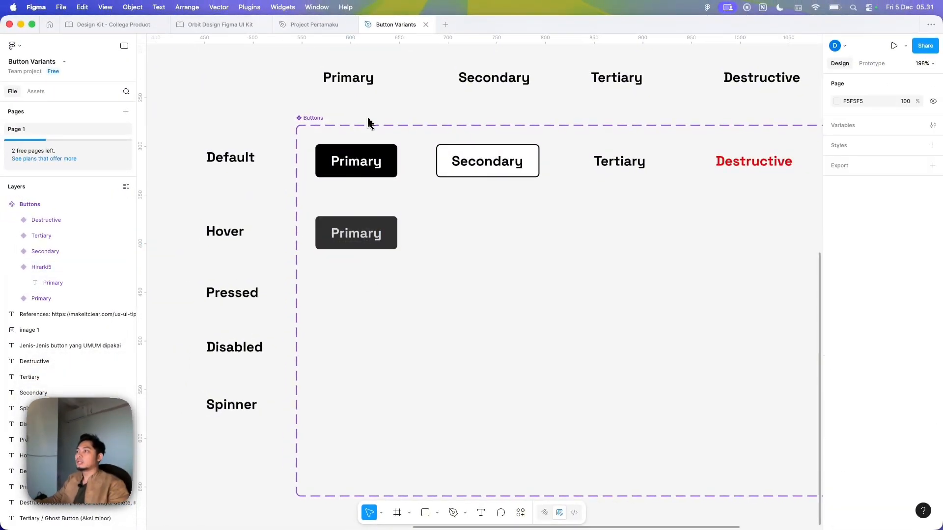
scroll(370, 124, "up", 1)
key("super+z")
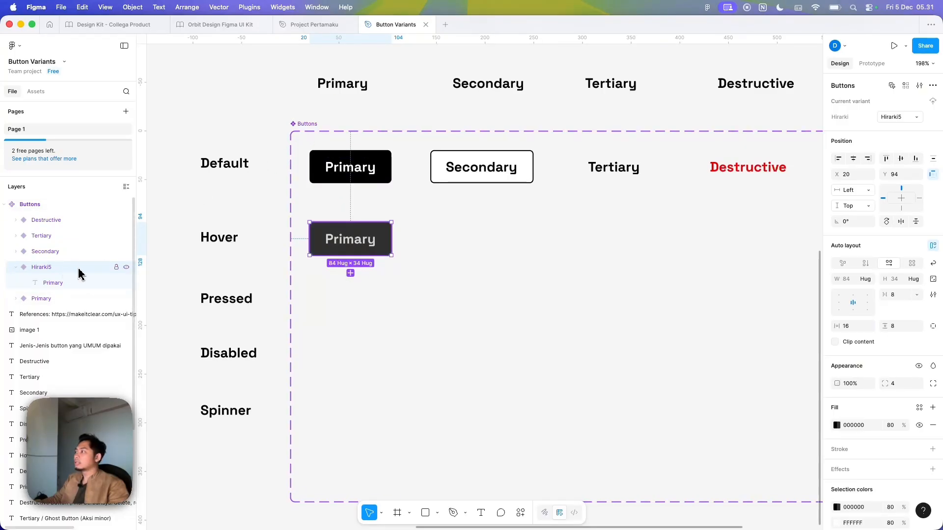
Create a variant property named State with the value Default on the Buttons component set.
key("Escape")
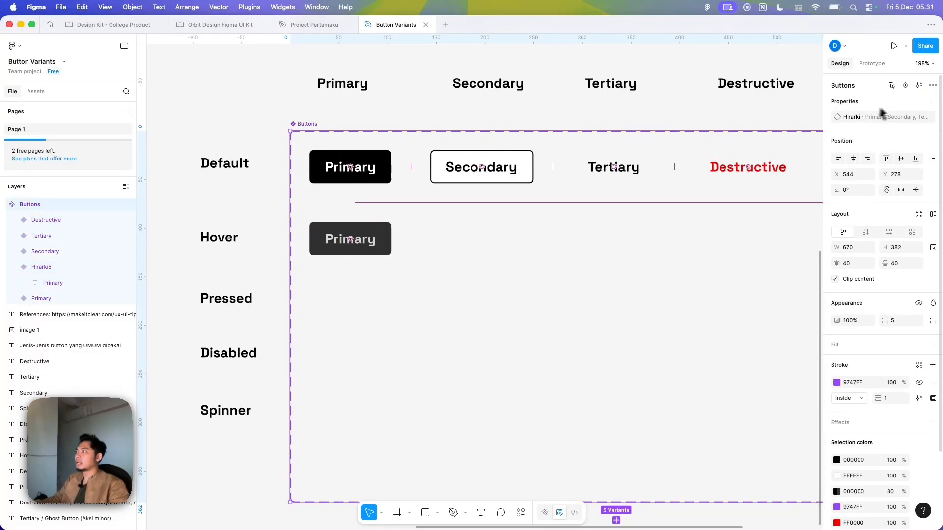
left_click(932, 101)
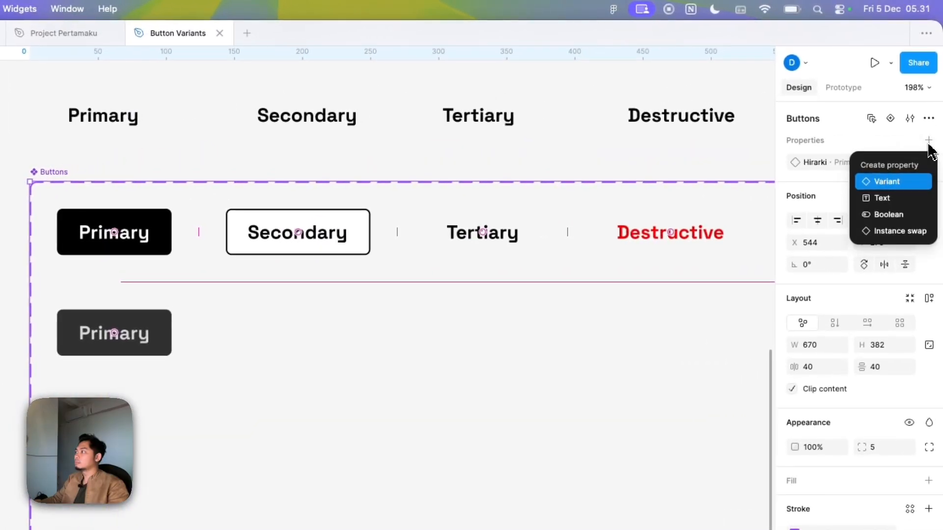
left_click(886, 182)
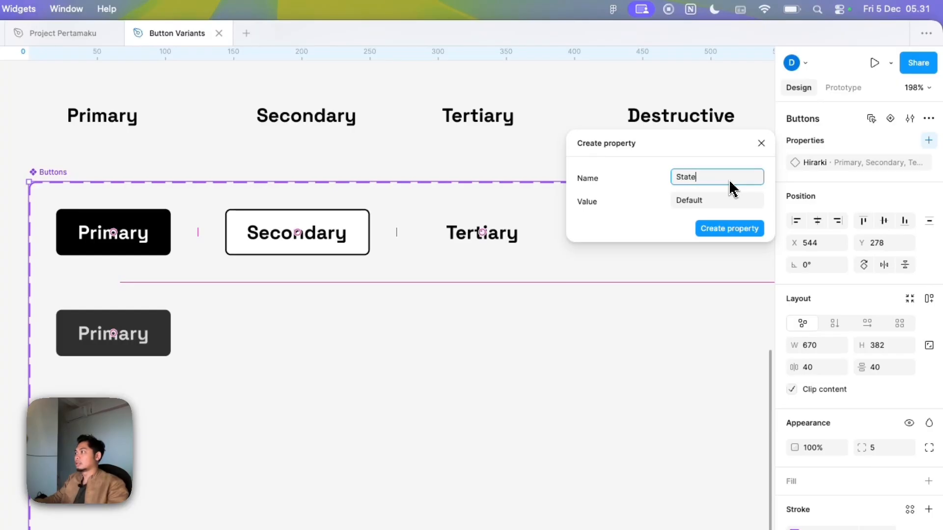
left_click(717, 233)
key("Escape")
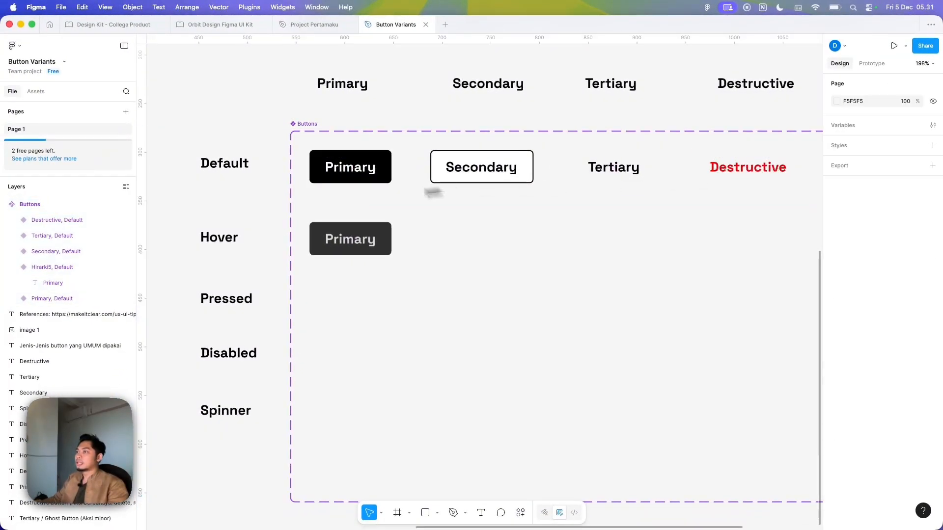
Set the Hirarki property of the Hover row's Primary variant to Primary.
left_click(386, 241)
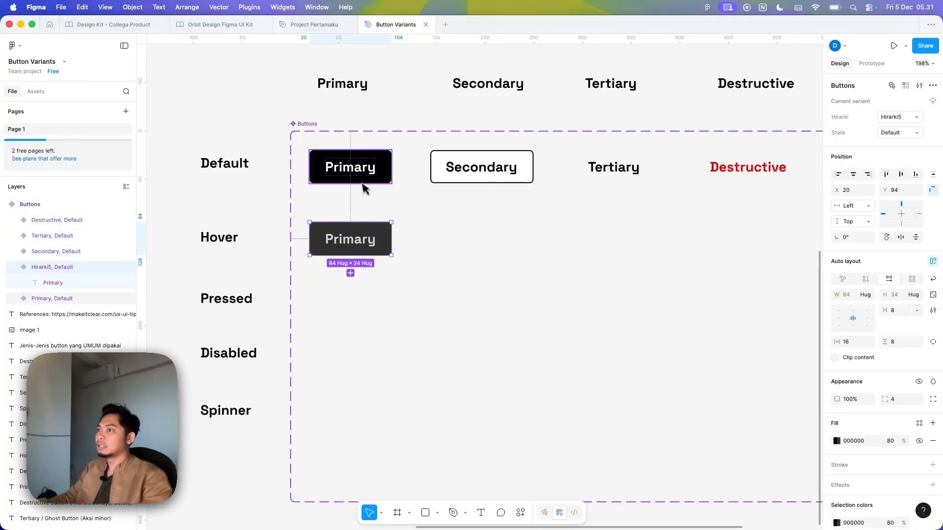
left_click(915, 118)
scroll(908, 98, "up", 2)
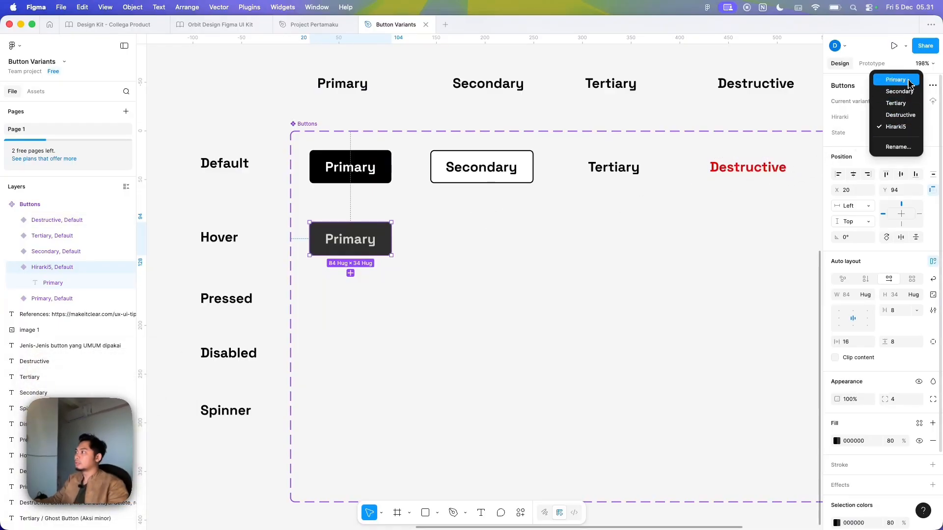
left_click(904, 80)
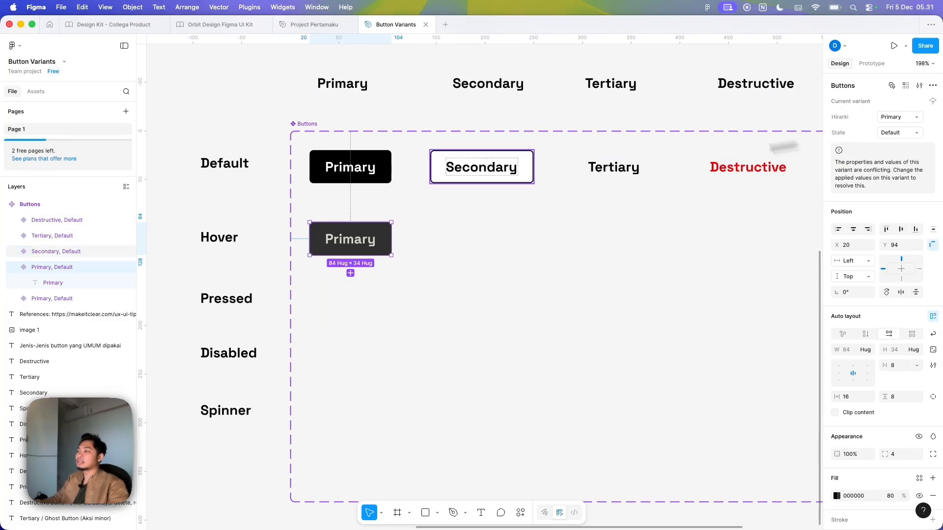
Add a new State value named Hover and assign it to the Hover row's Primary variant.
left_click(379, 179)
left_click(368, 239)
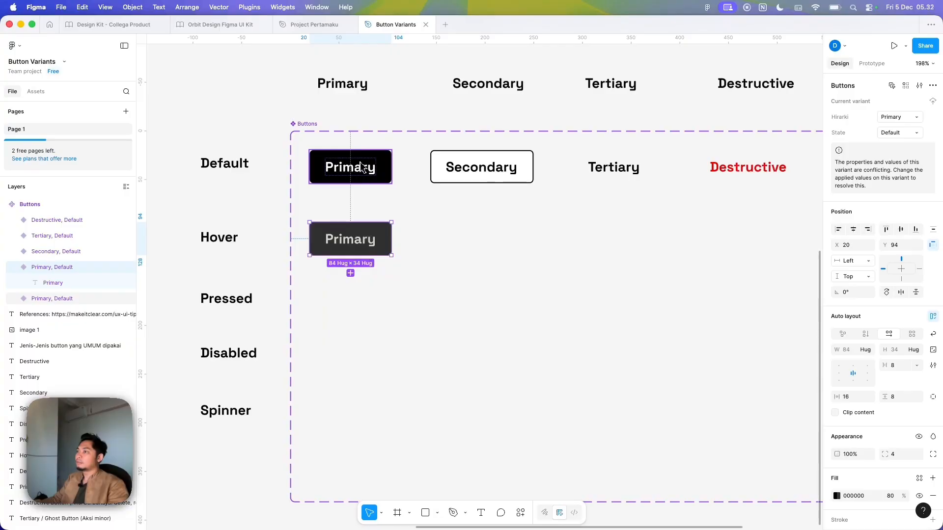
left_click(363, 168)
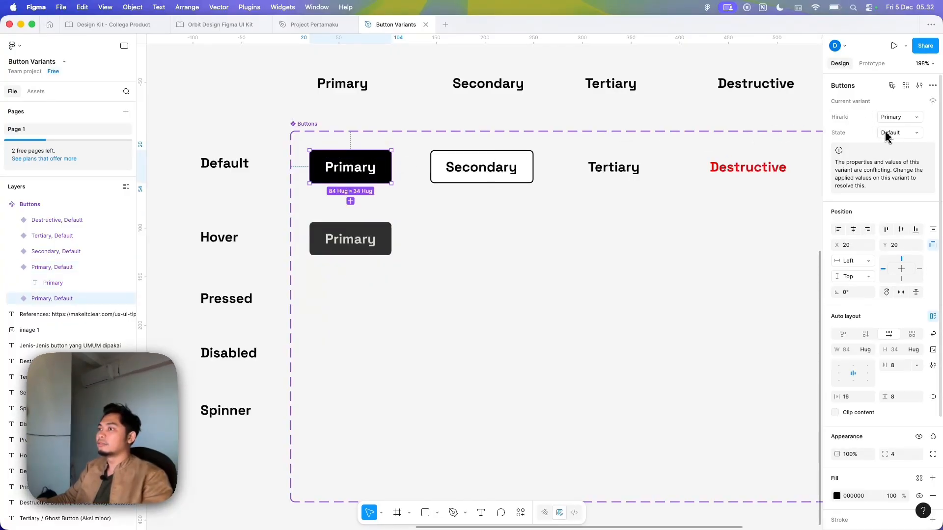
left_click(378, 244)
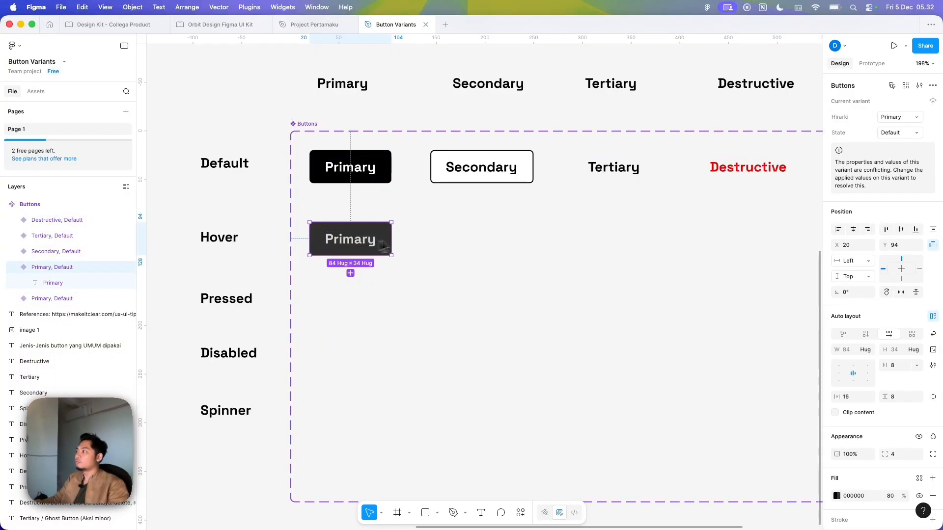
left_click(916, 137)
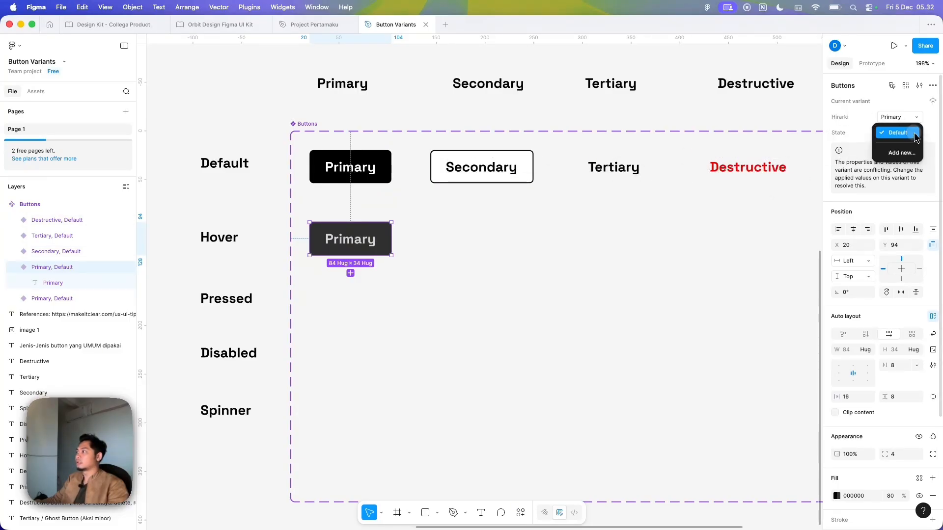
left_click(901, 153)
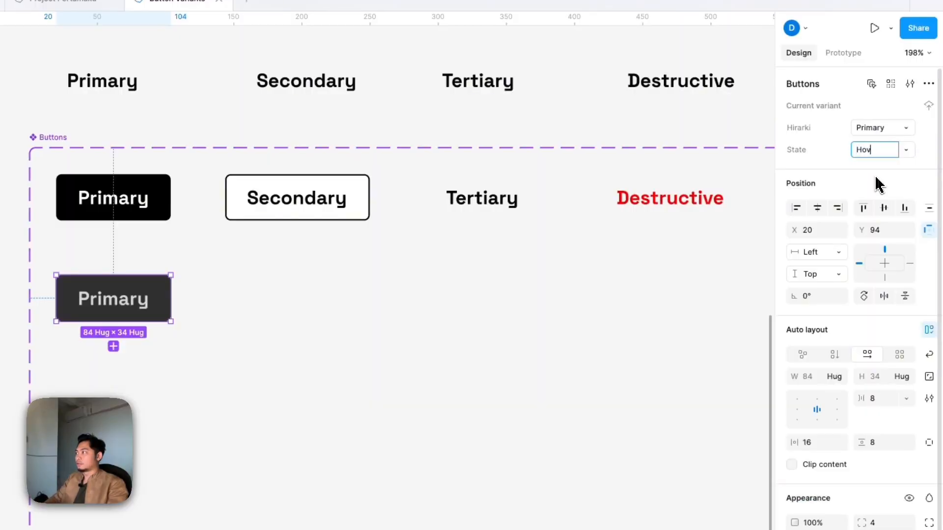
key("Return")
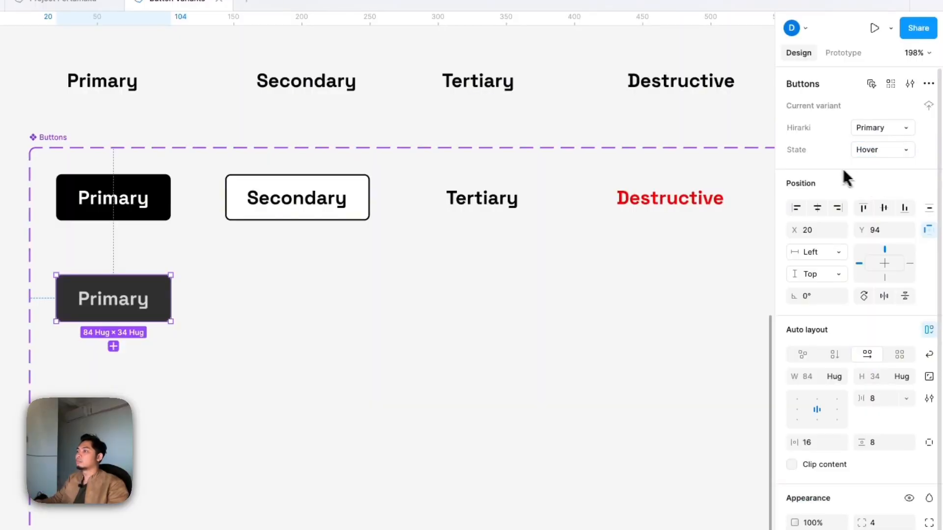
left_click(165, 213)
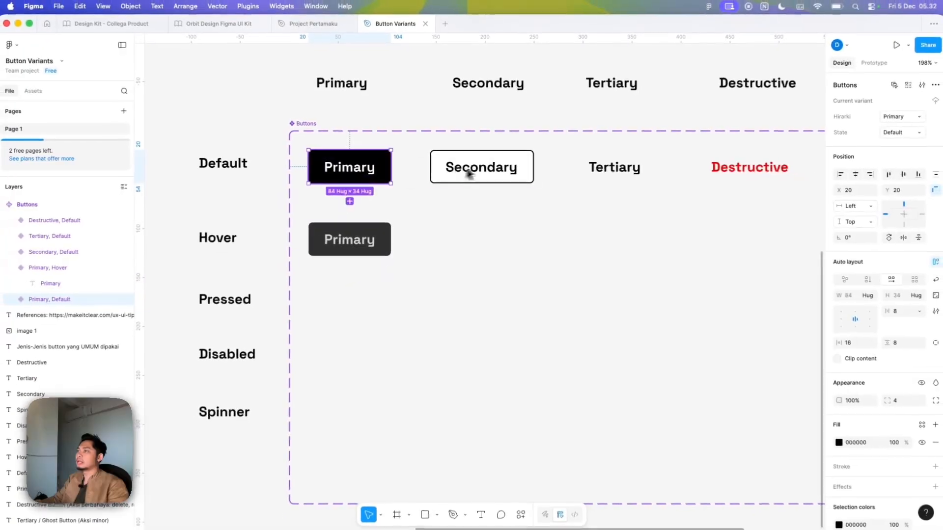
key("Tab")
left_click(385, 173)
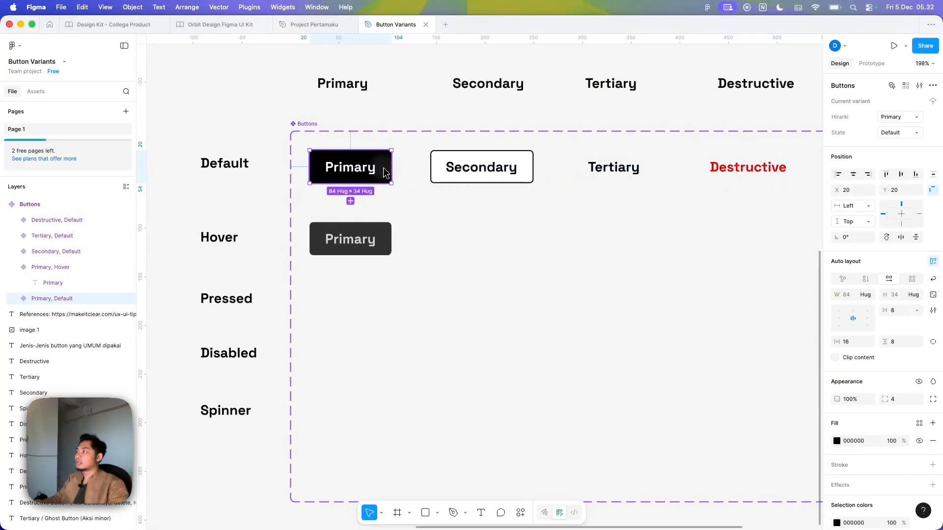
left_click(295, 228)
Duplicate the Hover row's Primary variant into the Pressed row directly below, at X 20, Y 168.
scroll(295, 227, "down", 2)
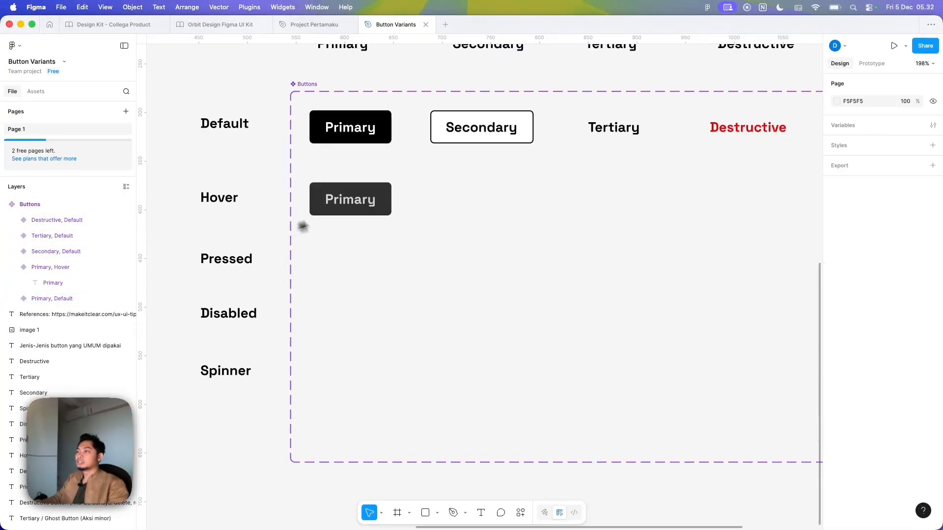
left_click(346, 209)
left_click_drag(346, 209, 379, 269)
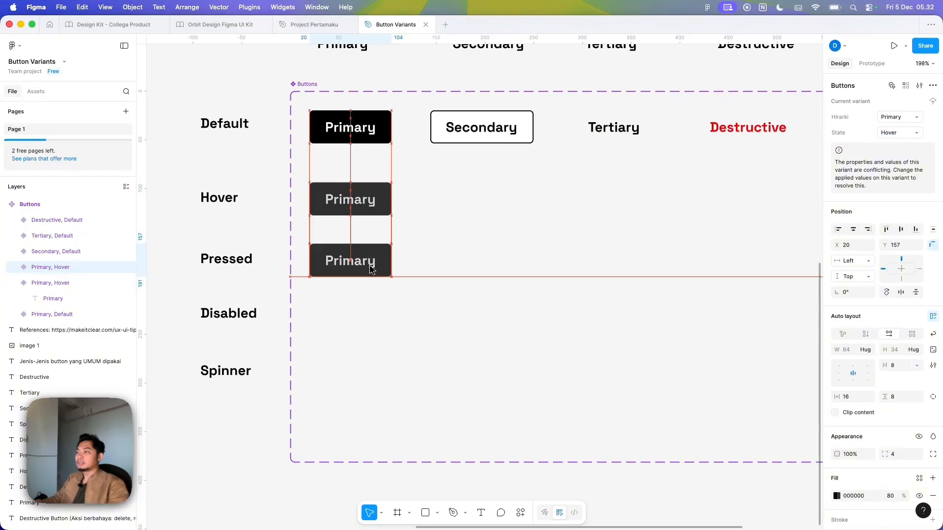
scroll(379, 270, "down", 2)
scroll(374, 274, "up", 1)
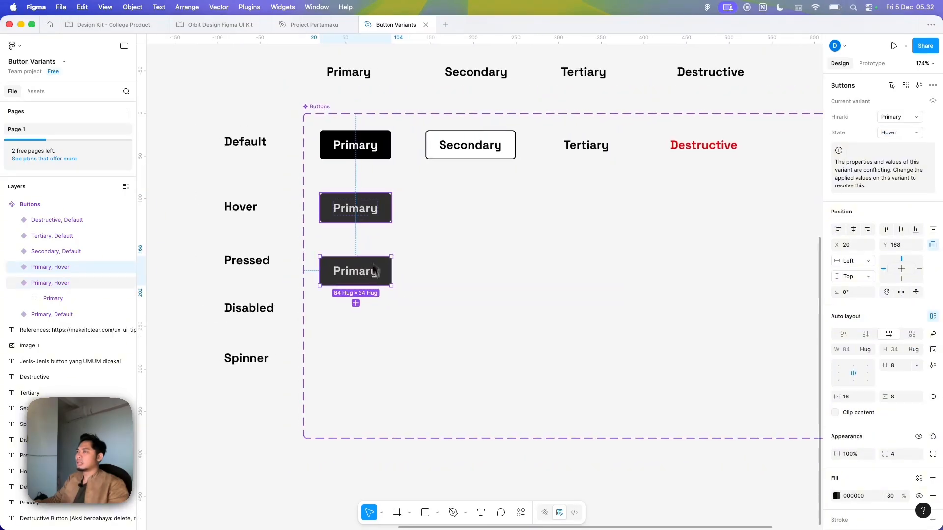
Add a drop shadow with blur 16 and 16% colour opacity to the Pressed row's Primary variant.
scroll(879, 373, "down", 3)
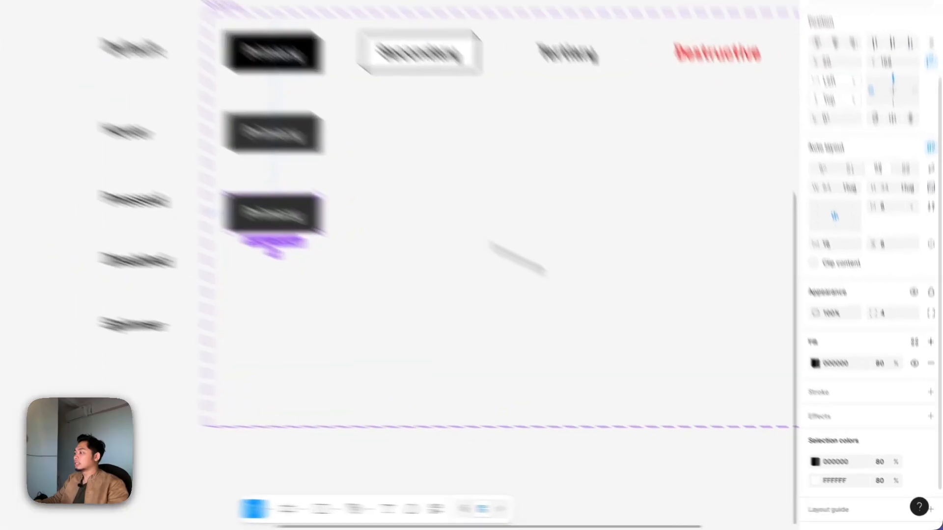
left_click(931, 437)
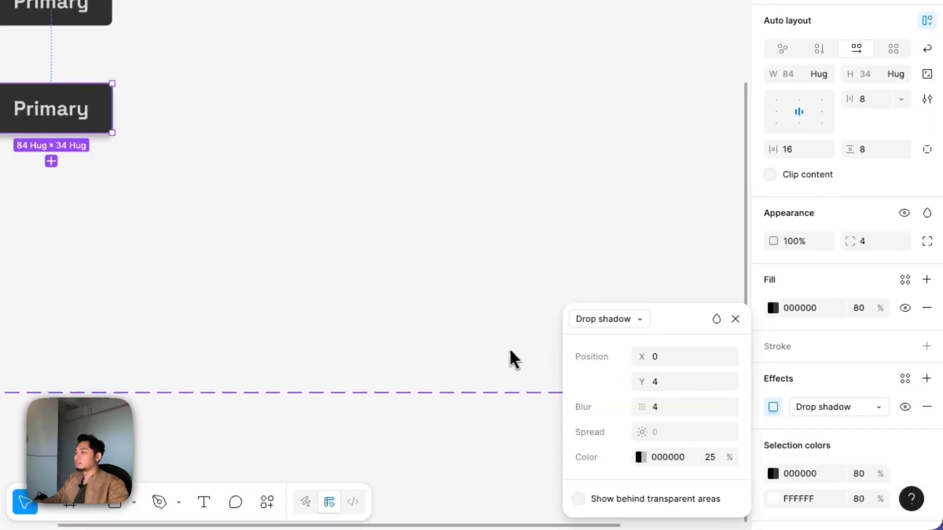
left_click(650, 407)
type("16")
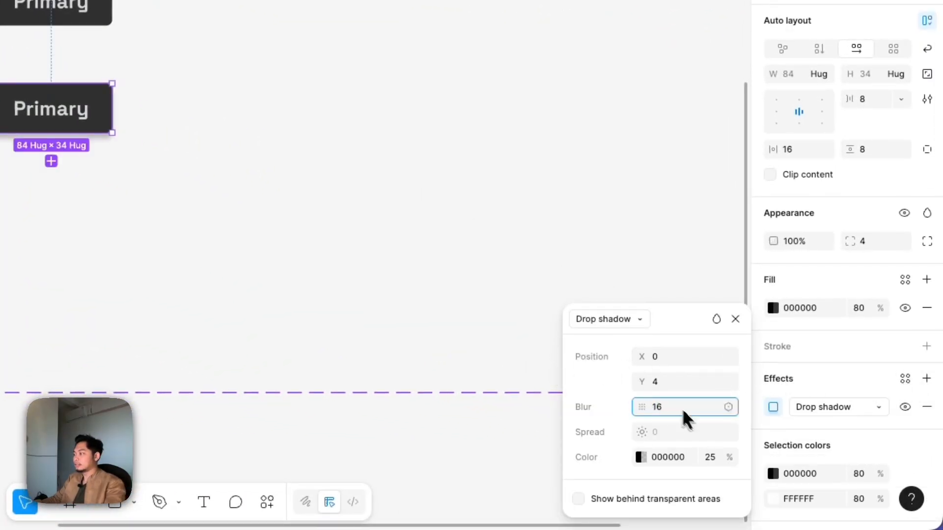
left_click(726, 460)
type("16")
key("Return")
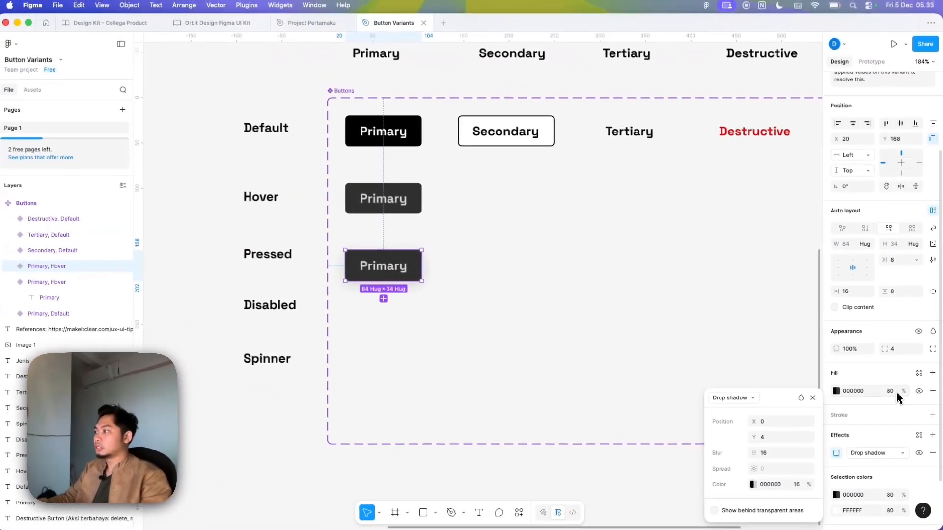
Set the black fill and the white label colour of the Pressed row's Primary variant to 100% opacity.
left_click(890, 390)
type("100")
key("Return")
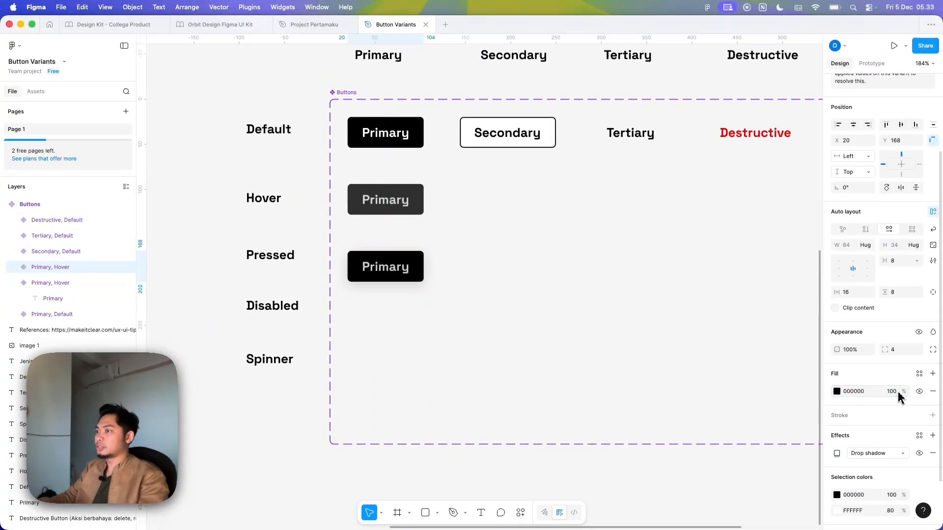
scroll(899, 408, "down", 3)
left_click(891, 451)
type("100")
key("Return")
Add a new State value named Pressed and assign it to the Pressed row's Primary variant.
scroll(921, 139, "up", 4)
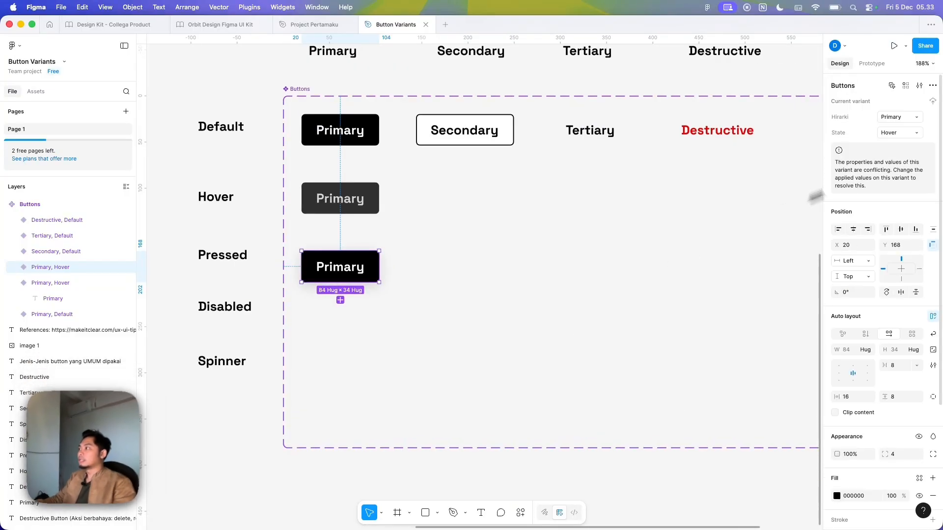
left_click(916, 133)
left_click(901, 153)
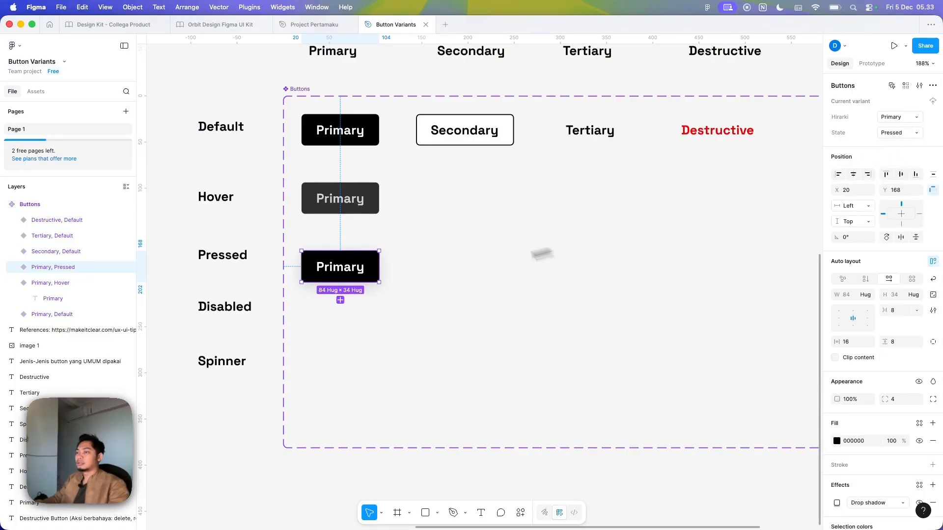
left_click(267, 295)
Duplicate the Pressed Primary variant and place the copy below it for the Disabled row, at X 20, Y 242.
left_click(343, 274)
key("super+d")
left_click_drag(367, 285, 358, 342)
scroll(358, 342, "down", 2)
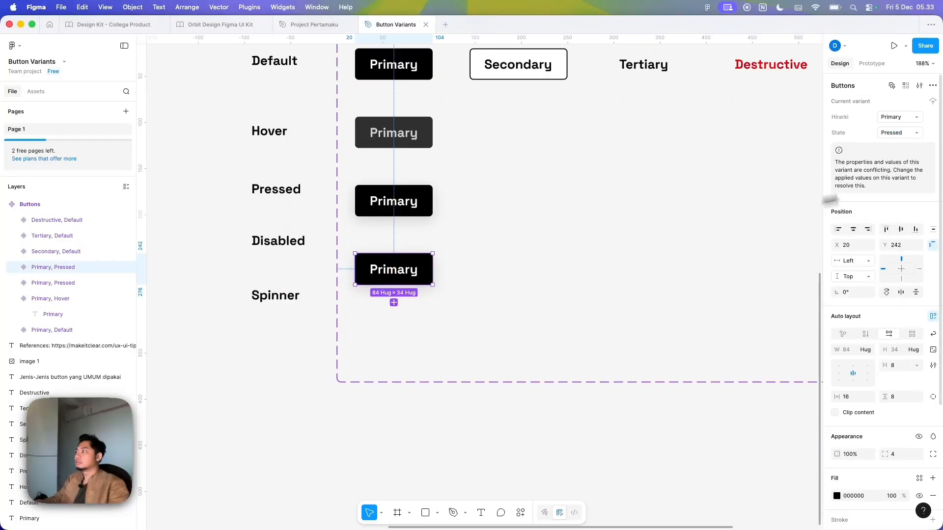
Add a new State value named Disabled and assign it to the lowest Primary variant.
left_click(914, 133)
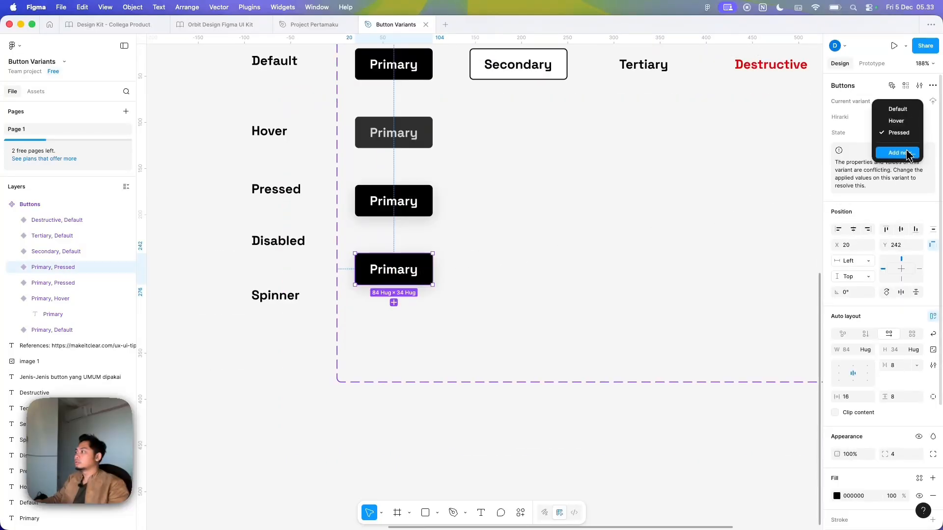
left_click(907, 154)
type("Disabled")
key("Return")
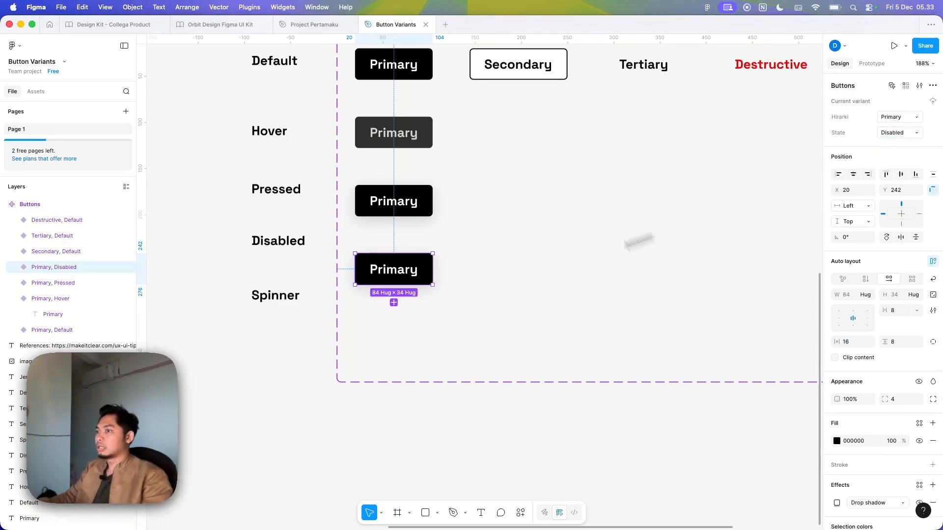
Set the black fill of the Disabled Primary variant to 10% opacity.
scroll(819, 409, "down", 3)
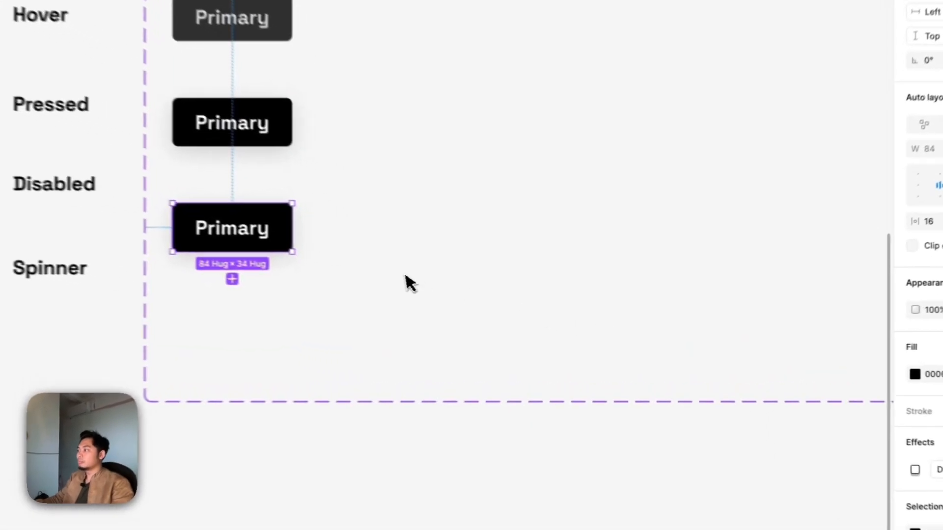
left_click(866, 342)
type("10")
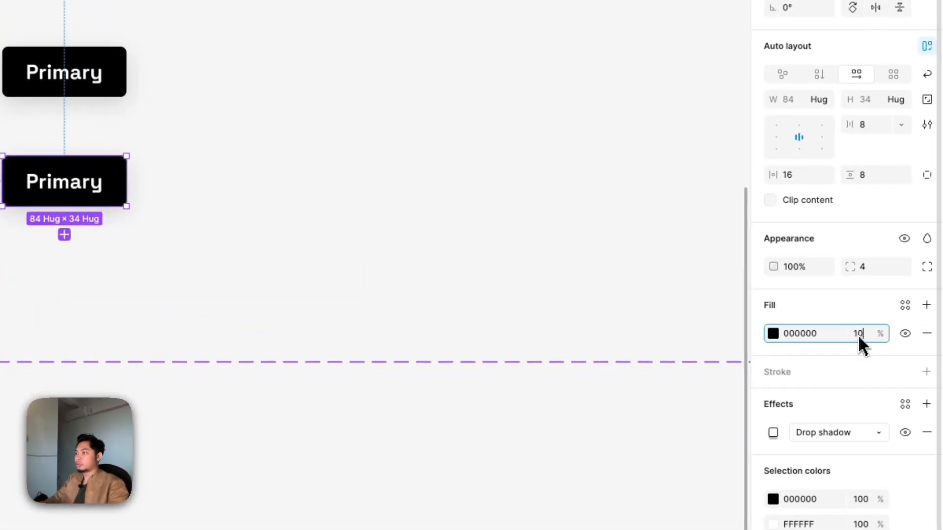
key("Return")
Change the fill of the Disabled Primary variant's label to grey 828282.
double_click(64, 182)
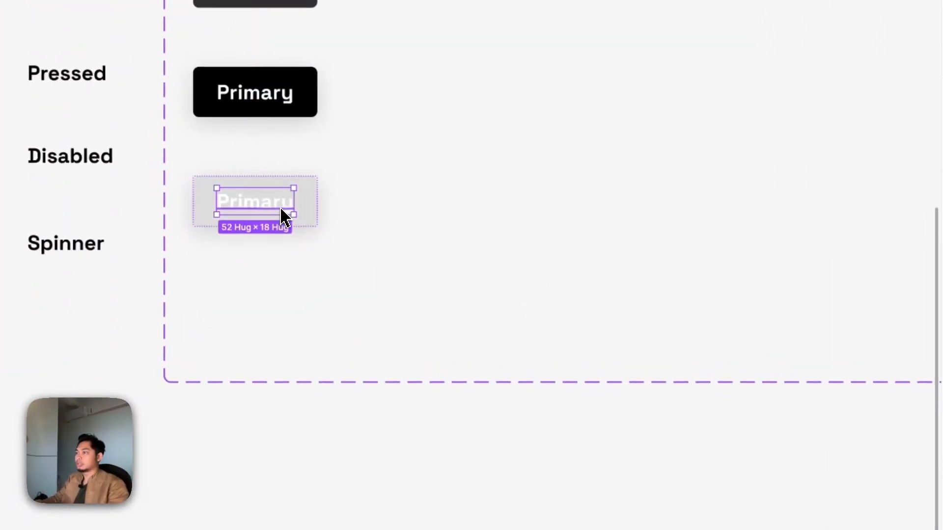
left_click(871, 386)
key("Return")
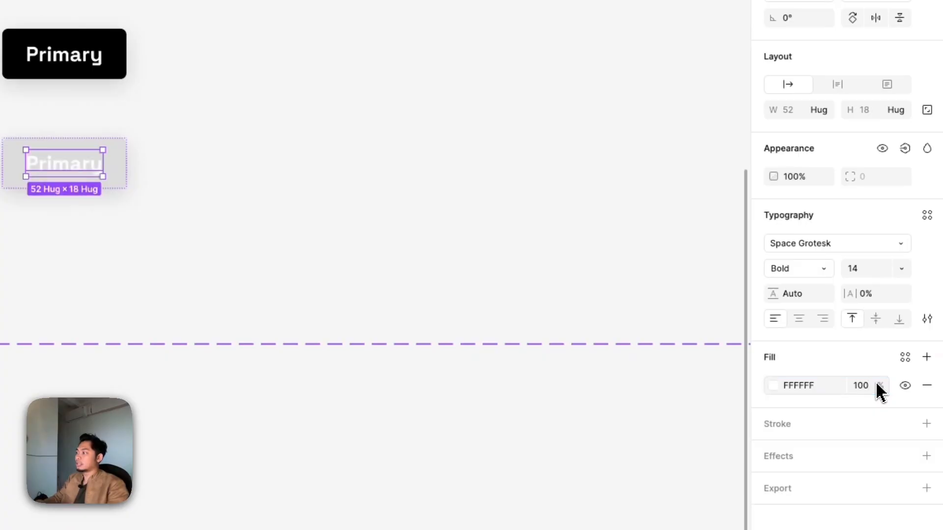
left_click(774, 387)
left_click_drag(581, 271, 537, 349)
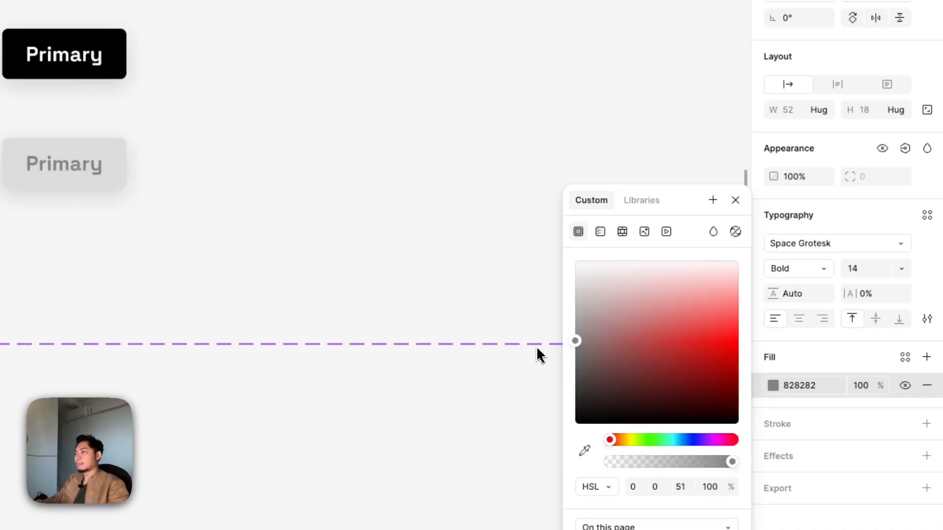
left_click(735, 200)
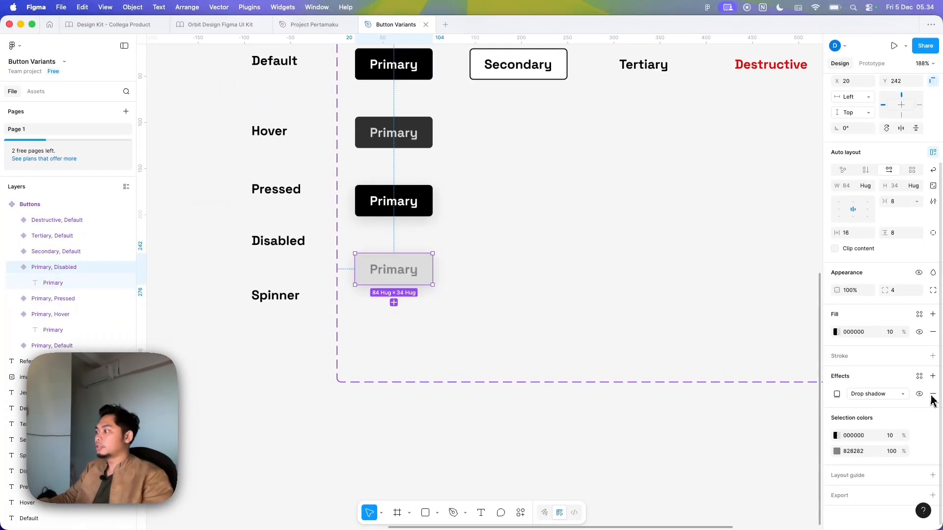
Remove the drop shadow effect from the Disabled Primary variant.
left_click(932, 395)
scroll(423, 339, "up", 1)
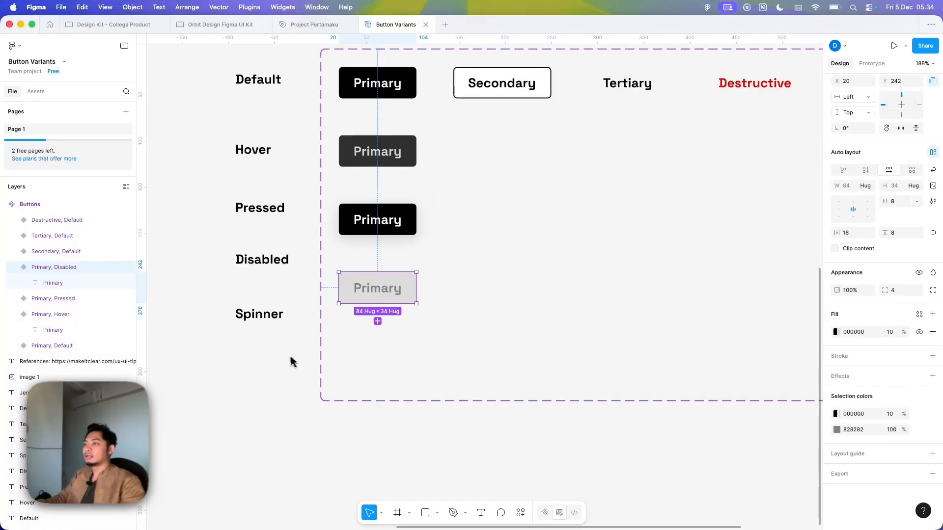
left_click(290, 362)
Add another variant below the Disabled Primary variant for the Spinner row, at X 20, Y 316.
scroll(298, 362, "down", 2)
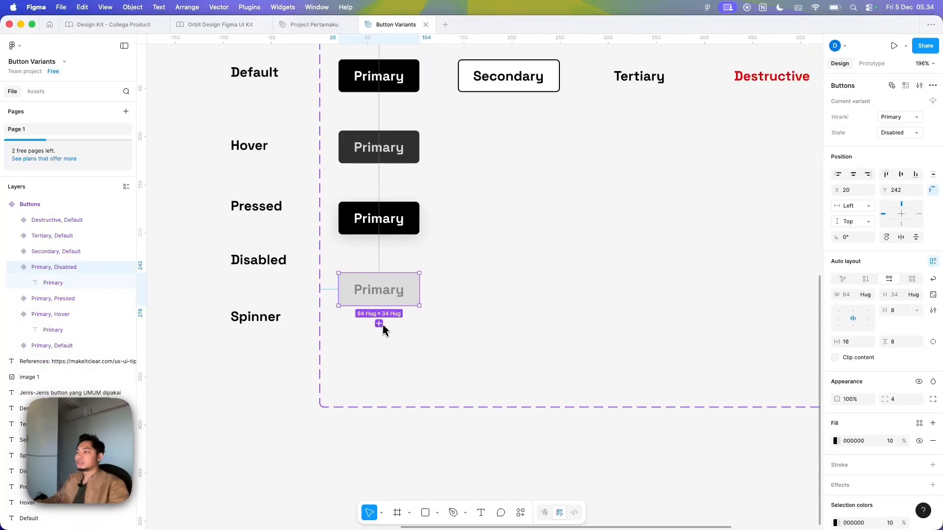
left_click(379, 323)
scroll(427, 275, "down", 3)
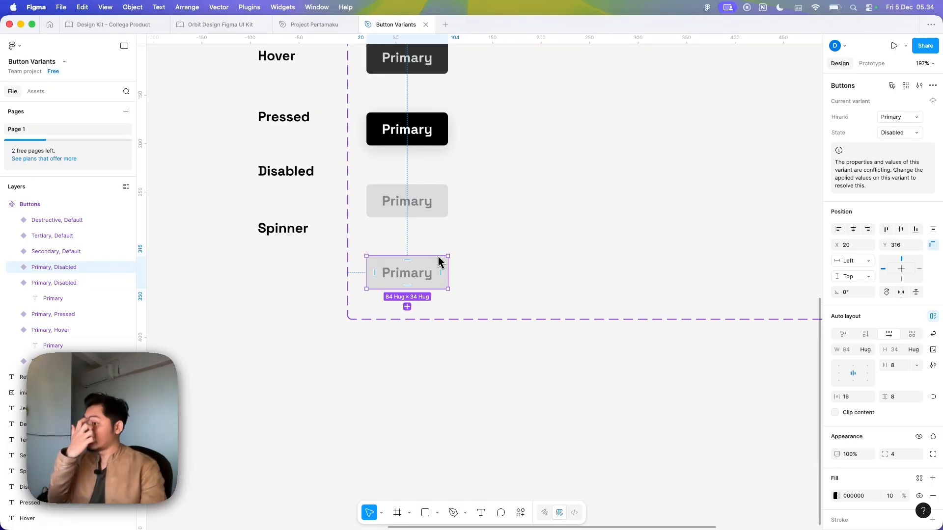
Switch to the Design Kit - Collega Product file and examine the loading-spinner buttons beside the Disabled column.
left_click(211, 28)
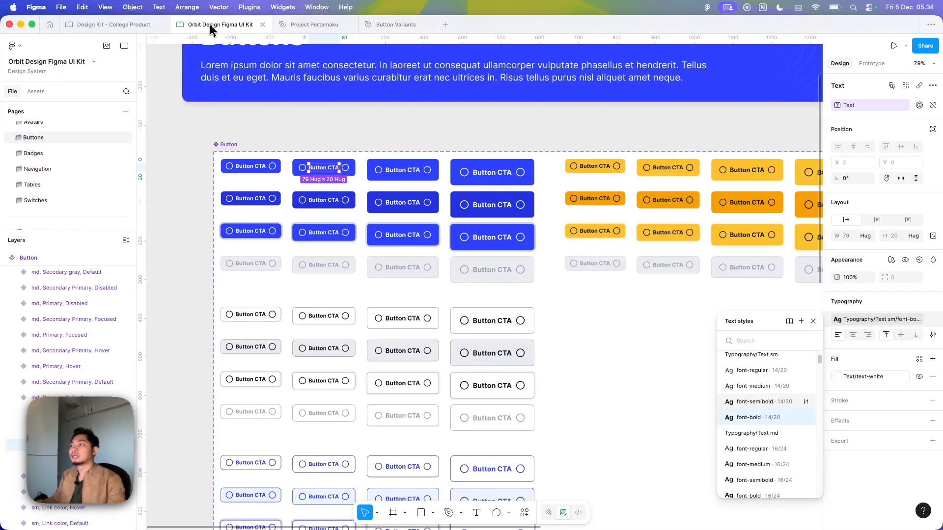
left_click(123, 25)
scroll(626, 155, "up", 3)
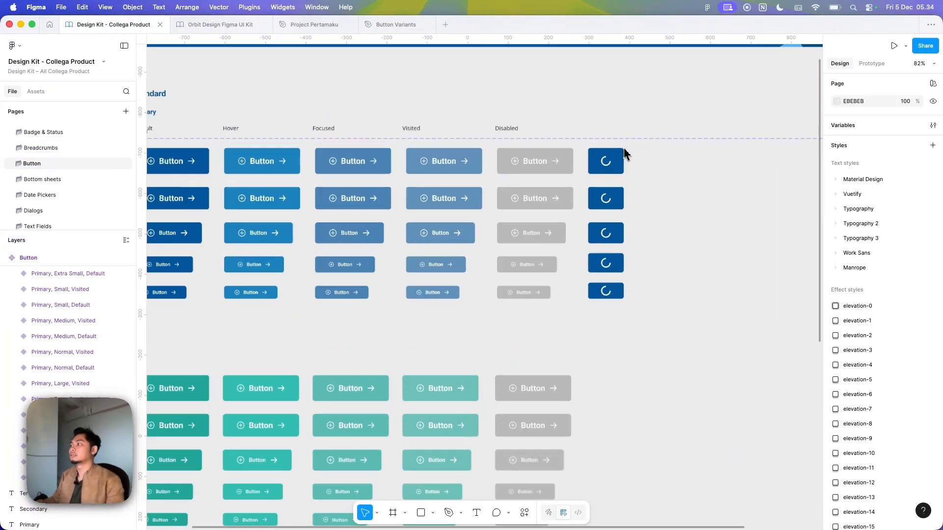
Select the spinner inside the Large Primary loading button and go to its main component.
scroll(625, 153, "up", 5)
left_click(618, 181)
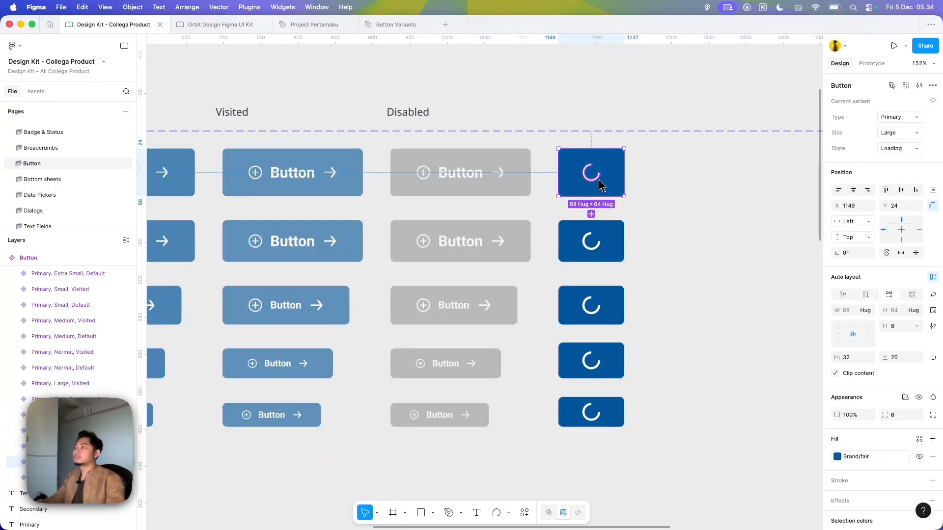
left_click(599, 182)
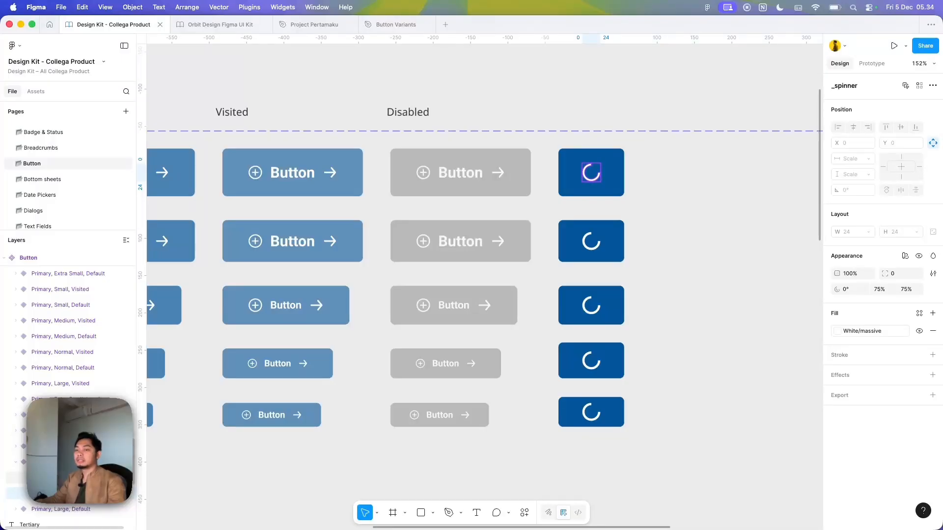
left_click(15, 477)
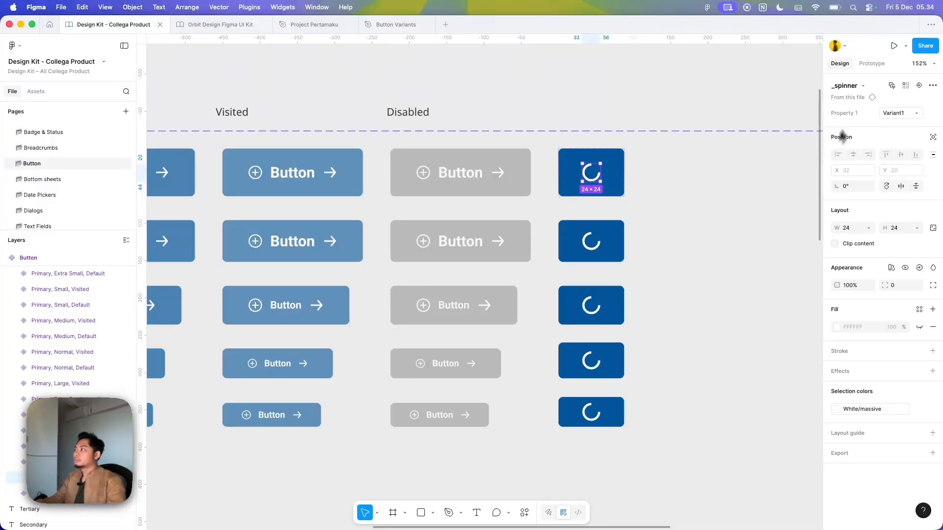
left_click(872, 97)
Copy the _spinner component set into the Button Variants file, placing it below the Buttons component set.
scroll(551, 303, "up", 5)
left_click(423, 198)
left_click(401, 170)
left_click(374, 183)
key("super+c")
left_click(392, 26)
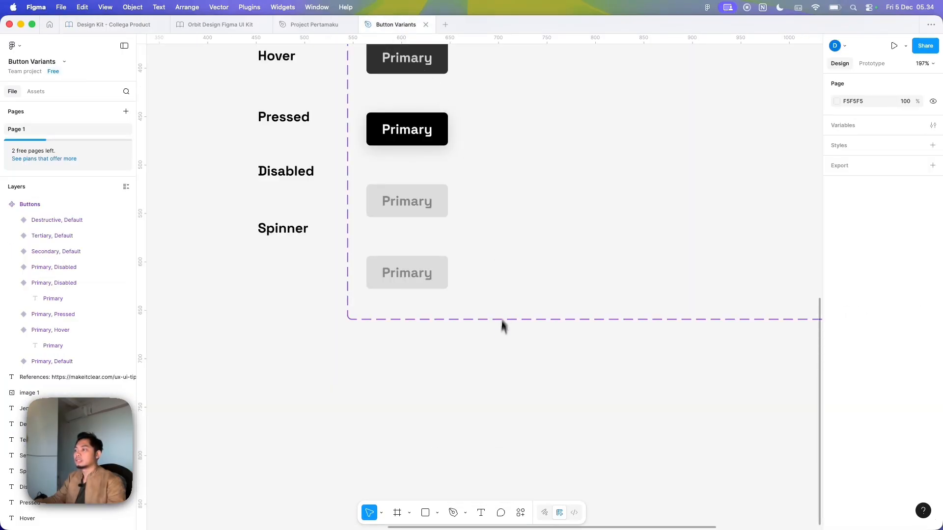
scroll(503, 320, "down", 3)
key("super+v")
scroll(476, 316, "down", 2)
Copy the Variant1 spinner and paste it as an instance beside the label of the variant in the Spinner row.
left_click(360, 353)
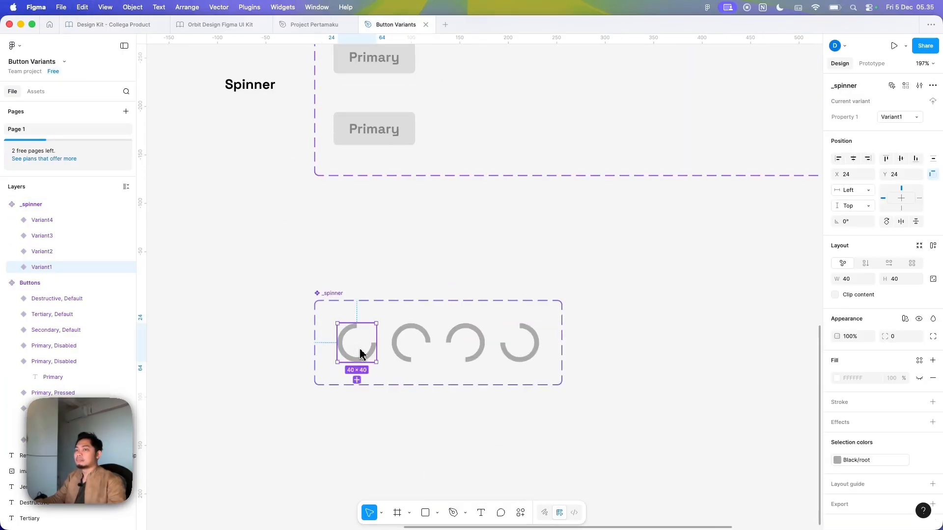
key("super+c")
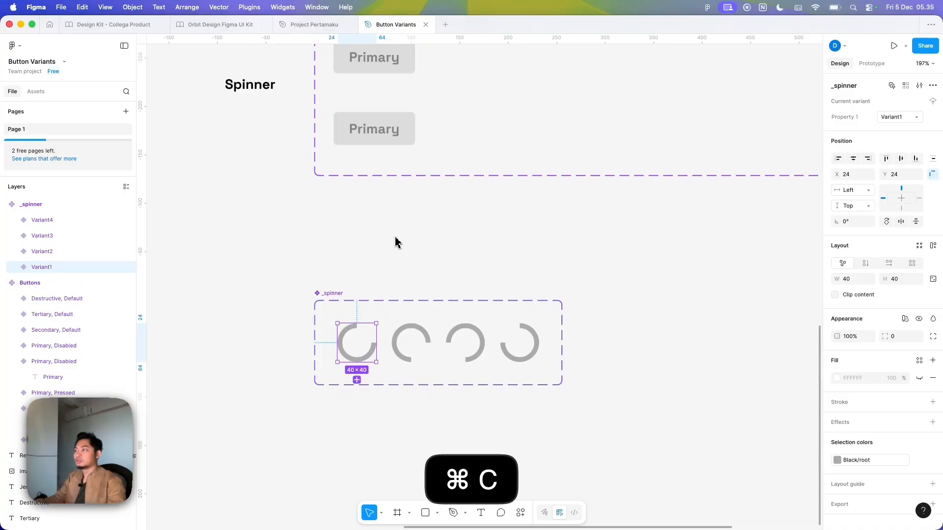
scroll(396, 242, "up", 1)
left_click(392, 141)
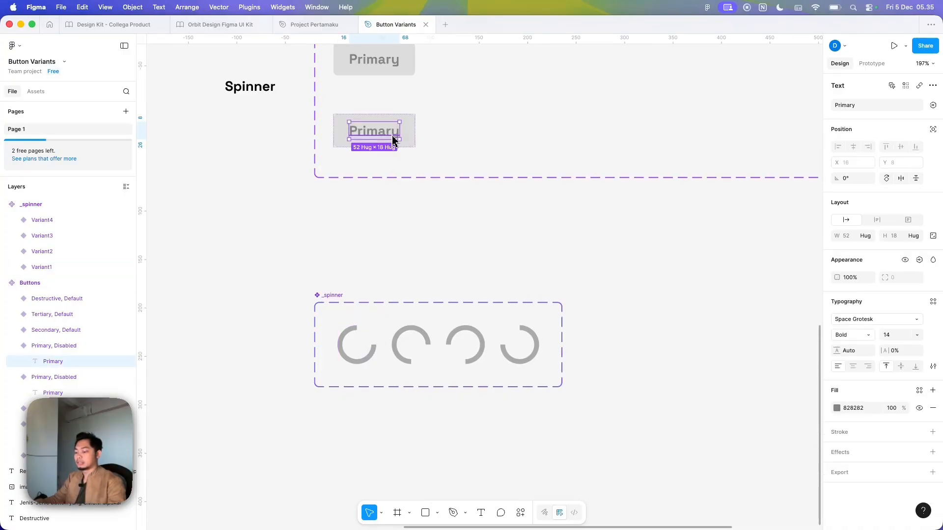
key("super+v")
scroll(435, 148, "up", 2)
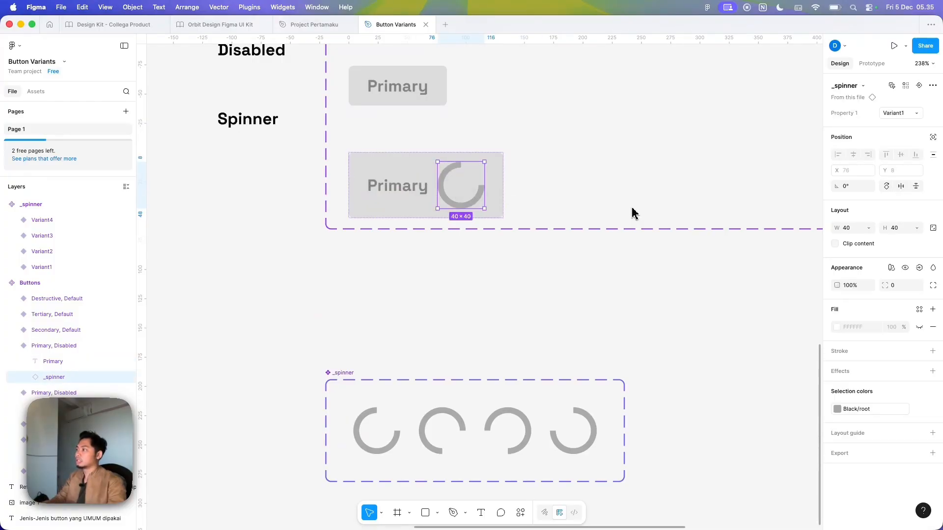
Scale the spinner instance proportionally to 16.
key("k")
left_click(852, 270)
type("16")
key("Return")
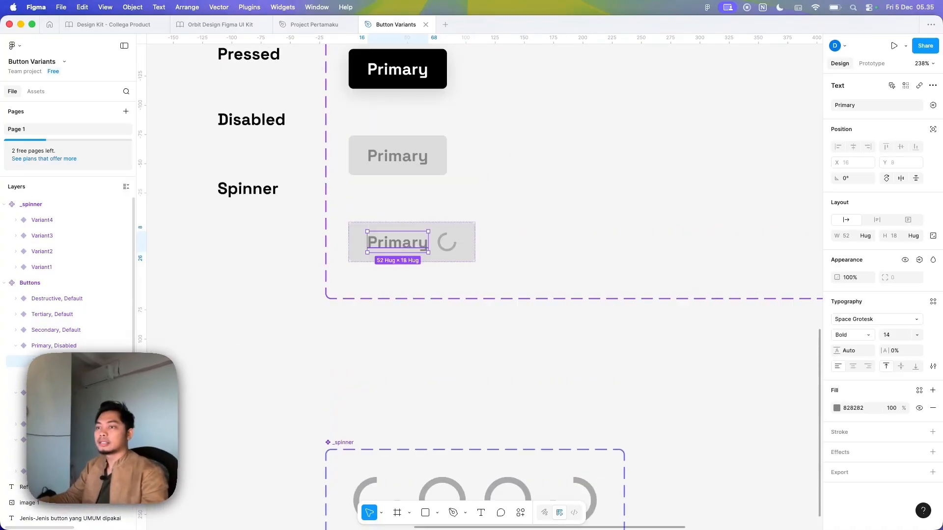
Delete the Primary text label from the Spinner-row variant and set the variant's State property to Spinner.
key("BackSpace")
left_click(82, 350)
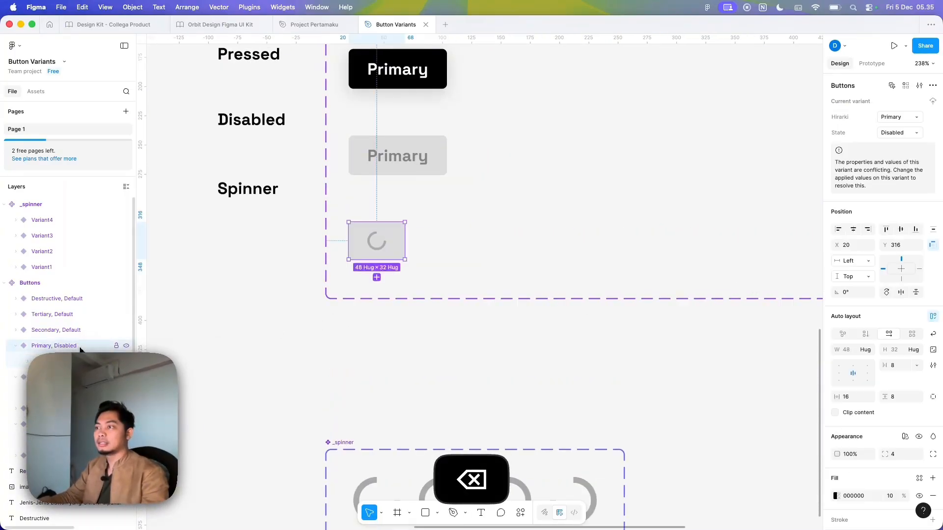
scroll(401, 192, "up", 2)
left_click(899, 133)
left_click(905, 155)
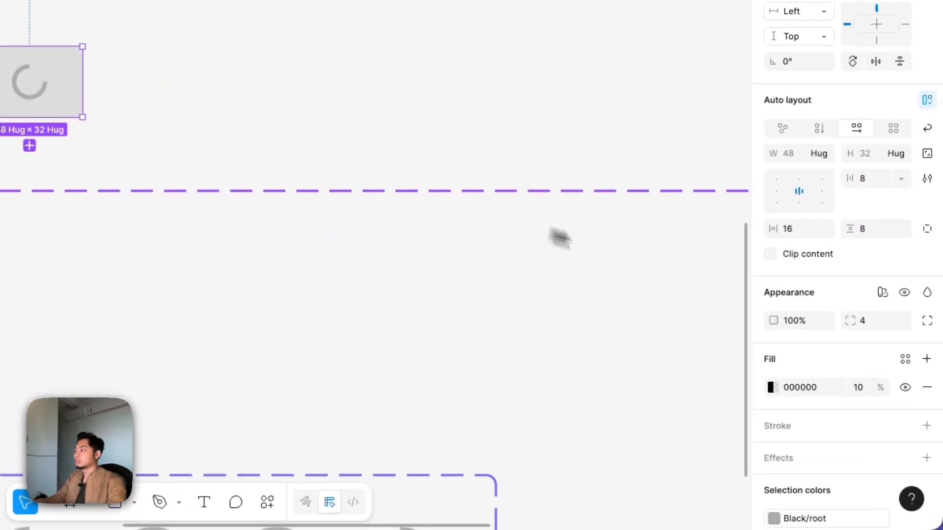
Set the Spinner variant's black fill opacity to 100%.
left_click(869, 393)
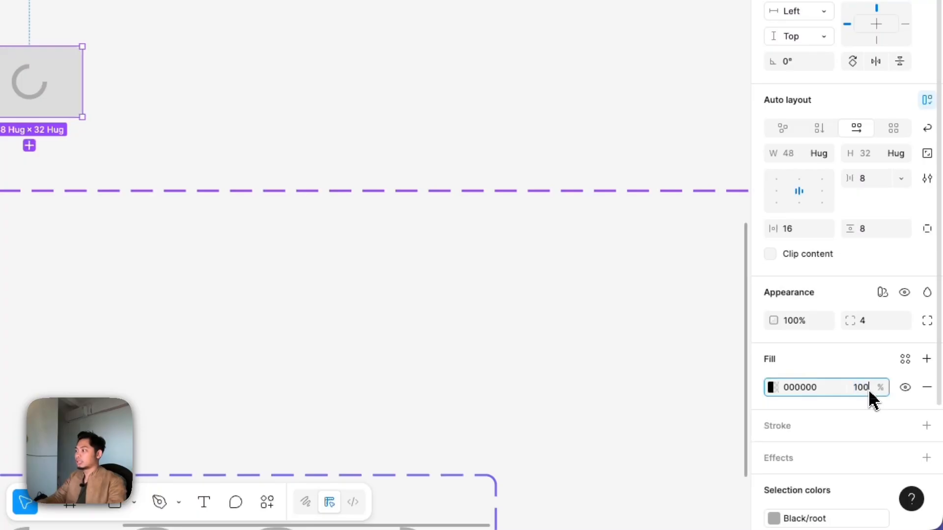
type("100")
key("Return")
Detach the spinner instance's Black/root colour style and change its colour to white FFFFFF.
left_click(39, 93, "super")
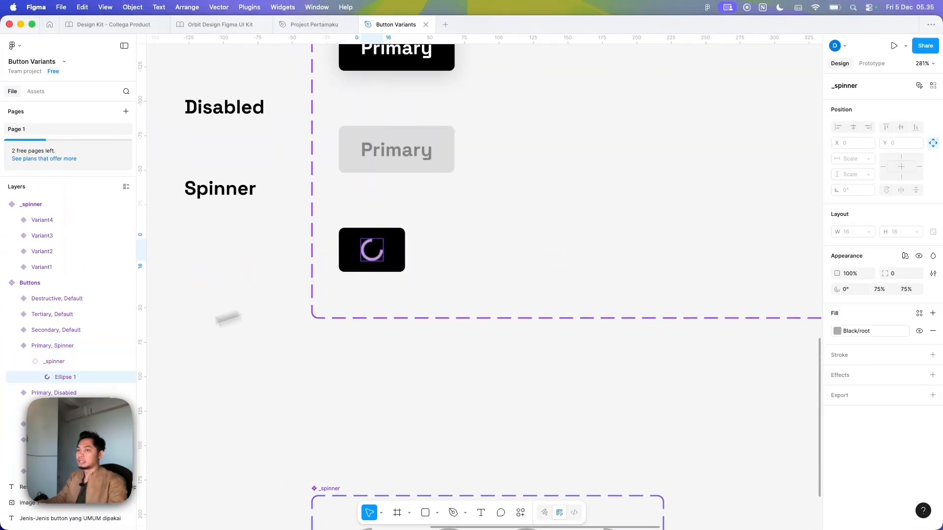
left_click(64, 363)
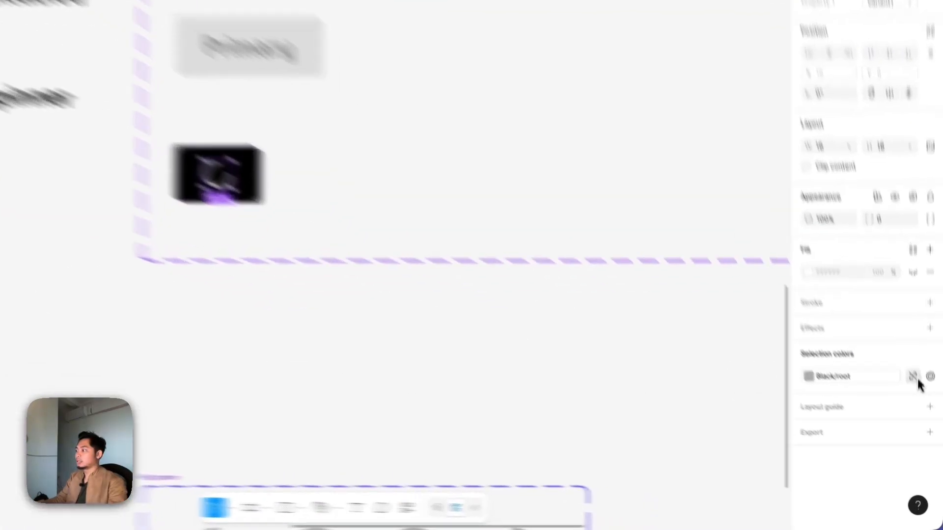
left_click(914, 382)
left_click(842, 382)
type("f")
key("Return")
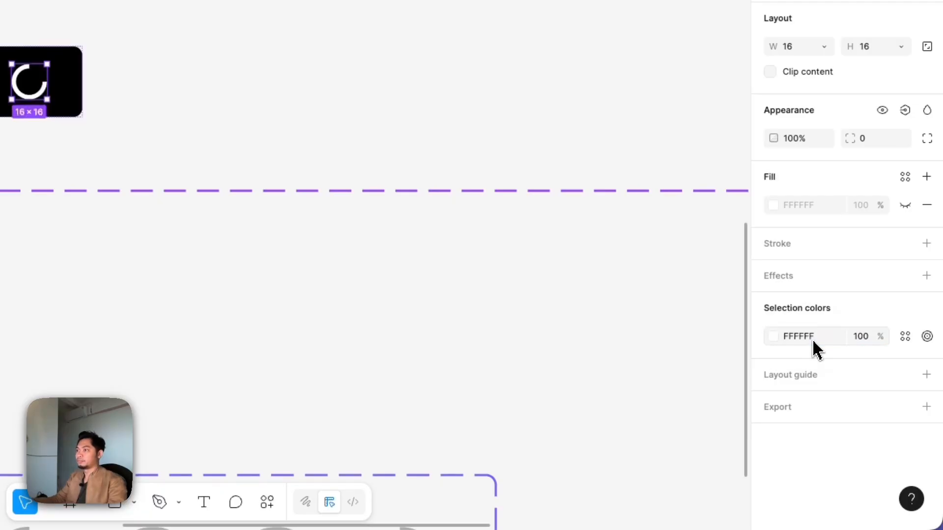
Collapse the layers and examine the Primary variants for Hover, Pressed, Disabled and Spinner one by one.
left_click(413, 296)
key("alt+l")
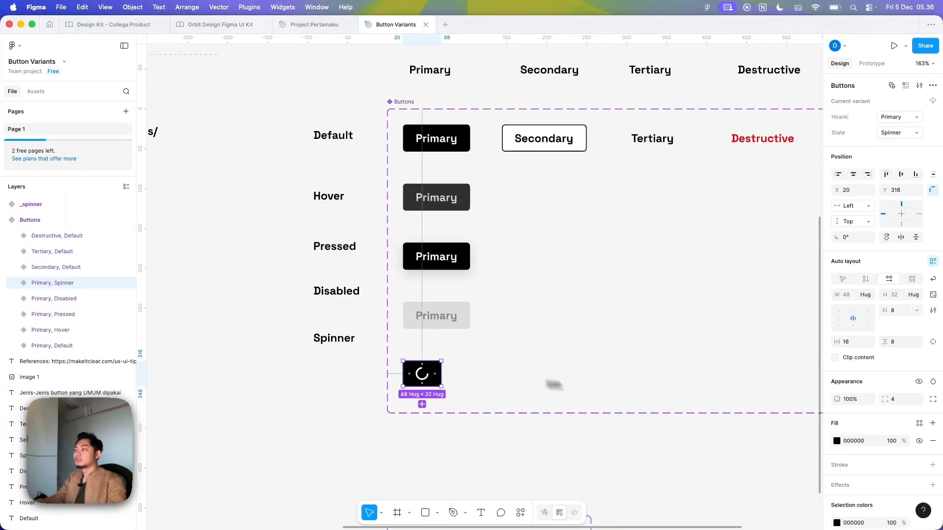
scroll(426, 384, "up", 2)
scroll(417, 314, "up", 1)
scroll(415, 237, "down", 2)
left_click(414, 230)
left_click(425, 289)
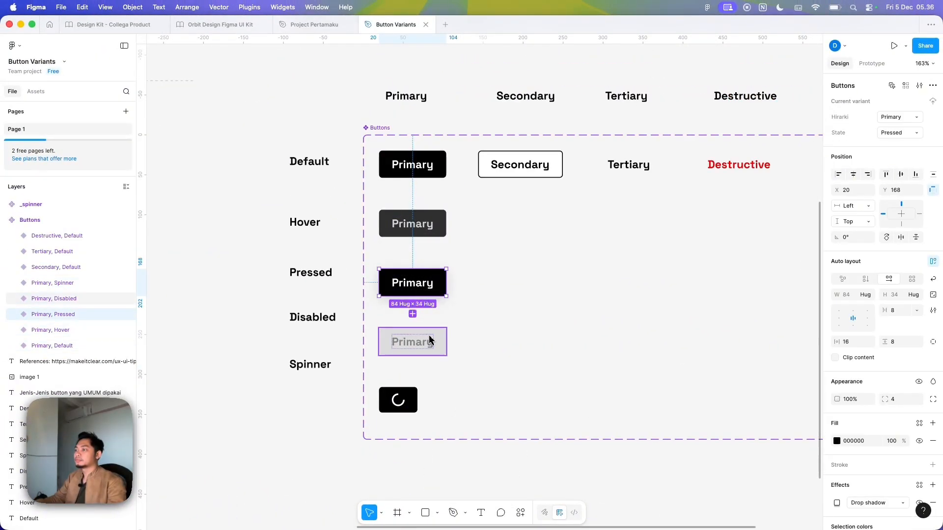
left_click(431, 338)
left_click(400, 401)
scroll(417, 323, "up", 1)
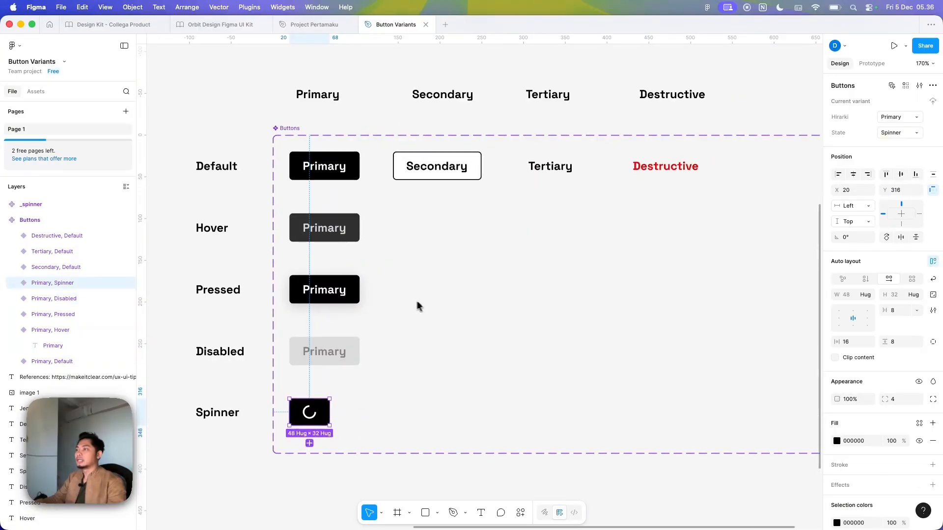
Add another variant below the Default Secondary variant and place it in the Hover row at X 144, Y 94.
scroll(417, 305, "left", 1)
left_click(479, 172)
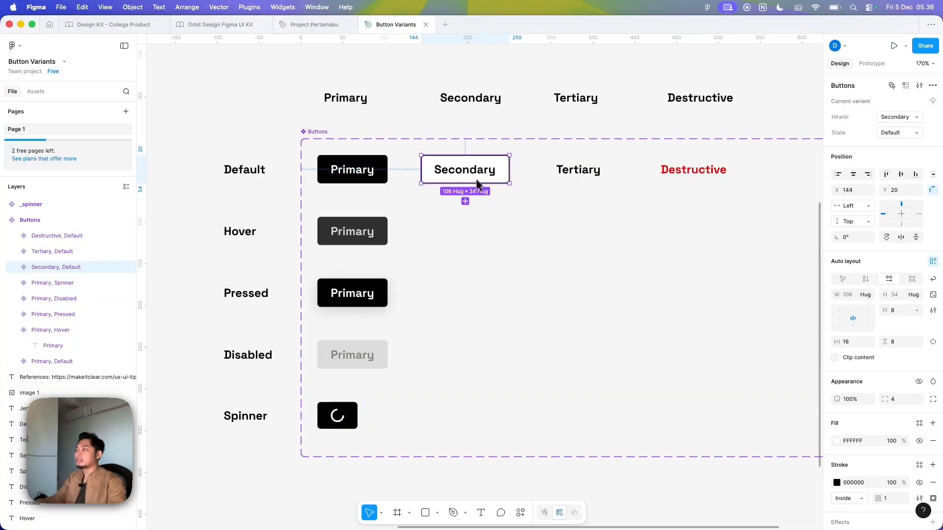
left_click(467, 201)
left_click_drag(480, 189, 477, 237)
scroll(477, 237, "up", 1)
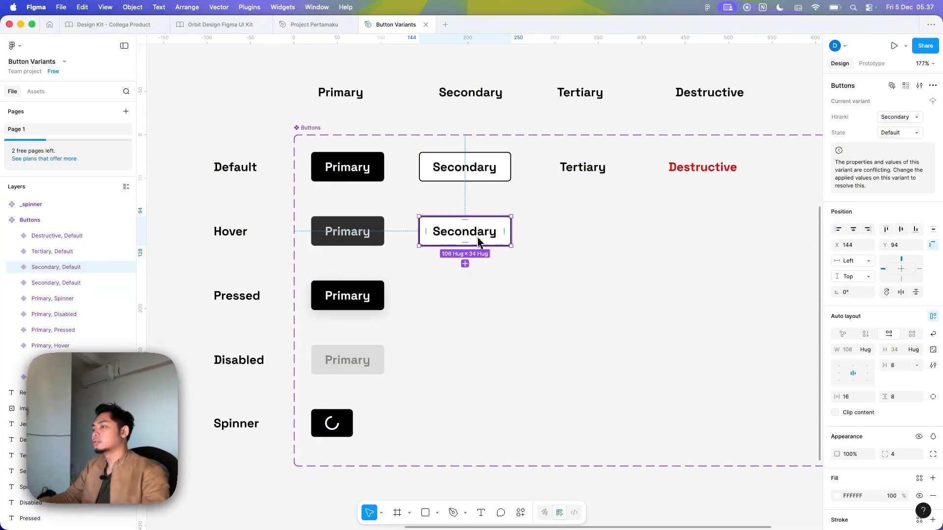
Change the fill of the Hover-row Secondary variant to black 000000 and remove its stroke.
scroll(854, 337, "down", 4)
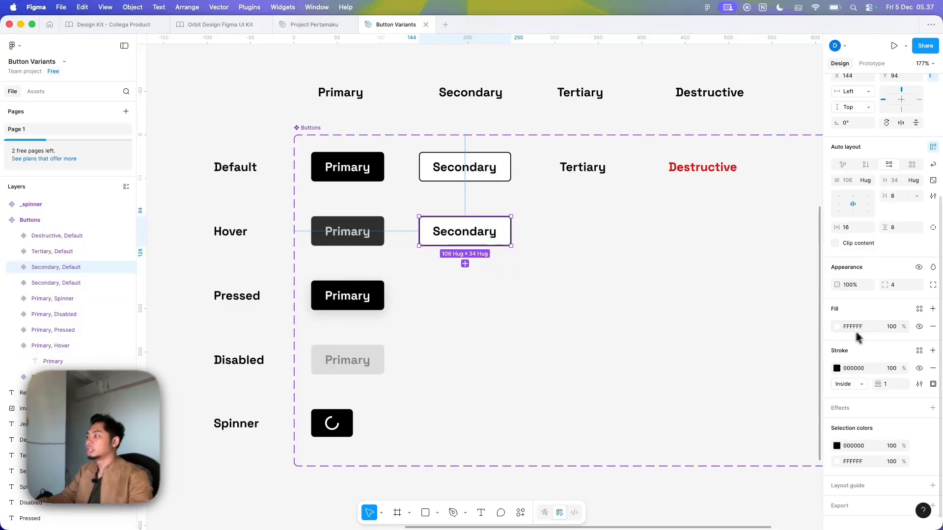
left_click(862, 329)
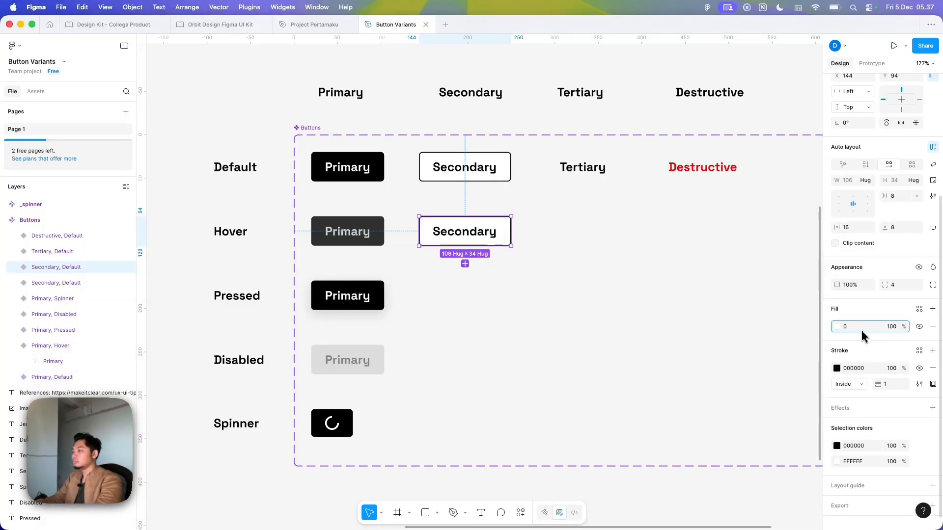
type("0")
key("Return")
left_click(935, 374)
Set the fill of the Hover-row Secondary label to white FFFFFF.
double_click(467, 232)
left_click(809, 406)
type("ffffff")
key("Return")
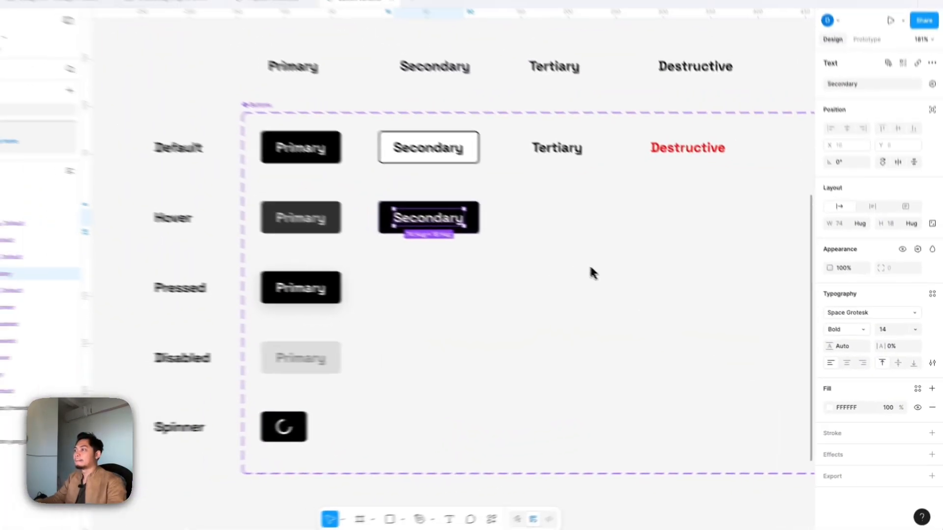
Set the State property of the black Secondary variant to Hover.
left_click(502, 197)
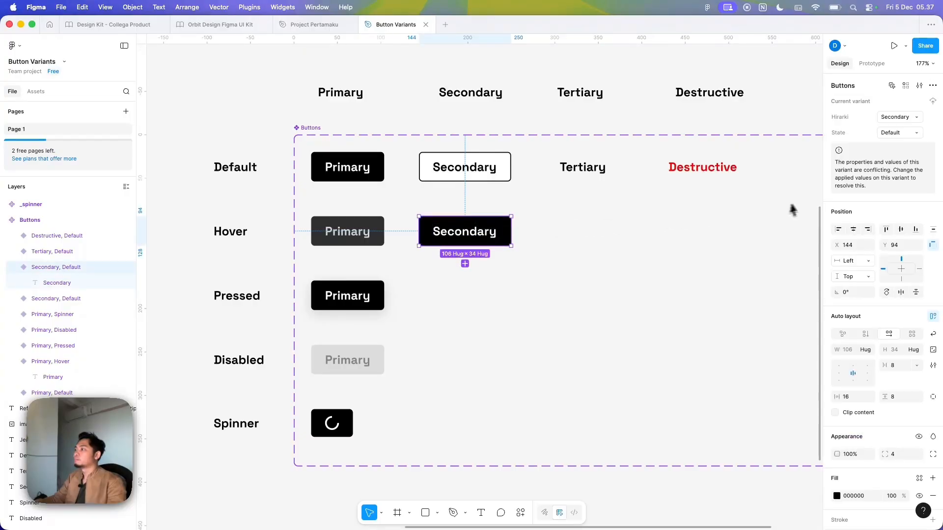
scroll(439, 241, "up", 5)
left_click(916, 134)
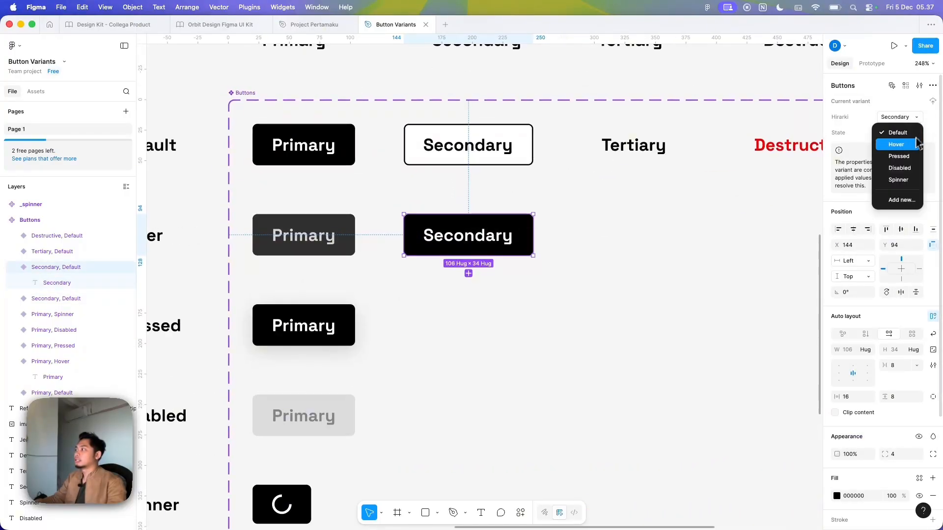
left_click(896, 144)
Duplicate the Hover Secondary variant and move the copy into the Pressed row at X 144, Y 168.
scroll(652, 186, "down", 2)
key("super+d")
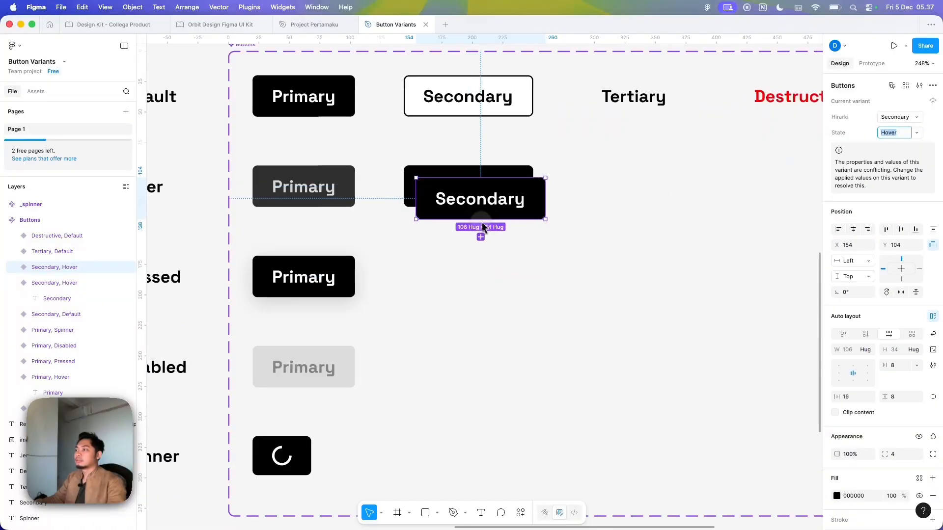
left_click_drag(501, 212, 496, 290)
scroll(493, 288, "down", 2)
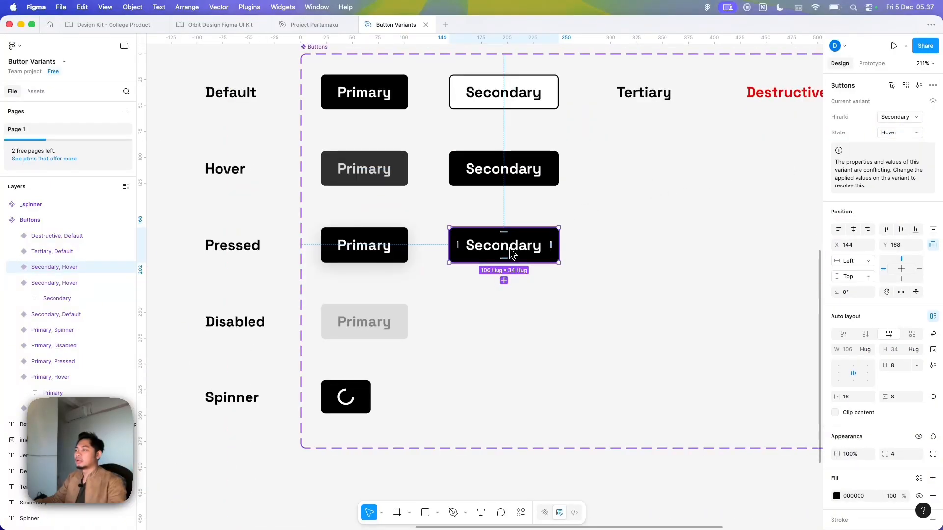
Copy the drop shadow effect from the Pressed Primary variant onto the Secondary variant in the Pressed row.
left_click(379, 246)
scroll(868, 387, "down", 3)
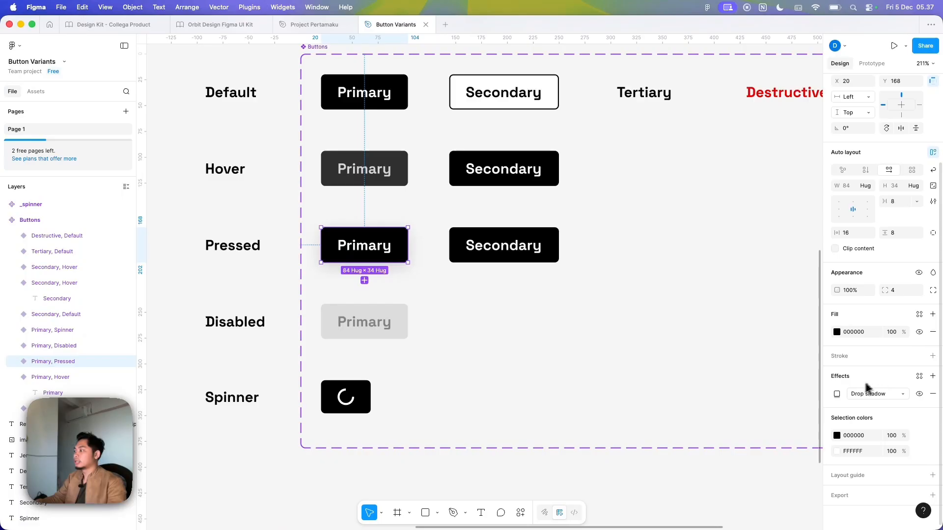
key("super+c")
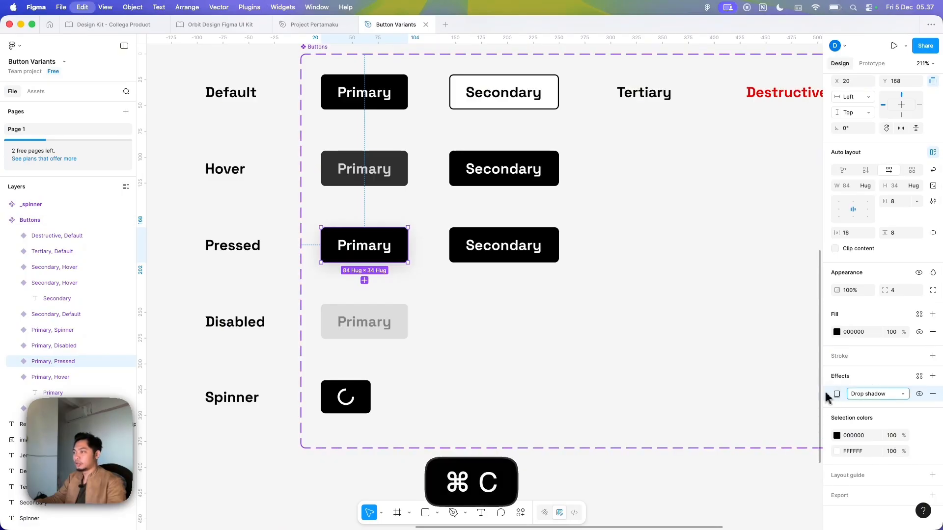
left_click(555, 248)
key("super+v")
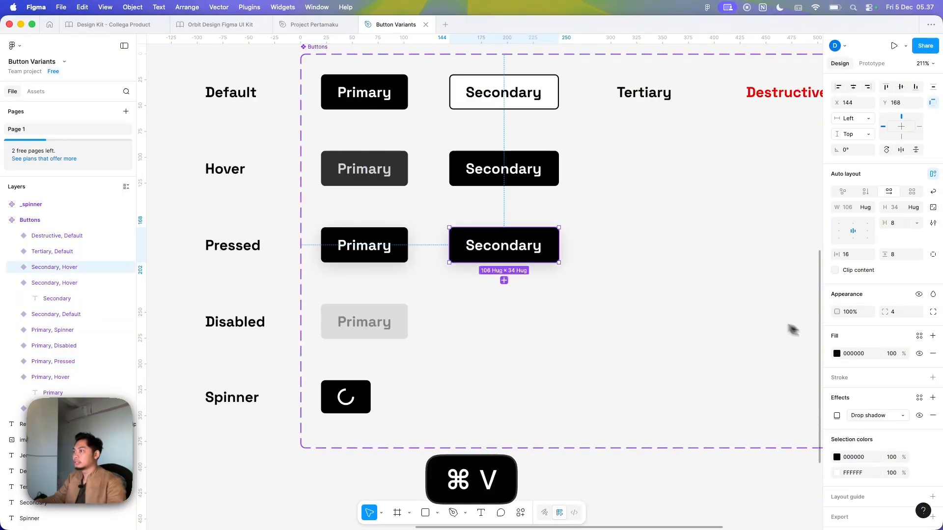
Duplicate the Pressed-row Secondary variant and move the copy into the Disabled row.
scroll(558, 284, "down", 1)
key("super+d")
left_click_drag(528, 253, 518, 318)
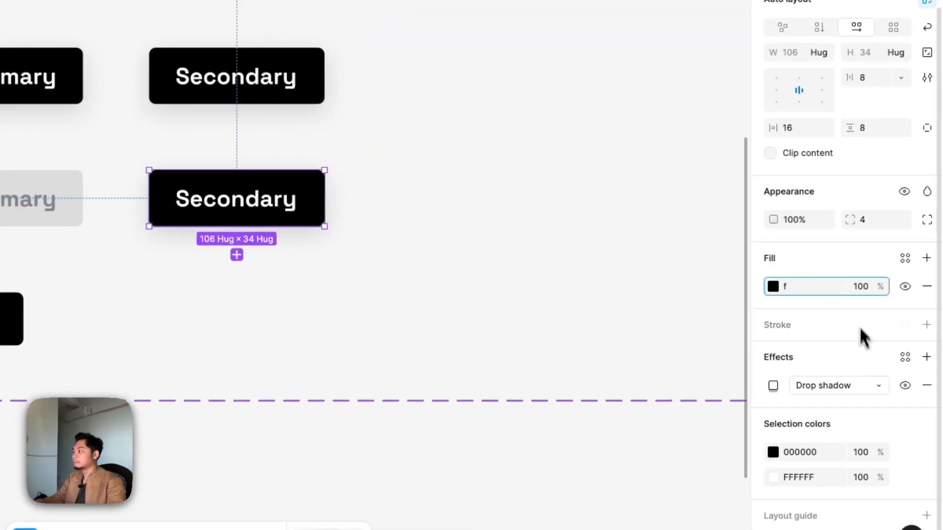
Give the Disabled-row Secondary variant a white FFFFFF fill with a 1 px inside stroke in 000000, and remove its drop shadow.
left_click(927, 324)
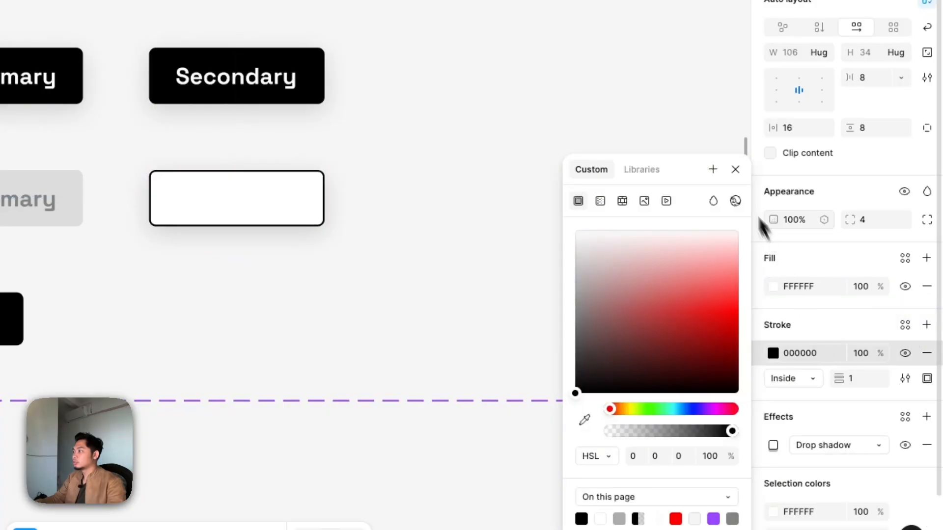
left_click(734, 169)
left_click(925, 444)
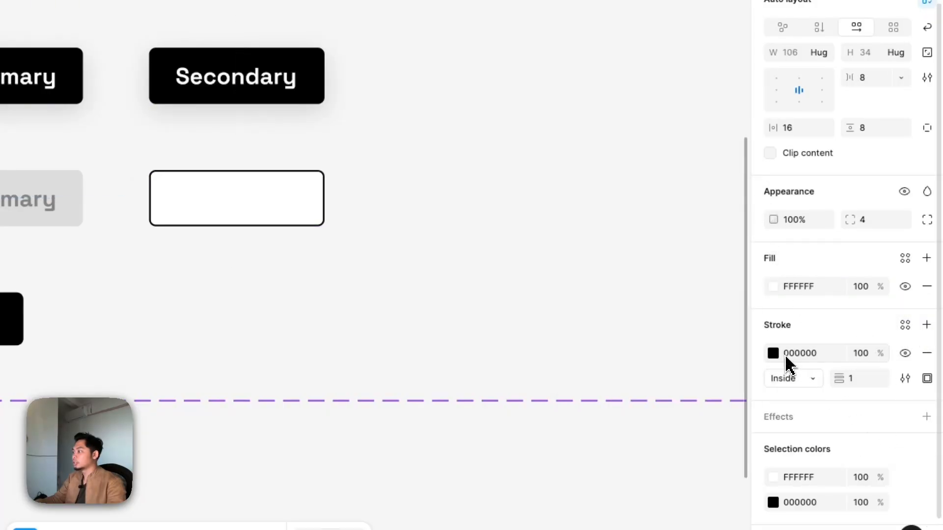
Copy the 828282 text fill from the Disabled Primary label onto the Secondary label in the Disabled row.
left_click(800, 361)
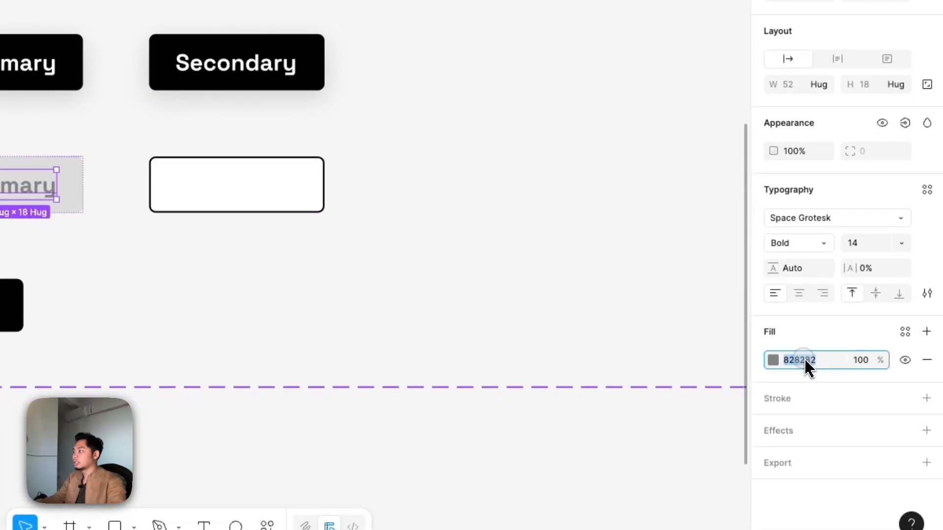
key("super+c")
key("t")
left_click(246, 191)
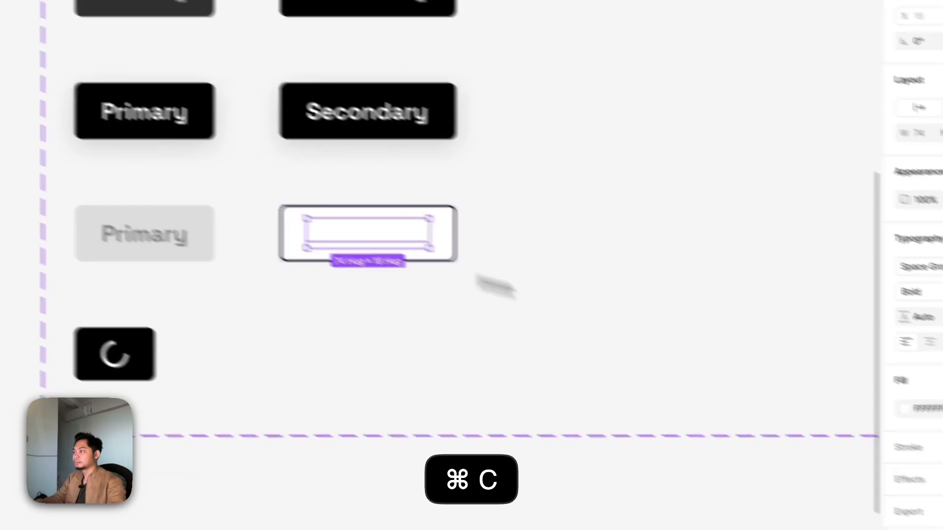
left_click(932, 410)
key("super+v")
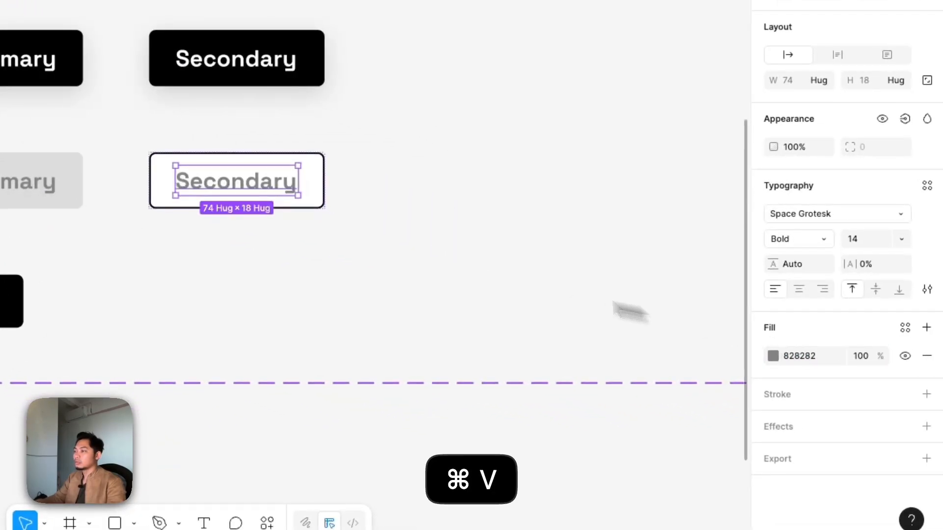
Set the Disabled-row Secondary variant's stroke opacity to 10% and its fill to E7E7E7.
left_click(309, 194)
left_click(859, 396)
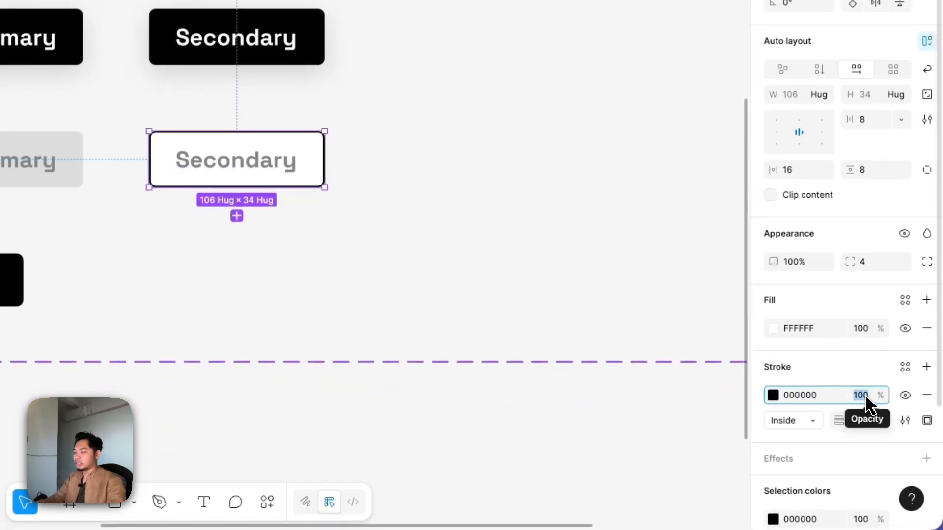
type("10")
key("Return")
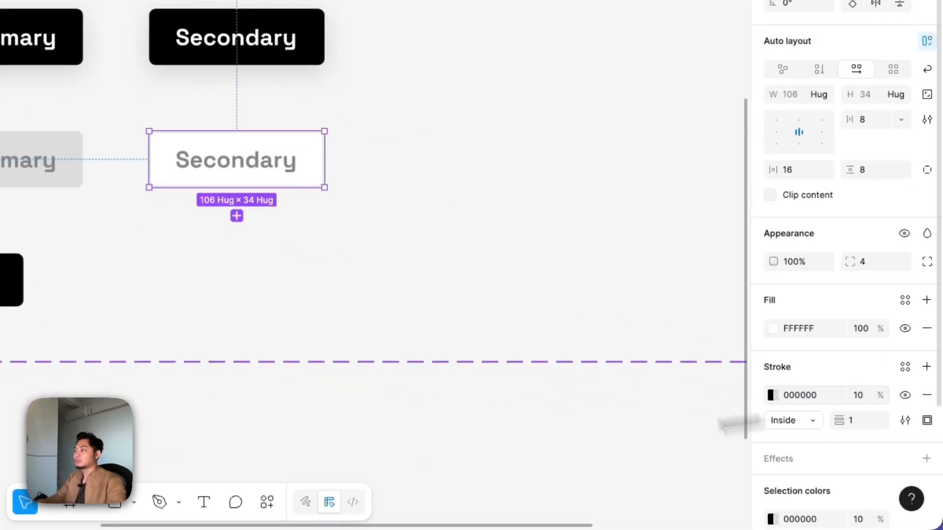
scroll(785, 294, "down", 3)
left_click(787, 190)
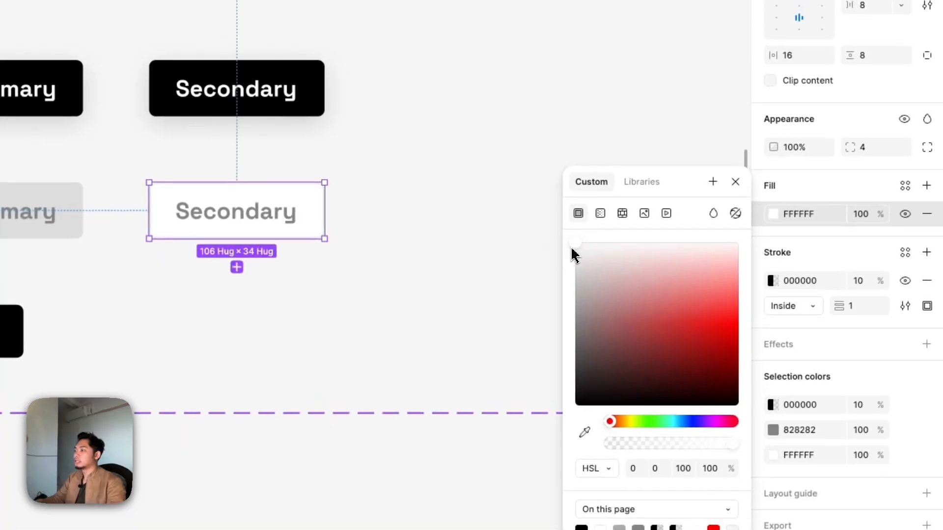
left_click_drag(572, 252, 563, 269)
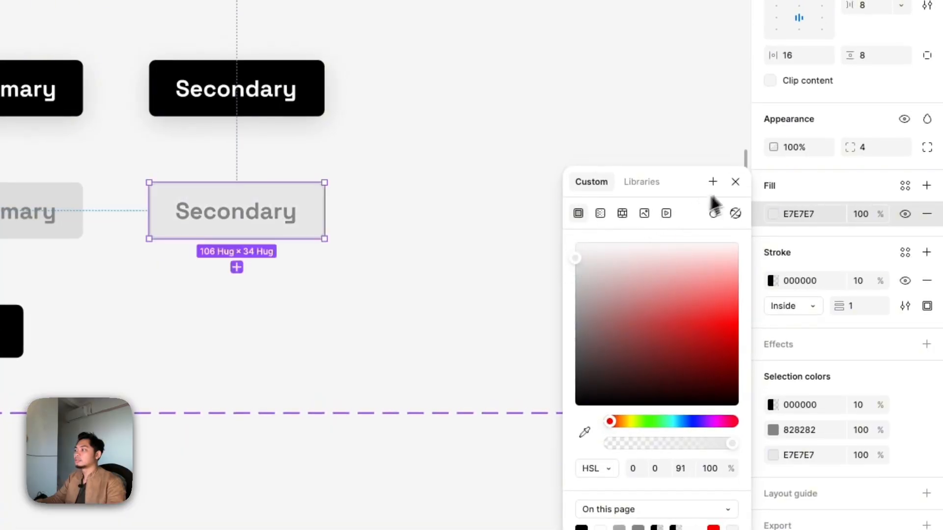
left_click(735, 182)
left_click(285, 481)
Set the State property to Disabled for the Disabled-row Secondary variant and to Pressed for the Pressed-row one.
left_click(483, 224)
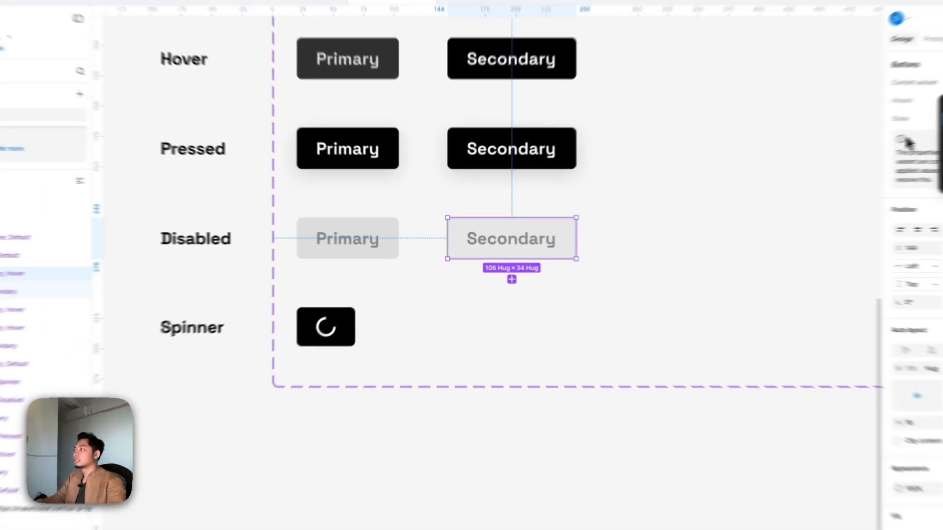
left_click(903, 133)
left_click(906, 156)
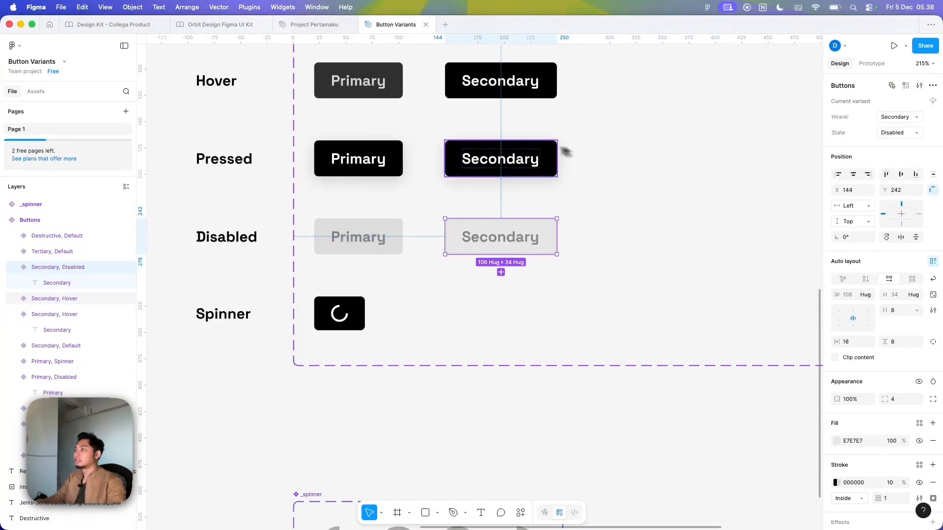
left_click(554, 153)
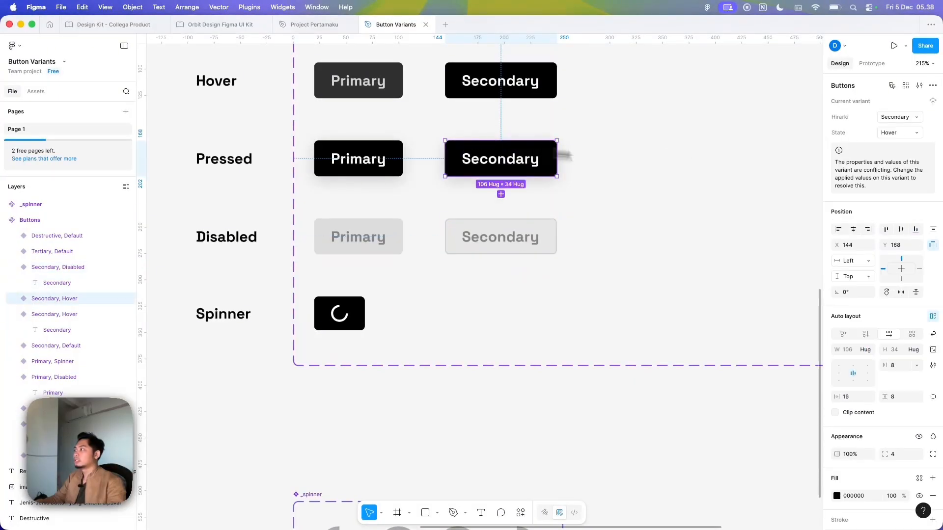
left_click(912, 137)
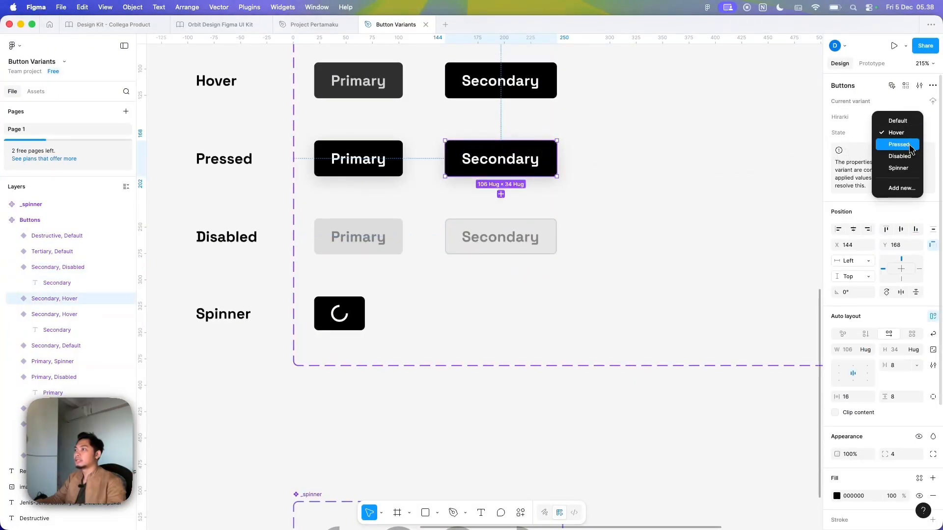
left_click(909, 146)
Duplicate the Disabled Secondary variant and move the copy into the Spinner row at X 144, Y 316.
left_click(541, 232)
scroll(539, 231, "down", 1)
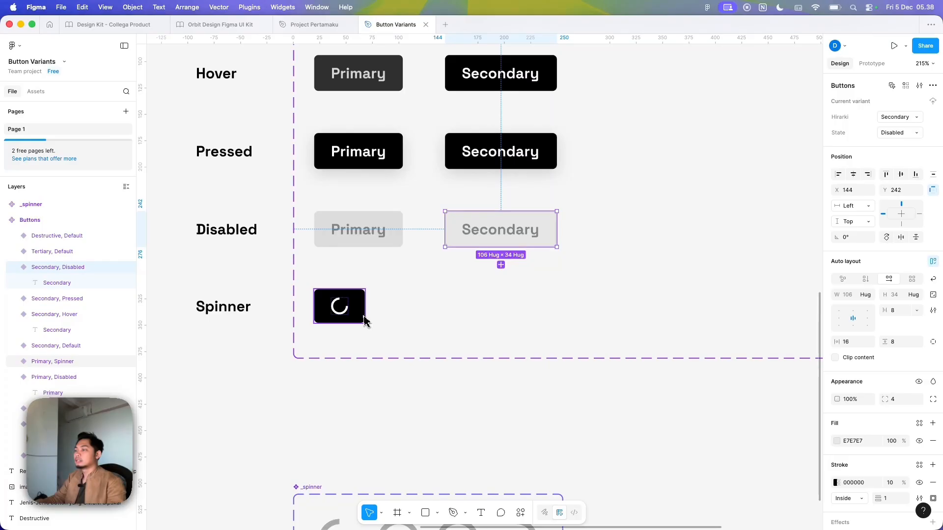
scroll(481, 287, "up", 2)
scroll(483, 287, "down", 2)
scroll(483, 289, "up", 1)
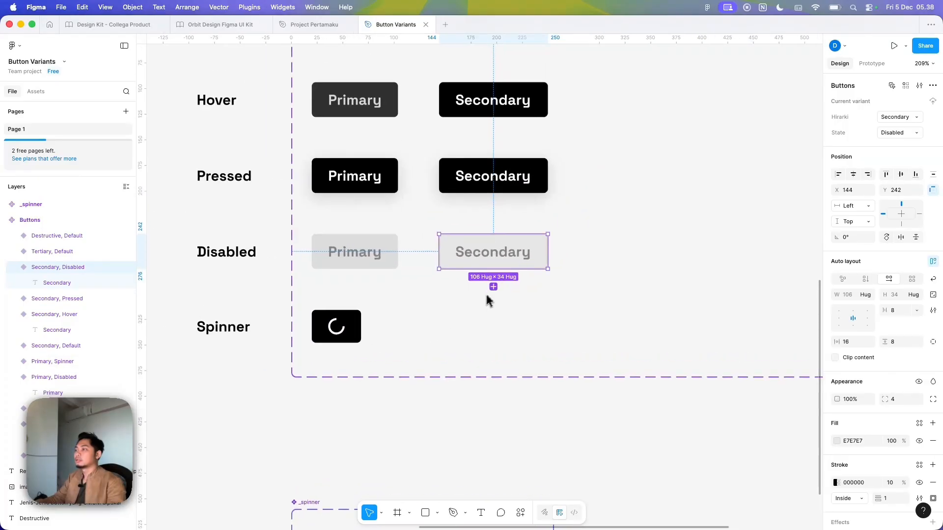
left_click(493, 287)
left_click_drag(495, 290, 501, 334)
Replace the text label in the Spinner-row Secondary variant with a copy of the _spinner instance from the Primary Spinner variant.
left_click(341, 332)
left_click(17, 379)
left_click(53, 392)
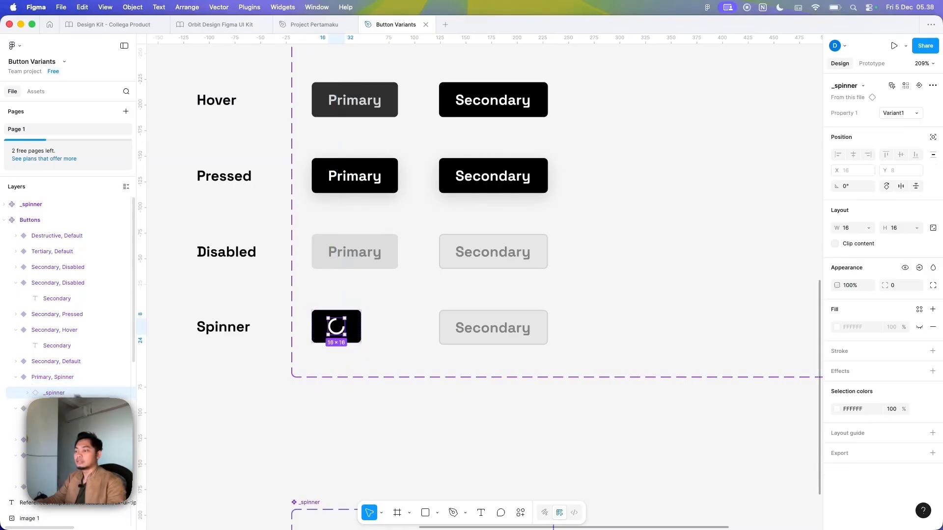
key("super+c")
double_click(490, 337)
key("super+v")
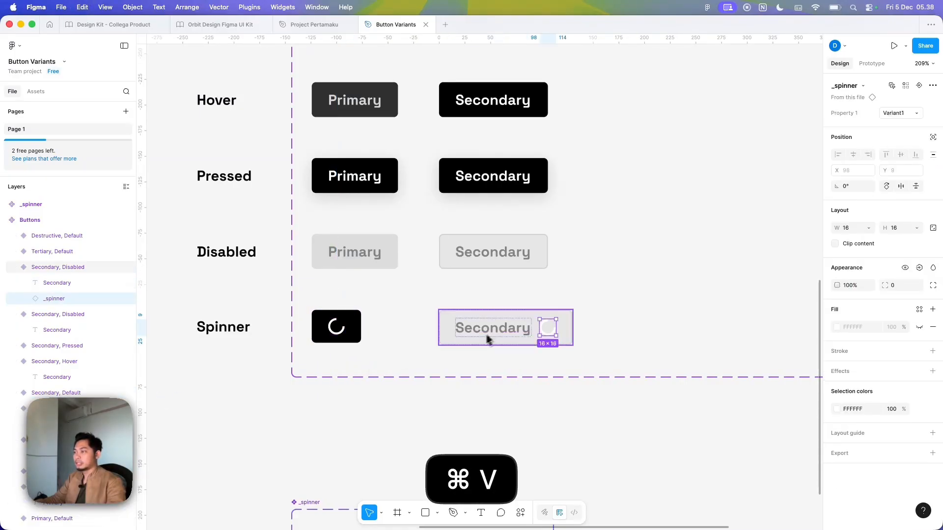
left_click(80, 284)
key("Delete")
Restyle the Spinner-row Secondary variant with a 000000 spinner, a 000000 stroke at 100% opacity and an FFFFFF fill.
left_click(868, 412)
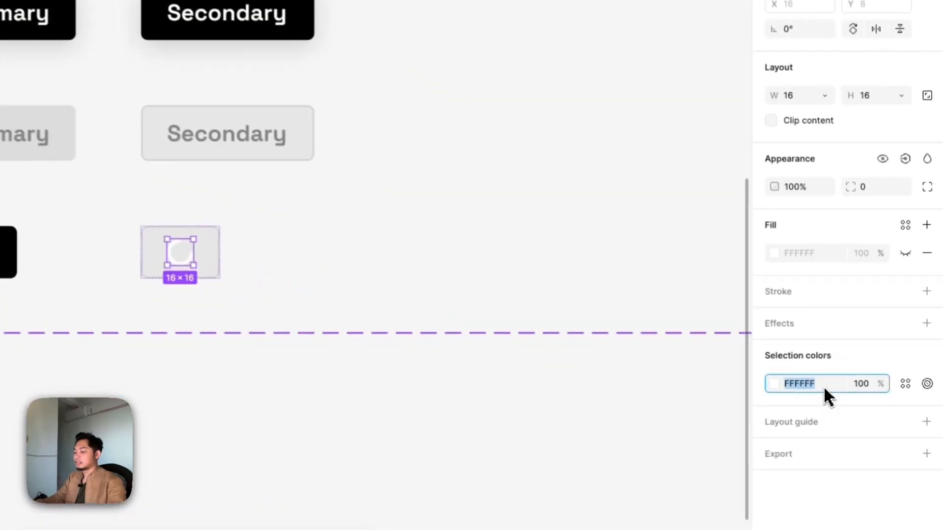
type("0")
key("Return")
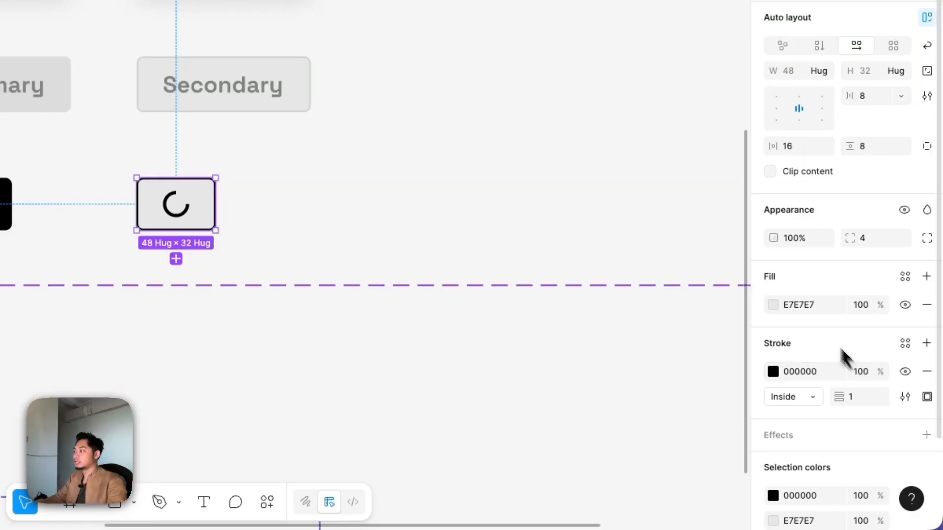
type("f")
key("Return")
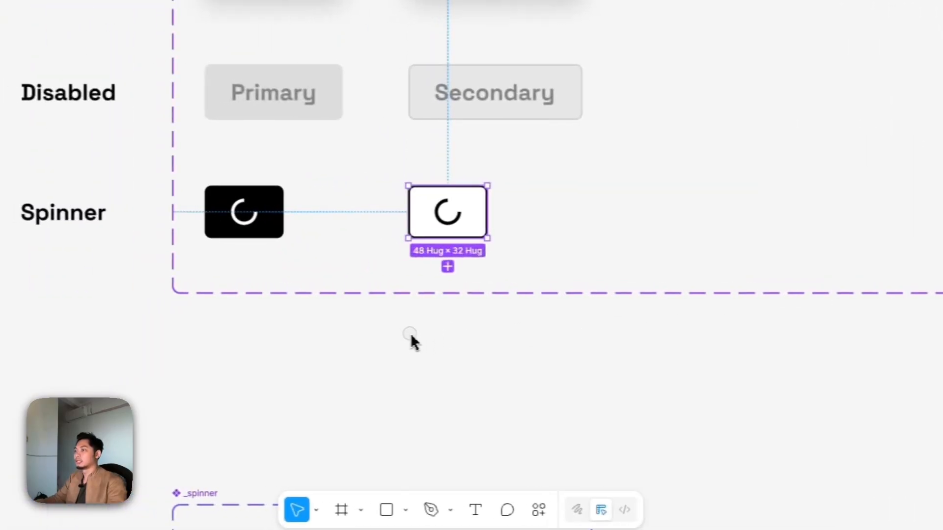
Set the State property of the Spinner-row Secondary variant to Spinner.
left_click(140, 329)
scroll(138, 330, "down", 2)
scroll(135, 330, "right", 1)
left_click(440, 257)
left_click(495, 386)
left_click(409, 341)
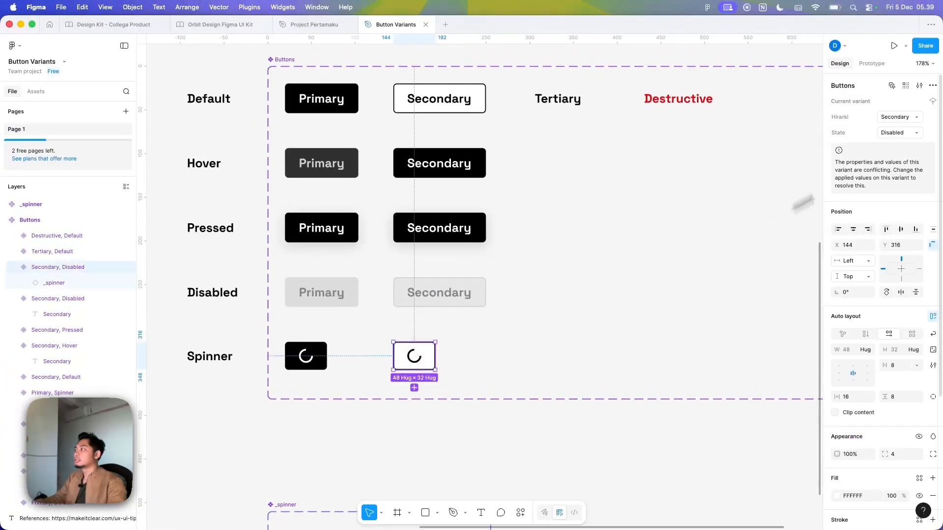
left_click(931, 97)
left_click(906, 146)
Duplicate the Default Tertiary variant and place the copy in the Hover row at X 290, Y 94.
scroll(583, 285, "up", 2)
scroll(583, 284, "right", 1)
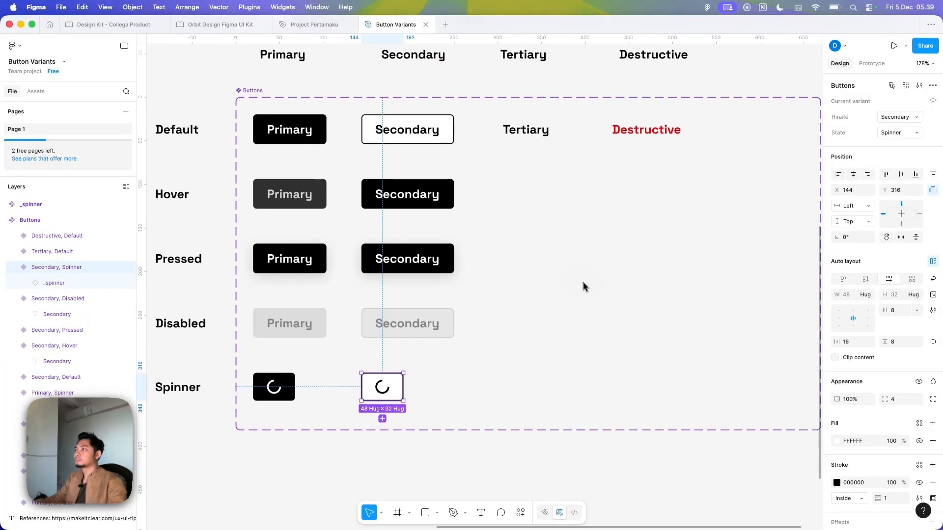
left_click(534, 140)
left_click_drag(534, 140, 540, 196)
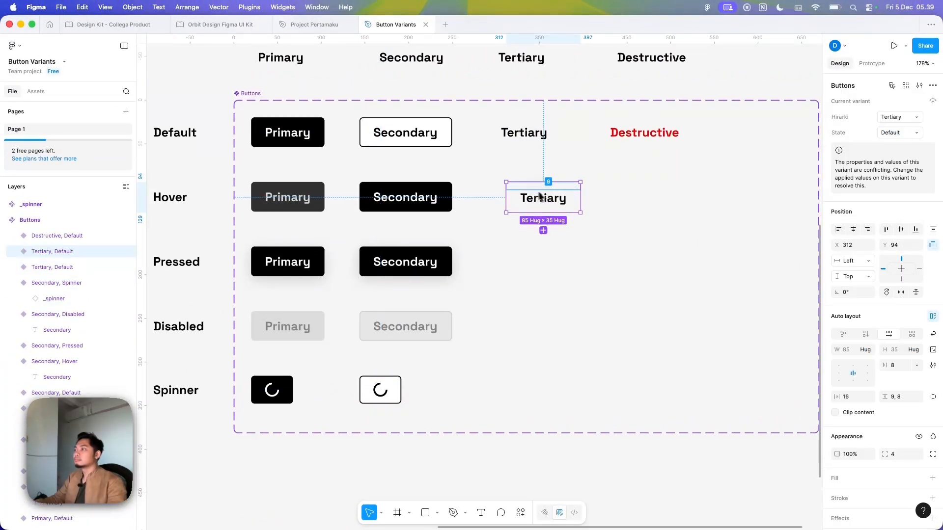
key("super+z")
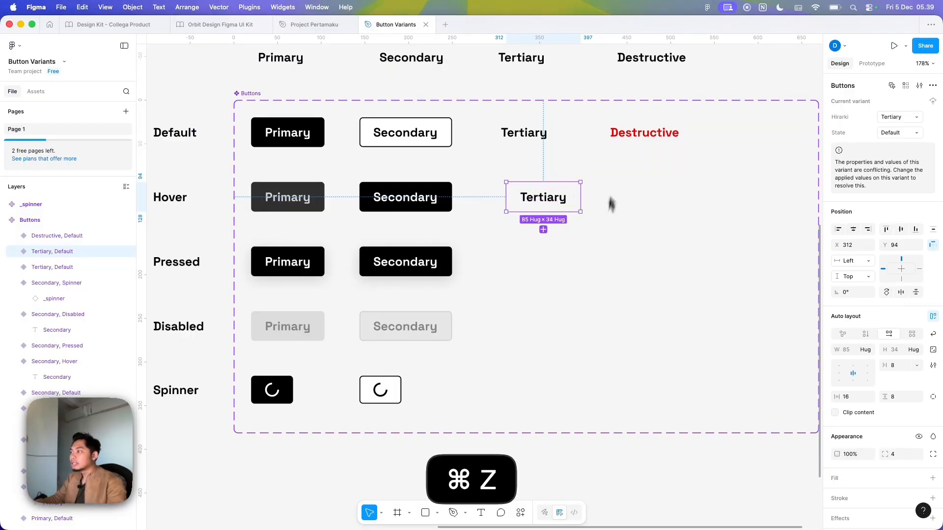
left_click(600, 89)
left_click_drag(552, 197, 533, 197)
Underline the text label of the Tertiary variant in the Hover row.
double_click(533, 197)
scroll(533, 197, "up", 1)
left_click(933, 368)
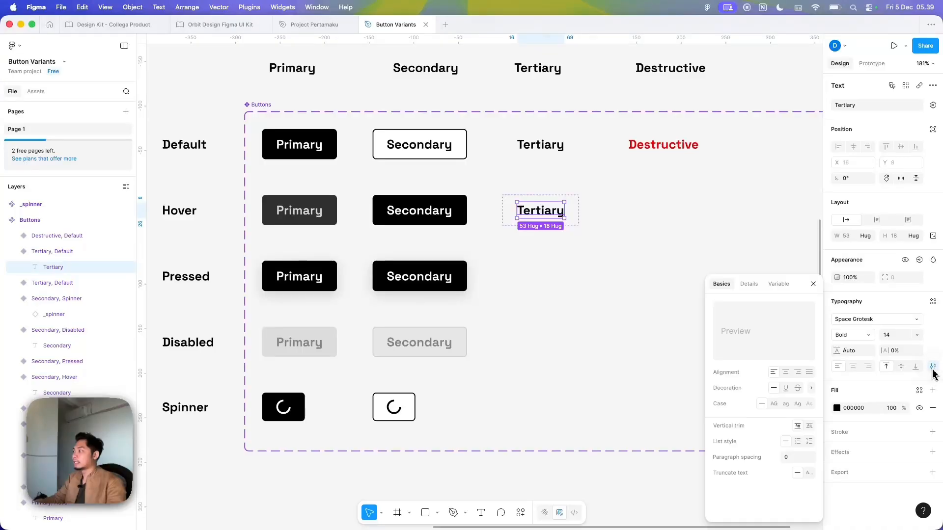
left_click(785, 387)
left_click(813, 284)
Set the State property of the Hover-row Tertiary variant to Hover.
left_click(551, 223)
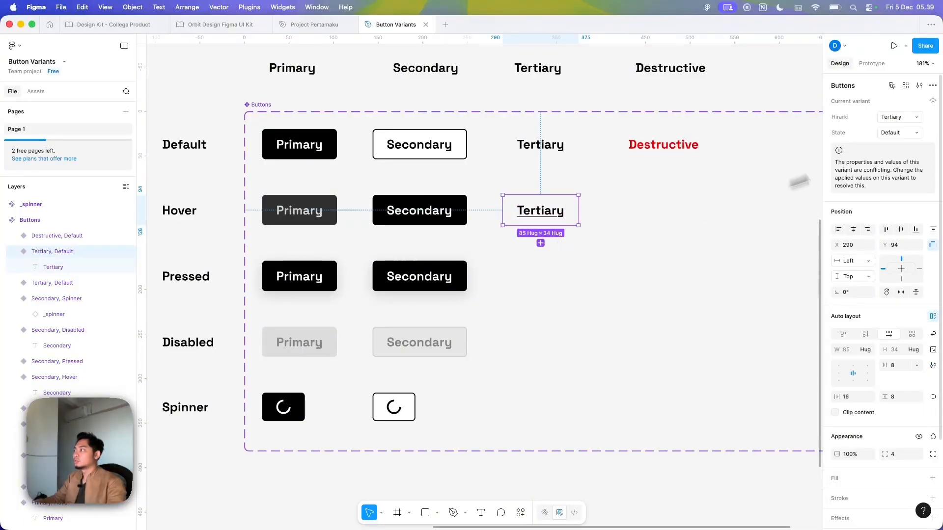
left_click(916, 133)
left_click(893, 144)
left_click(611, 240)
Duplicate the Hover Tertiary variant and move the copy into the Pressed row at X 290, Y 168.
left_click(559, 219)
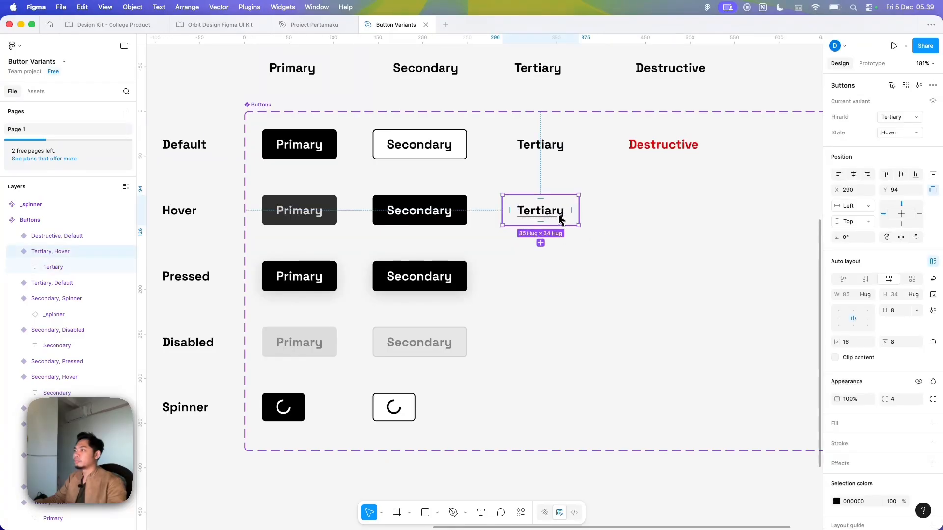
left_click(540, 243)
left_click_drag(542, 240, 553, 278)
left_click(585, 87)
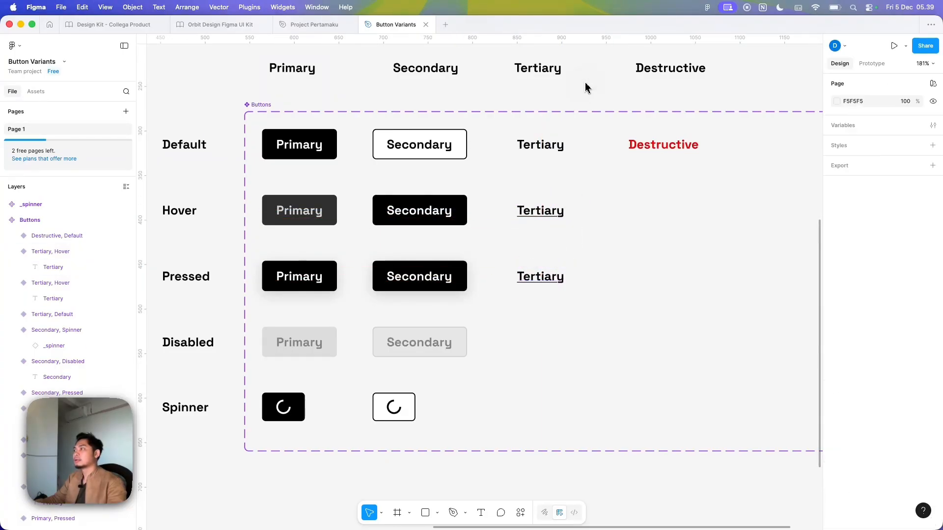
Set the State property of the Pressed-row Tertiary variant to Pressed.
left_click(564, 276)
left_click(910, 134)
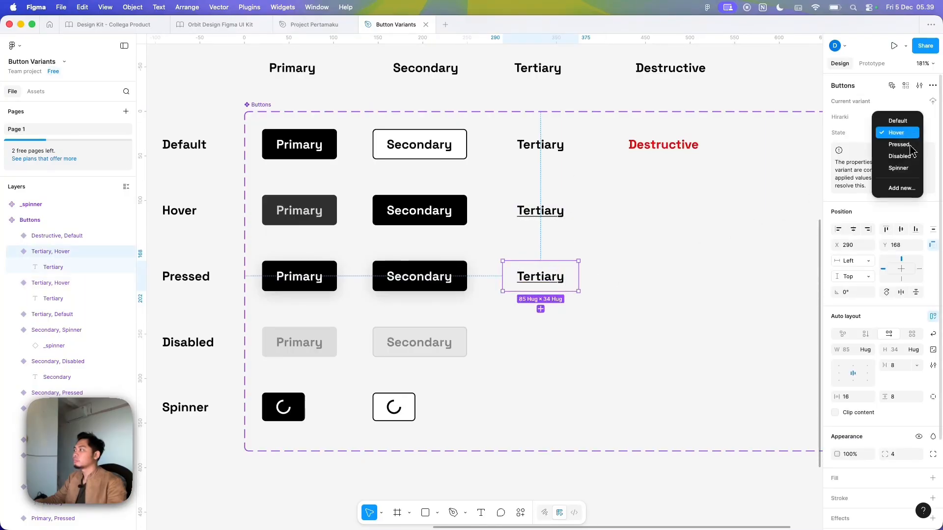
left_click(900, 144)
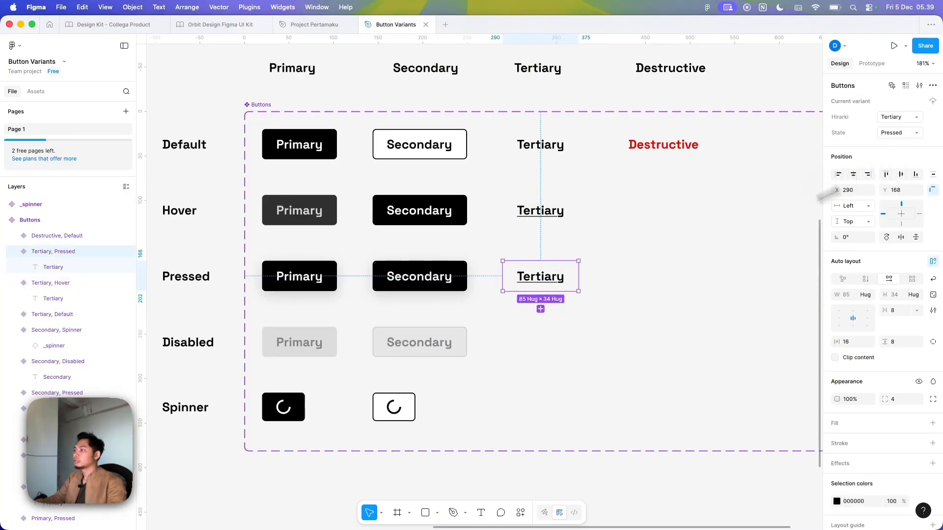
Duplicate the Pressed Tertiary variant and move the copy into the Disabled row.
left_click(545, 310)
left_click_drag(559, 296, 551, 337)
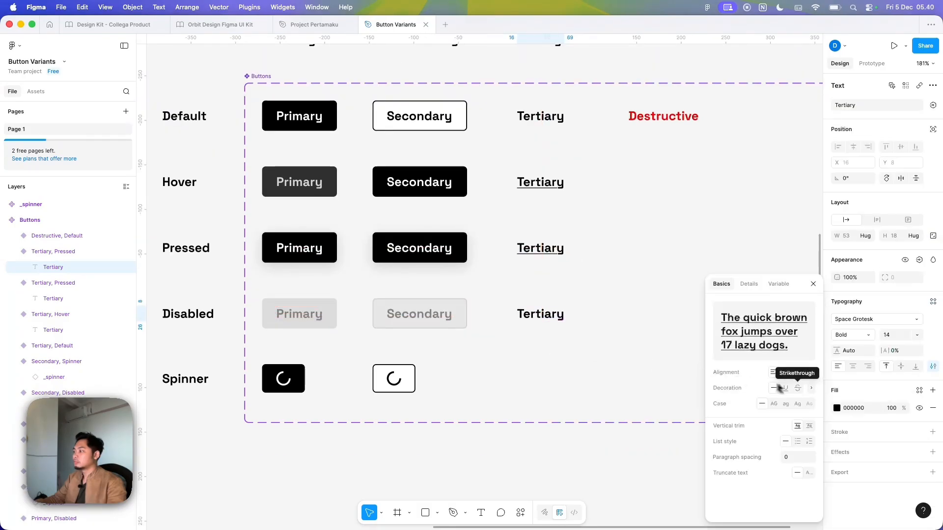
left_click(811, 285)
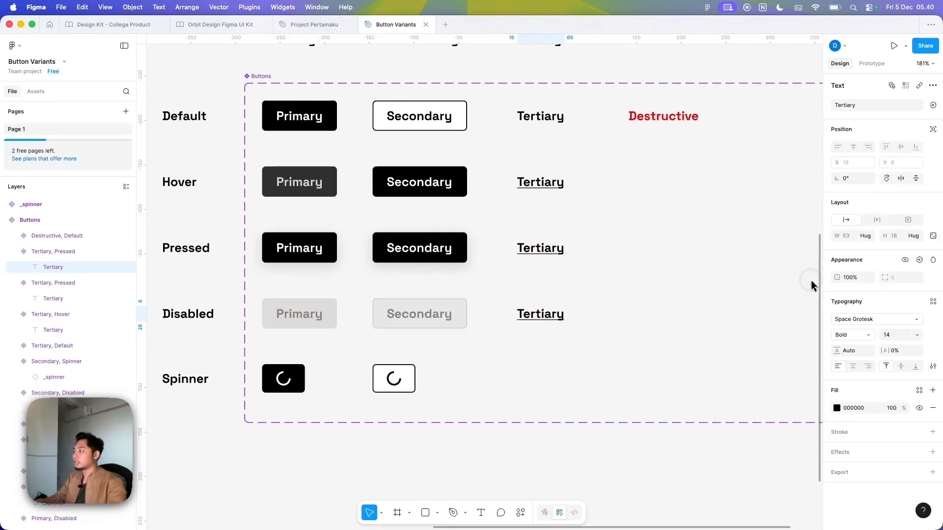
Set the fill opacity of the Tertiary label in the Disabled row to 60%.
left_click(892, 414)
type("60")
key("Return")
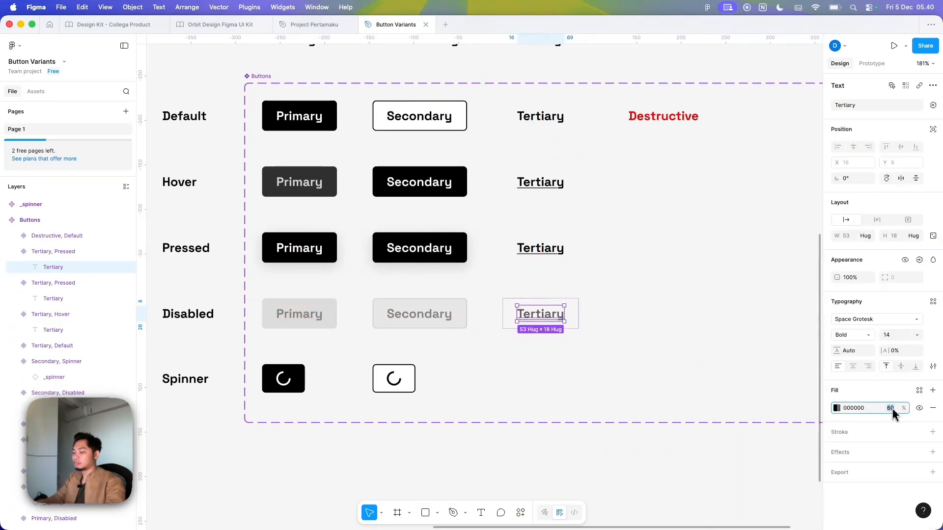
left_click(681, 465)
Add a background fill to the Tertiary button in the Disabled row, using the E7E7E7 copied from the disabled Secondary button.
scroll(680, 466, "down", 3)
scroll(589, 442, "up", 2)
left_click(561, 338)
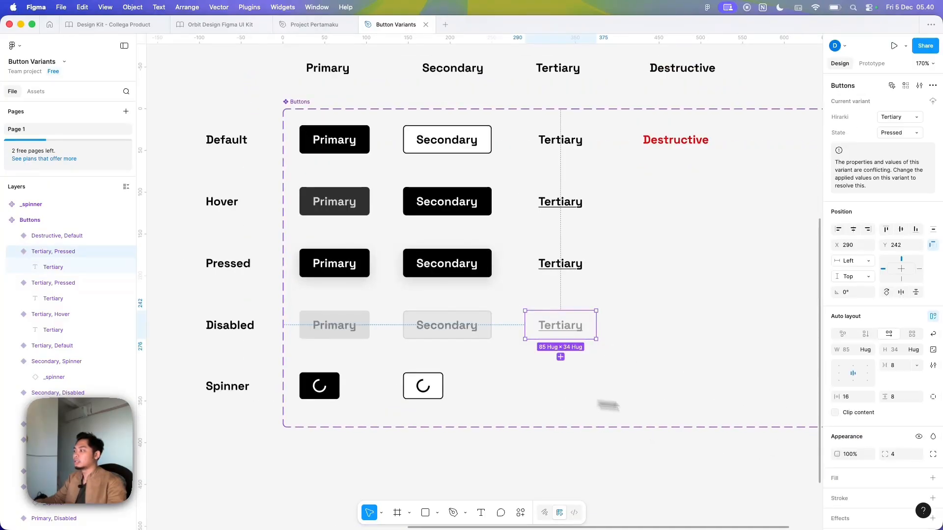
scroll(844, 403, "down", 4)
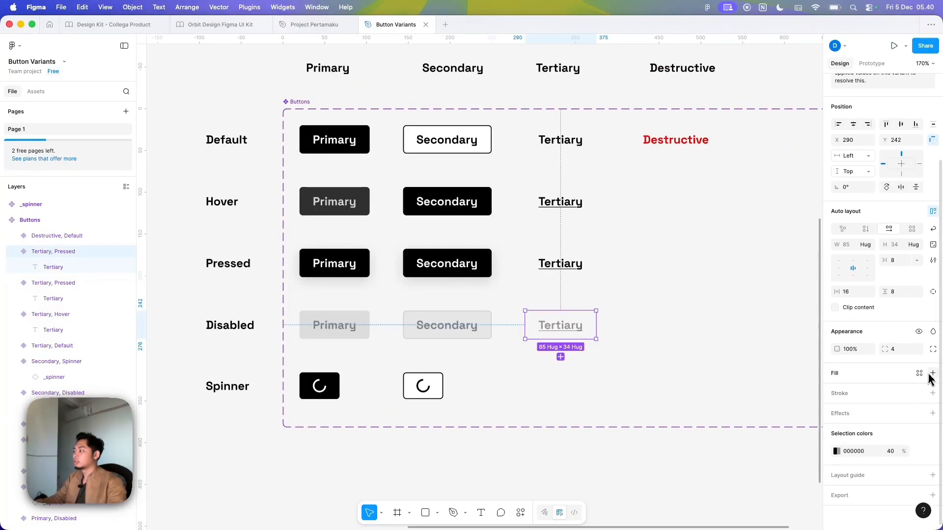
left_click(932, 373)
left_click(836, 391)
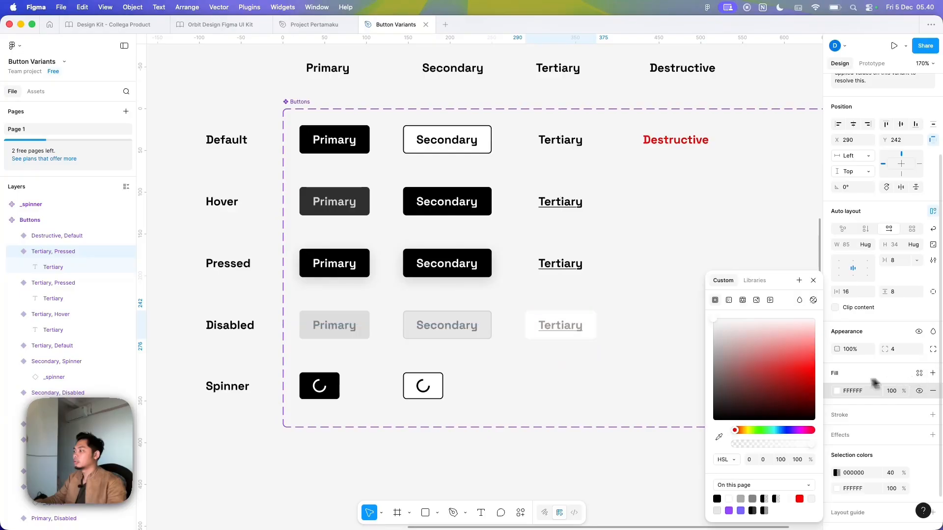
left_click(421, 334)
key("super+c")
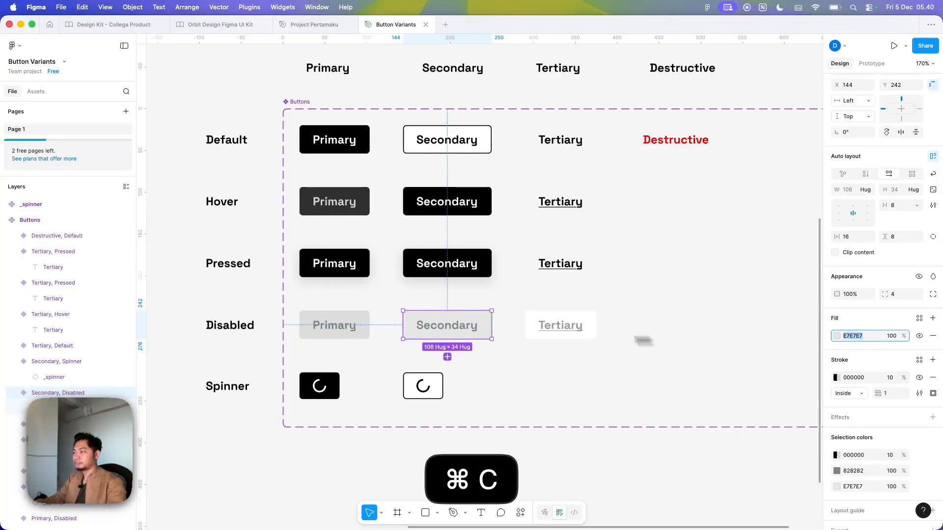
left_click(545, 335)
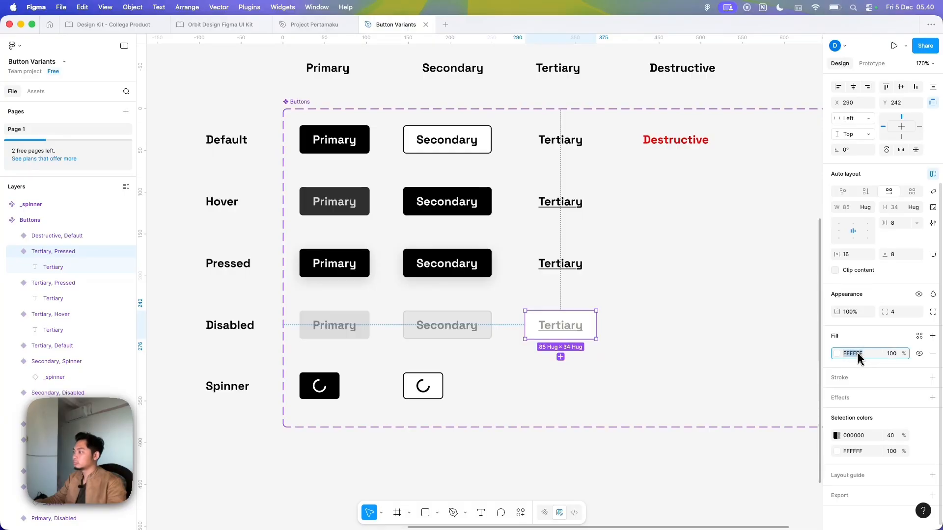
key("super+v")
Duplicate the disabled Tertiary variant and place the copy in the Spinner row.
scroll(557, 368, "down", 2)
key("super+d")
left_click_drag(558, 327, 554, 372)
Replace the text label of the Tertiary variant in the Spinner row with the _spinner instance copied from the Secondary spinner button.
double_click(407, 370)
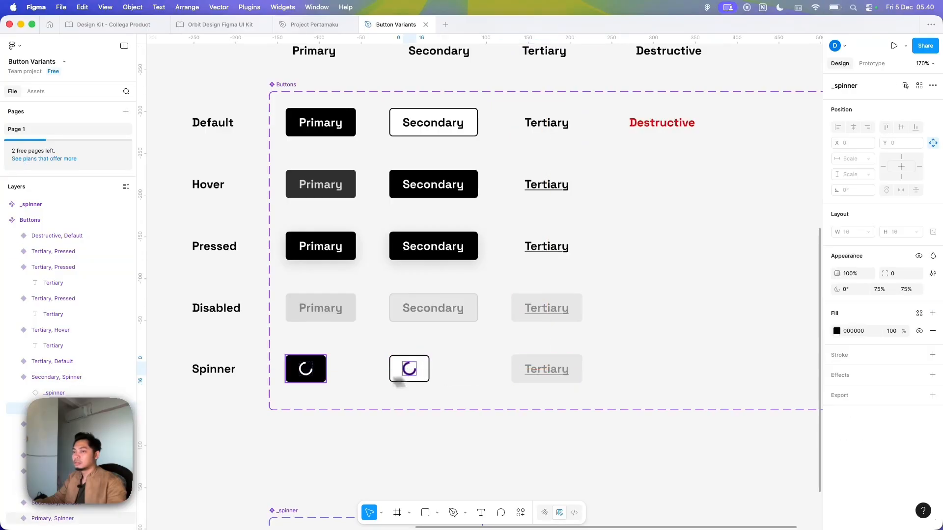
key("super+c")
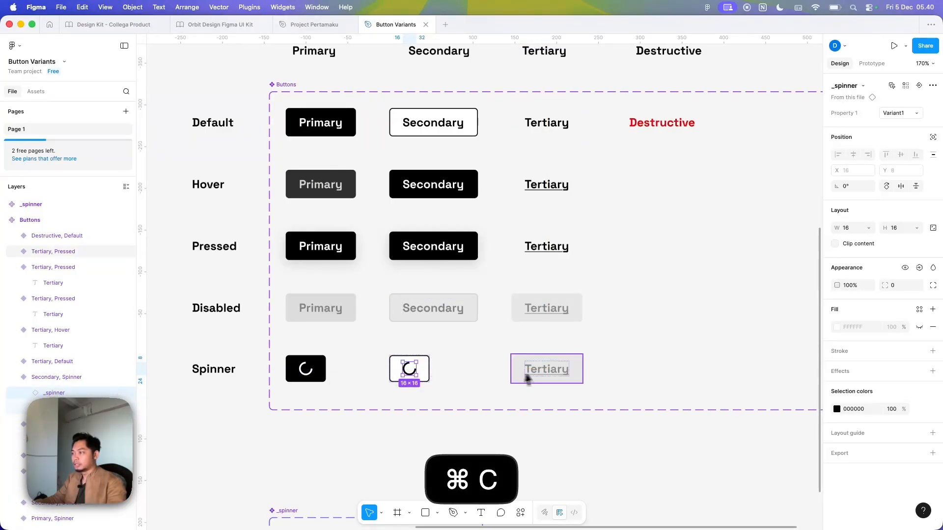
double_click(546, 375)
key("super+v")
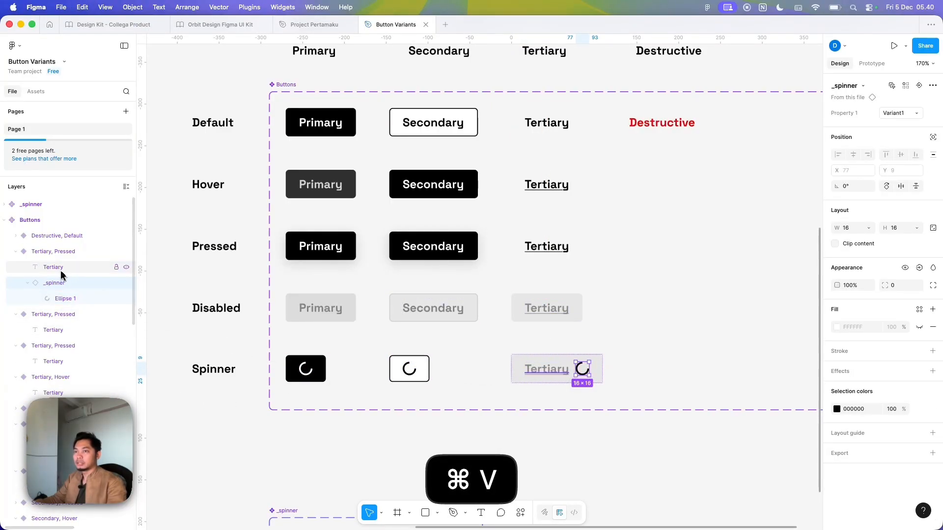
left_click(61, 274)
key("BackSpace")
Remove the background fill from the Tertiary variant in the Spinner row.
left_click(545, 363)
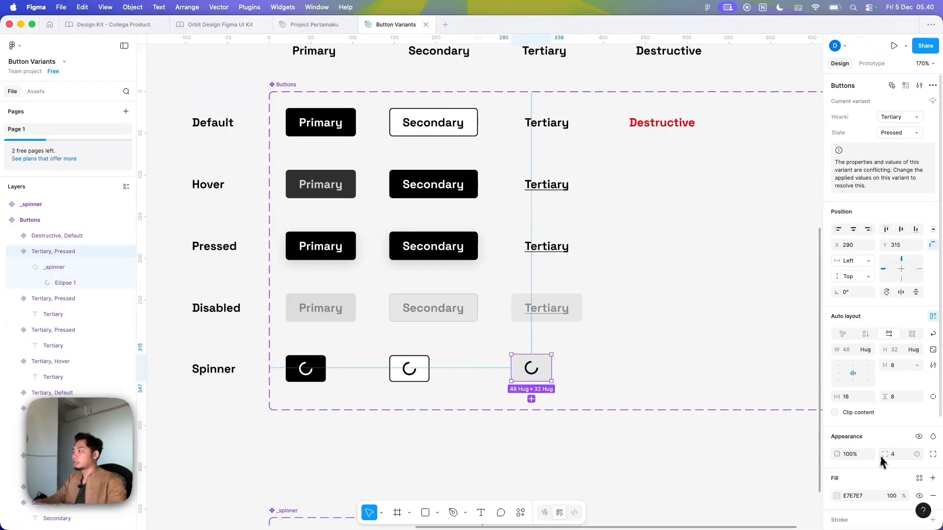
scroll(894, 457, "down", 3)
left_click(932, 415)
left_click(54, 267)
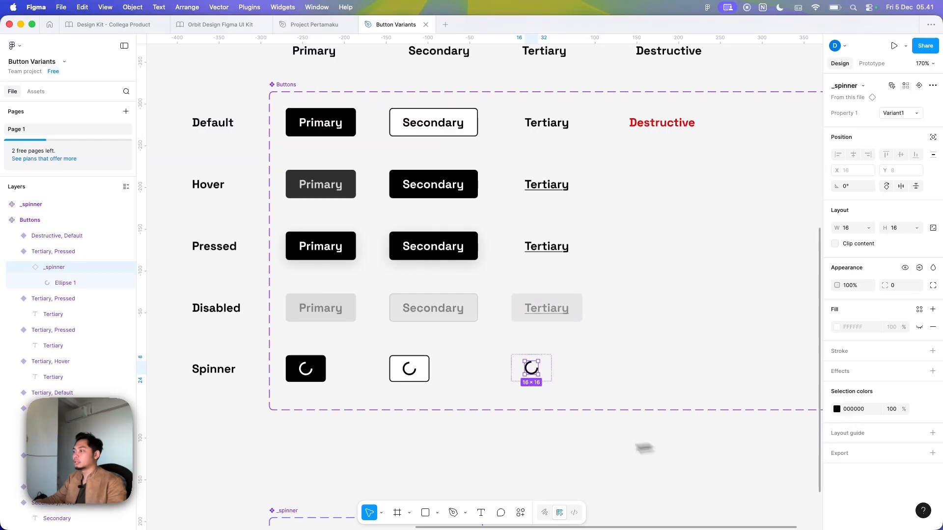
left_click(556, 456)
Add a new variant based on the Default Destructive button.
scroll(519, 443, "right", 2)
scroll(507, 385, "right", 2)
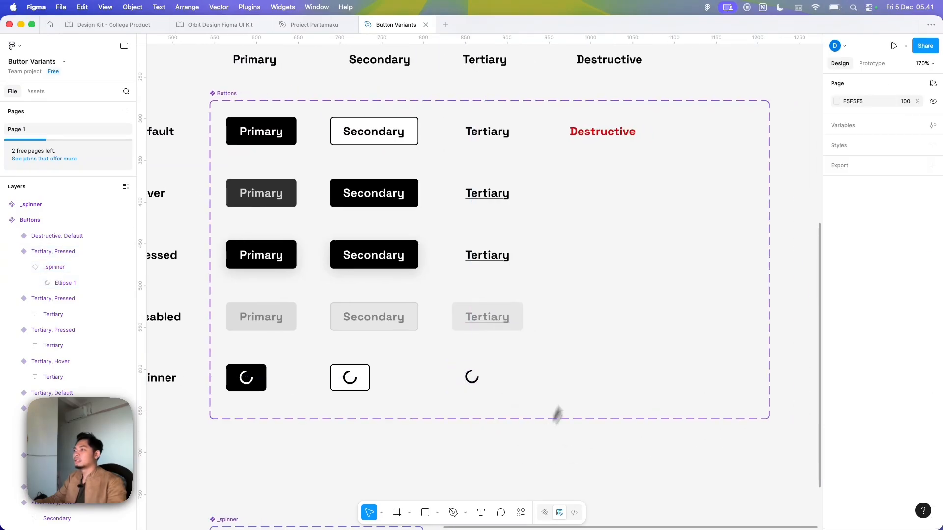
left_click(617, 142)
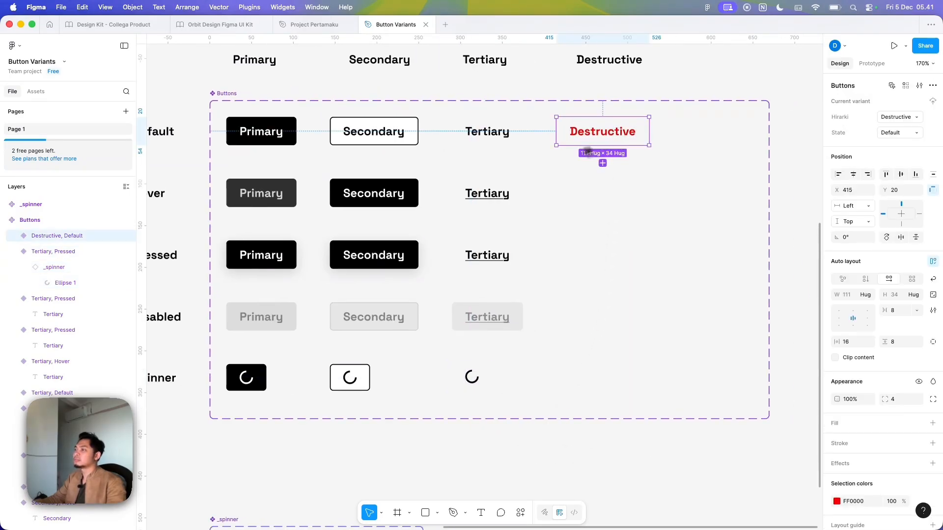
left_click(603, 163)
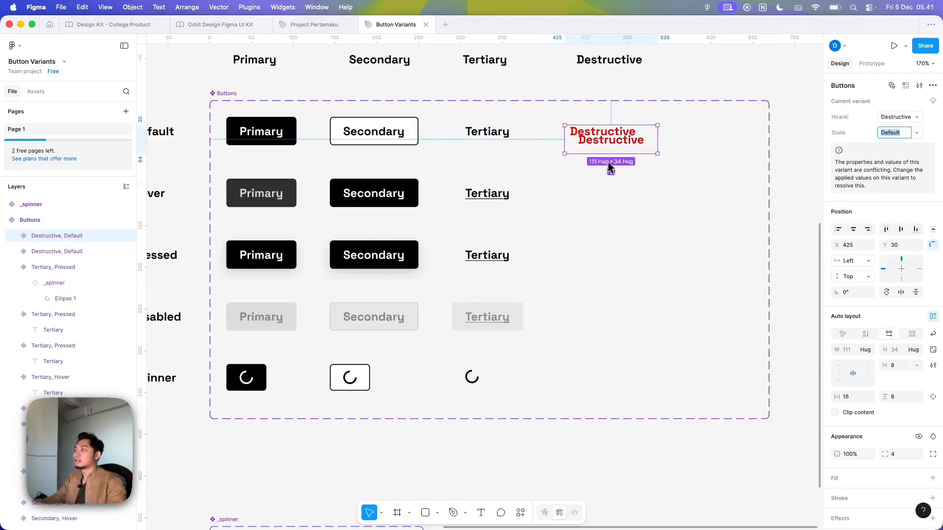
Assign State Spinner to the Tertiary variant in the Spinner row and State Disabled to the one in the Disabled row.
left_click(472, 376)
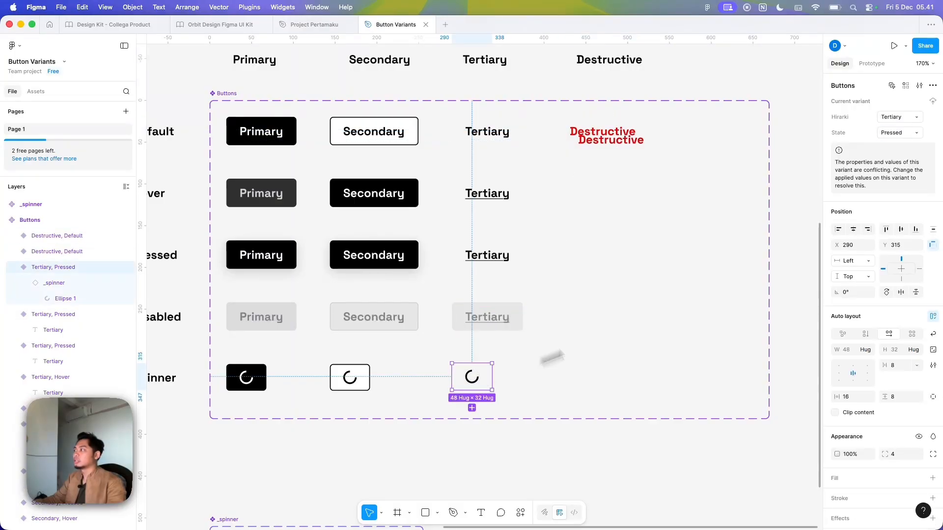
left_click(916, 133)
left_click(897, 156)
left_click(511, 325)
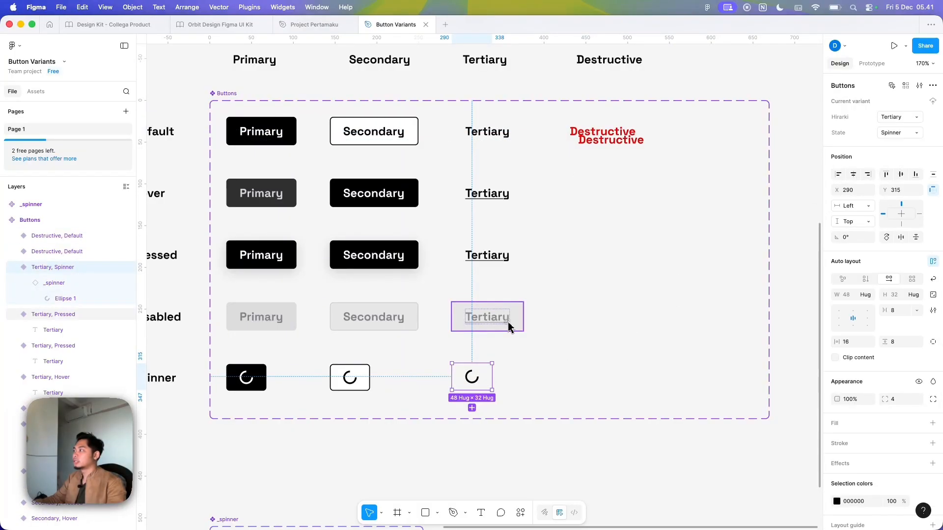
left_click(916, 133)
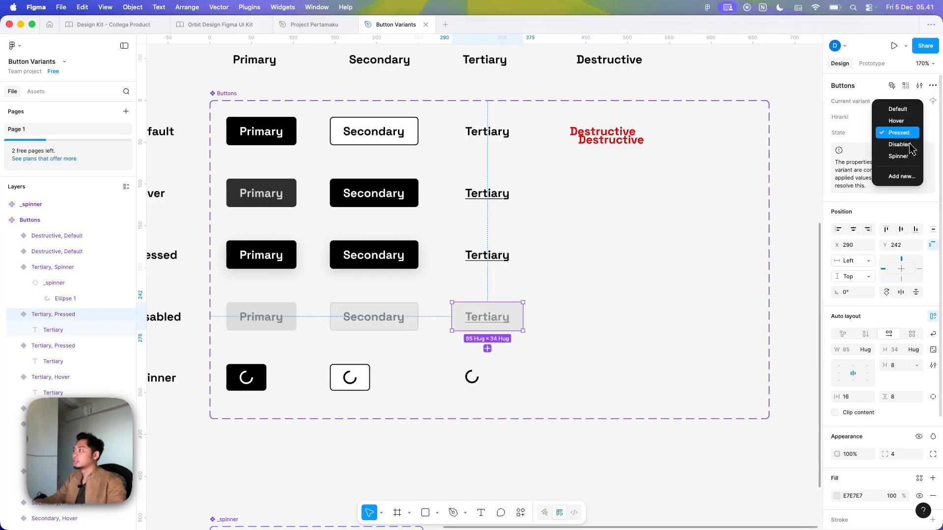
left_click(897, 145)
left_click(494, 256)
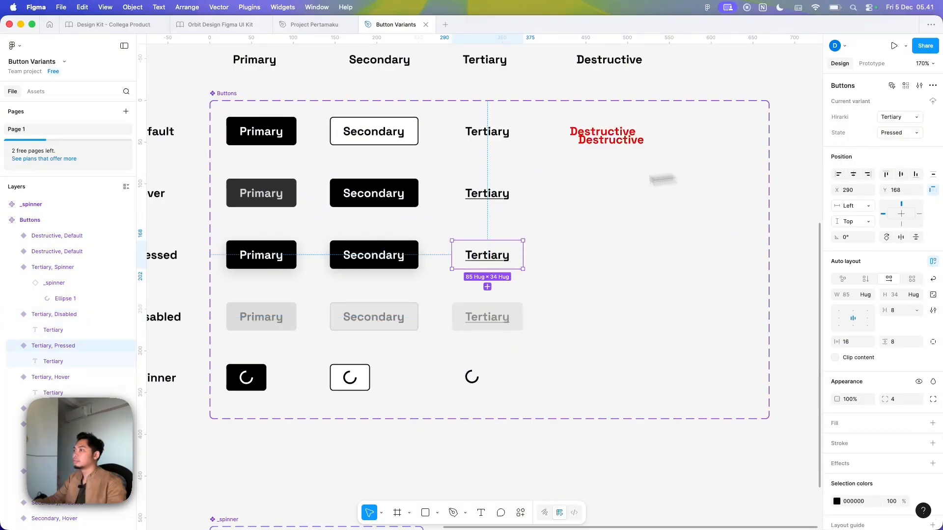
left_click(501, 195)
left_click(510, 140)
Move the new Destructive variant into the Hover row and set its State to Hover.
left_click_drag(620, 134, 631, 196)
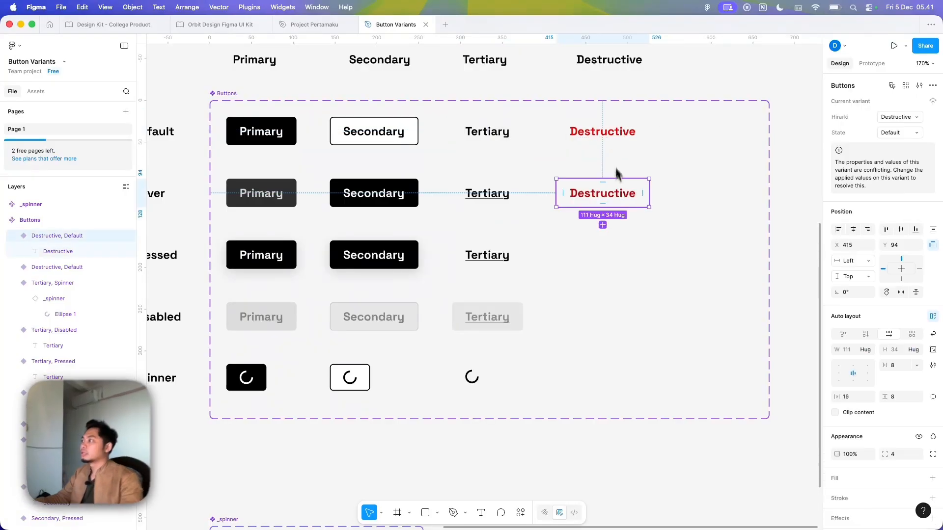
left_click(914, 138)
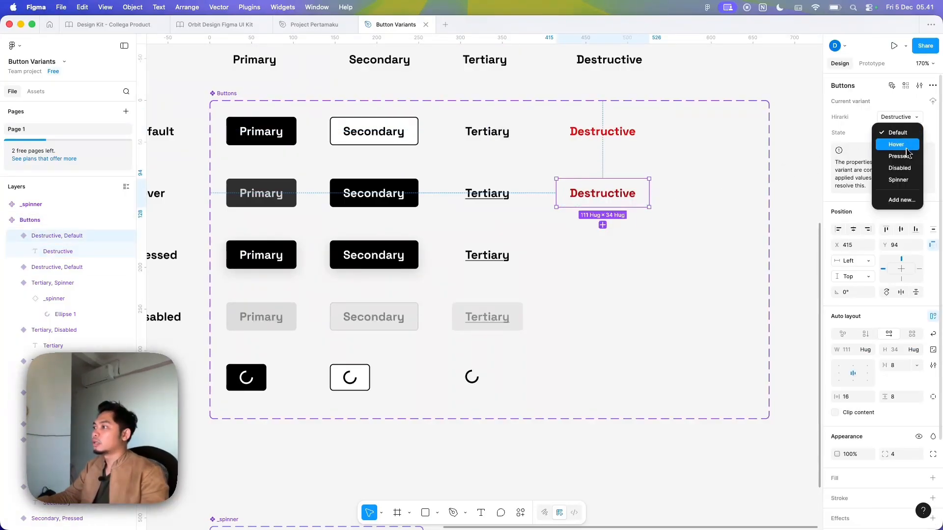
left_click(906, 144)
Duplicate the Destructive hover variant and place the copy in the Pressed row.
left_click(496, 258)
left_click(602, 195)
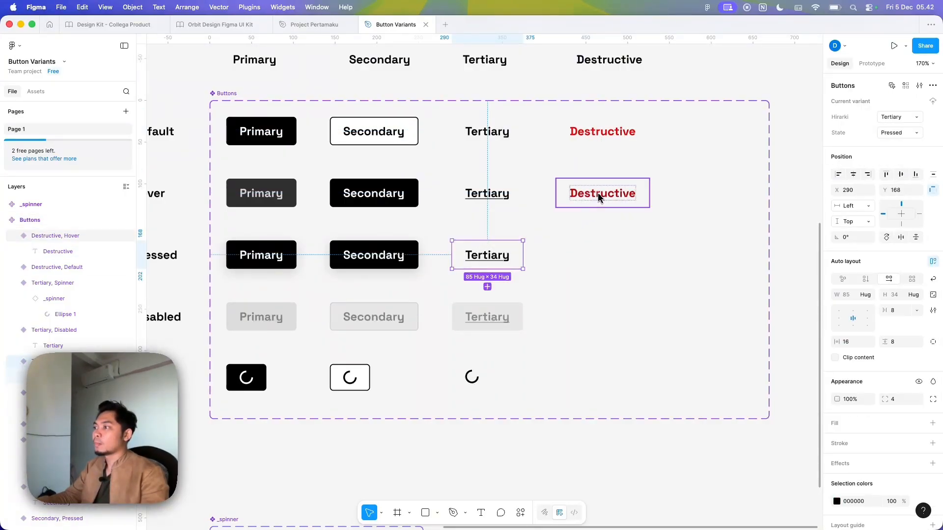
key("super+d")
left_click_drag(620, 205, 612, 258)
scroll(465, 287, "up", 1)
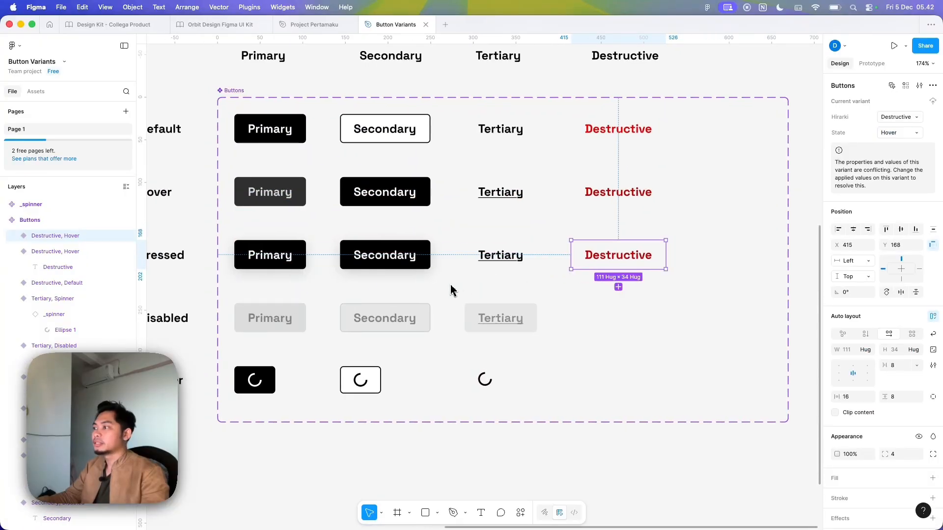
Underline the Destructive label in the Pressed row.
double_click(627, 266)
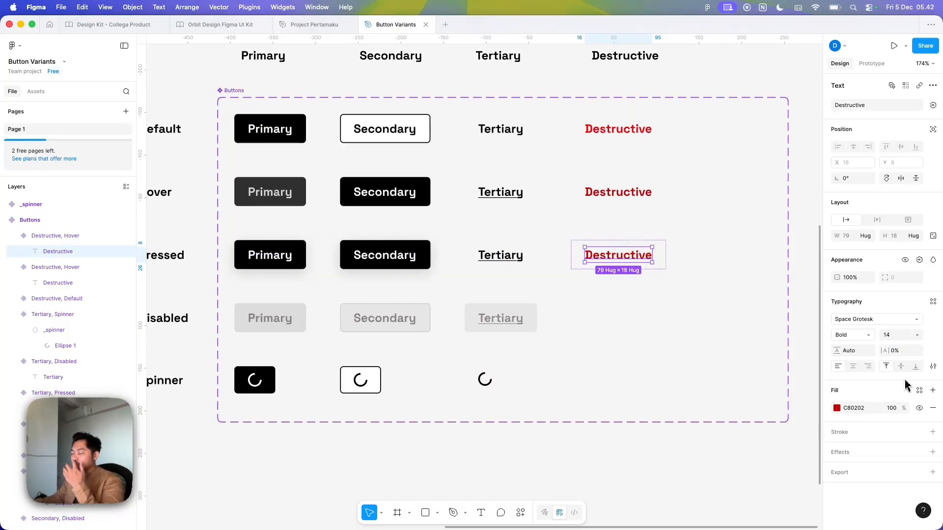
left_click(933, 367)
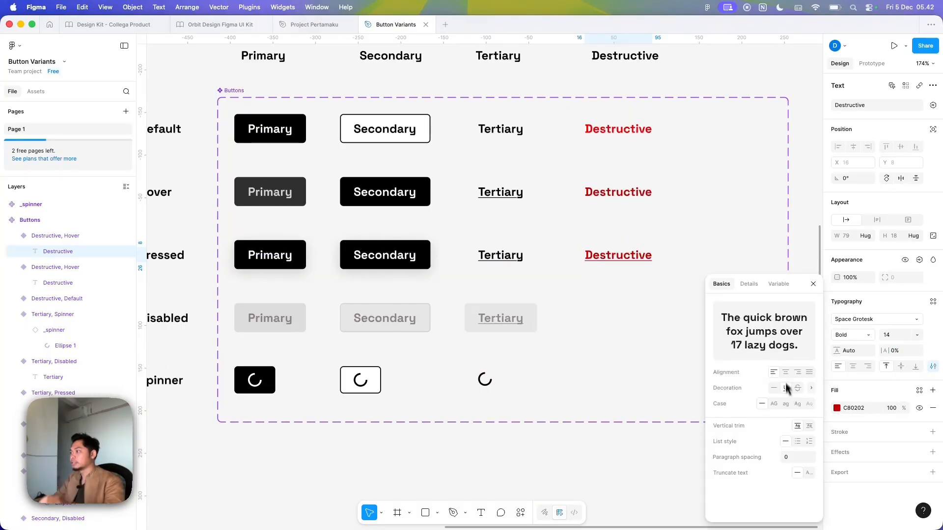
left_click(813, 284)
left_click(694, 273)
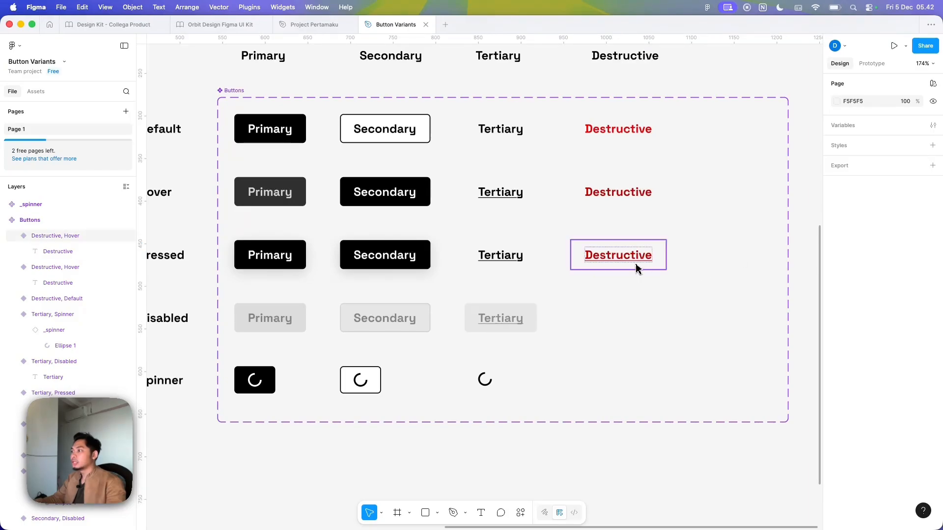
Add a Destructive variant to the Disabled row from the pressed one and set its label's fill opacity to 40%.
left_click(636, 268)
left_click(618, 287)
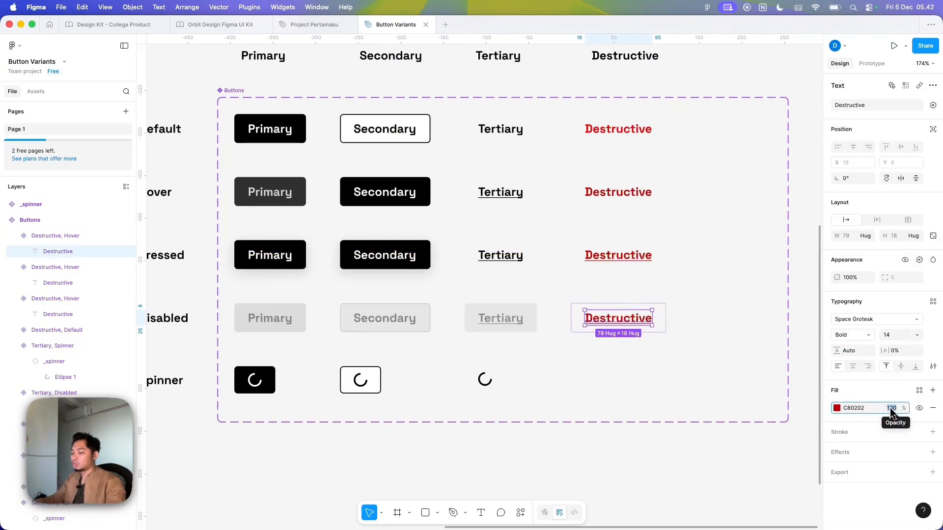
left_click(891, 411)
type("40")
key("Return")
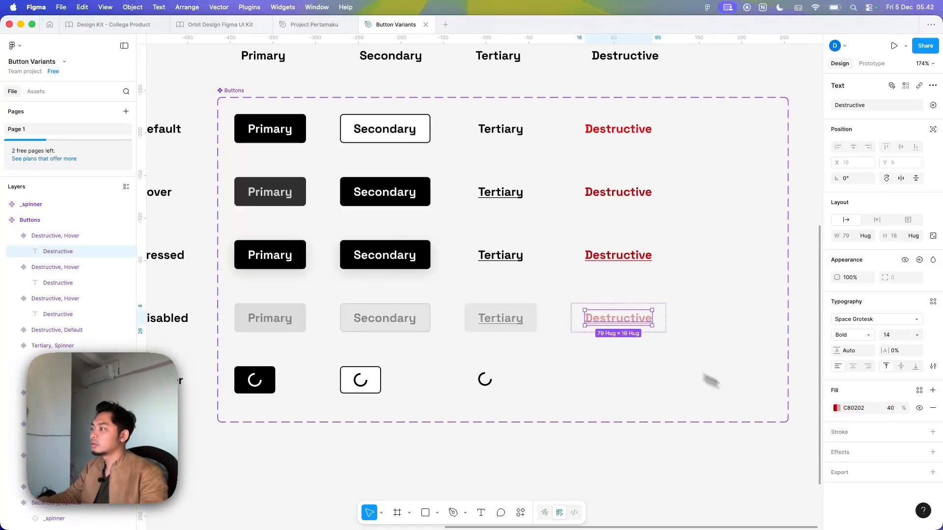
key("Escape")
Duplicate the disabled Destructive variant into the Spinner row and paste in the _spinner instance from the Tertiary spinner variant.
left_click_drag(618, 329, 631, 386)
left_click(68, 377)
key("super+c")
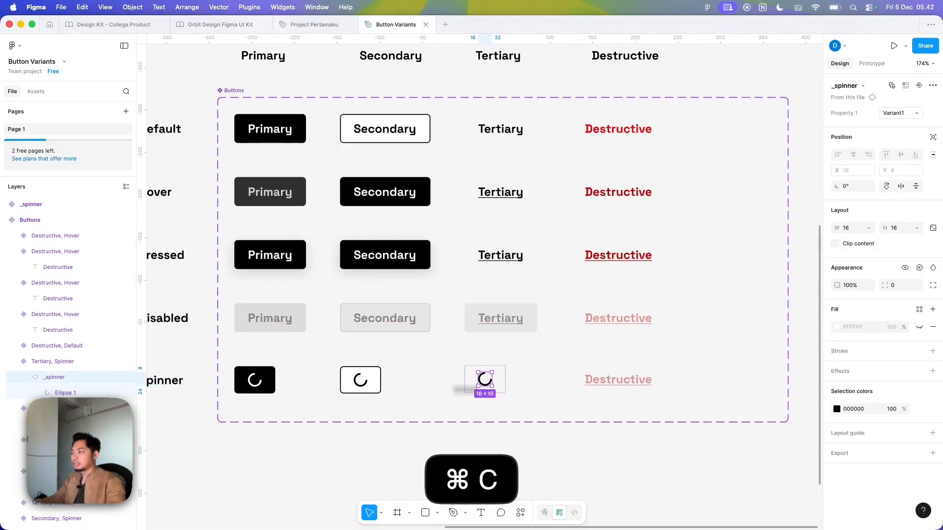
left_click(621, 386)
key("super+v")
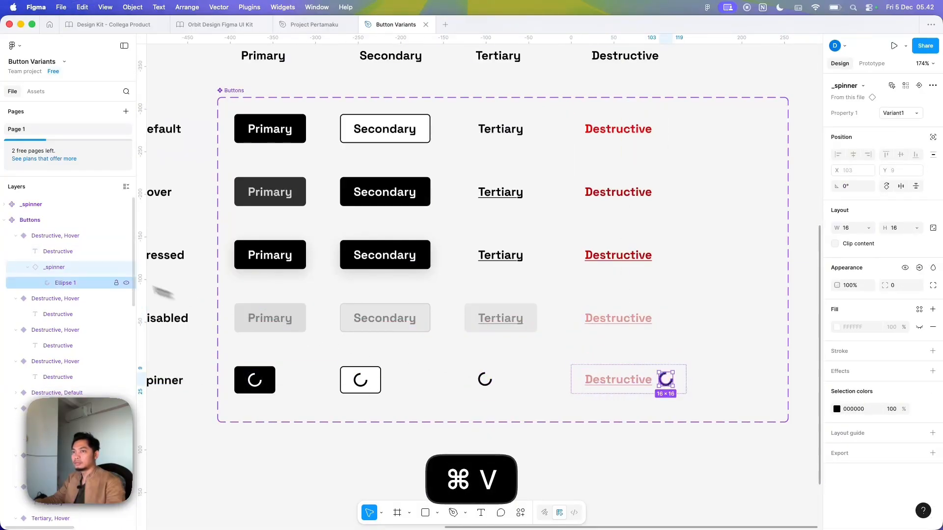
Delete the text label from the Destructive spinner variant and recolour its spinner FF0000 to match the Default Destructive label.
left_click(53, 252)
key("BackSpace")
left_click(56, 252)
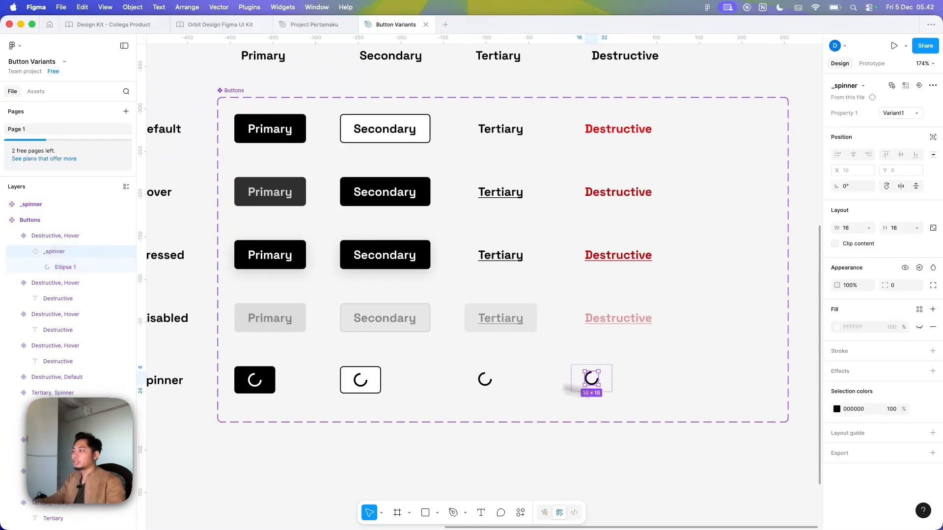
left_click(635, 139)
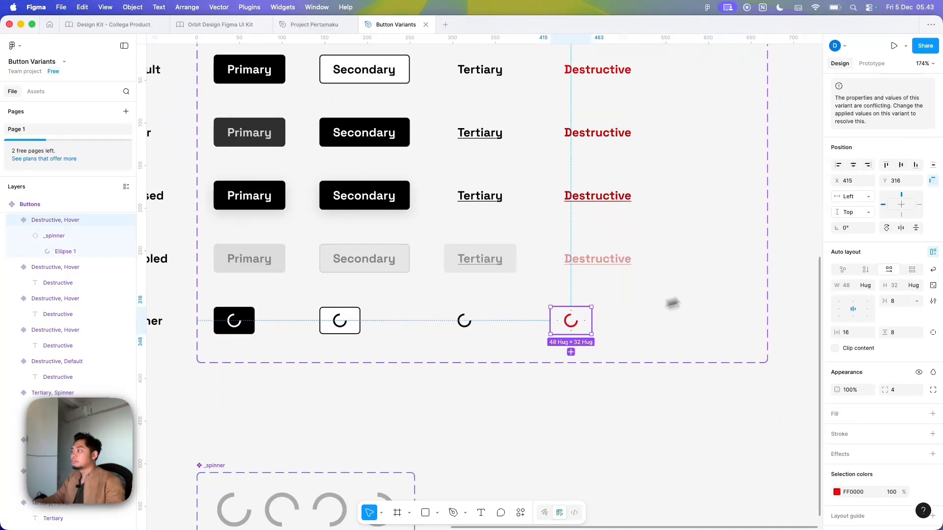
Set the State of the Destructive variant in the Spinner row to Spinner.
scroll(884, 250, "up", 2)
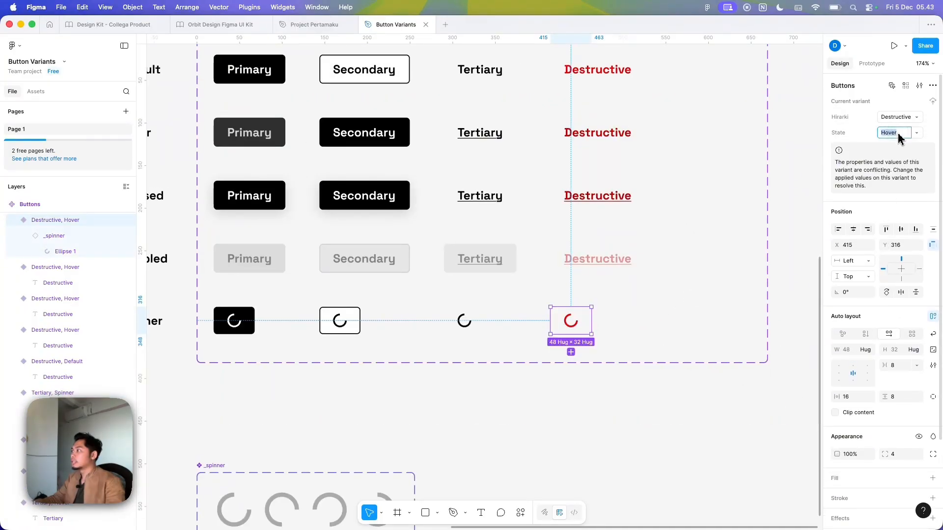
left_click(916, 133)
left_click(857, 127)
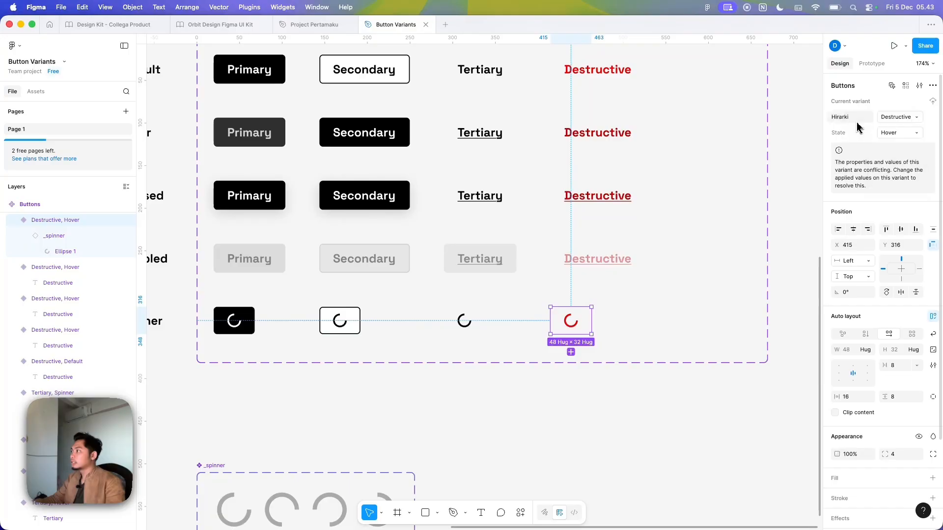
left_click(916, 134)
left_click(909, 168)
Set the State of the Destructive variant in the Disabled row to Disabled.
left_click(641, 259)
left_click(917, 135)
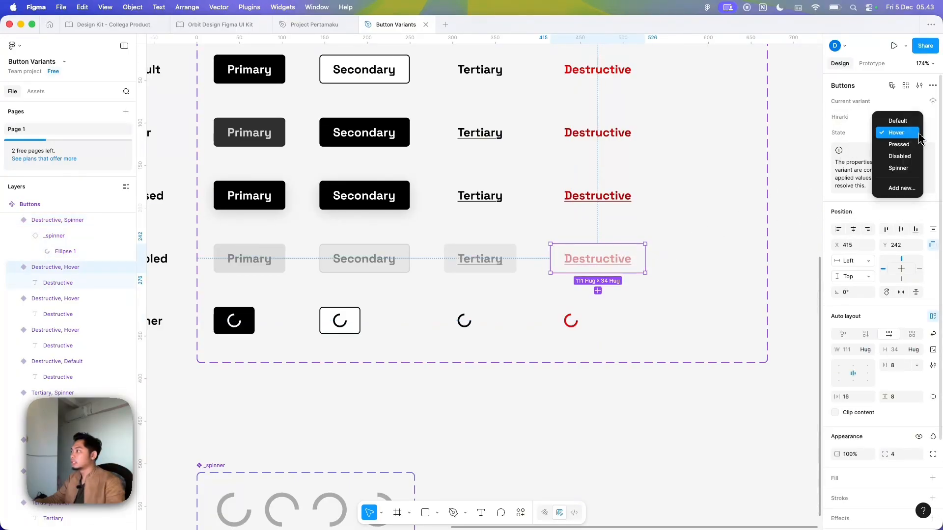
left_click(916, 157)
key("Tab")
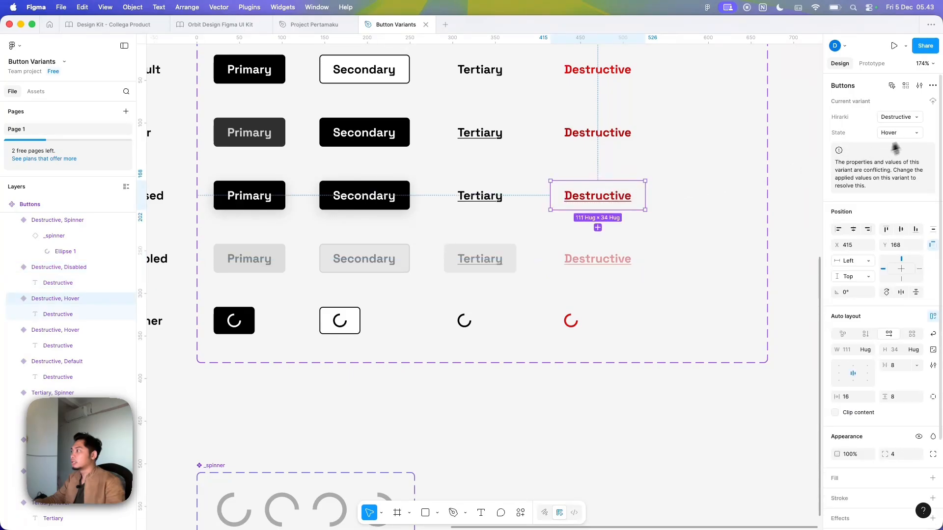
Set the State of the Destructive variant in the Pressed row to Pressed and check the Hover and Default variants above it.
left_click(922, 136)
left_click(911, 146)
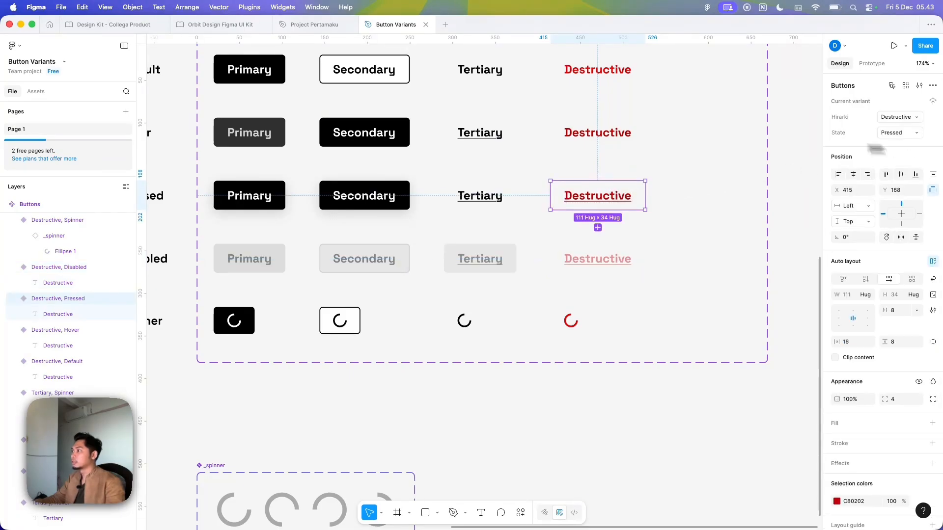
left_click(630, 134)
scroll(630, 118, "up", 1)
left_click(626, 100)
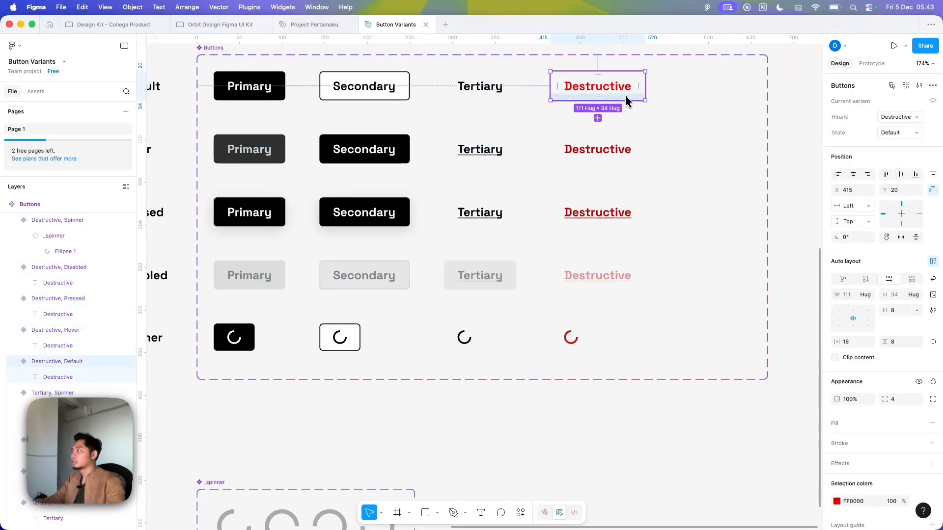
Review the whole Buttons grid with its hierarchy column headings and its state row labels.
scroll(656, 166, "down", 3)
scroll(658, 210, "up", 2)
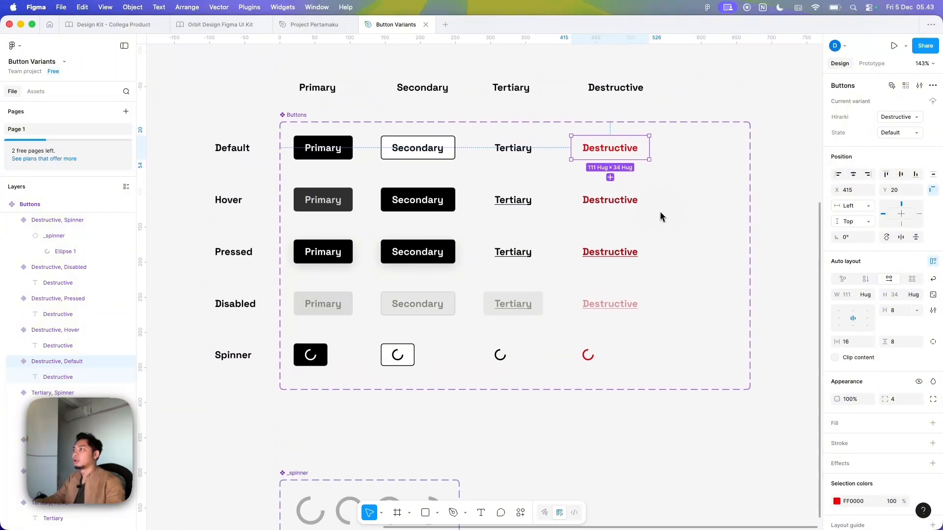
left_click(666, 105)
scroll(673, 120, "up", 1)
scroll(675, 130, "down", 4)
scroll(675, 131, "up", 3)
scroll(527, 217, "right", 1)
scroll(457, 254, "down", 2)
left_click_drag(380, 195, 669, 253)
left_click(343, 242)
scroll(326, 241, "up", 2)
left_click_drag(326, 241, 371, 472)
scroll(437, 318, "down", 2)
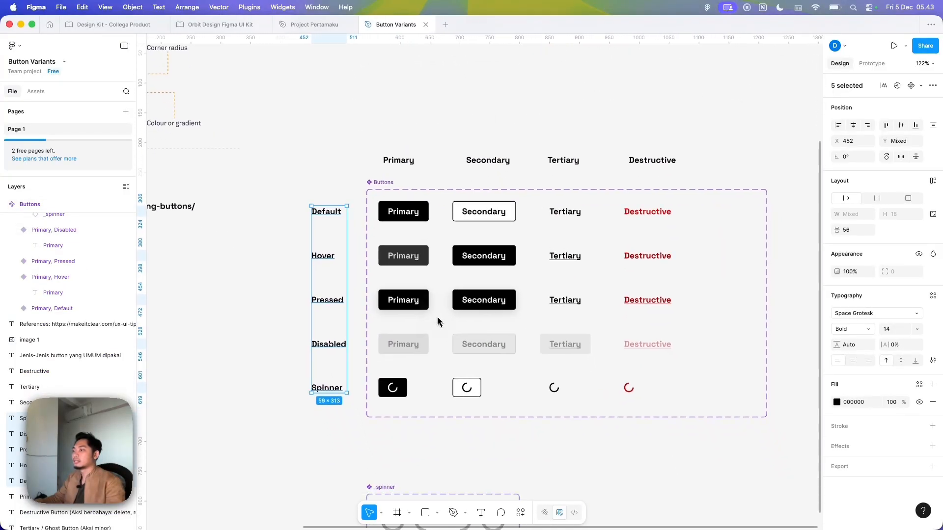
left_click(519, 332)
scroll(497, 345, "right", 2)
scroll(530, 391, "left", 2)
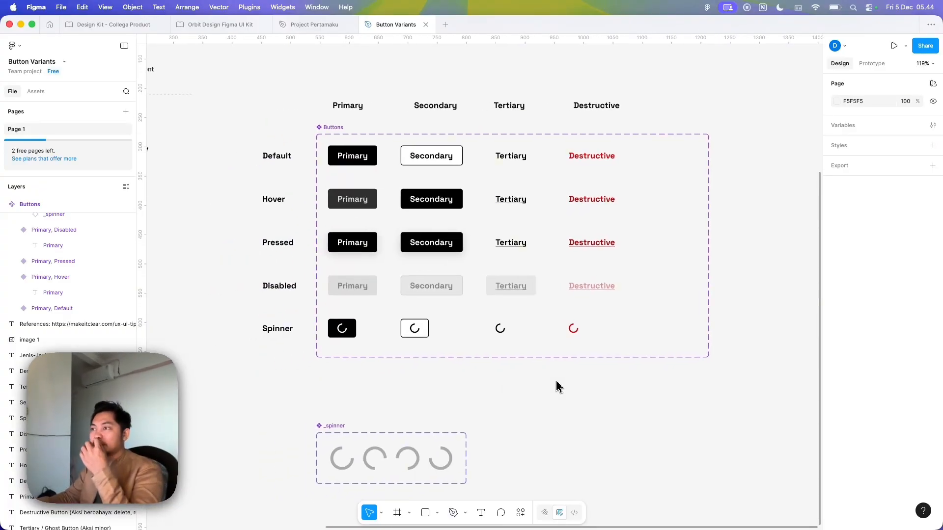
scroll(557, 386, "left", 2)
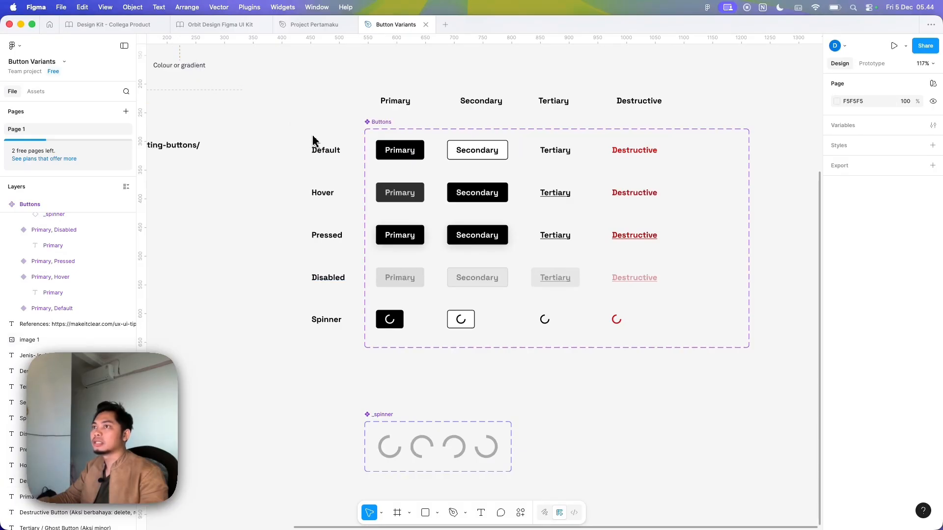
Compare the Buttons grid's arrangement with the Button page in the Design Kit - Collega Product file.
left_click(113, 24)
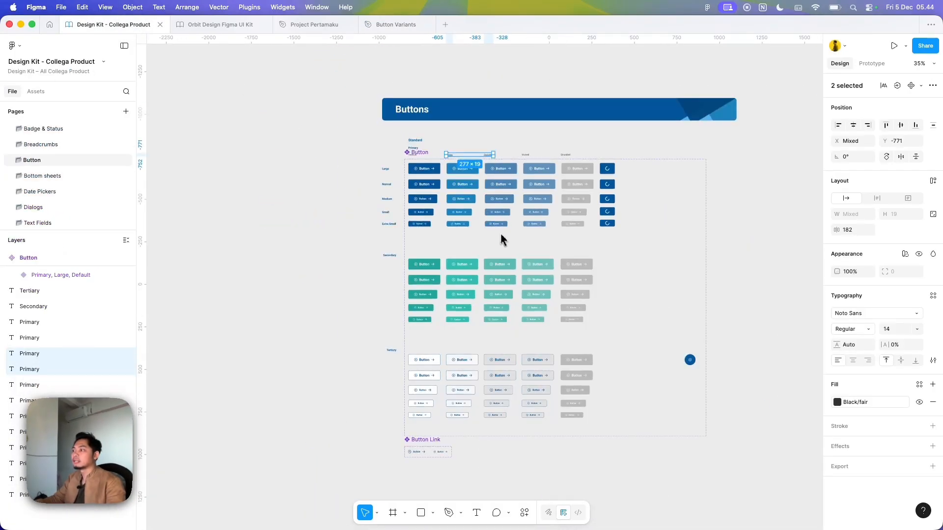
key("ctrl+shift+Tab")
left_click(288, 150)
left_click(353, 87)
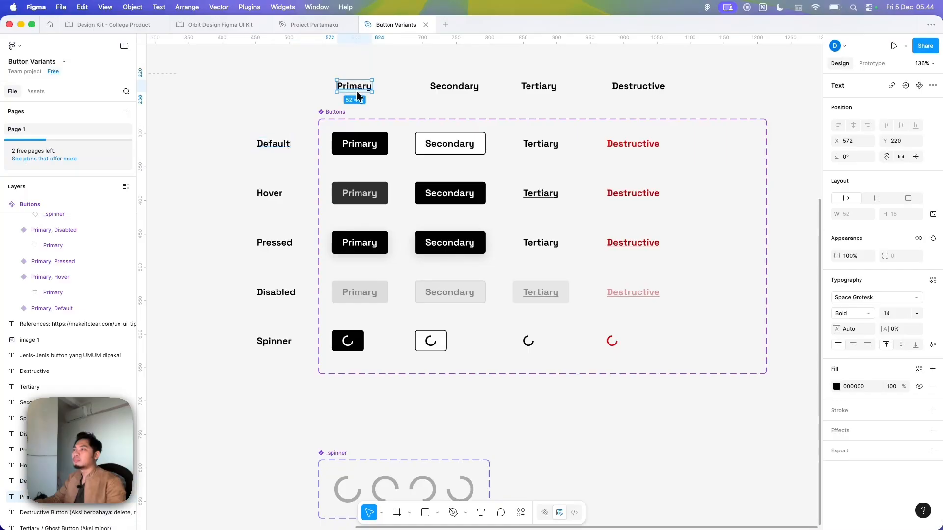
left_click(367, 143)
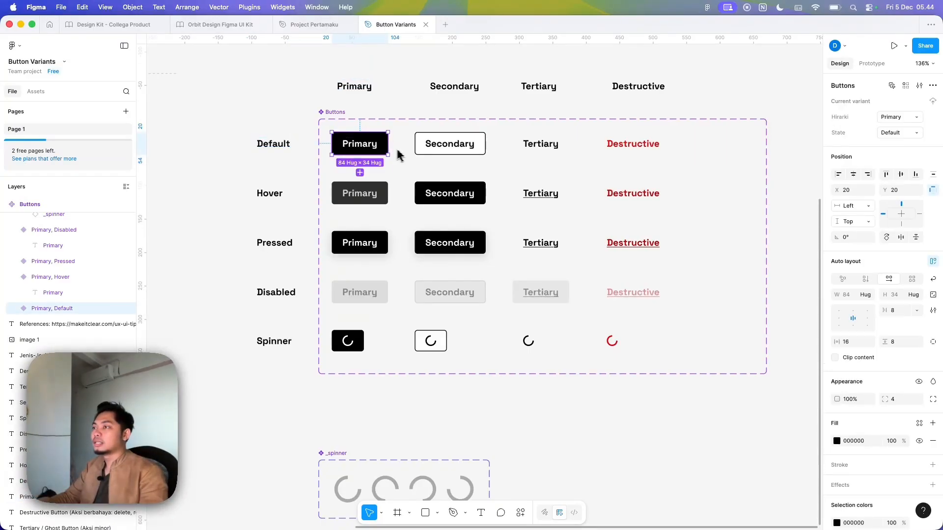
left_click(288, 121)
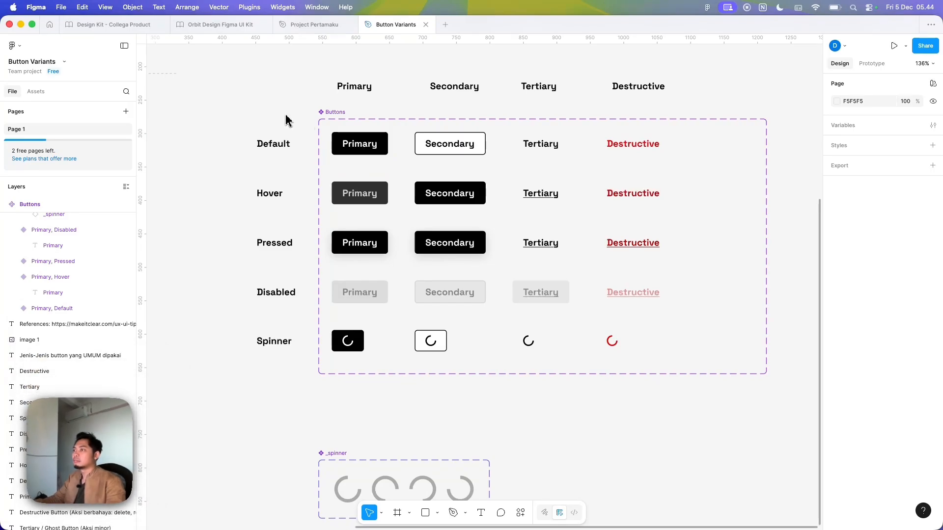
left_click(361, 146)
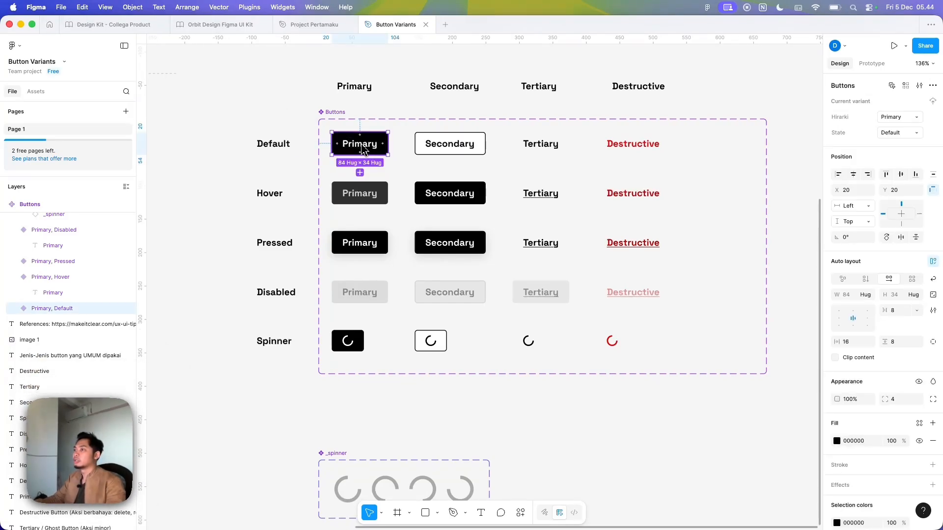
left_click(113, 24)
left_click(396, 25)
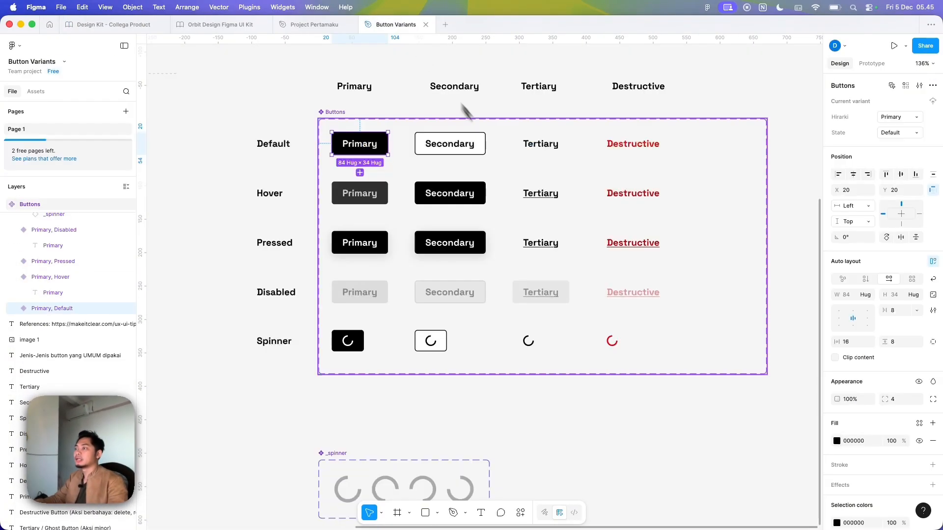
scroll(518, 186, "down", 3)
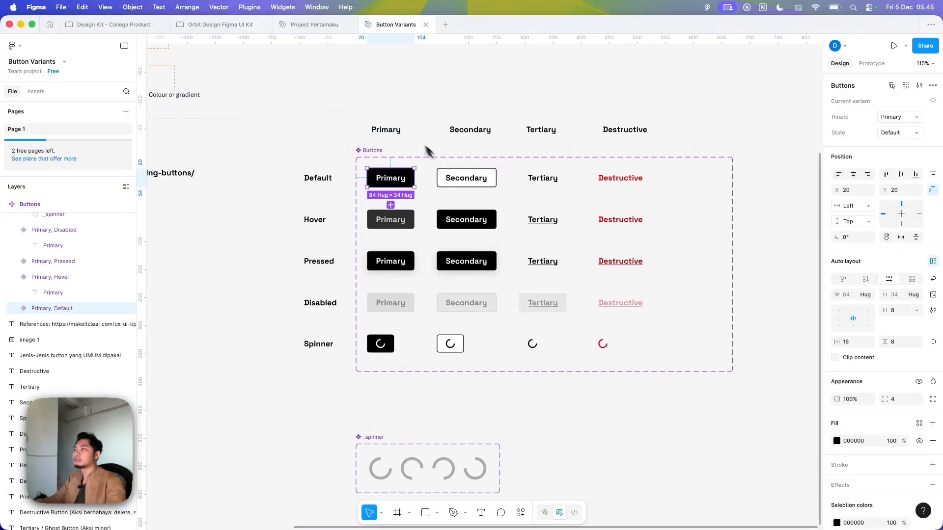
left_click(113, 25)
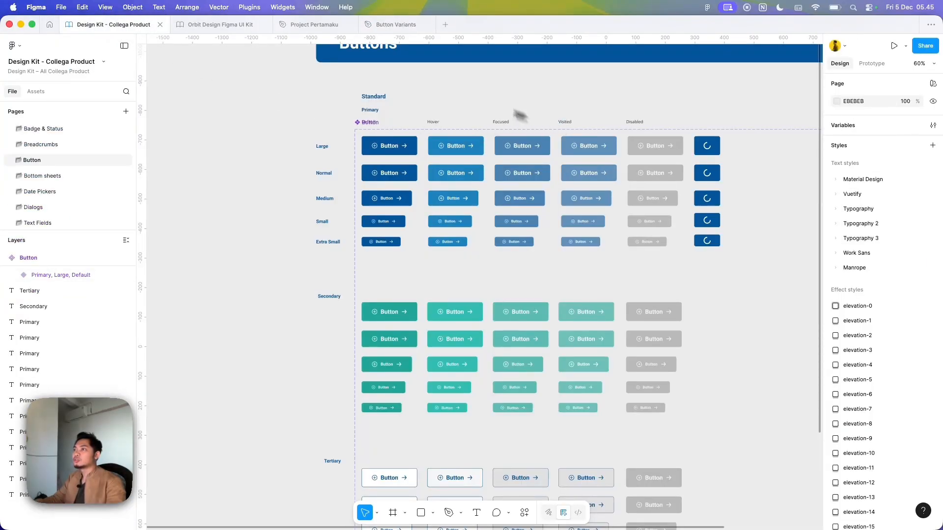
Back in Button Variants, rearrange the set with hierarchies as rows and states as columns, and add Large, Medium and Small labels beside the Primary row.
left_click(395, 24)
left_click_drag(490, 129, 765, 109)
left_click_drag(354, 127, 377, 344)
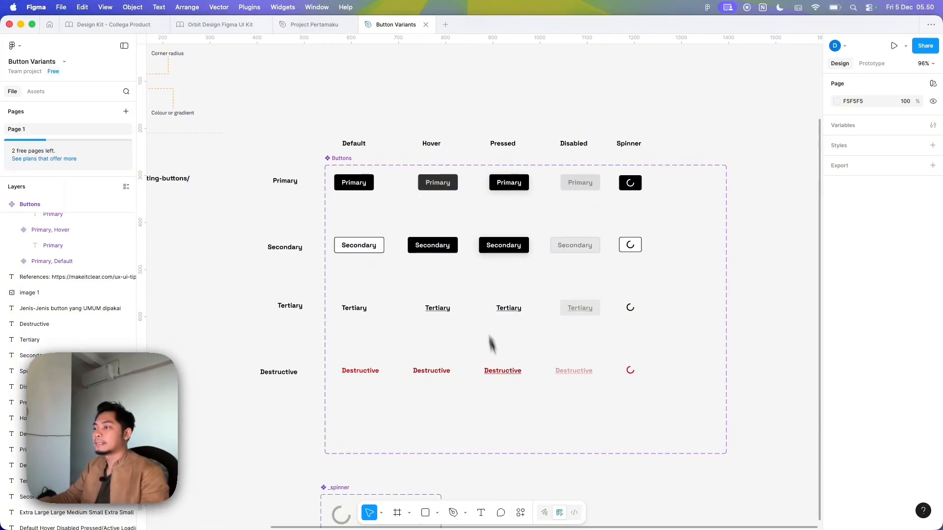
scroll(490, 340, "left", 3)
left_click(355, 151)
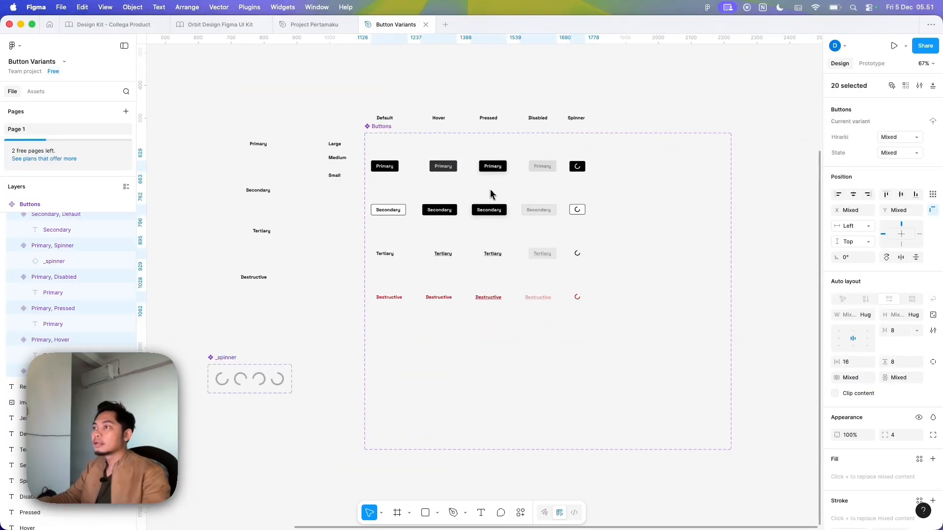
Duplicate the Default Primary variant and place the copy in the Large row at X 20, Y 20.
scroll(473, 189, "up", 5)
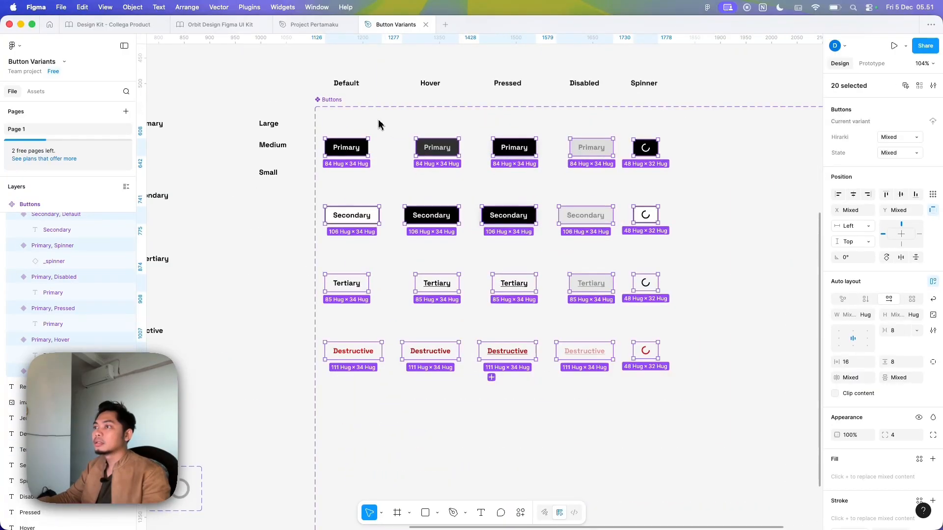
left_click(356, 147)
scroll(355, 147, "up", 2)
left_click_drag(354, 147, 345, 122)
scroll(293, 131, "up", 2)
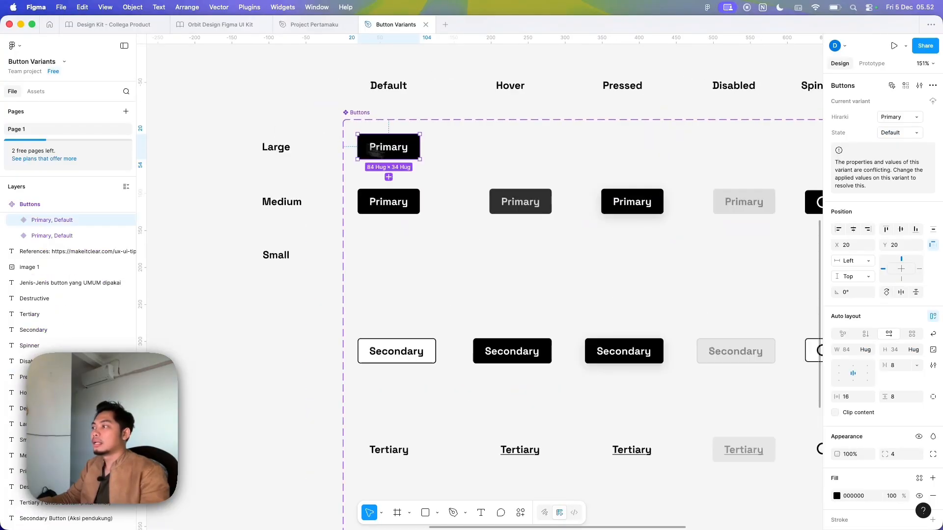
Set the font size of the Large Primary button's label to 16.
double_click(404, 154)
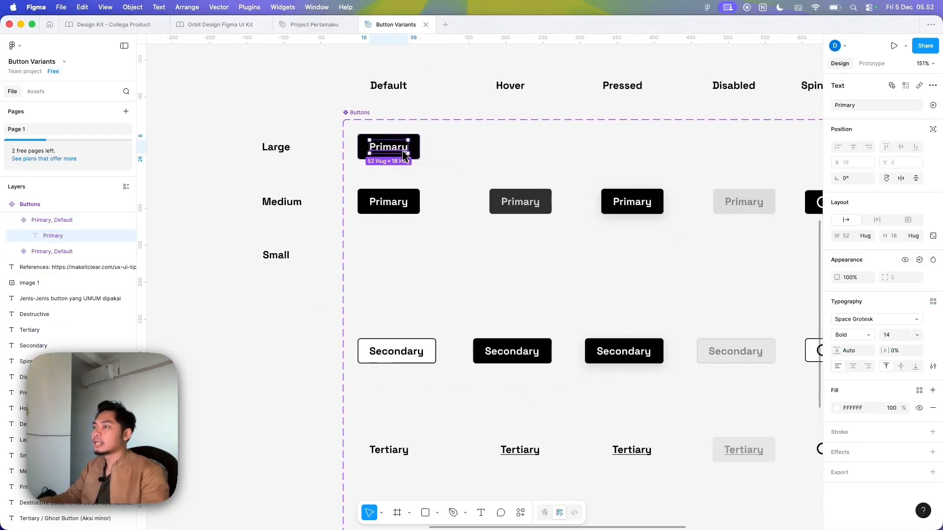
left_click(916, 335)
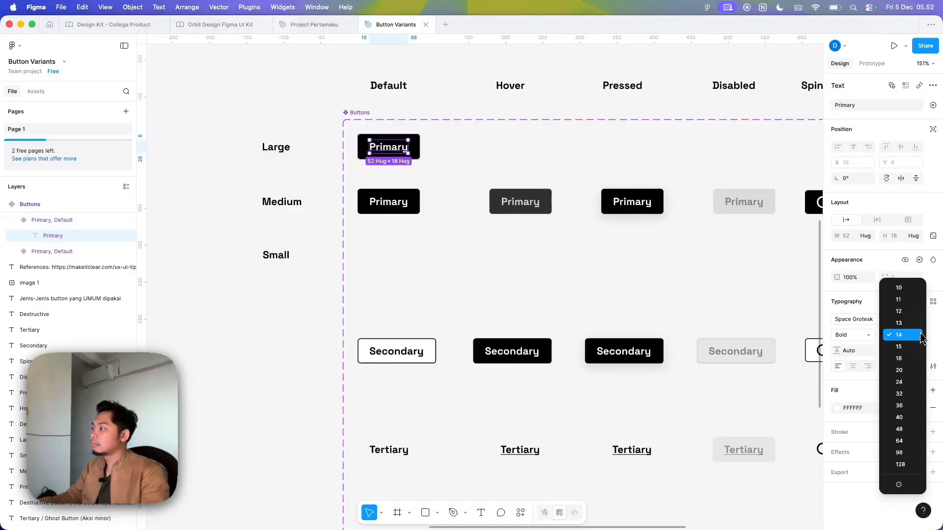
left_click(900, 357)
key("Escape")
Set the Large Primary button's vertical padding to 16 and its horizontal padding to 20.
left_click(906, 400)
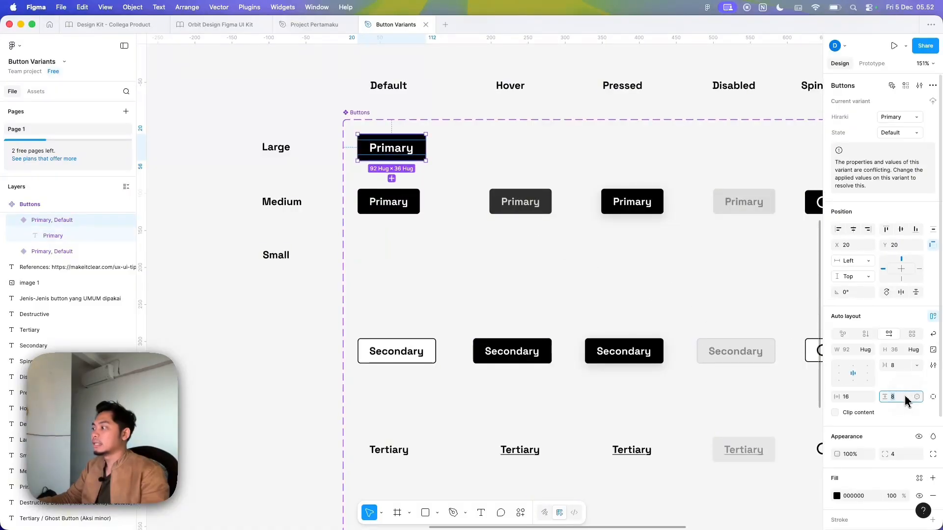
type("16")
left_click(854, 397)
type("20")
key("Return")
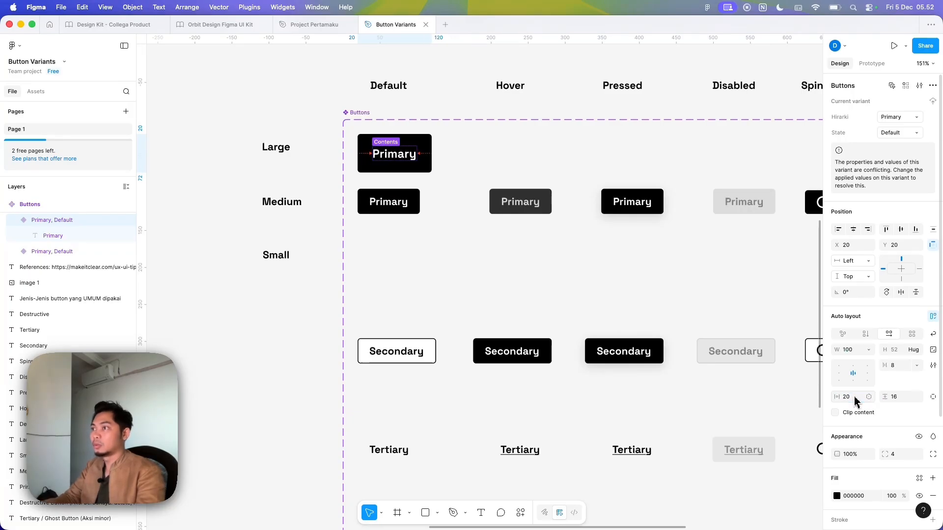
Set the Large Primary button's horizontal padding to 24 and its vertical padding to 12.
key("BackSpace")
type("4")
key("Return")
left_click(899, 398)
type("12")
key("Return")
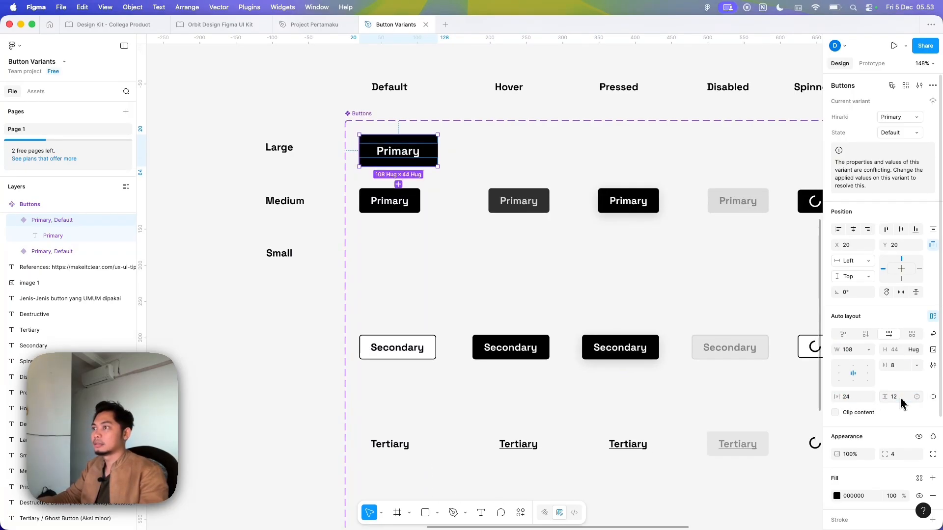
left_click(318, 174)
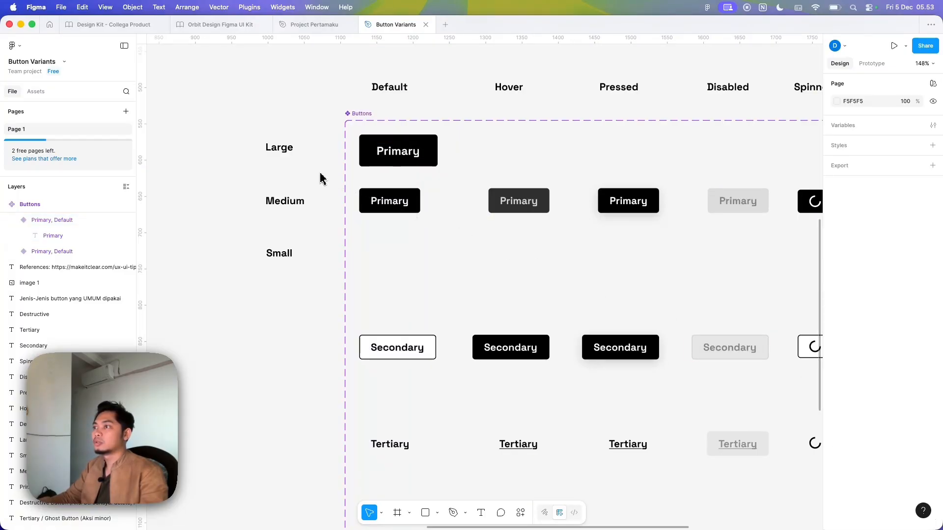
Inspect the typography settings of the Large Primary button's label.
scroll(320, 177, "right", 2)
scroll(320, 178, "up", 1)
left_click(390, 169)
double_click(391, 170)
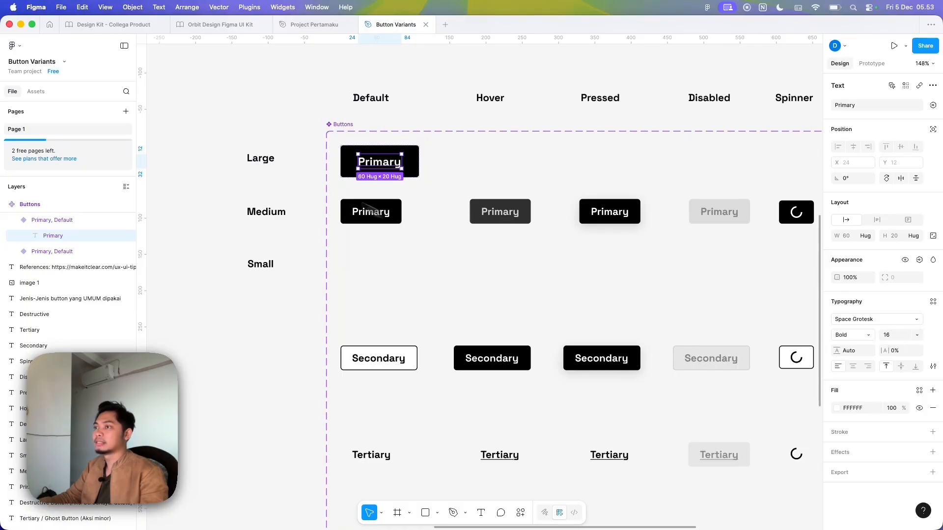
left_click(292, 167)
scroll(286, 168, "down", 1)
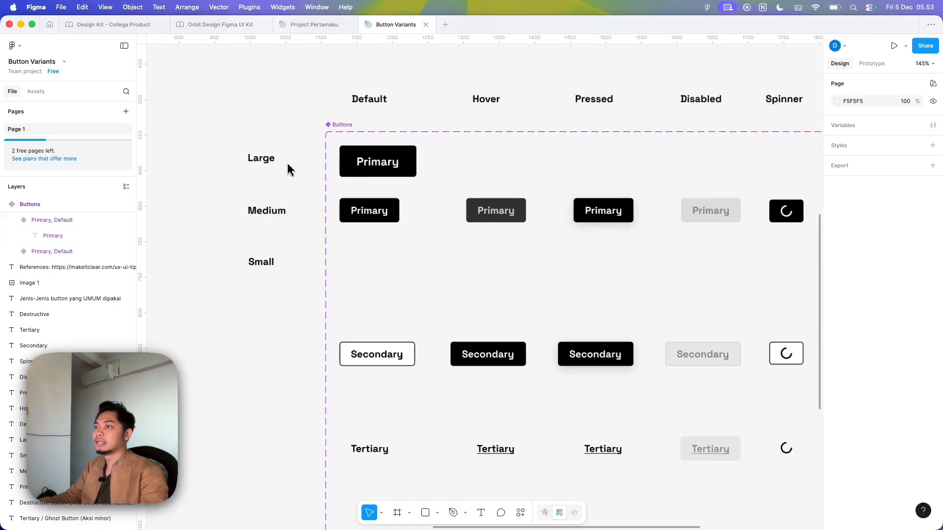
Duplicate the Medium Default Primary variant into the Small row and set the copy's horizontal padding to 12.
left_click(387, 221)
left_click_drag(388, 223, 379, 265, "alt")
scroll(379, 265, "up", 2, "ctrl")
left_click(857, 398)
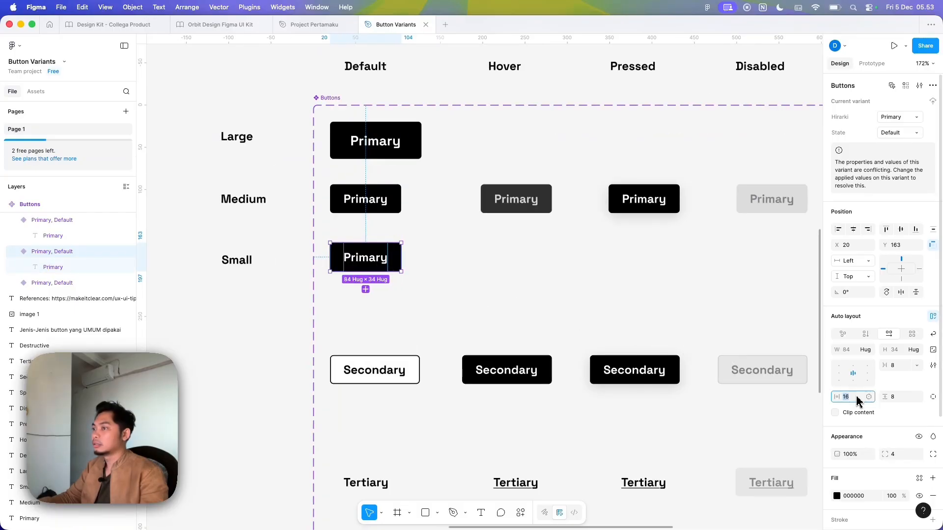
key("Return")
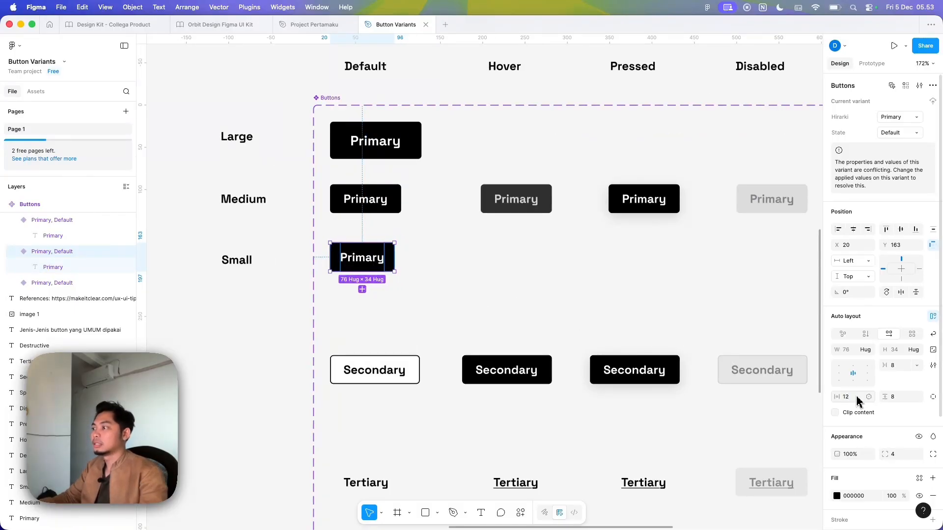
Set the font size of the Small Primary button's label to 12.
double_click(370, 259)
left_click(916, 335)
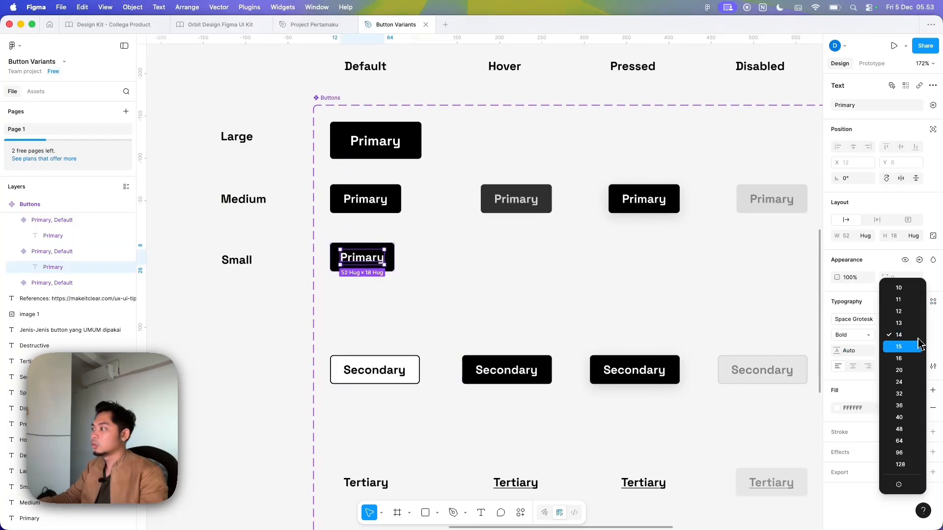
left_click(905, 320)
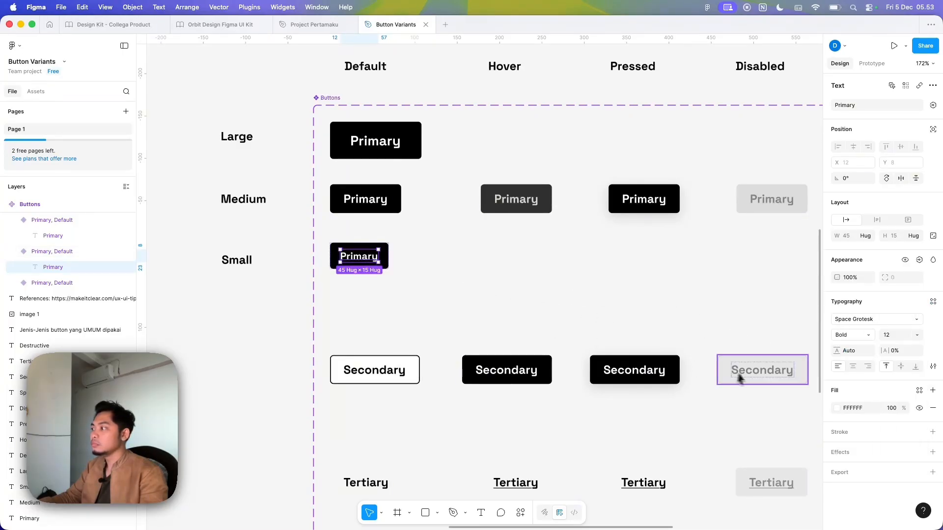
left_click(77, 253)
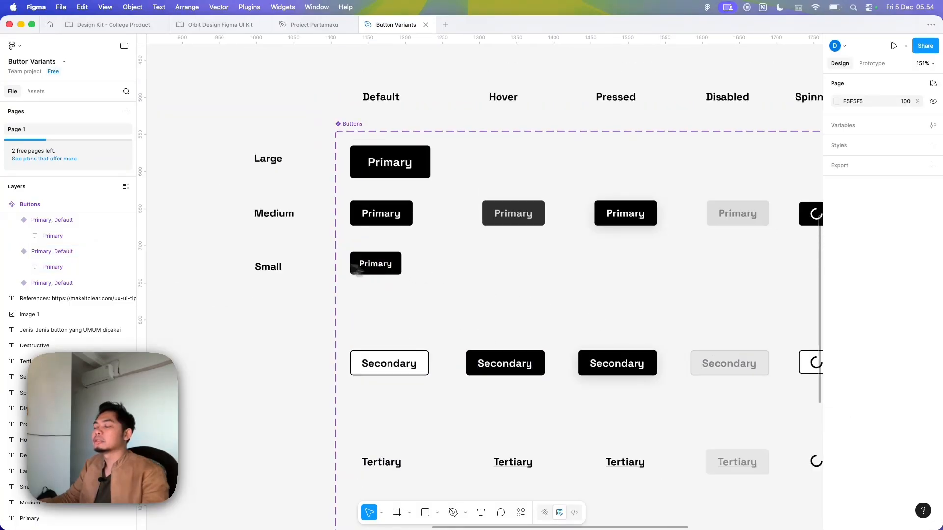
Set the Small Primary button's horizontal padding to 16.
scroll(310, 265, "up", 2)
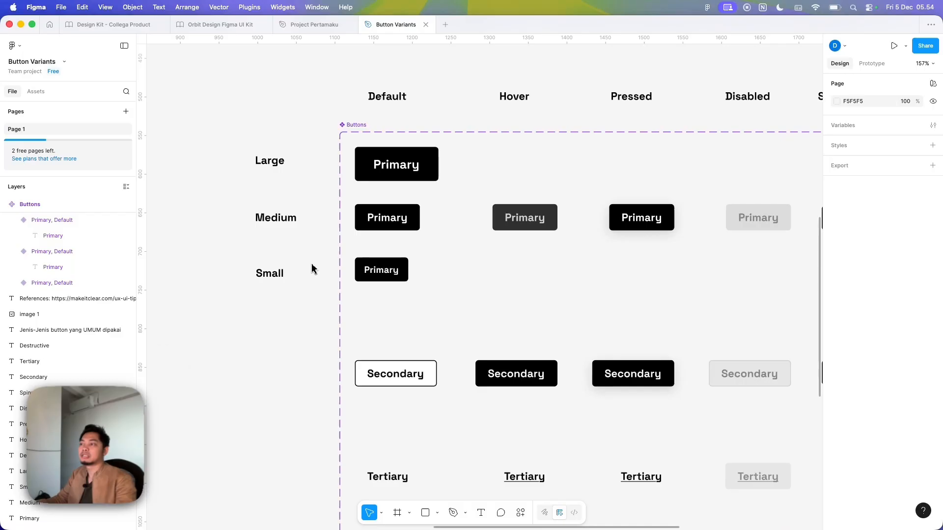
scroll(313, 269, "up", 1)
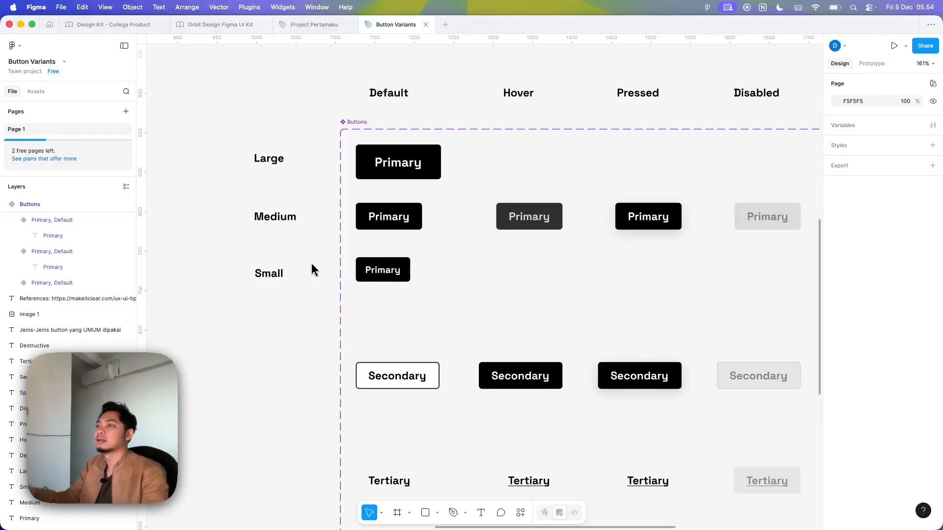
left_click(378, 269)
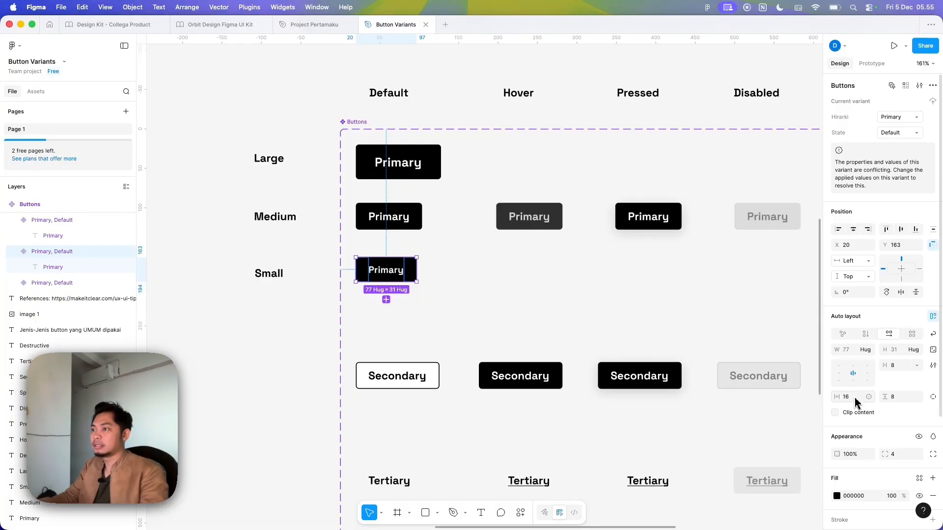
scroll(402, 216, "up", 3)
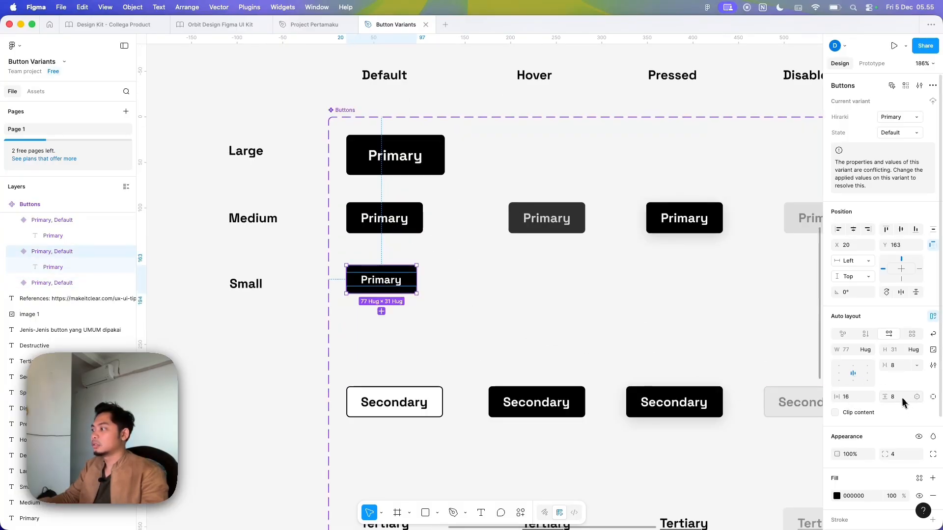
Set the Small Primary button's vertical padding to 6 and its horizontal padding to 12.
type("6")
left_click(862, 398)
type("12")
key("Return")
left_click(267, 315)
scroll(310, 337, "down", 3)
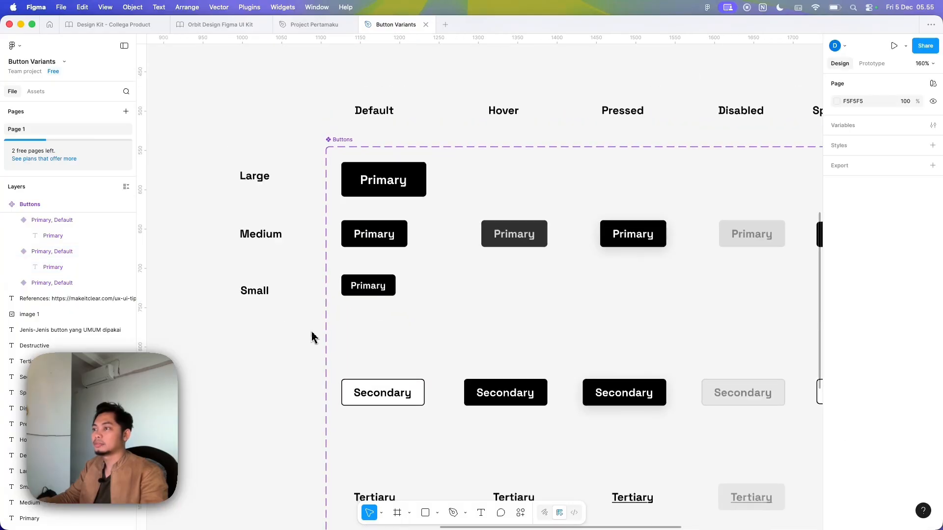
Add a variant property named Size with the value Medium to the Buttons component set.
scroll(314, 337, "up", 1)
scroll(300, 280, "right", 1)
scroll(301, 280, "left", 1)
left_click(400, 187)
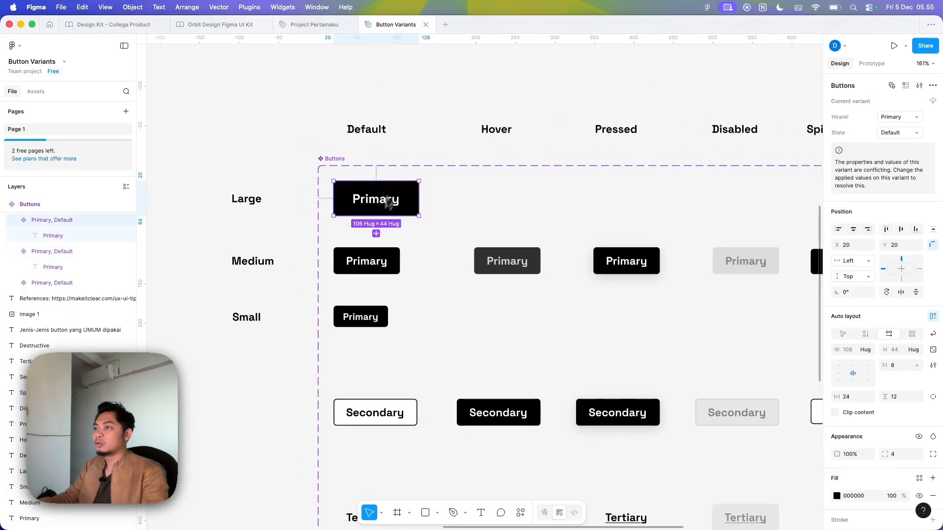
scroll(338, 286, "down", 2)
scroll(421, 215, "down", 2)
scroll(421, 214, "up", 1)
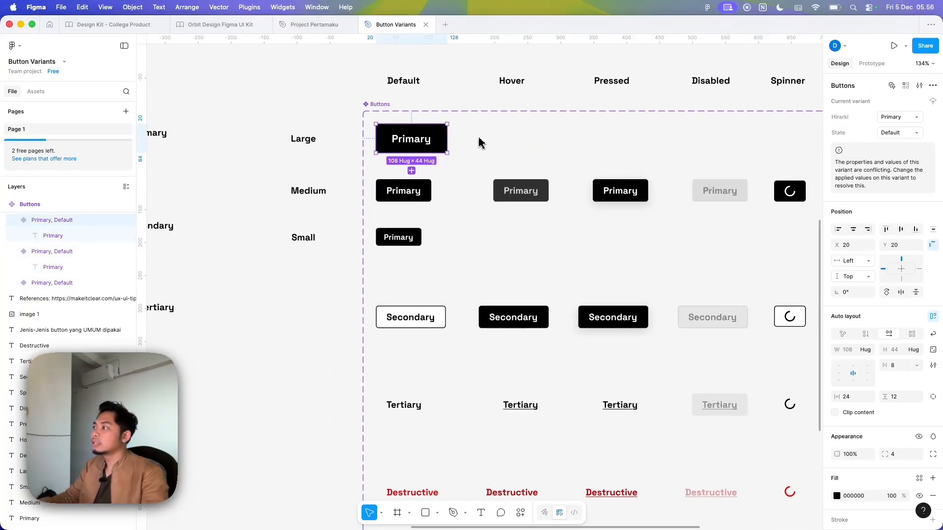
left_click(387, 112)
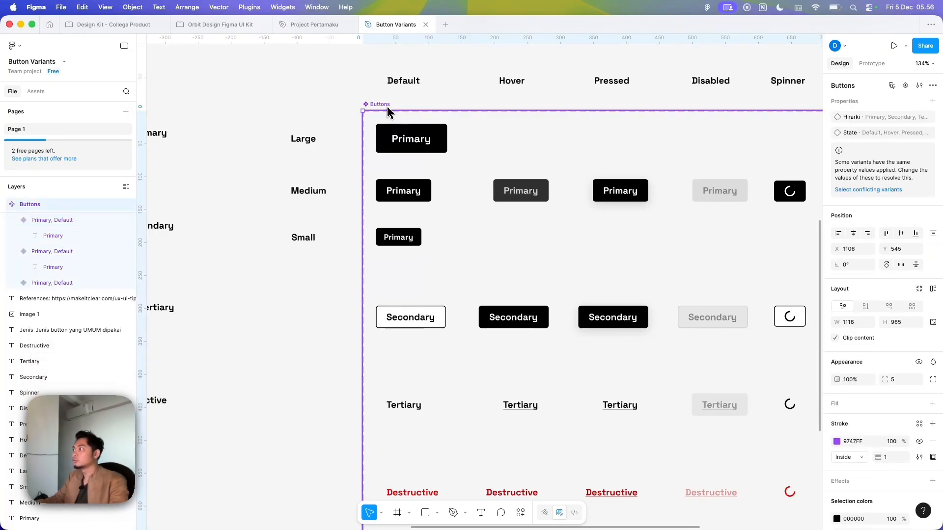
left_click(932, 106)
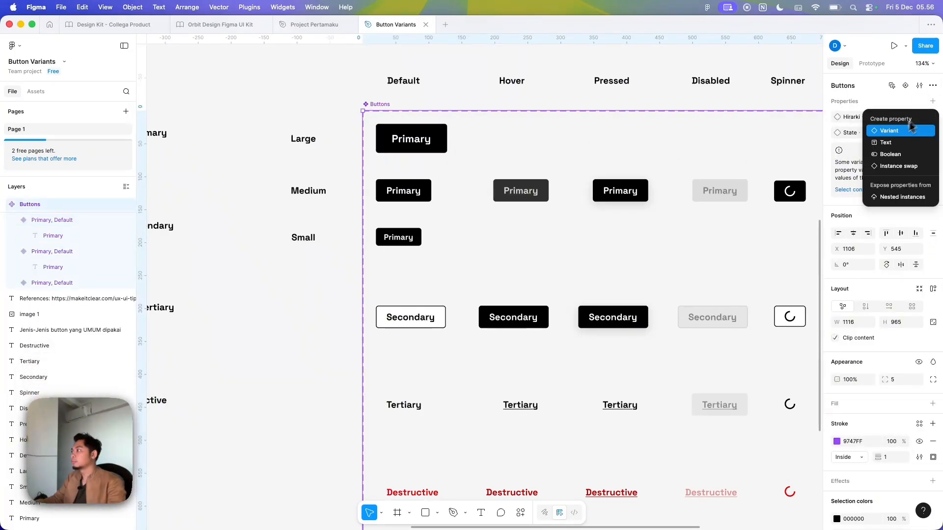
left_click(892, 131)
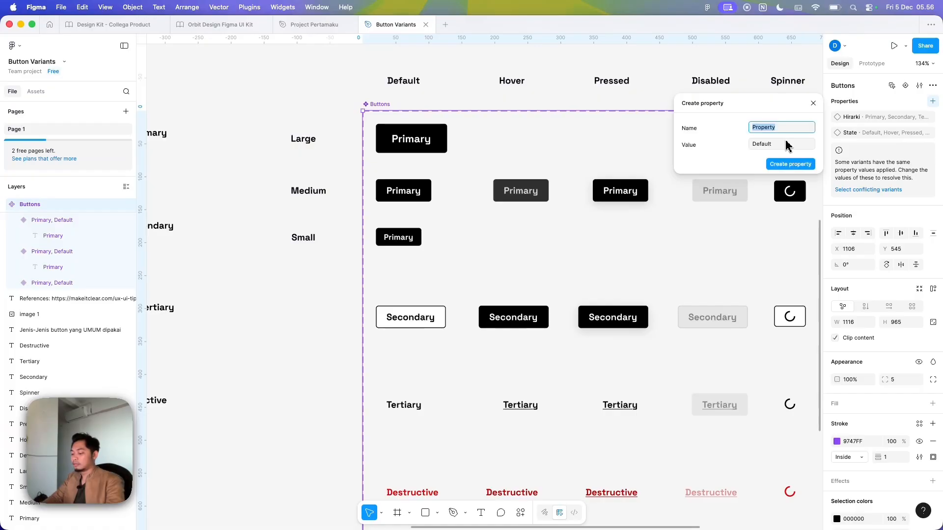
type("Size")
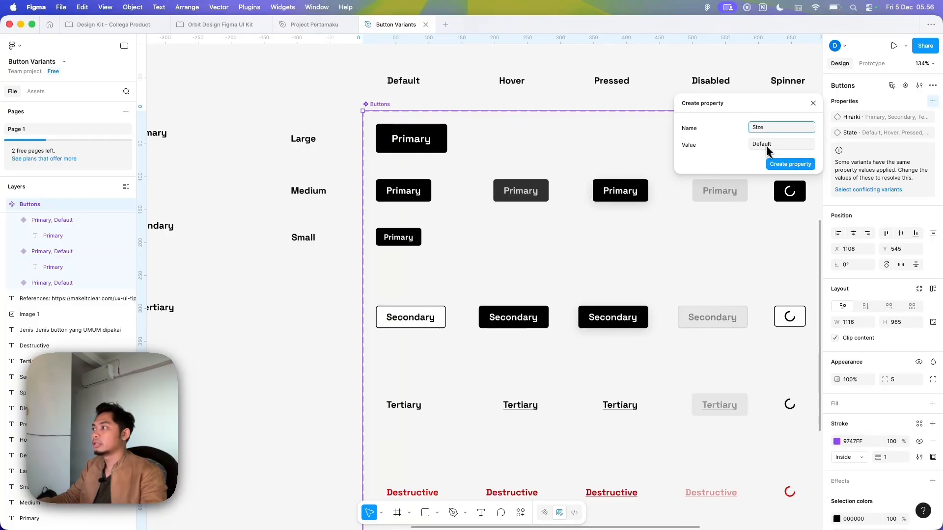
left_click(766, 146)
key("super+a")
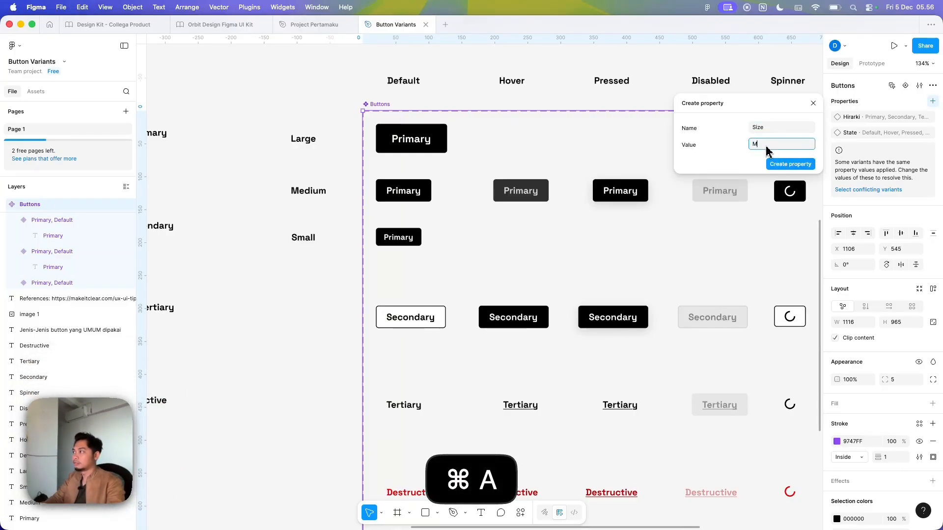
left_click(788, 164)
Check the Size value of the Medium-row Primary variants across the Default, Hover, Pressed and Disabled states.
left_click(403, 191)
left_click(522, 198)
left_click(607, 198)
left_click(735, 196)
left_click(429, 194)
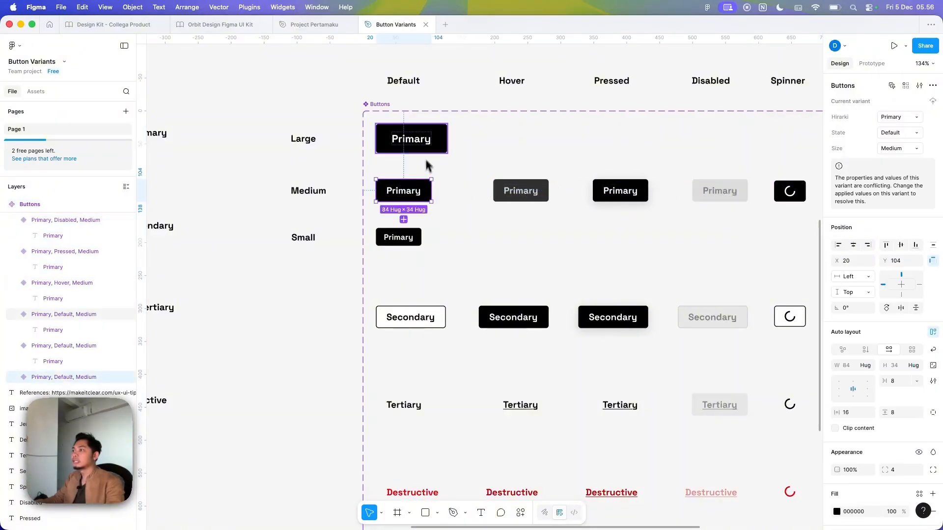
Assign a new Size value, Large, to the Default Primary variant in the Large row.
left_click(429, 149)
left_click(916, 148)
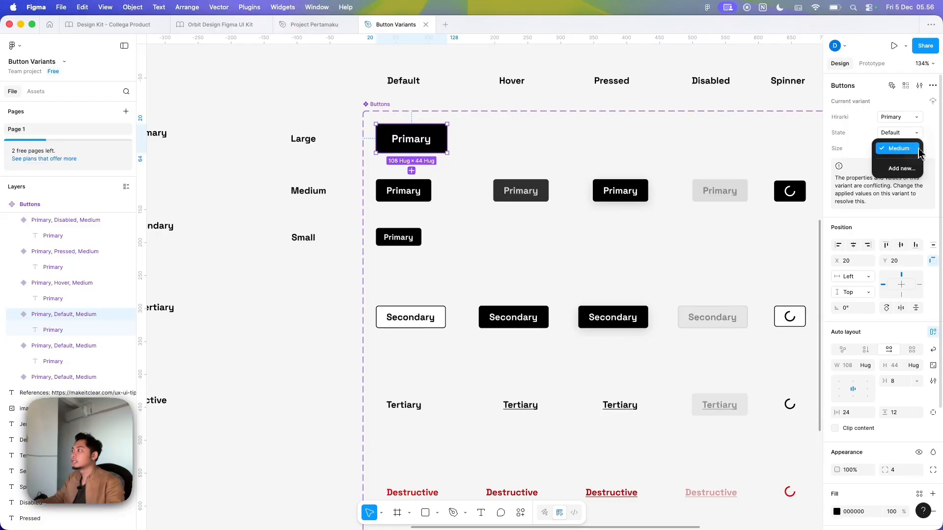
left_click(907, 168)
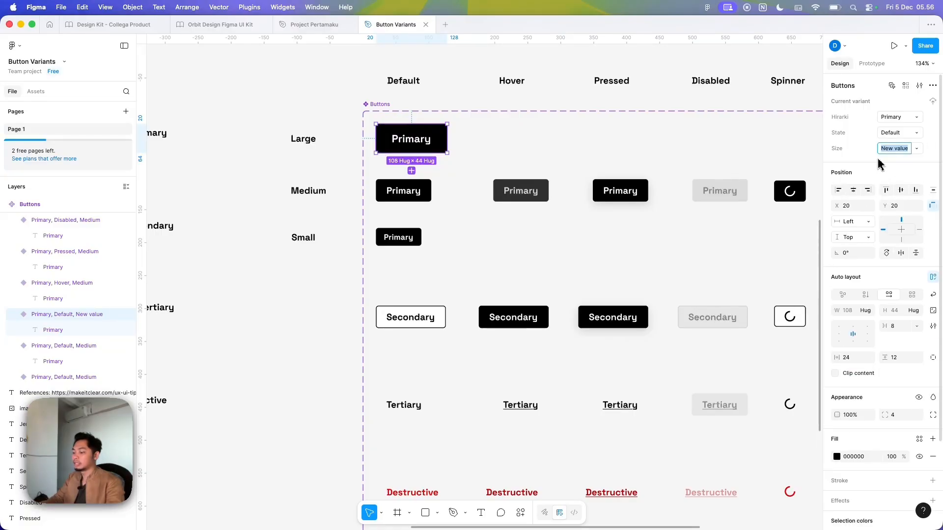
key("Return")
Assign a new Size value, Small, to the Default Primary variant in the Small row.
left_click(407, 237)
left_click(916, 148)
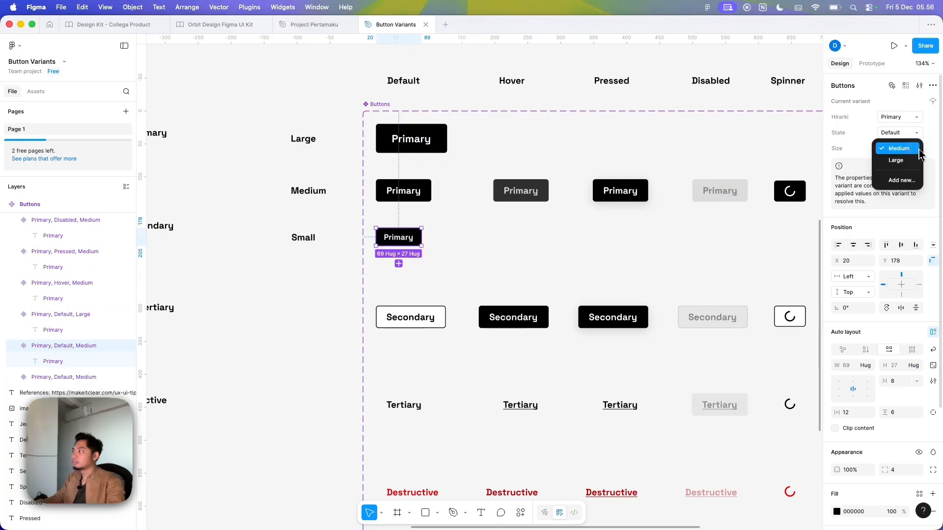
left_click(906, 180)
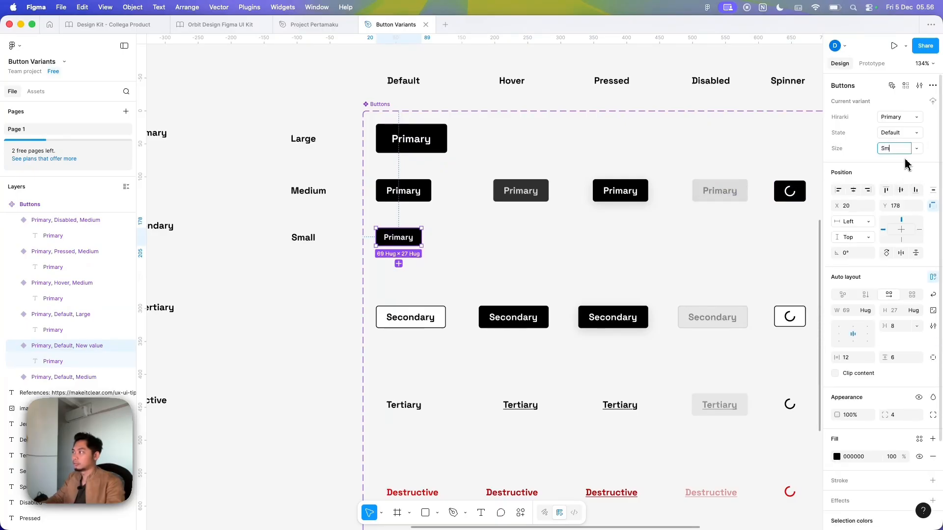
Review the Size values of the Default Primary variants and look over the whole button grid.
scroll(378, 224, "up", 2)
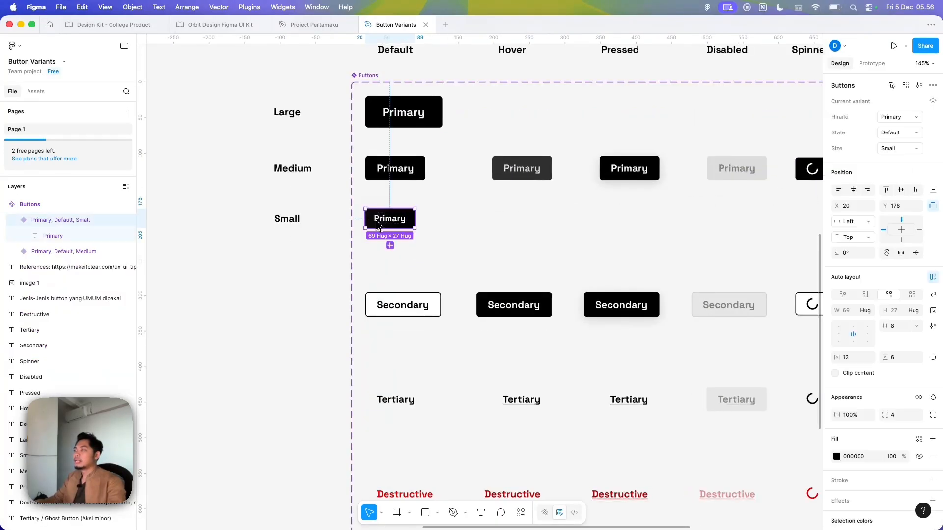
scroll(450, 234, "left", 2)
scroll(450, 234, "up", 1)
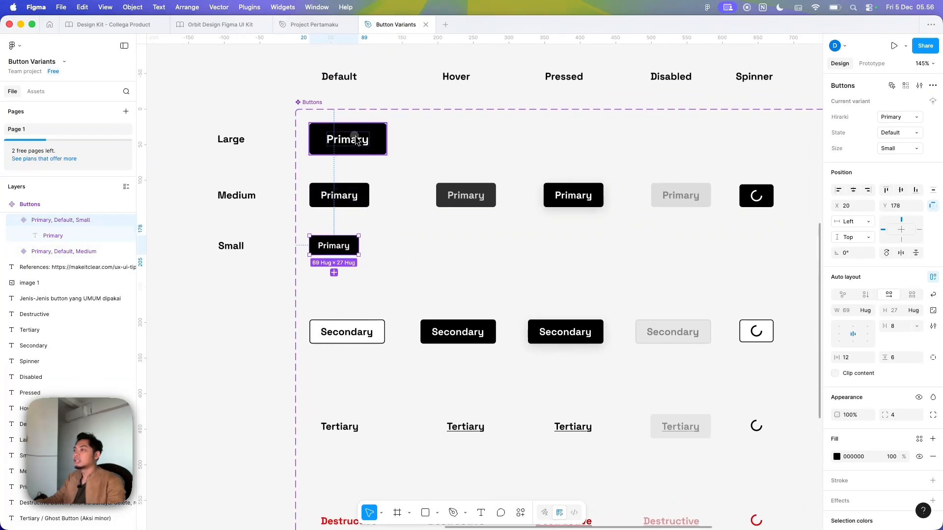
left_click(427, 113)
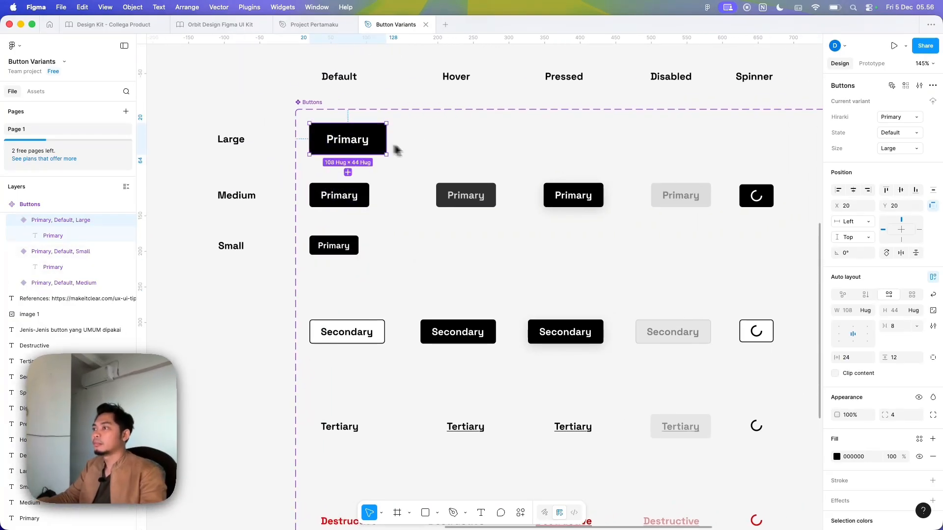
left_click(374, 181)
scroll(381, 183, "down", 3)
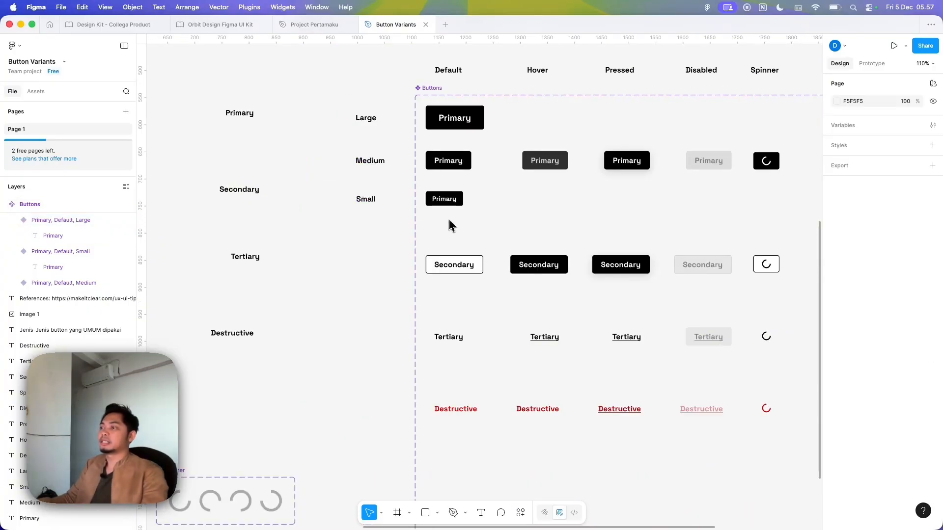
scroll(364, 253, "right", 3)
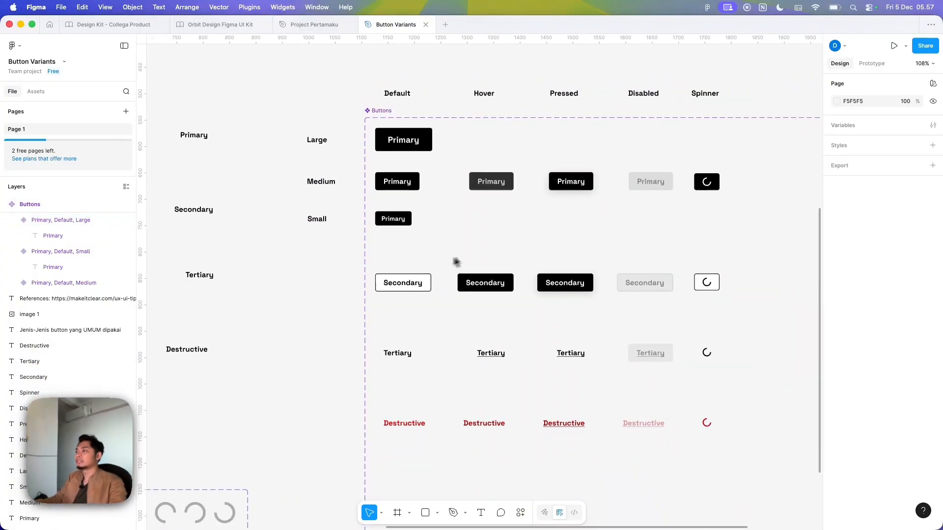
scroll(423, 264, "up", 1)
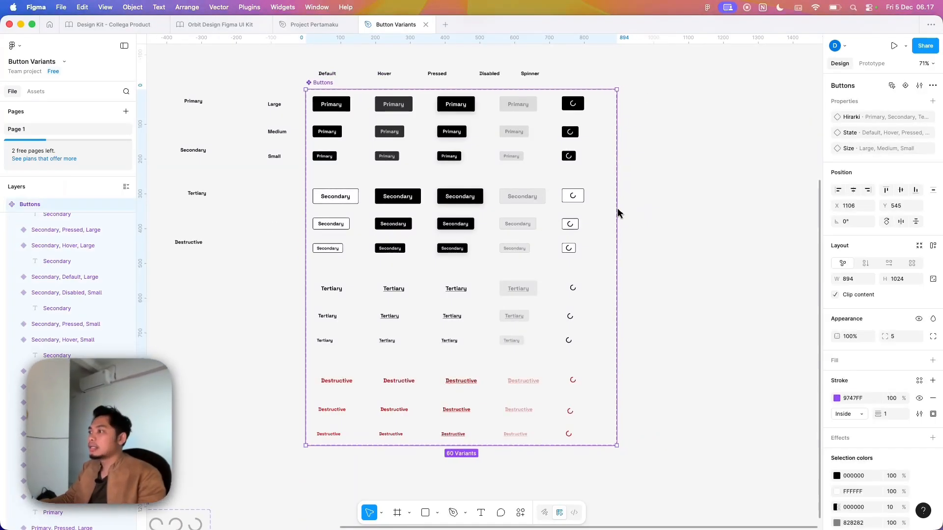
Narrow the Buttons component set's frame so its edge sits close to the Spinner column.
left_click_drag(617, 212, 596, 215)
left_click_drag(596, 213, 591, 213)
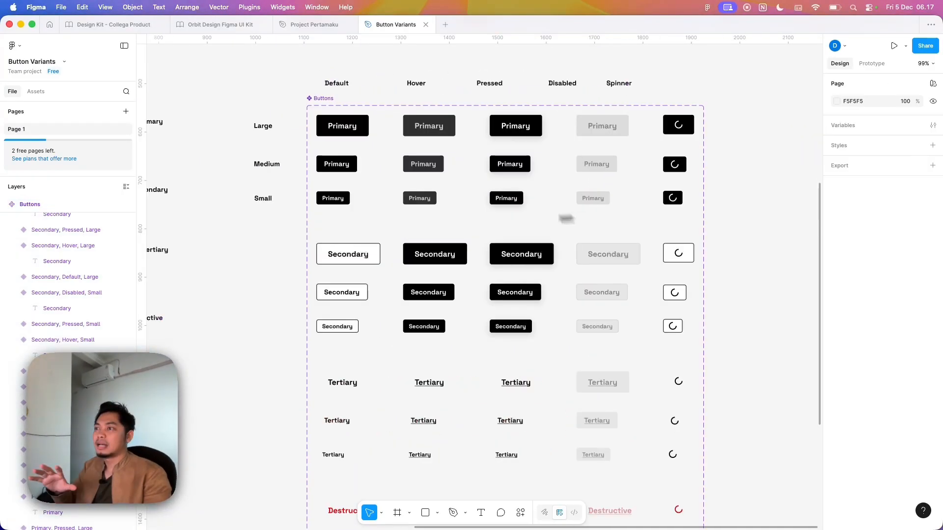
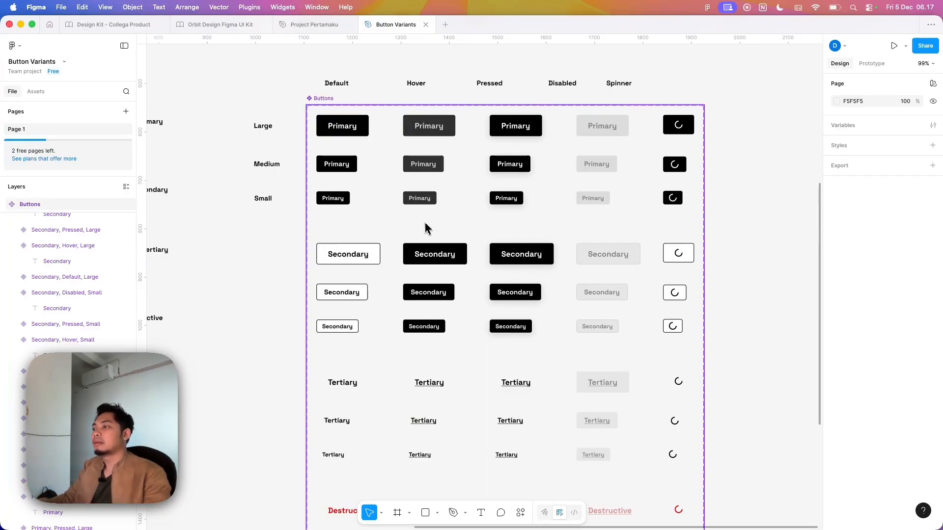
Switch Material Symbols to the Rounded style, search for cart, and insert the add_shopping_cart icon.
scroll(422, 227, "up", 3)
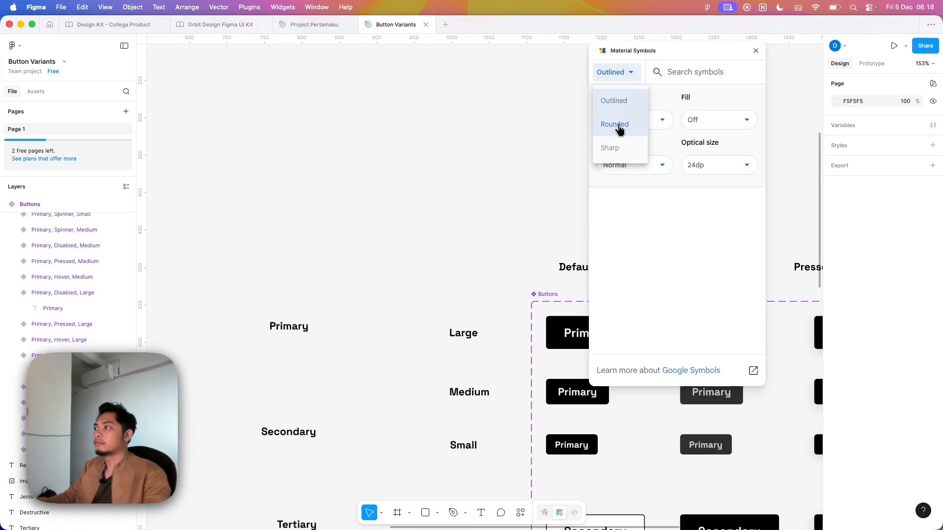
left_click(619, 124)
left_click_drag(698, 62, 383, 97)
left_click(364, 99)
type("cart")
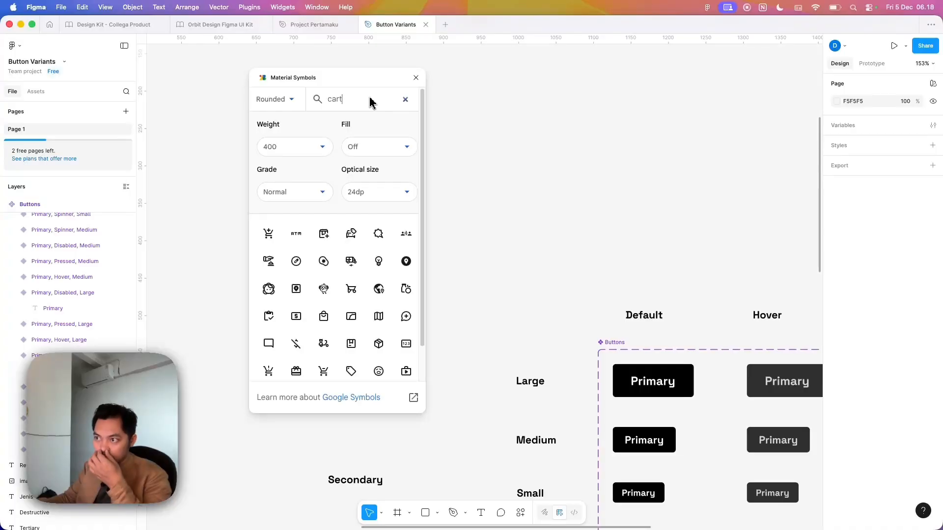
left_click(268, 234)
Search Material Symbols for arrow, insert arrow_forward, and place it beside the cart icon.
left_click(369, 100)
key("super+a")
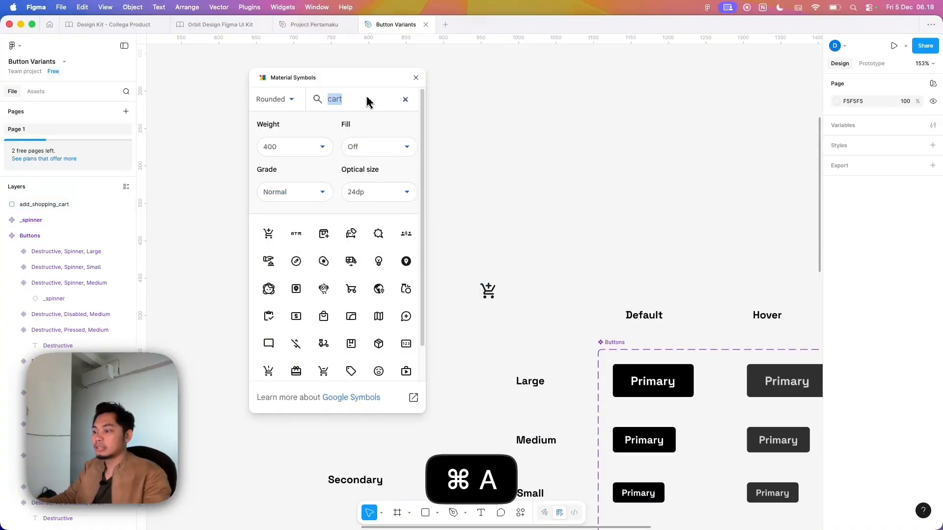
type("arrow")
left_click(350, 309)
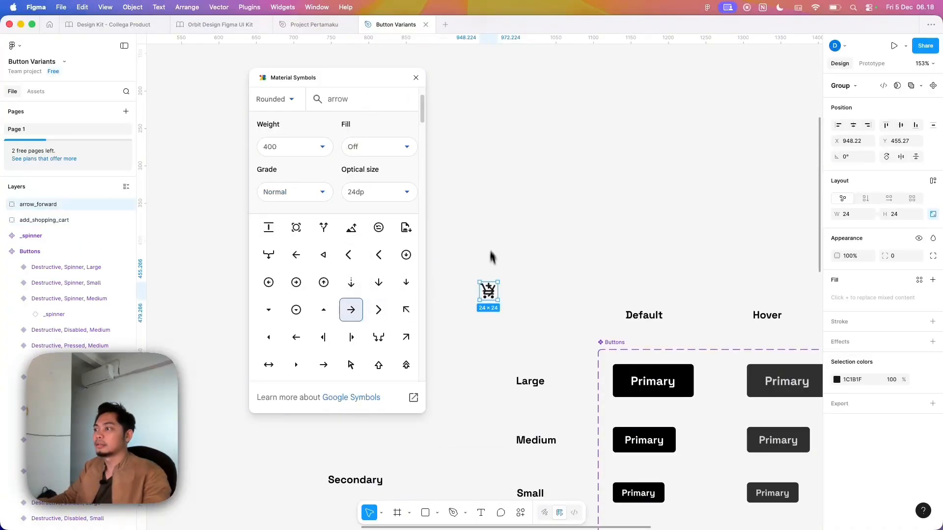
left_click_drag(501, 293, 552, 275)
left_click(418, 80)
Arrange the cart and arrow icons in a row above the button grid and make each a separate component.
scroll(491, 275, "up", 2)
left_click_drag(399, 217, 551, 355)
left_click_drag(490, 258, 430, 197)
left_click(933, 125)
left_click(568, 176)
left_click_drag(360, 135, 580, 271)
left_click(907, 86)
left_click(890, 118)
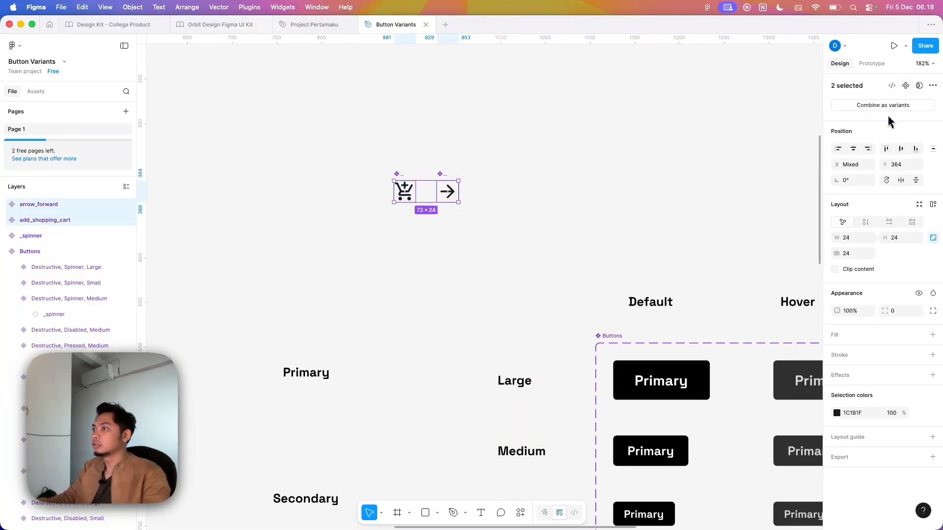
Copy the arrow_forward icon into the Large Default Primary button after its label and set its colour to FFFFFF.
left_click(339, 126)
key("super+c")
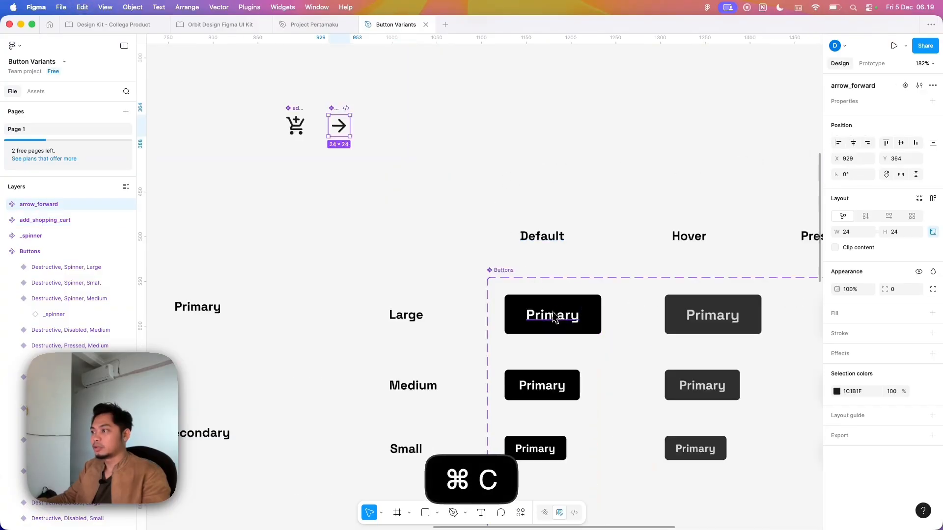
double_click(554, 317)
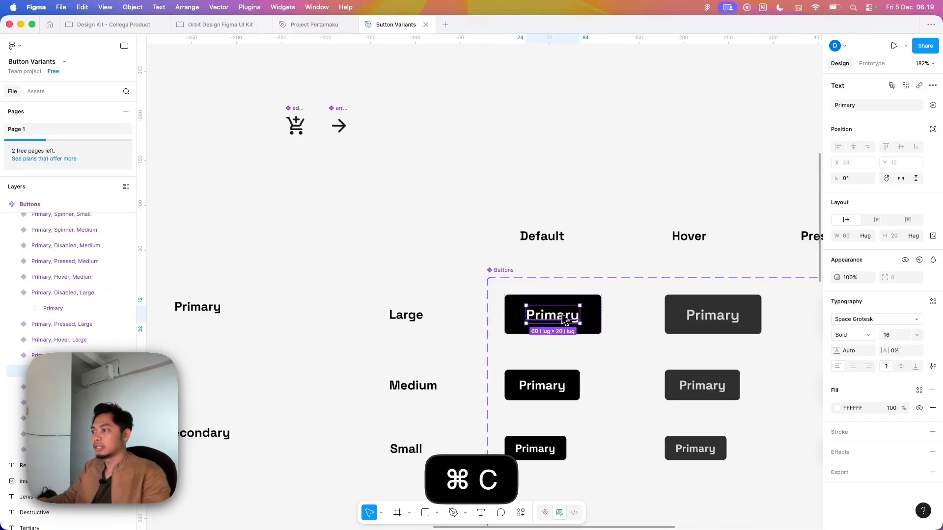
key("super+v")
left_click(867, 376)
type("FFFFFF")
key("Return")
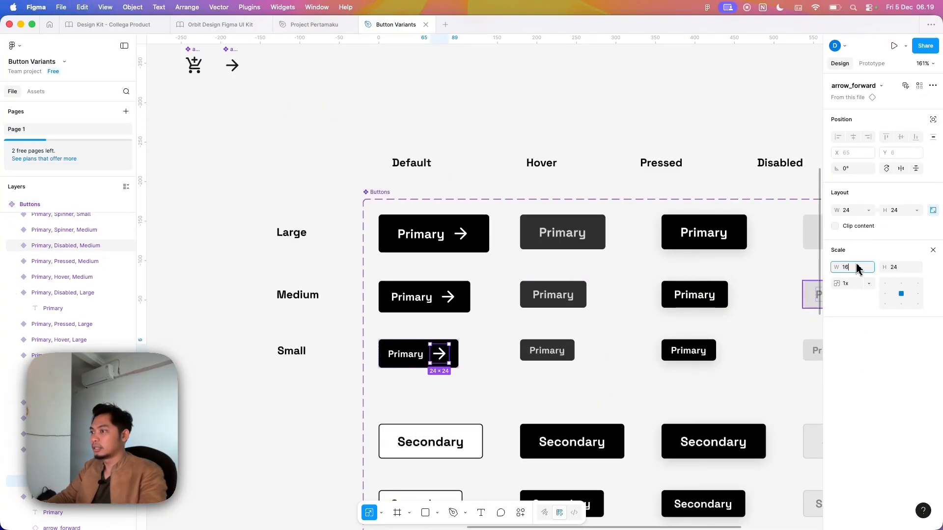
Scale the arrow icon in the Small Default Primary button to a width of 16.
left_click(856, 267)
type("16")
key("Return")
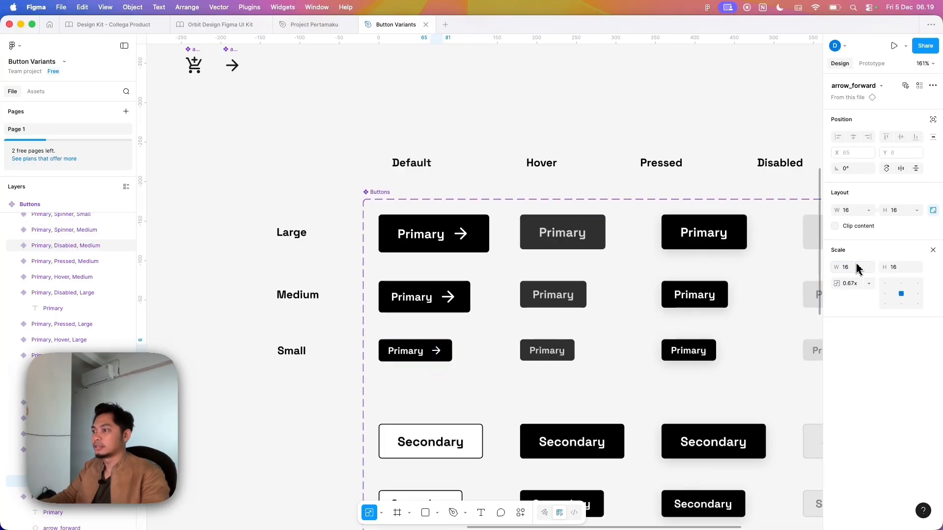
Copy the add_shopping_cart icon into the Default Primary buttons ahead of their labels.
left_click(191, 55)
key("super+c")
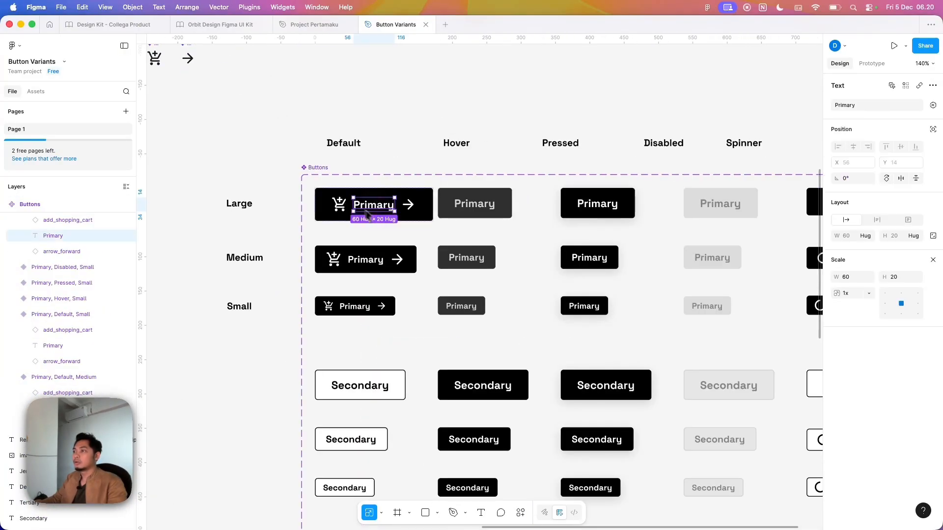
Copy the cart and arrow icons from the Large Default Primary button into the Large Hover, Pressed and Disabled Primary buttons.
left_click(340, 204)
key("k")
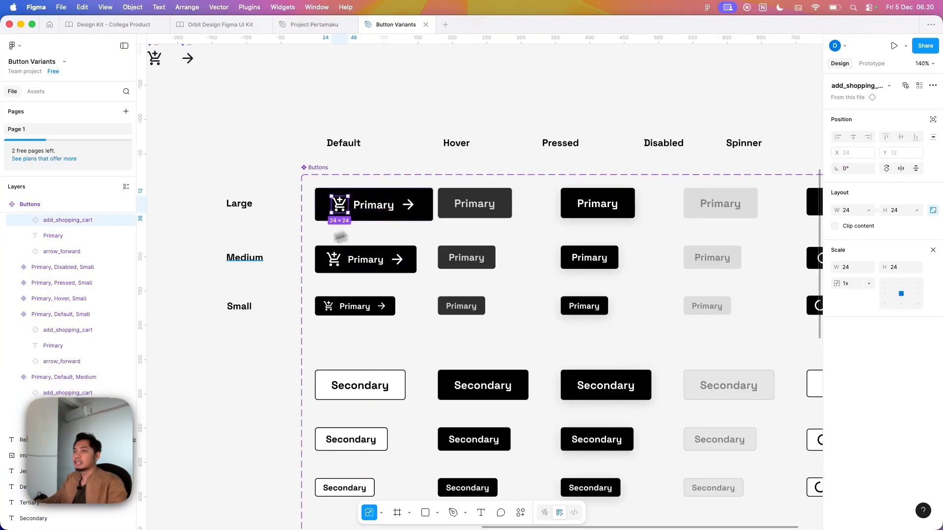
left_click(467, 207)
key("super+c")
key("super+v")
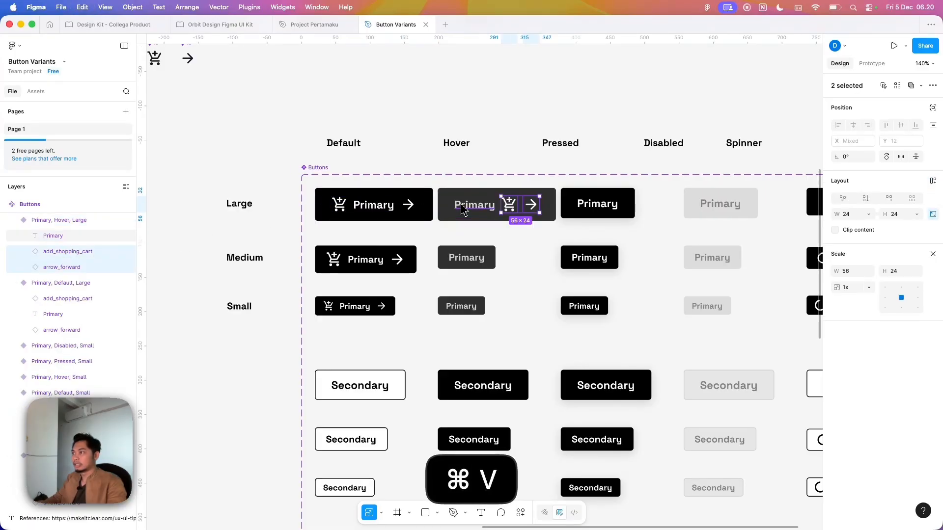
left_click(597, 203)
key("super+v")
scroll(540, 230, "right", 3)
left_click(720, 203)
key("super+v")
left_click(820, 380)
Add the cart icon before and the arrow after the label in the Medium Hover, Pressed and Disabled Primary buttons.
left_click(444, 238)
key("super+v")
key("Left")
left_click(560, 238)
key("super+v")
left_click(621, 229)
key("super+v")
key("Left")
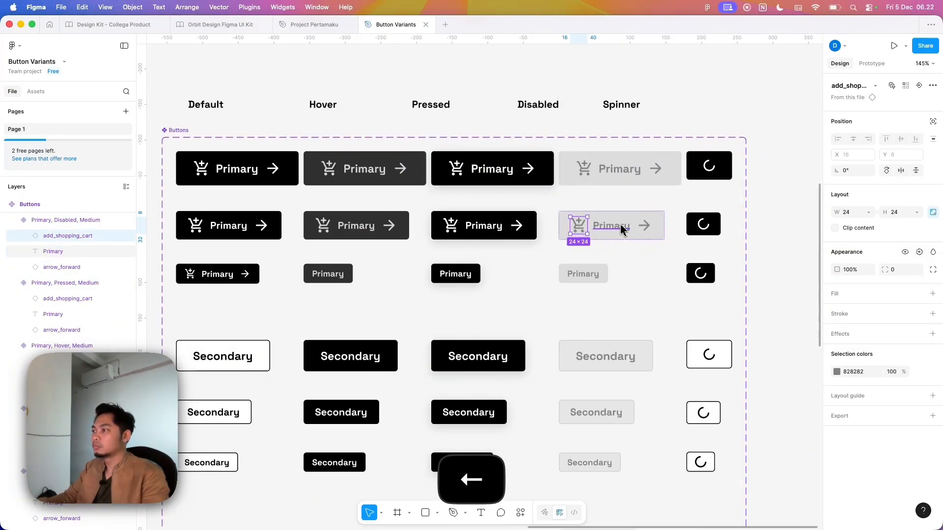
Add the cart and arrow icons around the label in the Small Hover, Pressed and Disabled Primary buttons.
left_click(353, 308)
key("super+v")
key("Left")
left_click(516, 313)
key("super+v")
left_click(686, 309)
key("super+v")
scroll(639, 328, "up", 3)
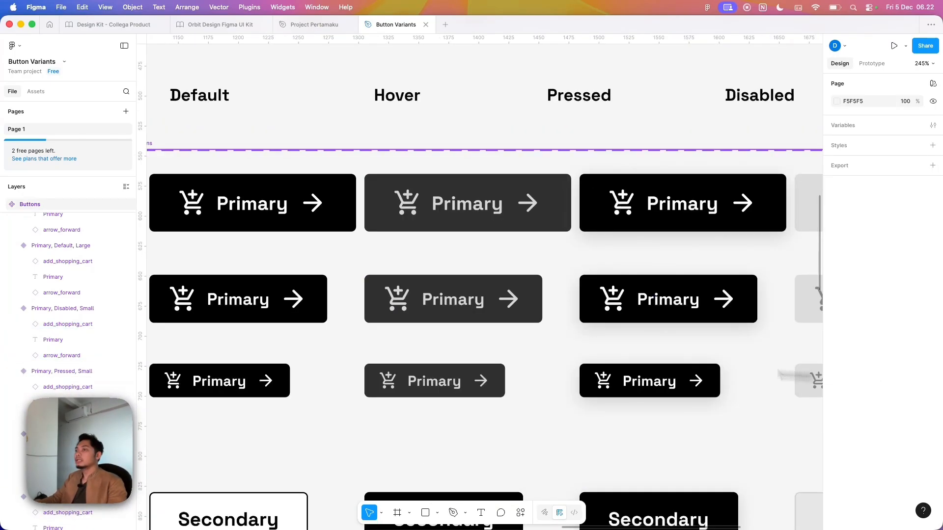
Create a text property named Label Button with the value Primary on the Large Default Primary button's label.
scroll(417, 372, "down", 5)
scroll(438, 362, "down", 3)
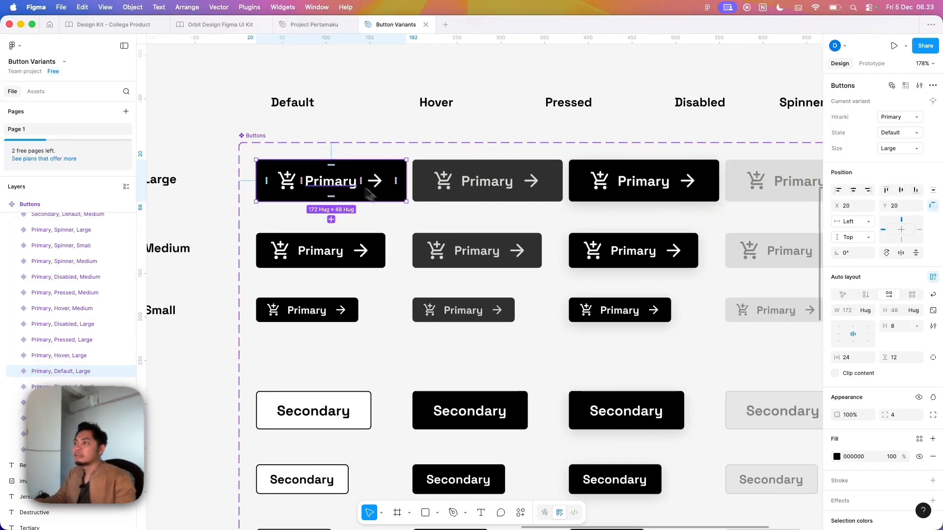
scroll(346, 164, "up", 2)
left_click(344, 126)
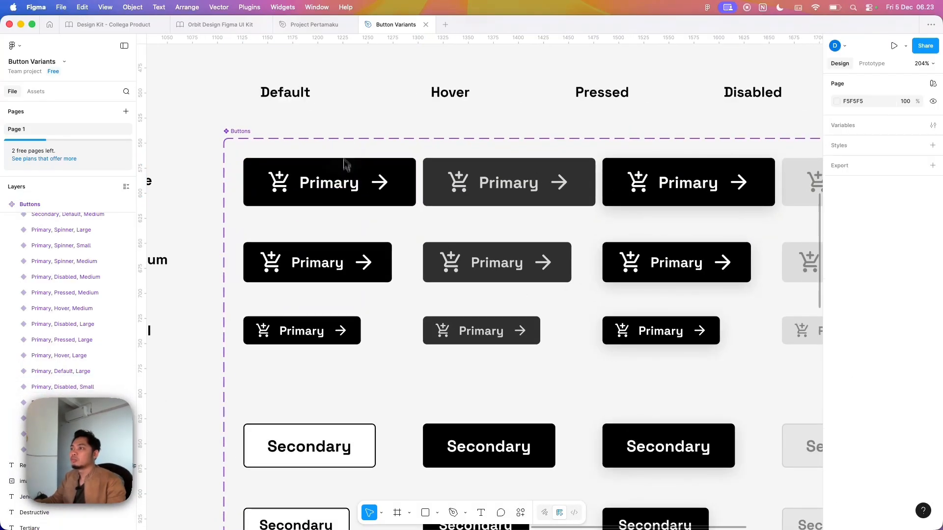
double_click(345, 185)
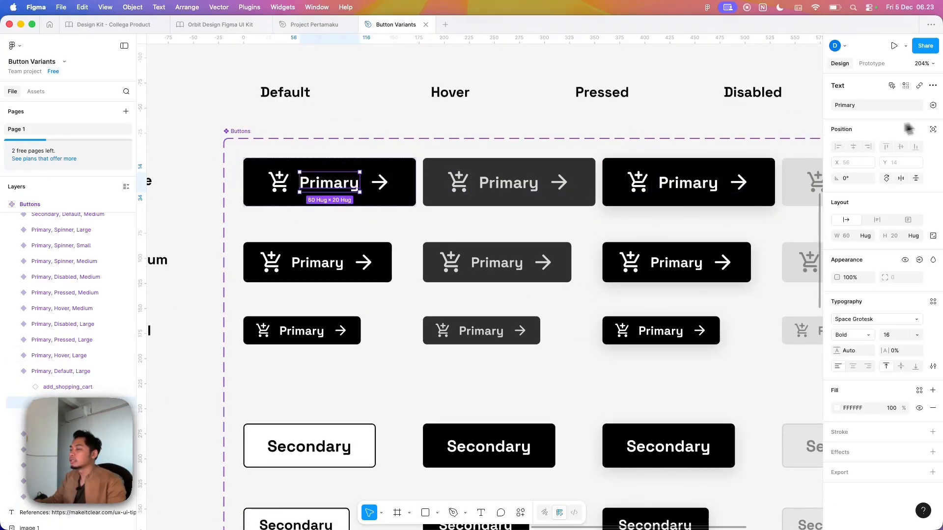
left_click(339, 129)
double_click(331, 187)
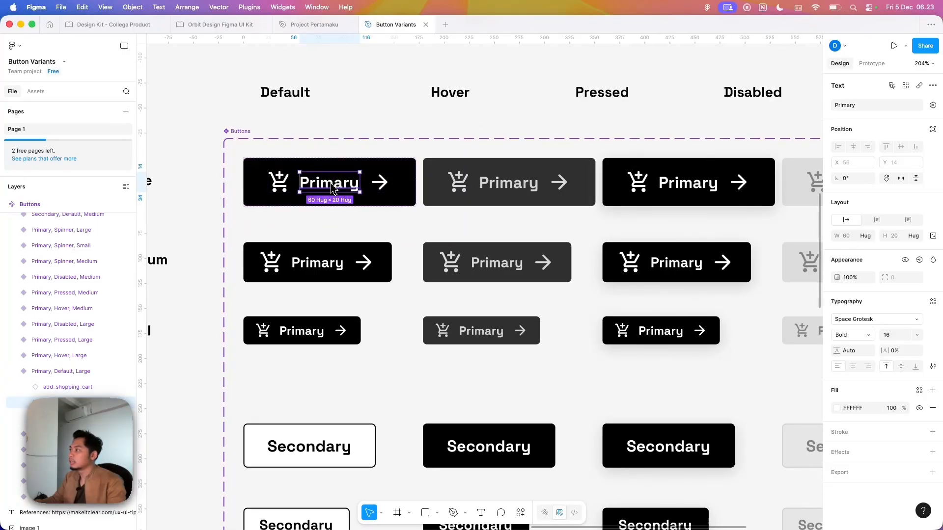
left_click(932, 105)
left_click(926, 142)
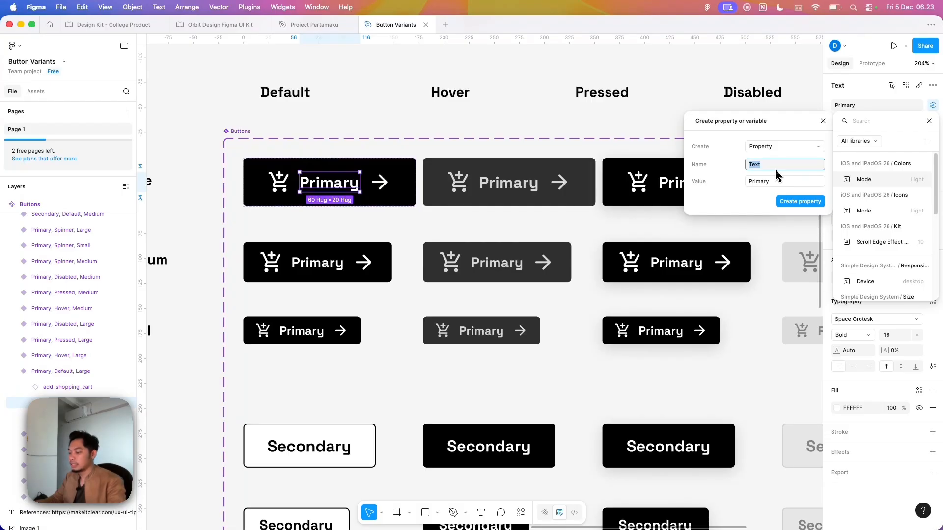
type("Label Button")
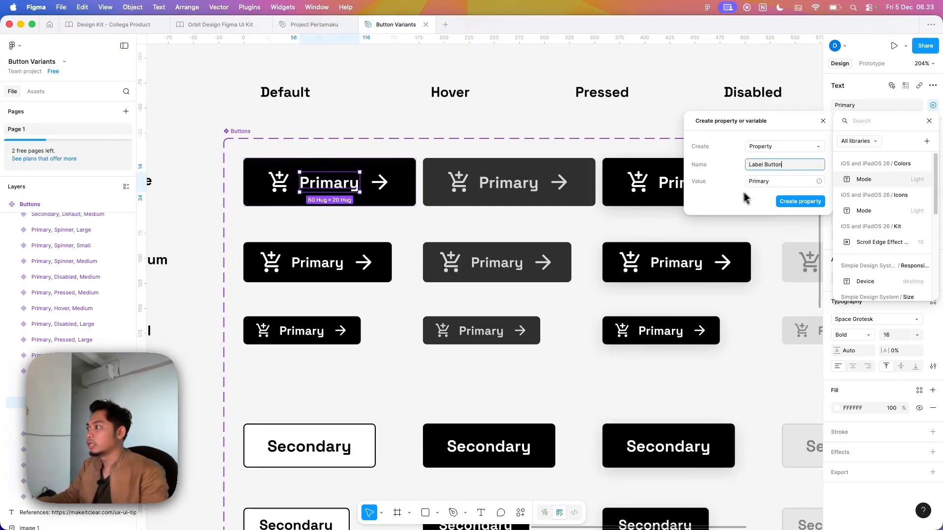
left_click(793, 203)
Apply the Label Button property to the labels of all other Large, Medium and Small Primary buttons, from Default to Disabled.
double_click(514, 187)
scroll(540, 194, "down", 2)
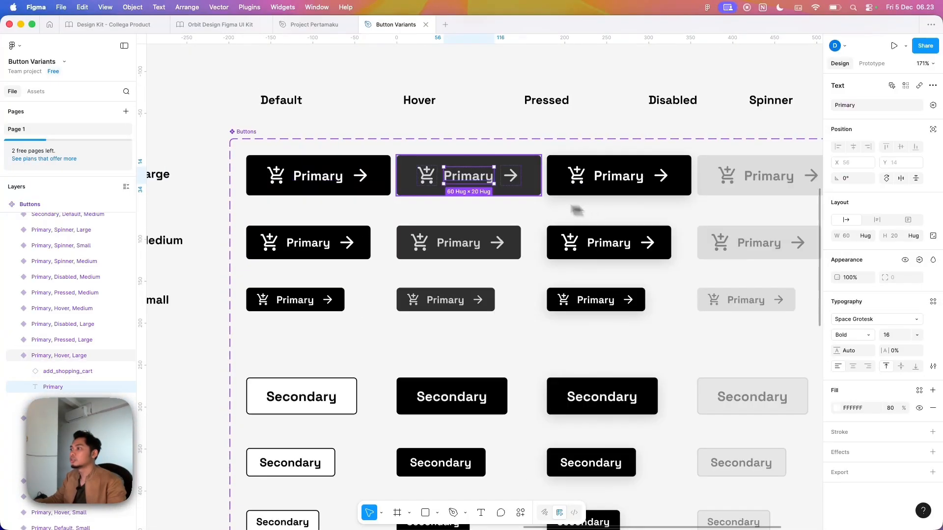
scroll(467, 197, "right", 2)
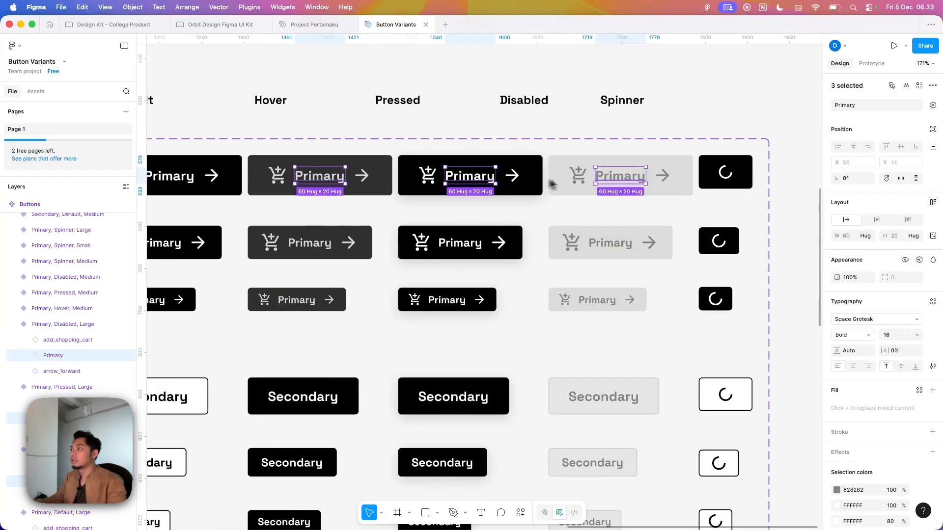
scroll(551, 182, "down", 1)
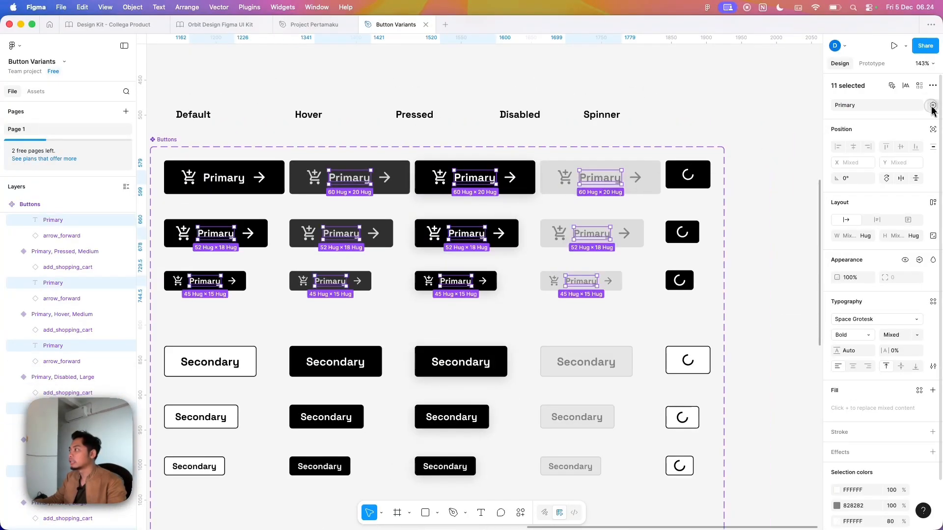
left_click(931, 107)
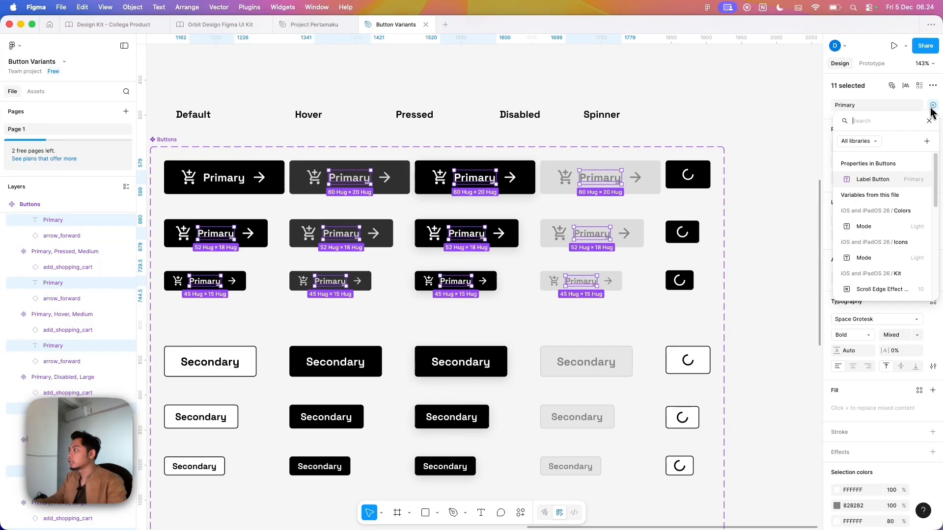
left_click(873, 180)
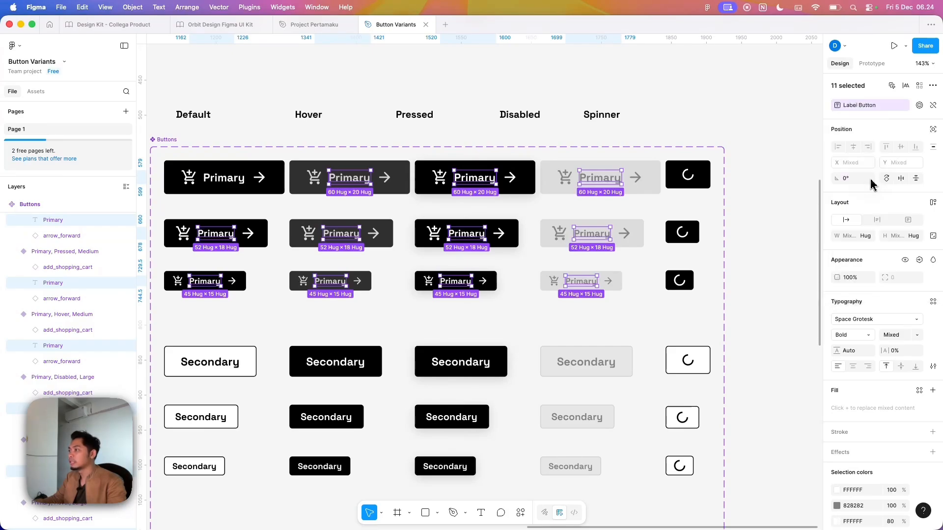
Create a visibility property named Show Icon Right, set to False, on the arrow icon of the Large Default Primary button.
left_click(341, 191)
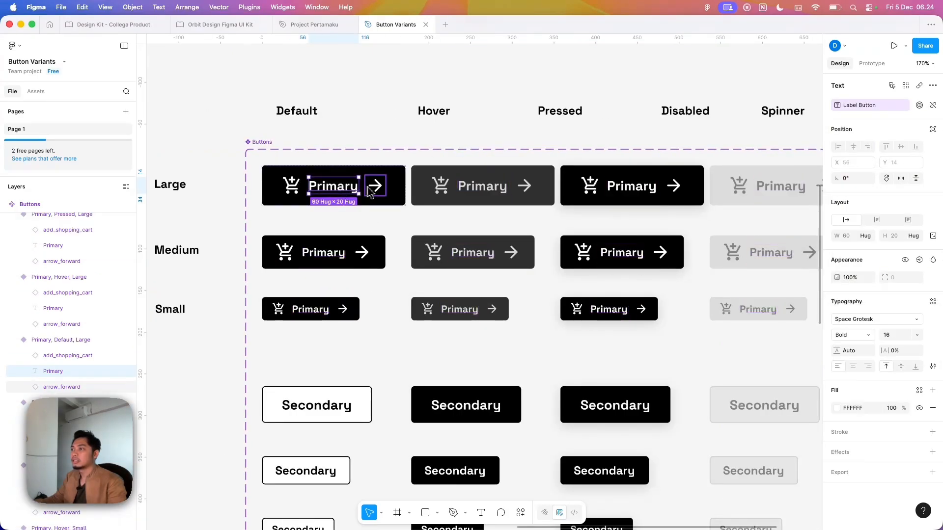
left_click(373, 189)
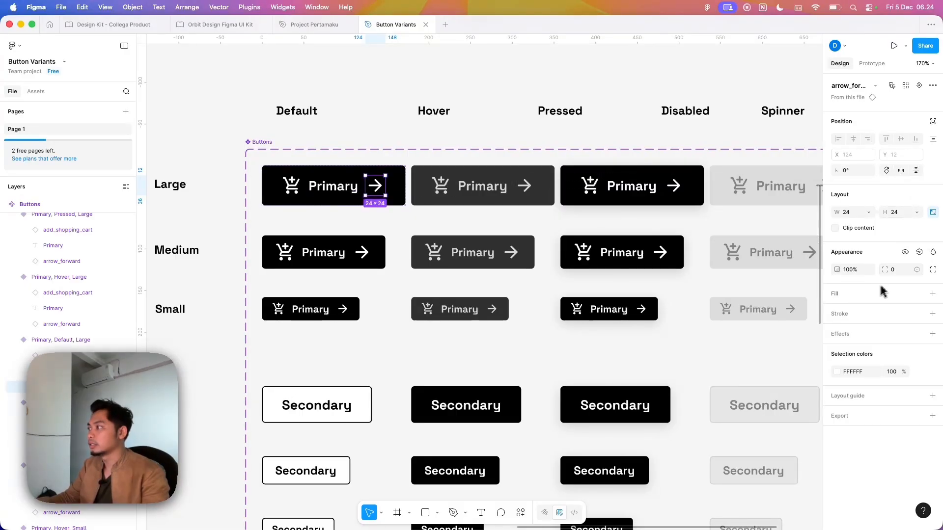
left_click(917, 255)
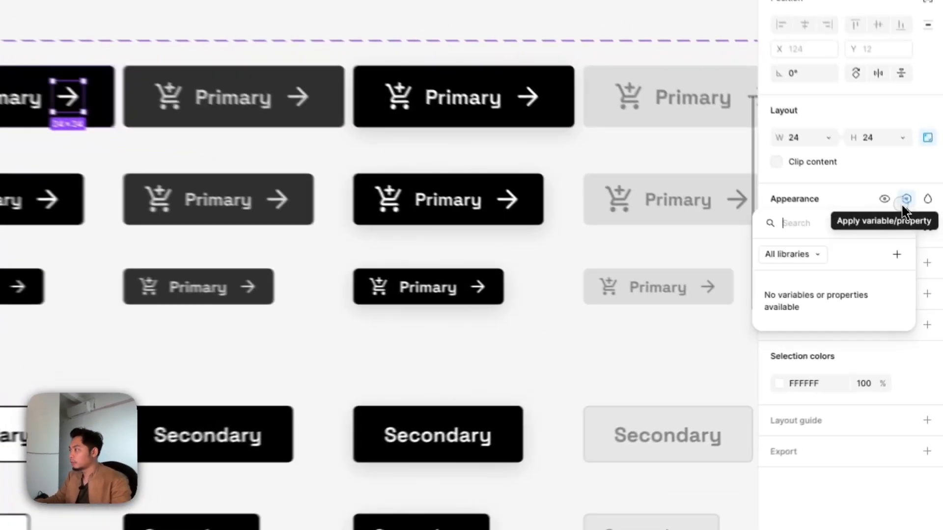
left_click(912, 288)
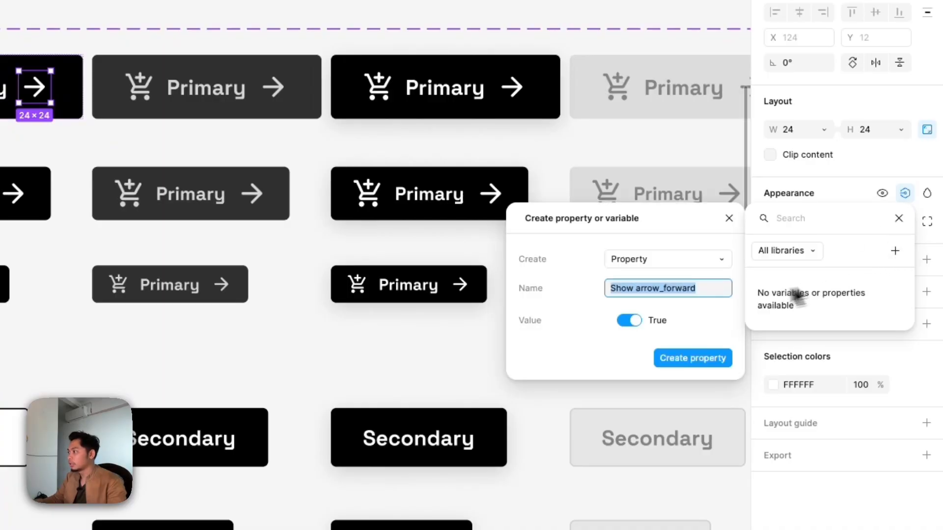
key("Right")
key("BackSpace")
key("BackSpace")
key("BackSpace")
key("BackSpace")
key("BackSpace")
key("BackSpace")
key("BackSpace")
key("BackSpace")
type("Icon")
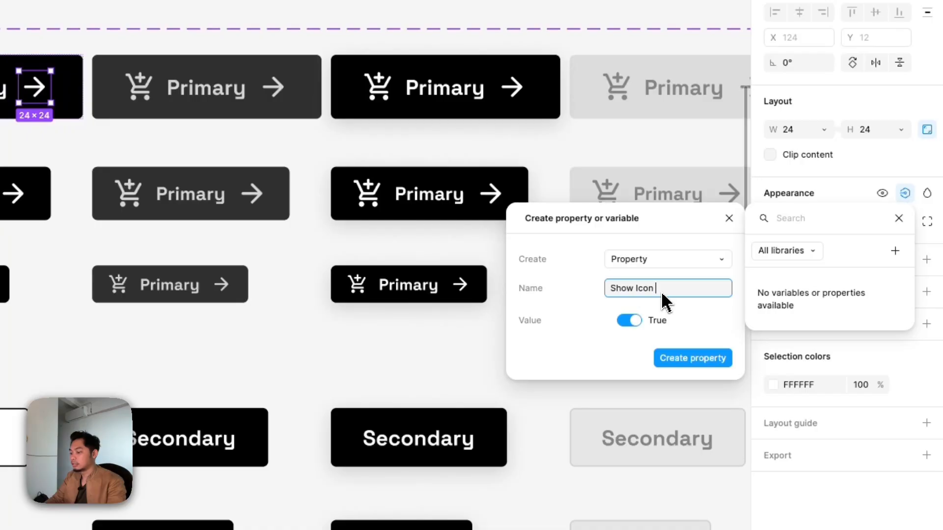
type(" Right")
left_click(630, 321)
left_click(693, 363)
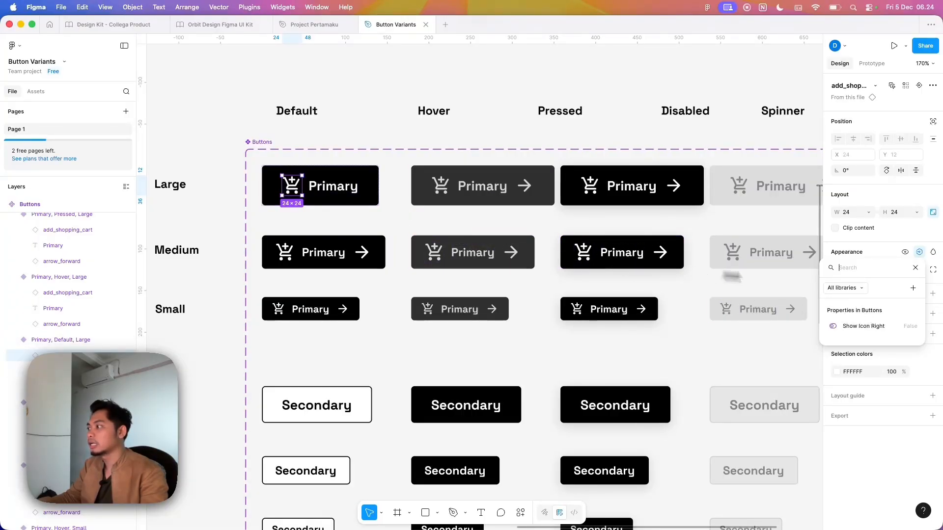
Create a visibility property named Show Icon Left, set to False, on the cart icon of the Large Default Primary button.
left_click(912, 288)
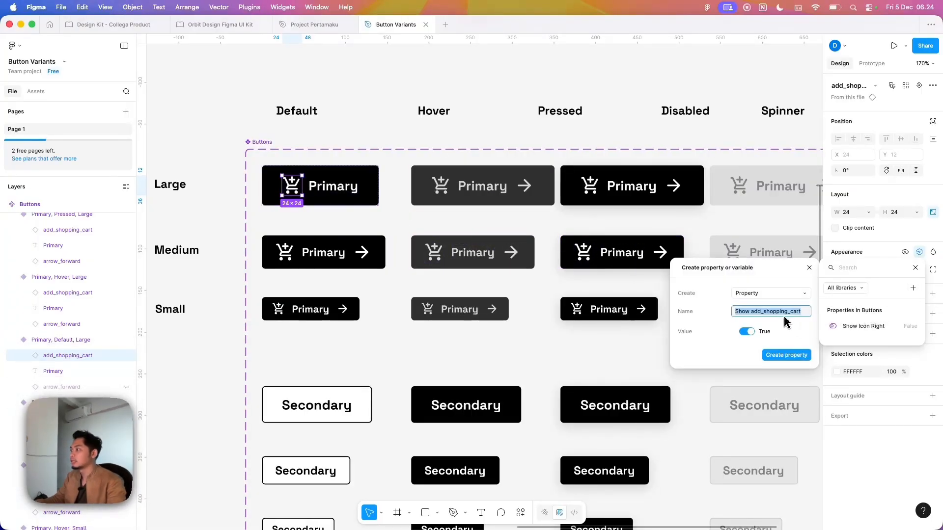
key("Right")
key("BackSpace")
key("BackSpace")
key("BackSpace")
key("BackSpace")
key("BackSpace")
key("BackSpace")
key("BackSpace")
key("BackSpace")
key("BackSpace")
key("BackSpace")
key("BackSpace")
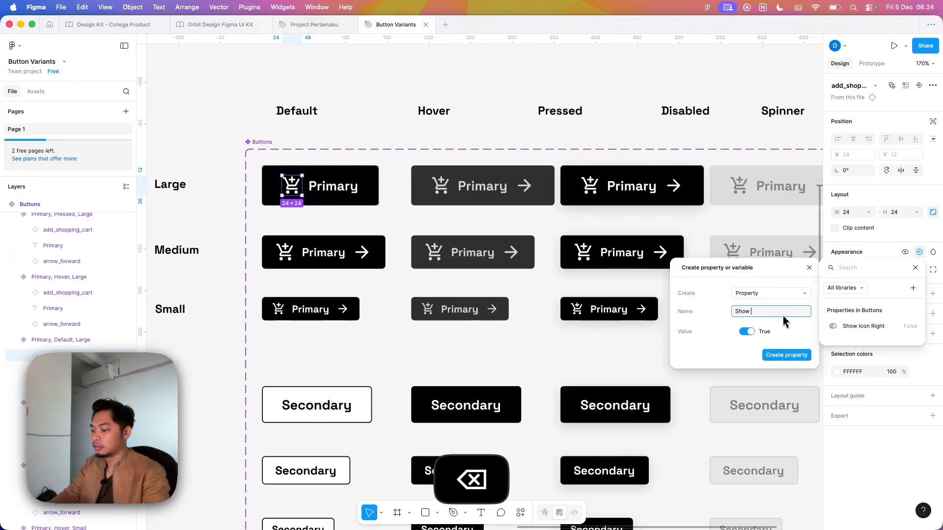
type("Left")
left_click(746, 332)
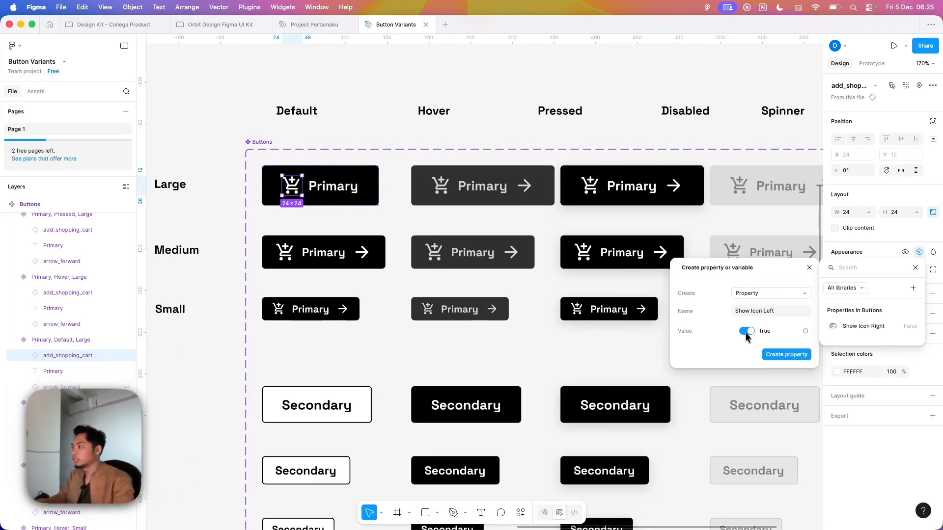
left_click(783, 356)
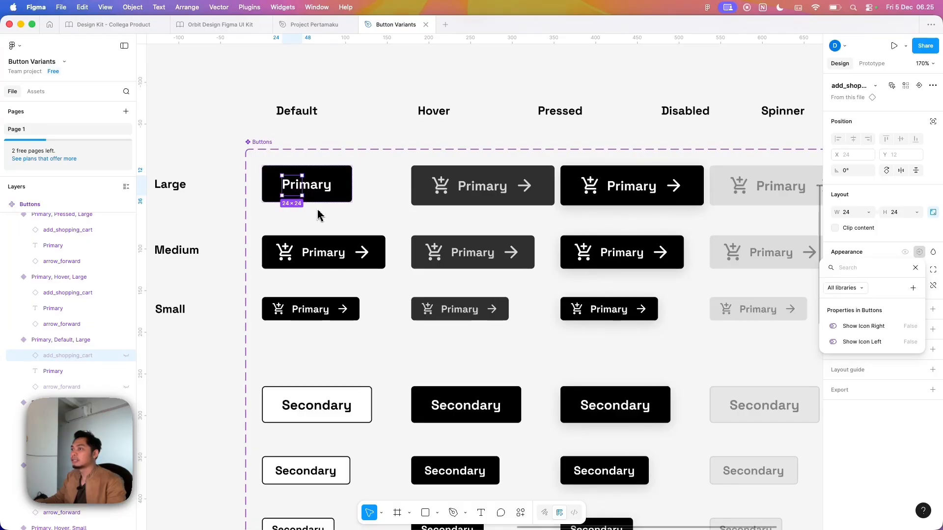
Create an instance swap property named Icon Right with the value arrow_forward on the Large Default Primary button's hidden arrow.
left_click(326, 184)
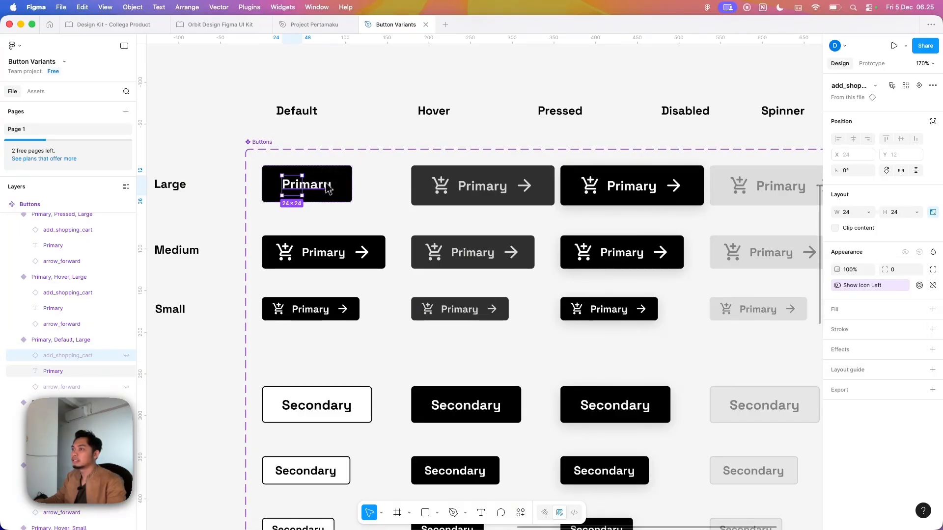
left_click(329, 187)
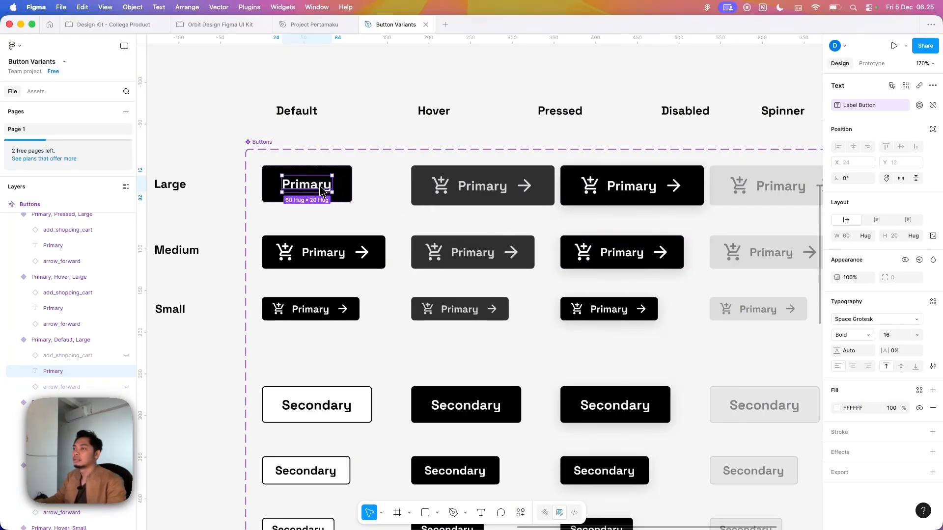
left_click(80, 388)
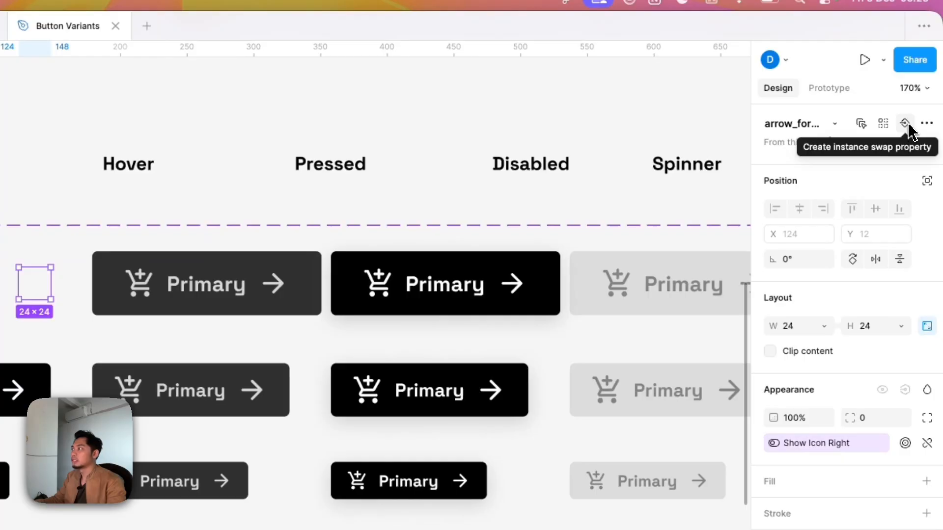
left_click(908, 126)
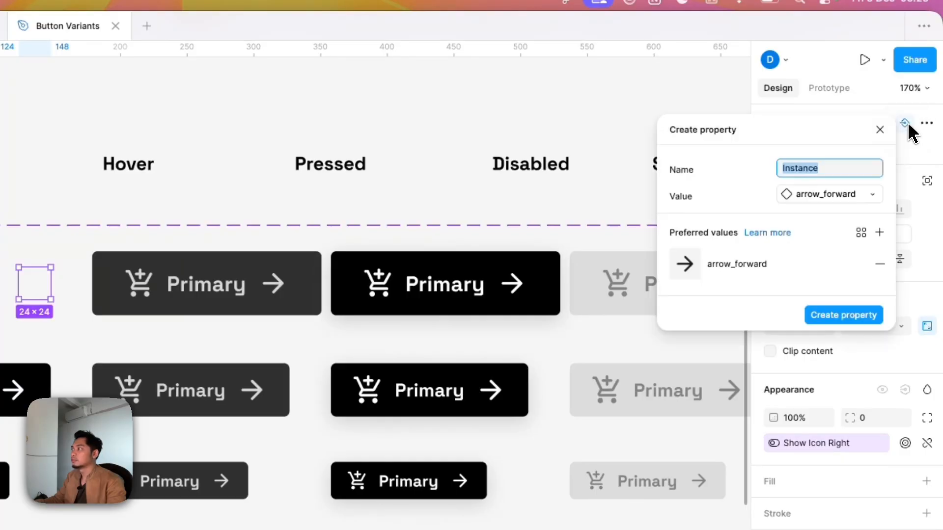
type("Icon Right")
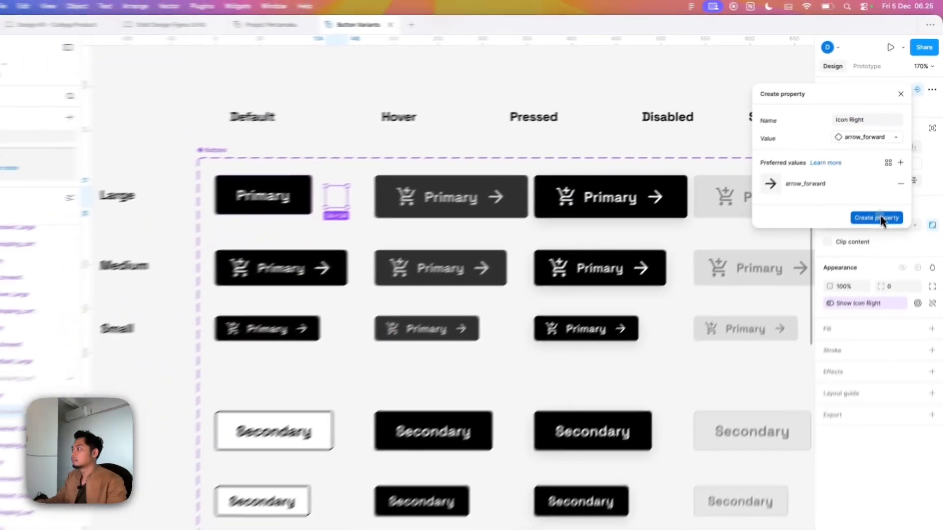
left_click(843, 315)
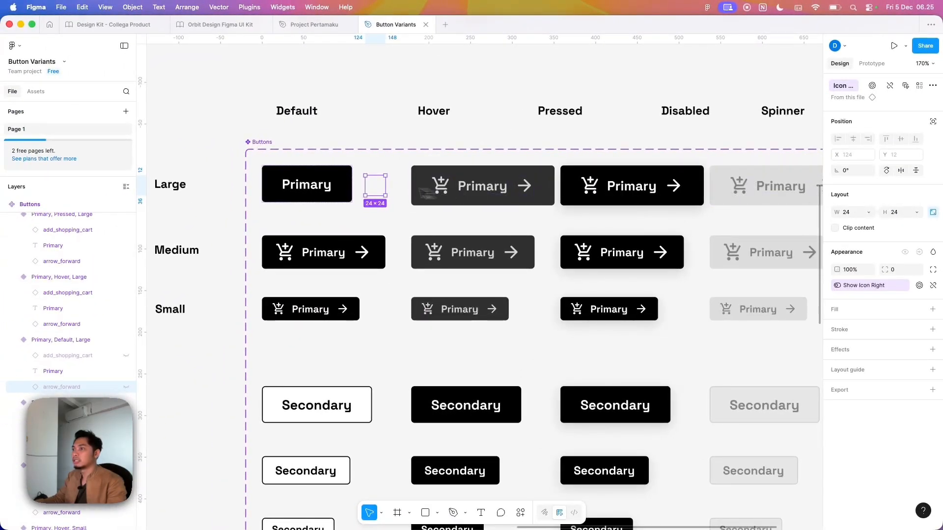
Create an instance swap property named Icon Left with the value add_shopping_cart on the Large Default Primary button's hidden cart icon.
left_click(88, 356)
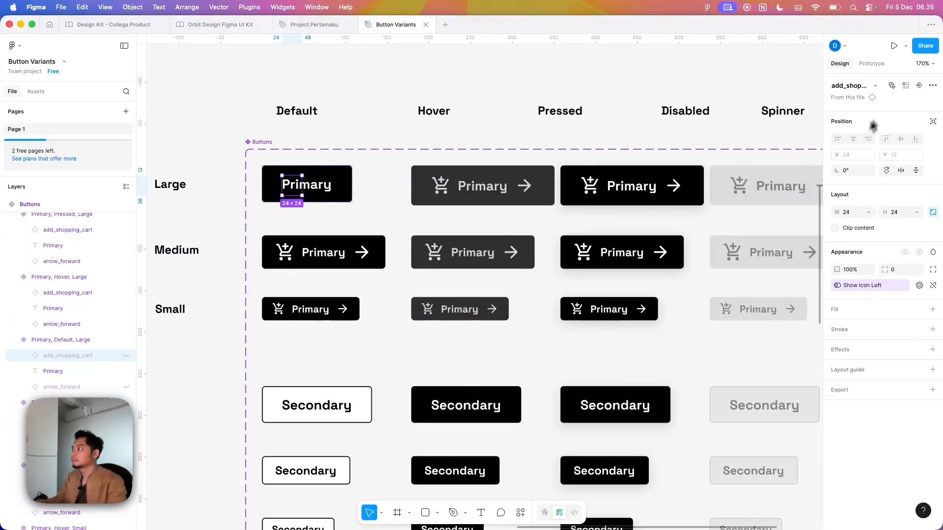
left_click(919, 86)
left_click(902, 128)
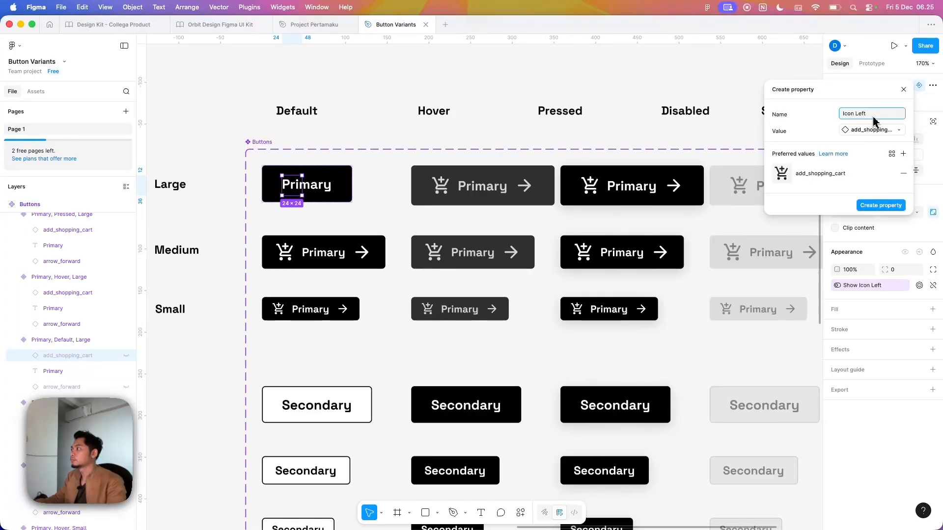
left_click(880, 205)
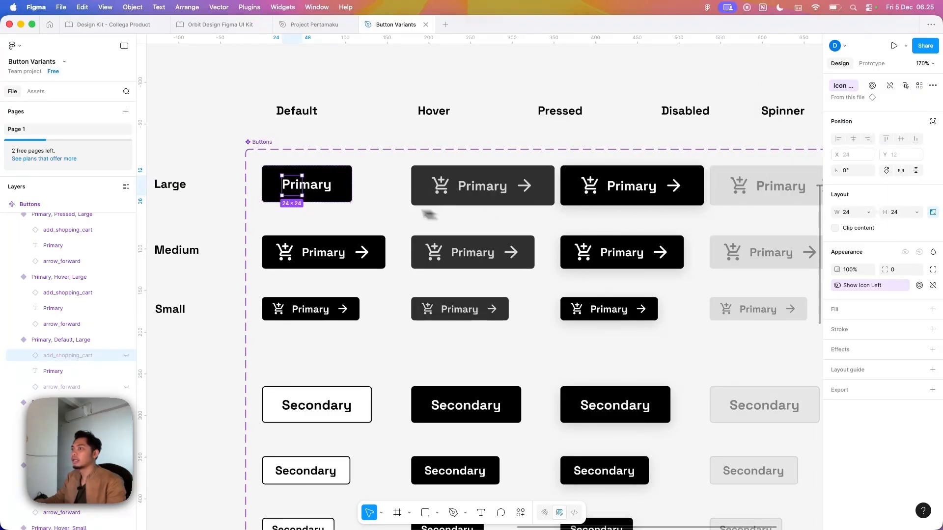
Apply the left and right icon visibility and swap properties to the cart and arrow icons in the Large Hover, Pressed and Disabled Primary buttons.
scroll(341, 196, "right", 4)
left_click(340, 190)
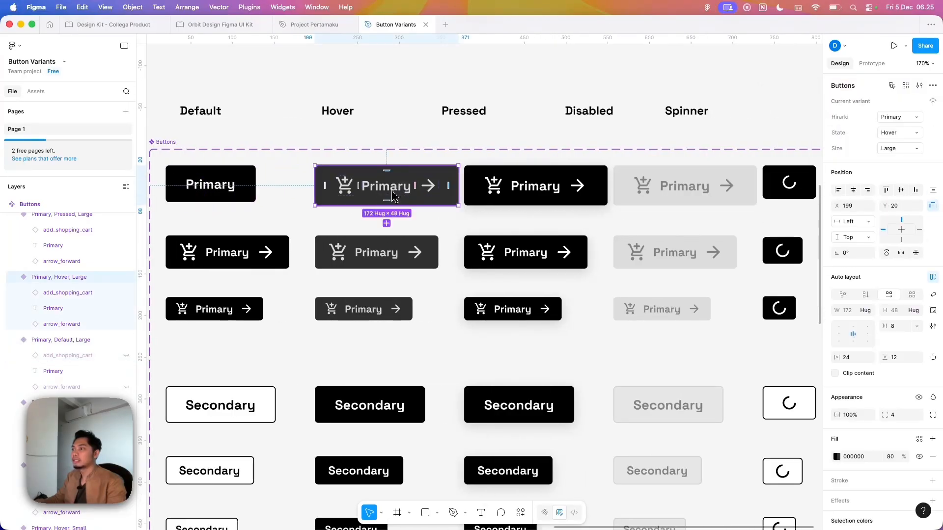
double_click(394, 193)
left_click(346, 188)
scroll(357, 197, "right", 1)
key("super+shift+h")
left_click(390, 187)
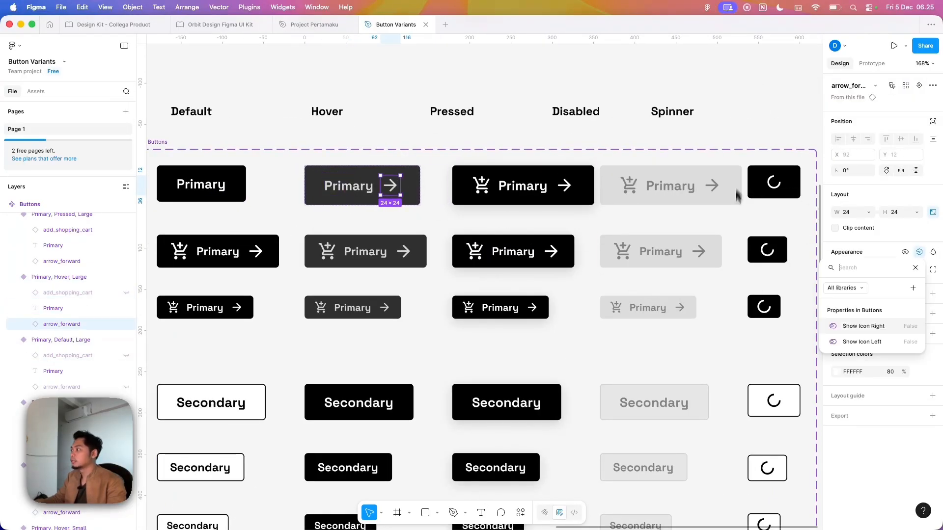
left_click(564, 185)
left_click(918, 86)
left_click(711, 186)
left_click(919, 86)
left_click(629, 185)
left_click(918, 86)
Apply the left and right icon visibility and swap properties to the cart and arrow icons in the Medium Primary buttons.
scroll(634, 236, "down", 1)
left_click(630, 239)
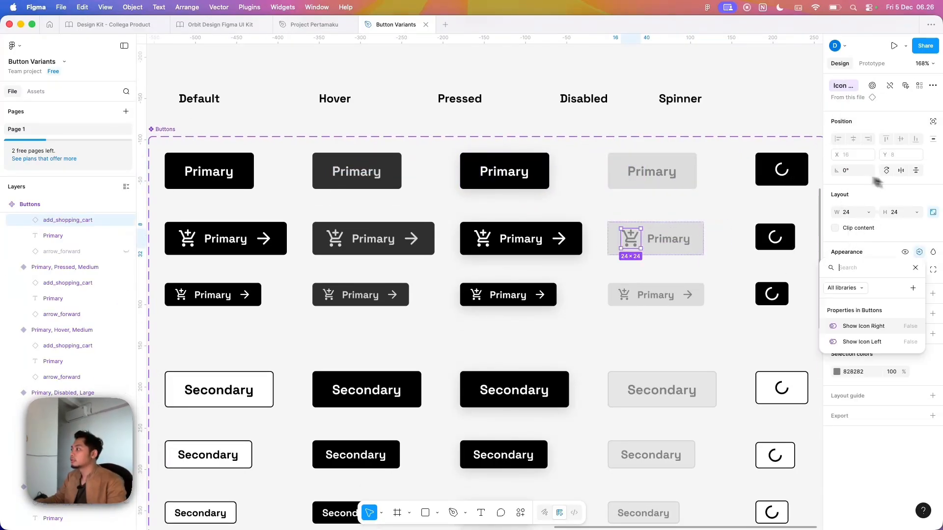
left_click(919, 251)
scroll(633, 239, "left", 2)
left_click(456, 239)
left_click(308, 238)
left_click(919, 85)
left_click(869, 116)
Apply the left and right icon visibility and swap properties to the cart and arrow icons in the Small Primary buttons.
left_click(290, 295)
left_click(374, 294)
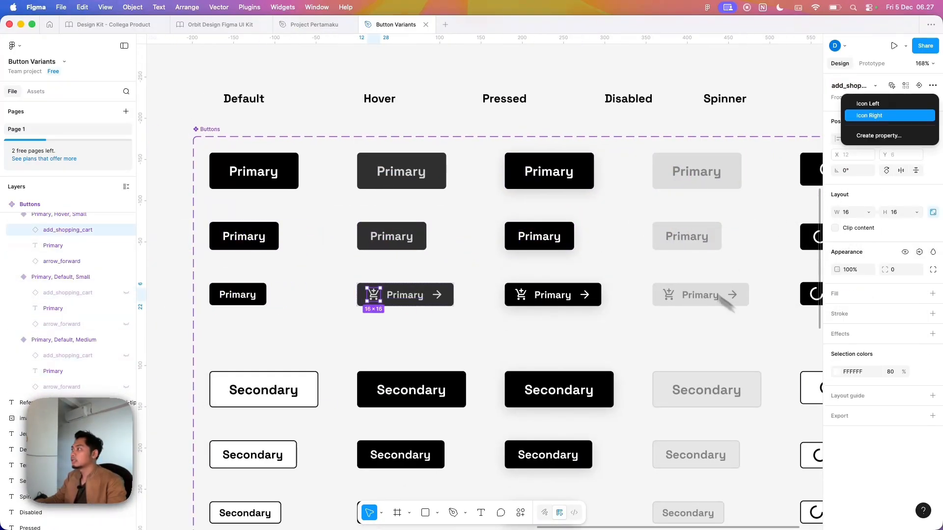
left_click(436, 295)
left_click(918, 85)
scroll(521, 295, "right", 3)
left_click(387, 295)
left_click(919, 252)
left_click(535, 295)
scroll(747, 184, "down", 5)
scroll(486, 162, "up", 4)
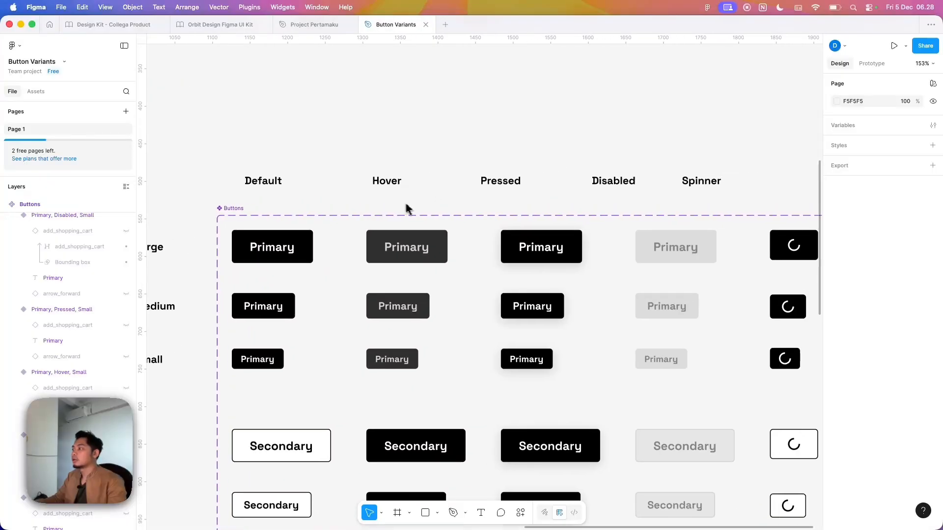
scroll(417, 209, "up", 1)
scroll(432, 212, "right", 2)
scroll(442, 219, "left", 2)
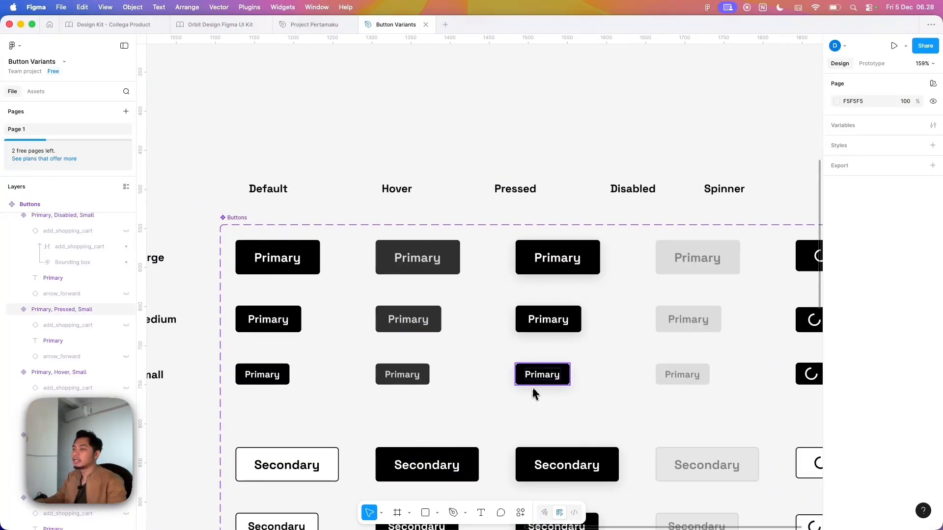
scroll(400, 303, "left", 2)
scroll(400, 303, "down", 1)
left_click(346, 237)
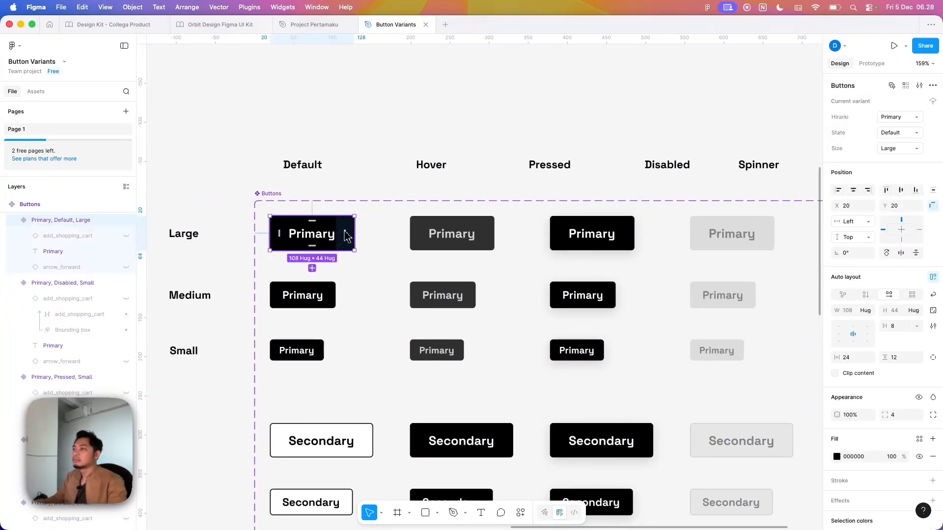
left_click(366, 191)
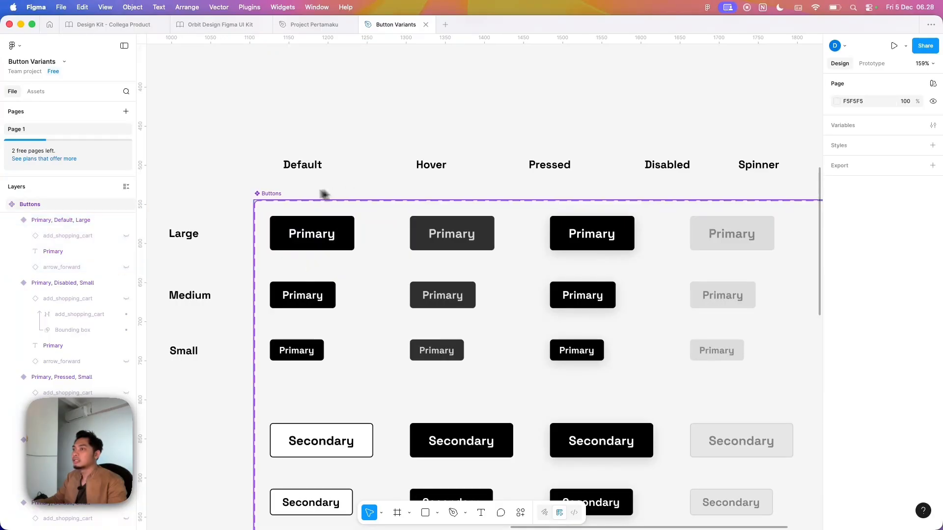
left_click(276, 195)
Add a While hovering interaction from the Large Default Primary button to the Large Hover Primary variant.
left_click(306, 235)
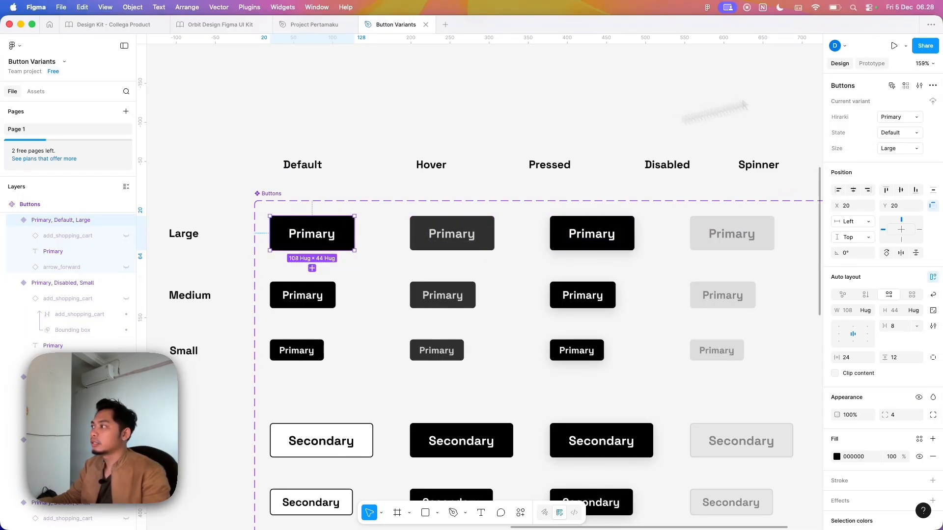
left_click(869, 64)
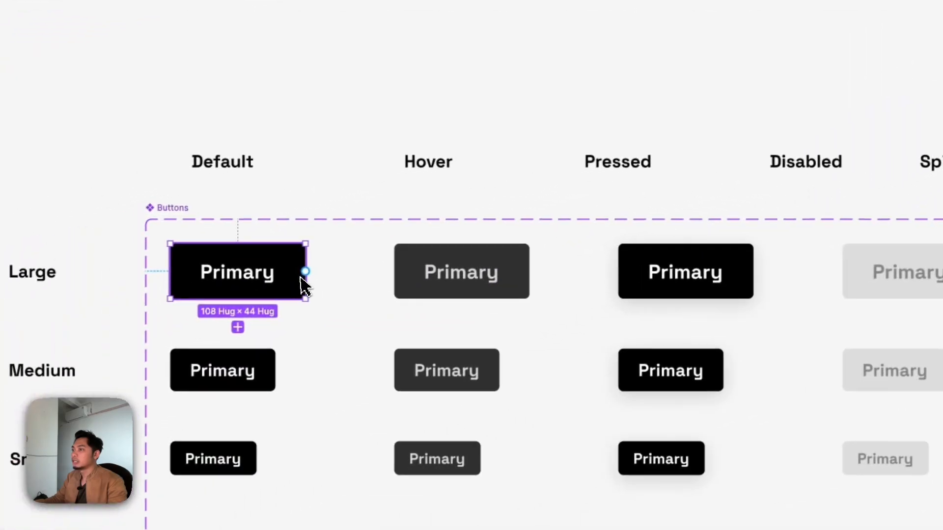
left_click_drag(308, 270, 399, 274)
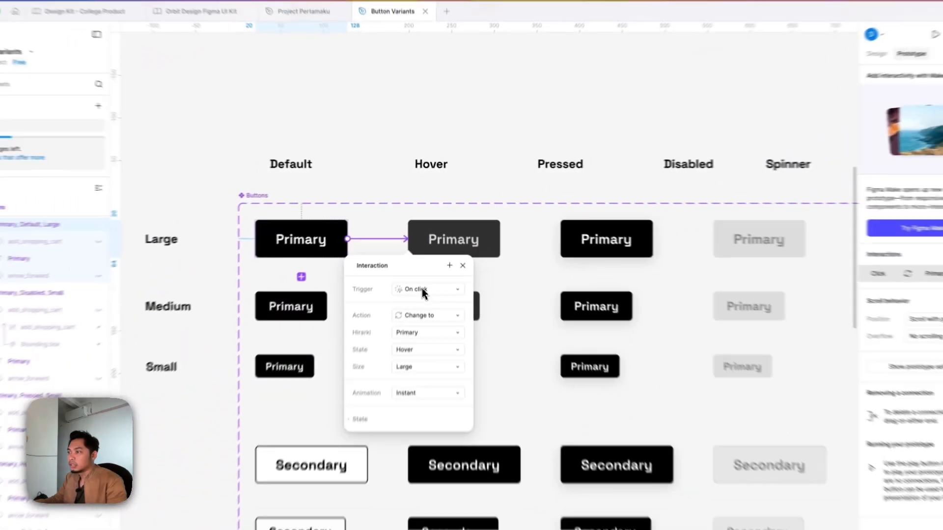
left_click(422, 281)
left_click(425, 303)
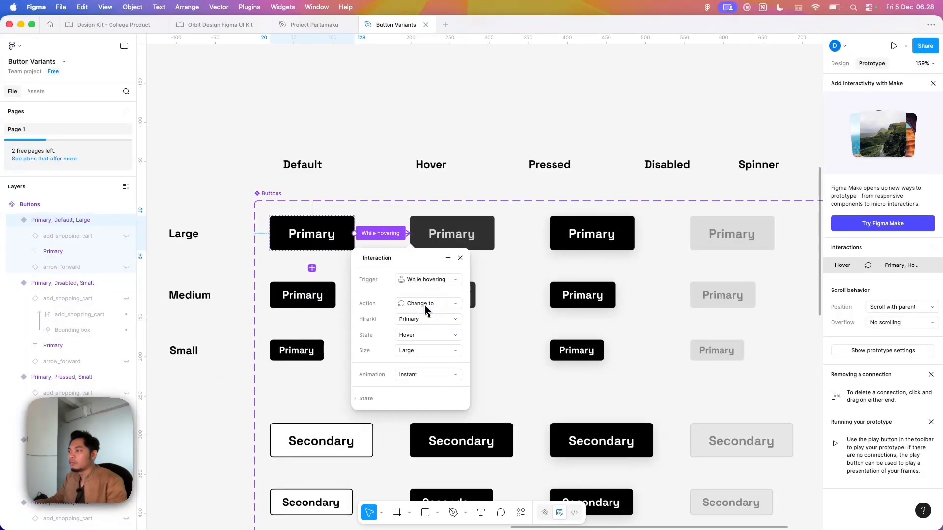
Set the Large Primary hover interaction's animation to Dissolve with an Ease in curve.
left_click(418, 377)
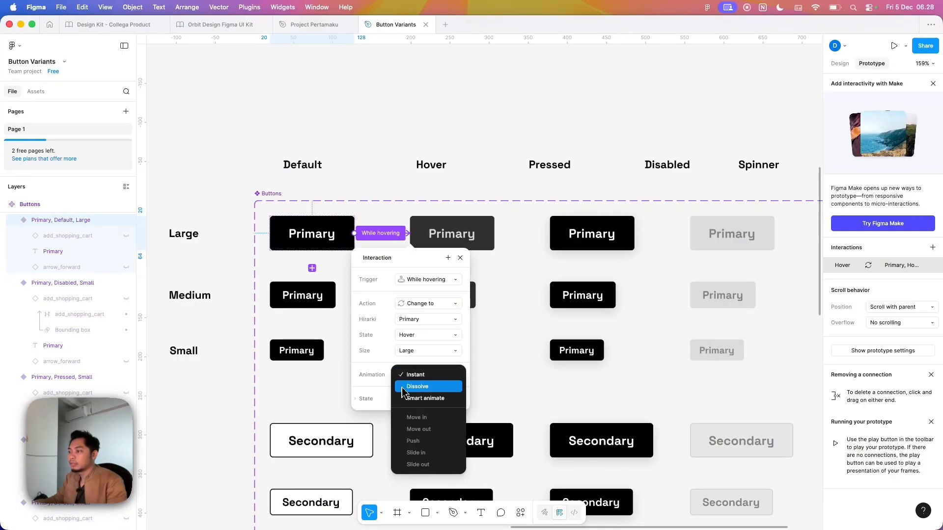
left_click(402, 388)
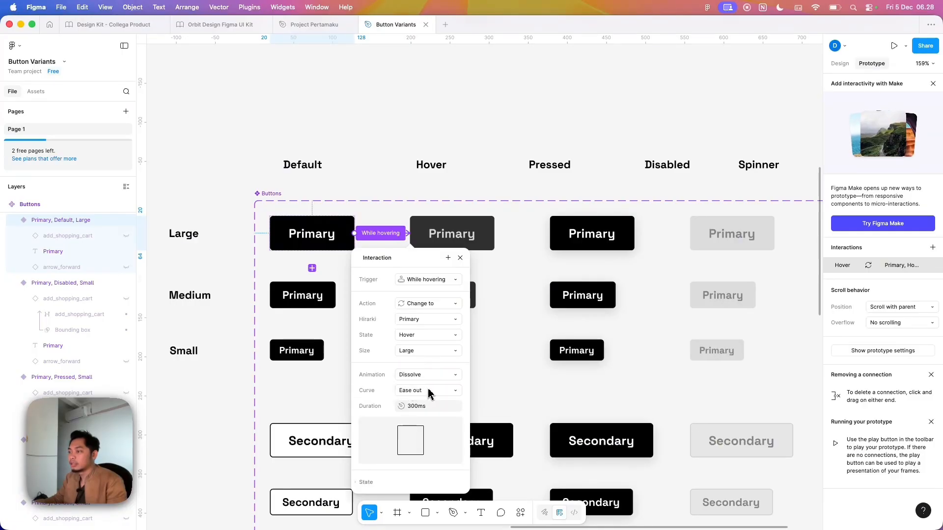
left_click(429, 391)
left_click(422, 380)
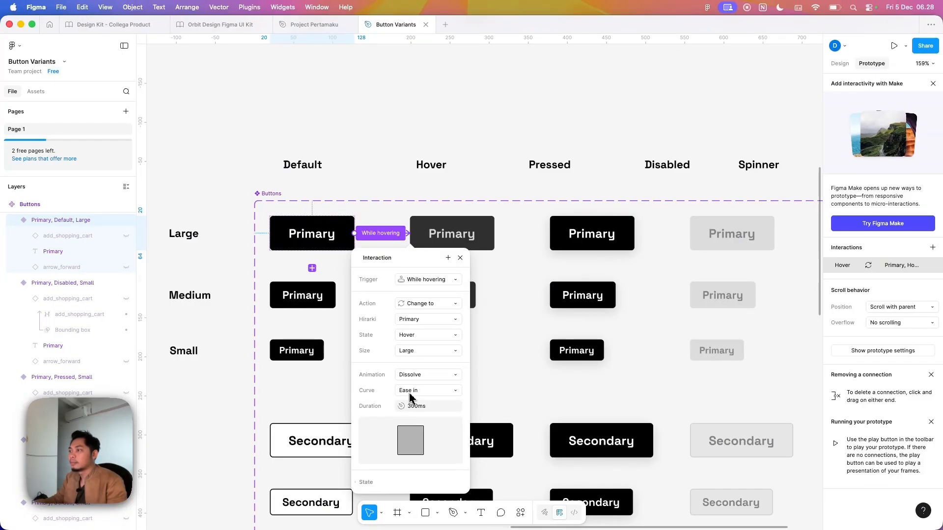
Add a While pressing interaction from the Large Default Primary button to the Large Pressed Primary variant.
left_click(444, 246)
scroll(476, 248, "right", 3)
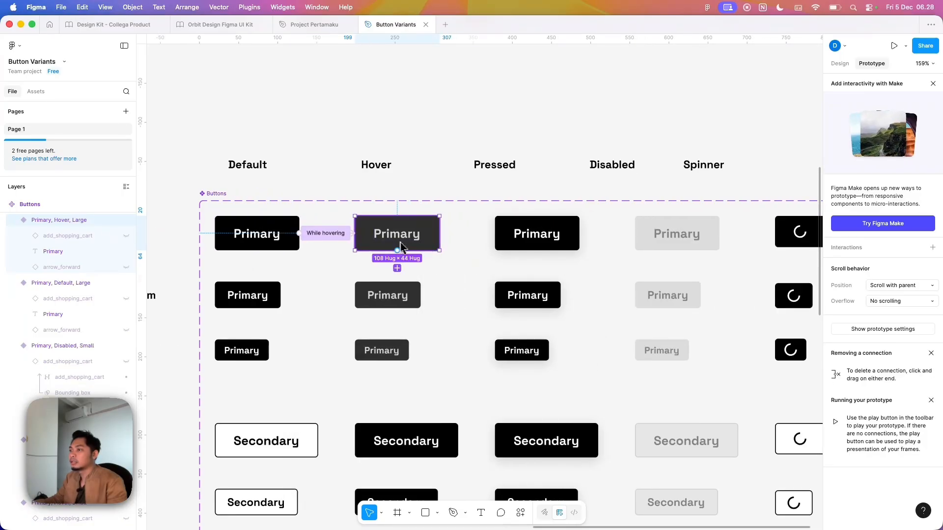
left_click_drag(300, 237, 512, 252)
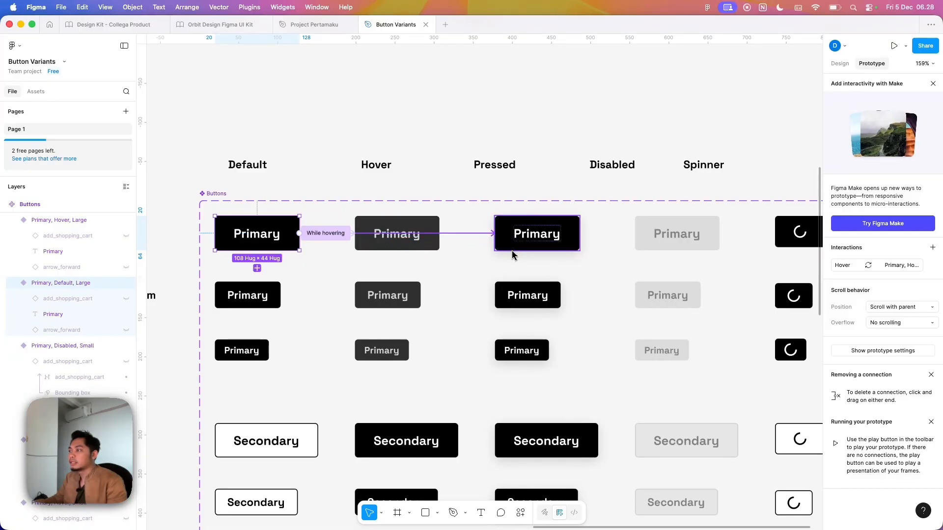
left_click(513, 280)
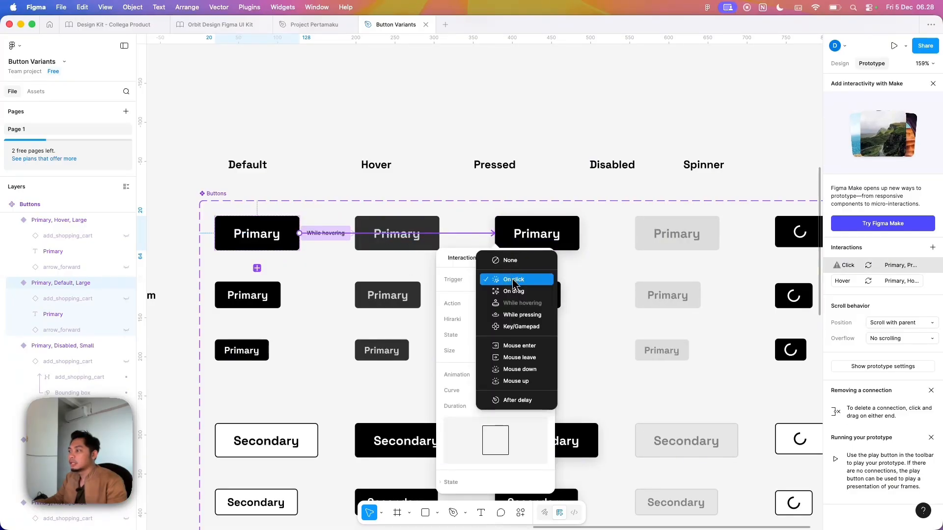
left_click(522, 315)
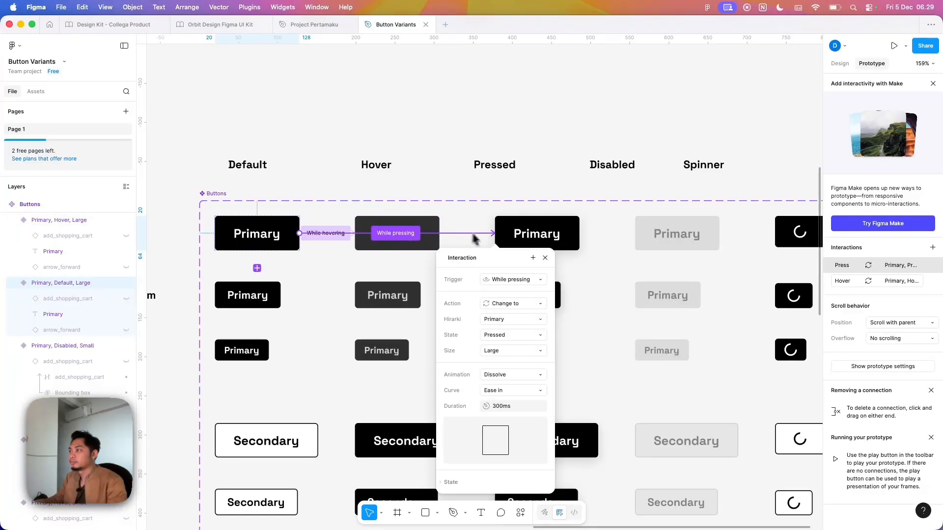
scroll(492, 241, "right", 1)
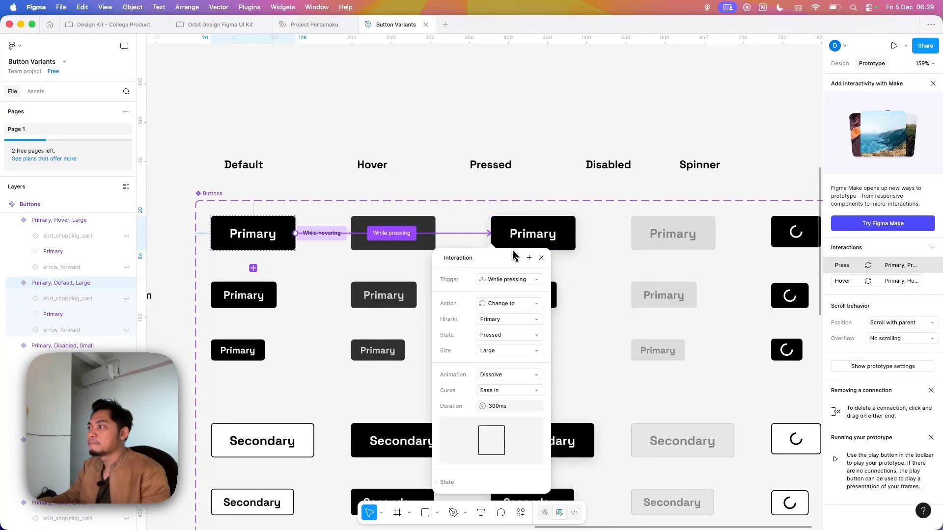
scroll(513, 255, "right", 3)
left_click(639, 242)
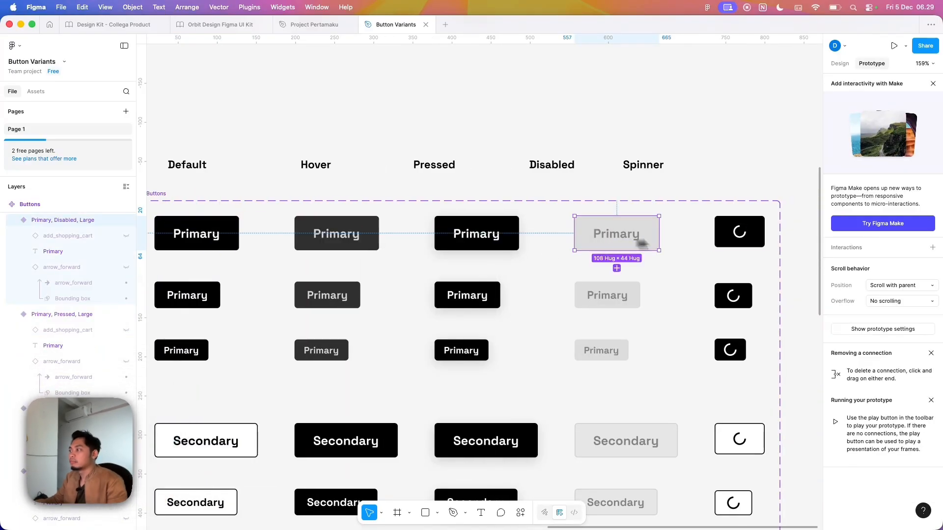
left_click(743, 239)
scroll(508, 240, "left", 7)
Connect the Medium Default Primary button to its Medium Hover variant with While hovering and its Medium Pressed variant with While pressing.
left_click(352, 297)
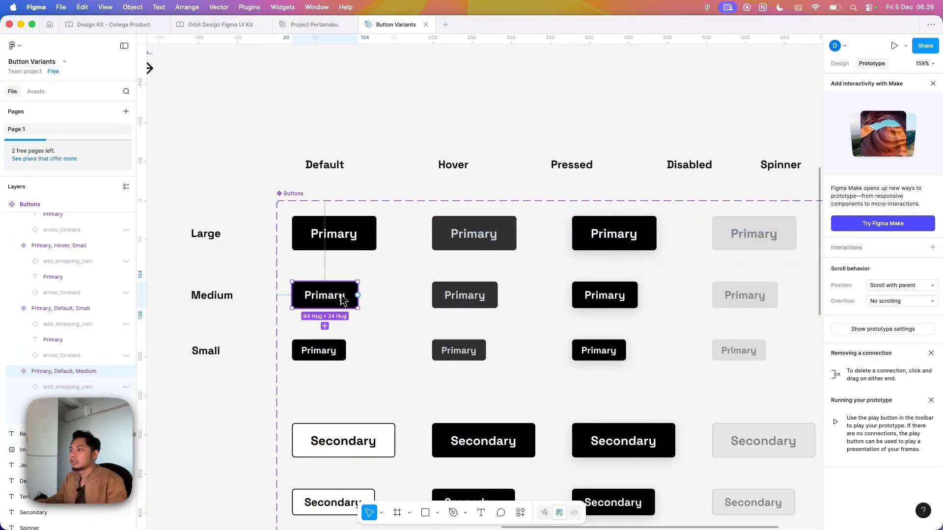
left_click_drag(358, 295, 464, 296)
left_click(456, 341)
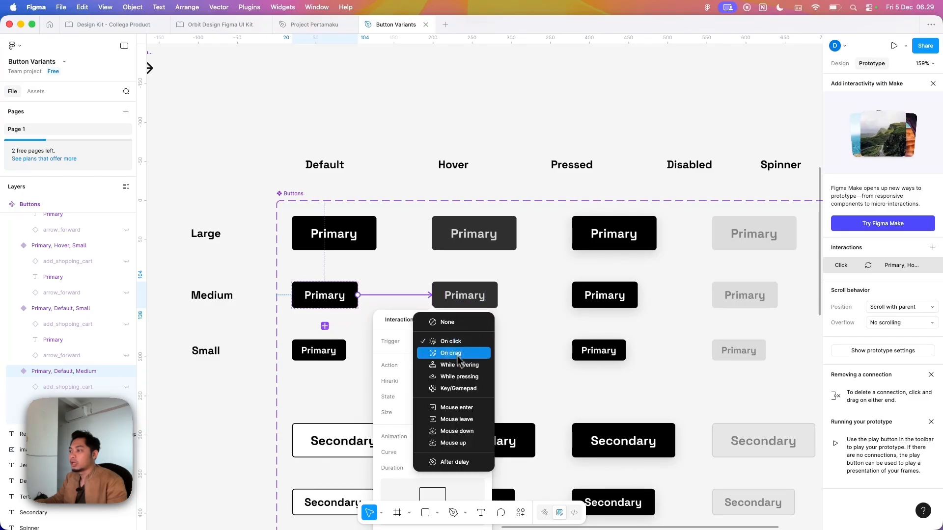
left_click(454, 366)
scroll(458, 317, "down", 2)
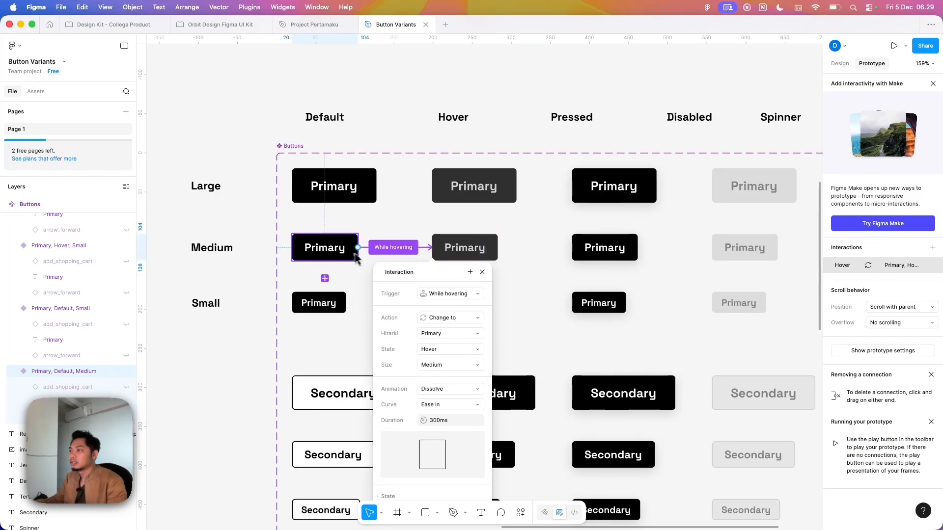
left_click_drag(358, 250, 597, 248)
left_click(594, 294)
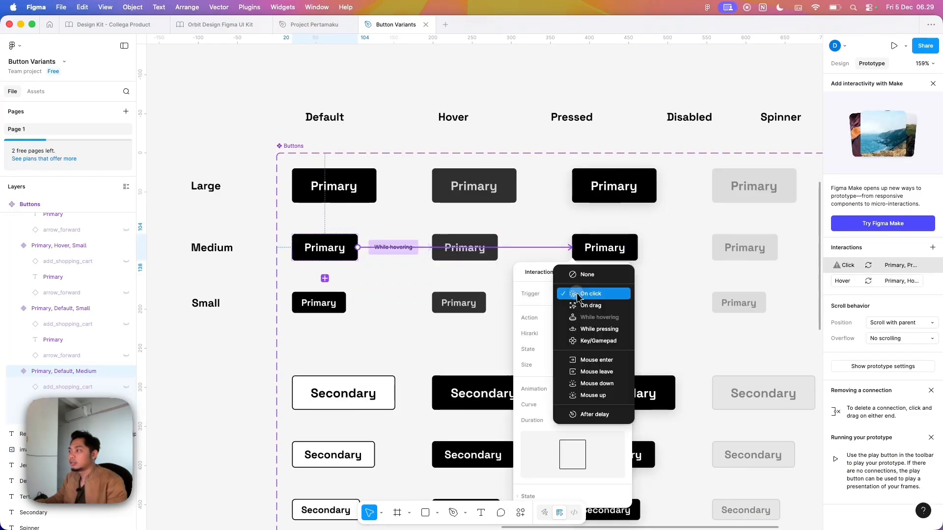
left_click(596, 329)
Connect the Small Default Primary button to its Small Hover variant with While hovering and its Small Pressed variant with While pressing.
left_click(342, 309)
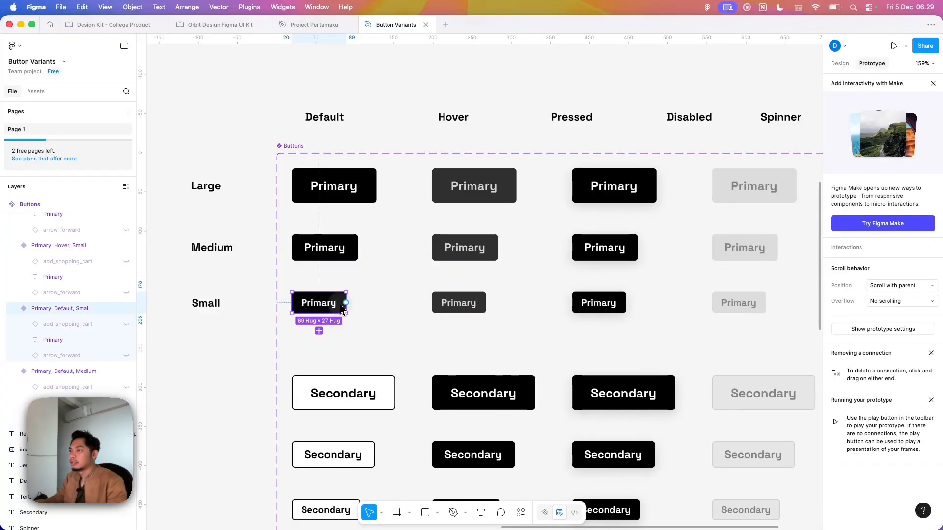
left_click_drag(347, 304, 464, 305)
left_click(456, 348)
left_click(456, 371)
left_click_drag(346, 303, 576, 314)
left_click(574, 349)
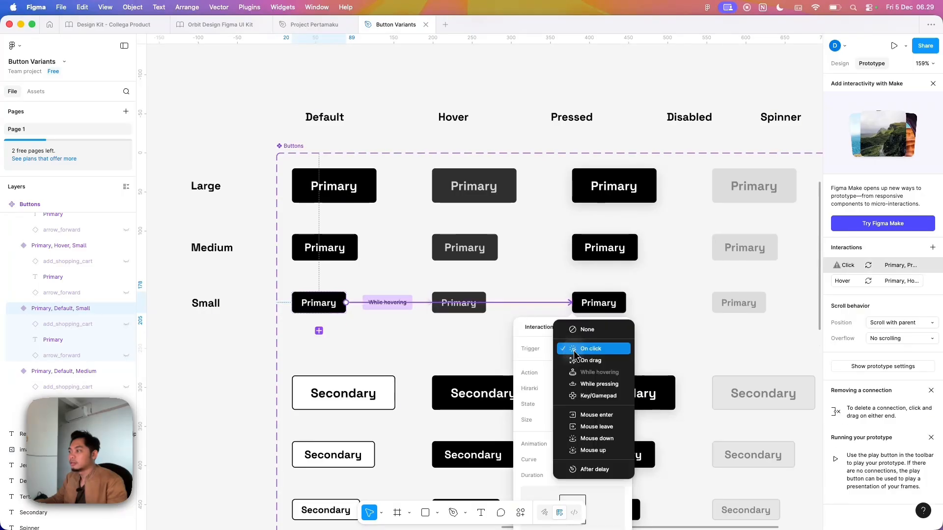
left_click(593, 385)
Copy the Large Default Primary button and paste an instance of it on an empty canvas area away from the component set.
scroll(491, 315, "down", 3)
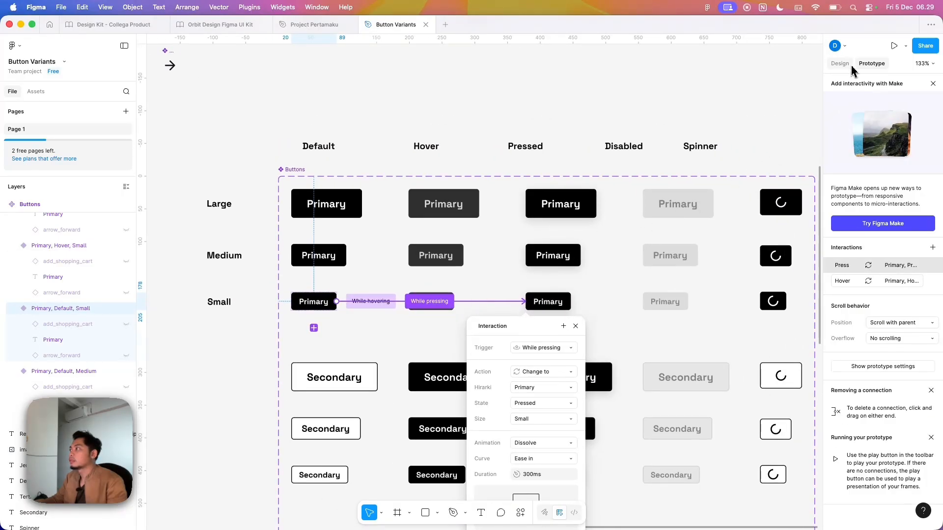
left_click(841, 63)
scroll(527, 133, "up", 2)
left_click(540, 136)
left_click(314, 222)
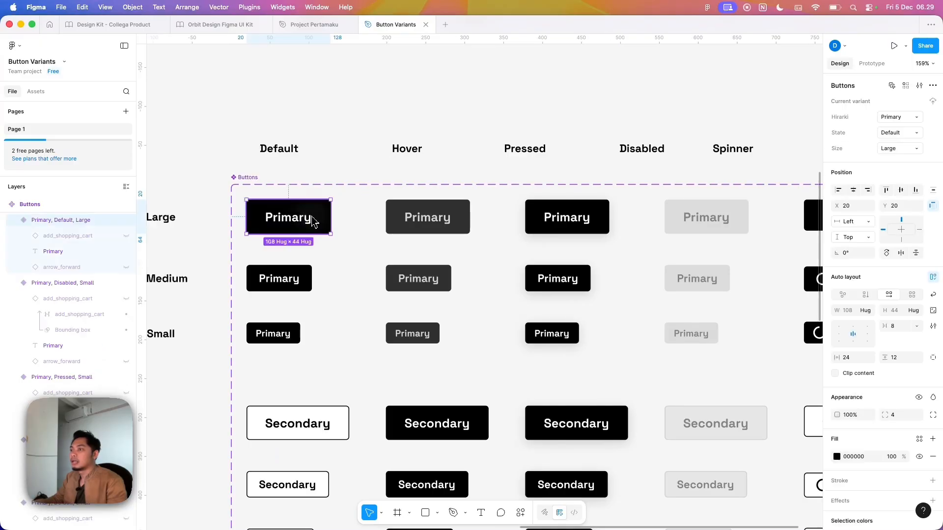
key("super+c")
left_click(535, 114)
scroll(534, 113, "down", 5)
scroll(361, 272, "up", 6)
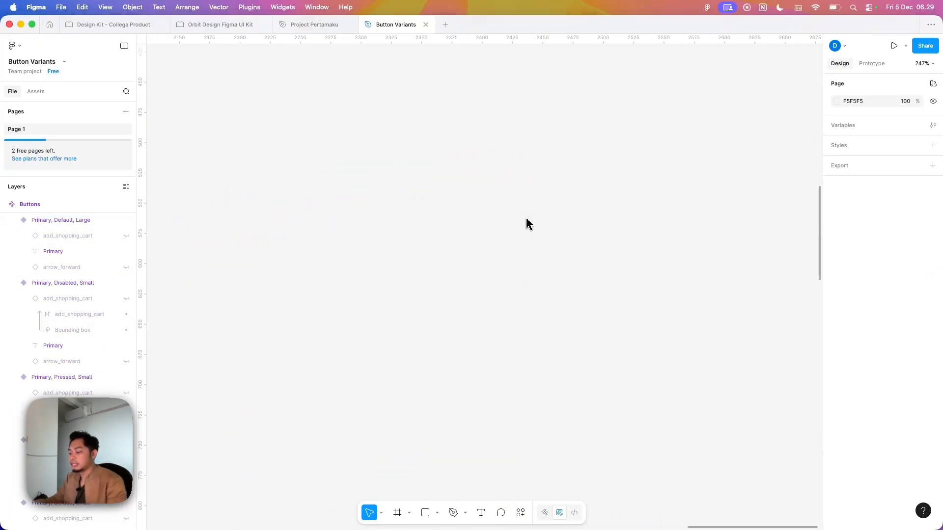
key("super+v")
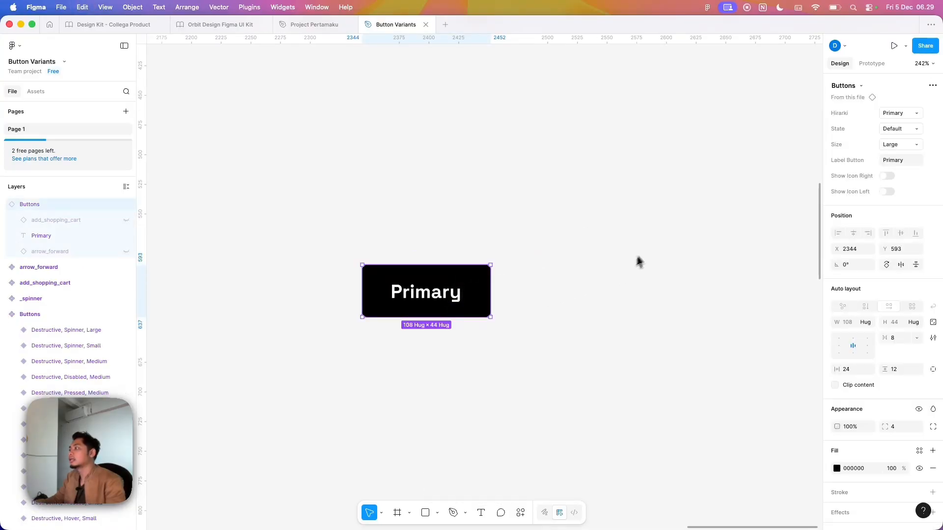
Switch the pasted instance's Hirarki property through Secondary, Tertiary and Destructive, and return it to Primary.
scroll(653, 254, "down", 2)
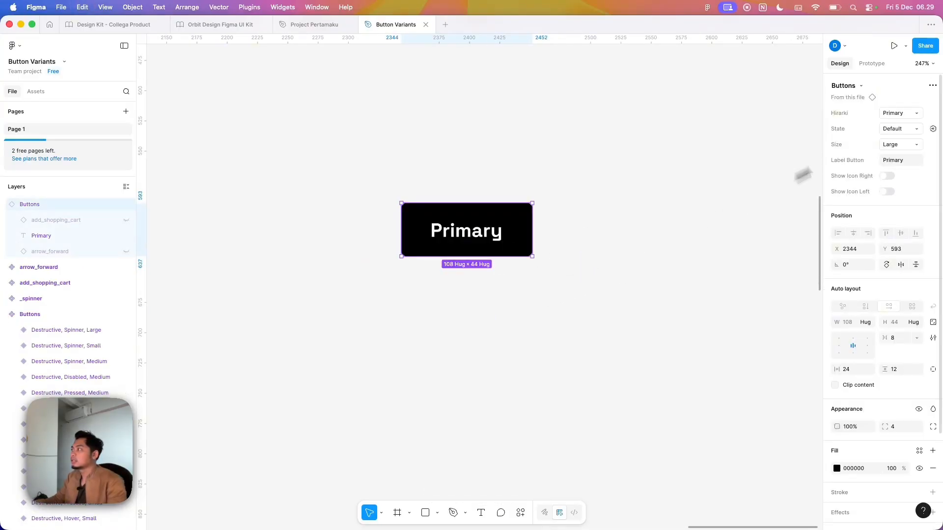
left_click(898, 113)
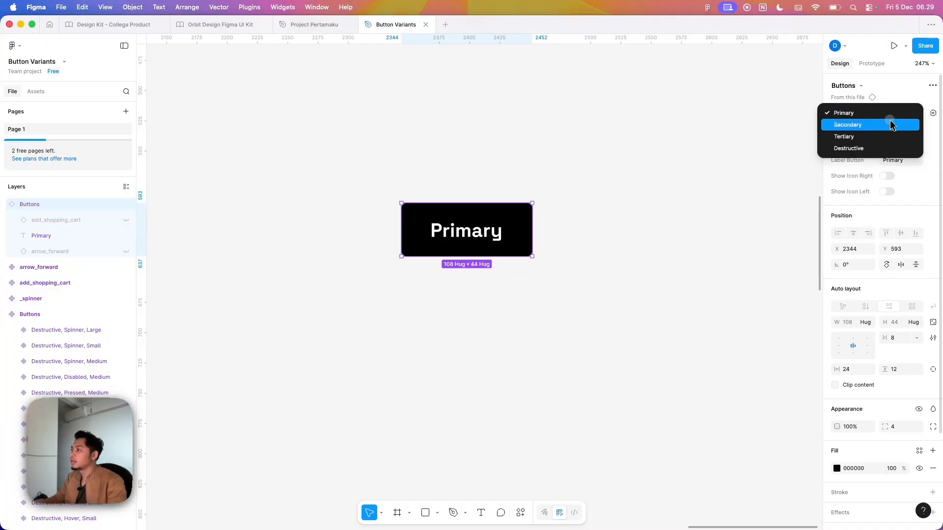
left_click(888, 123)
left_click(900, 114)
left_click(889, 126)
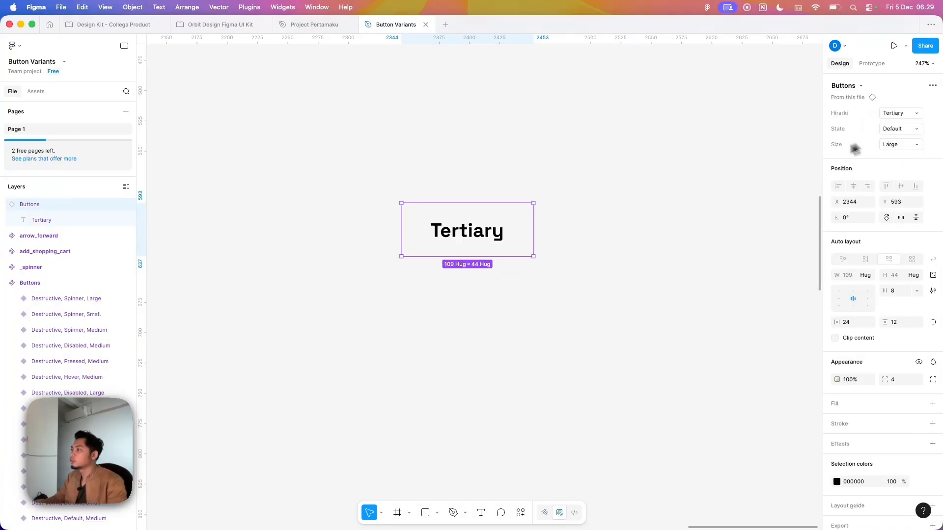
left_click(901, 115)
left_click(907, 125)
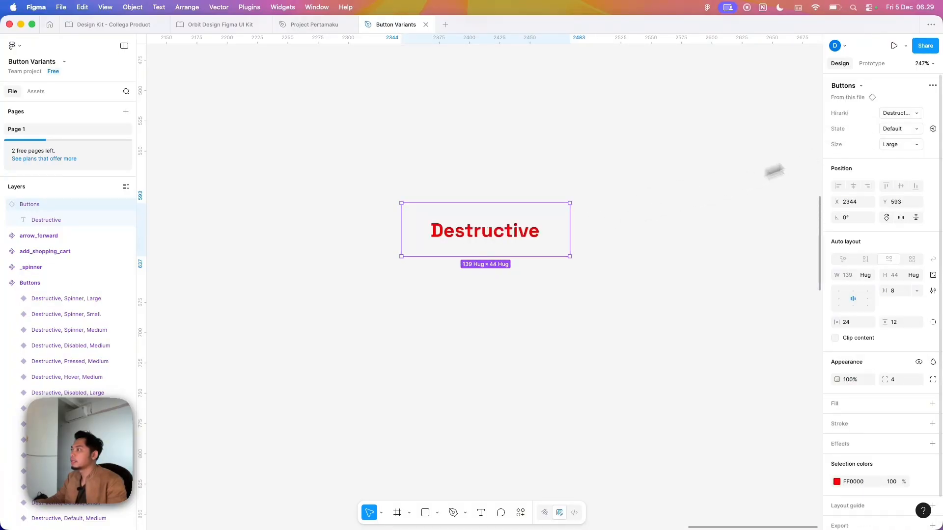
left_click(896, 114)
Change the Primary instance's State property to Hover and on to Pressed.
left_click(896, 129)
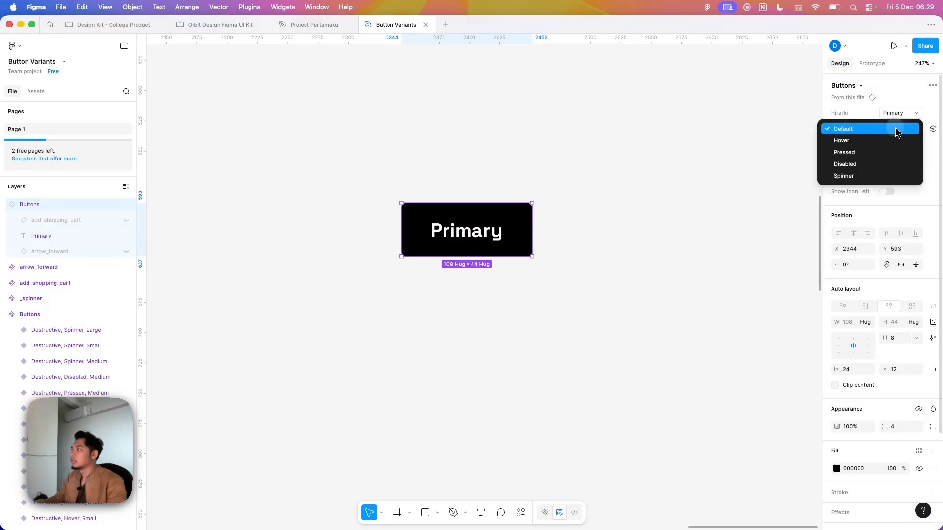
left_click(891, 141)
left_click(898, 130)
left_click(895, 141)
Change the Pressed Primary instance's Size property to Medium and on to Small.
left_click(884, 145)
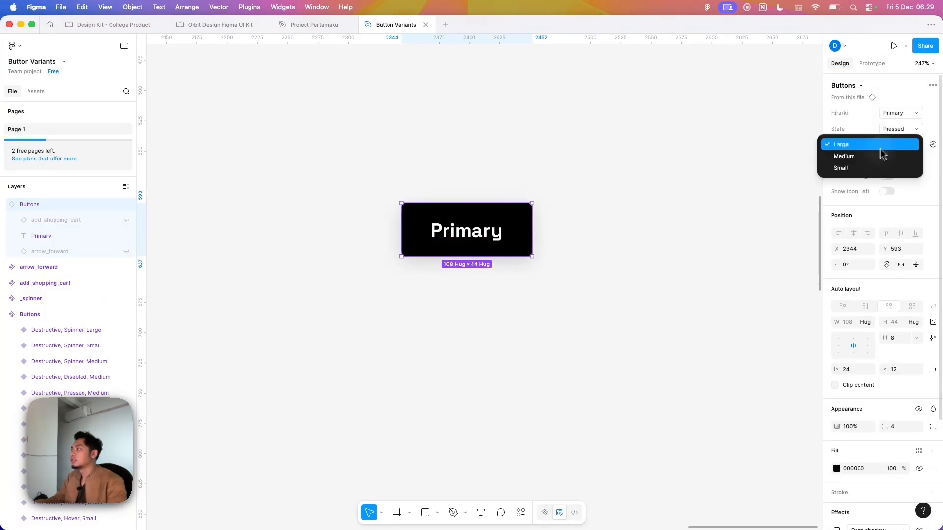
left_click(871, 157)
left_click(904, 146)
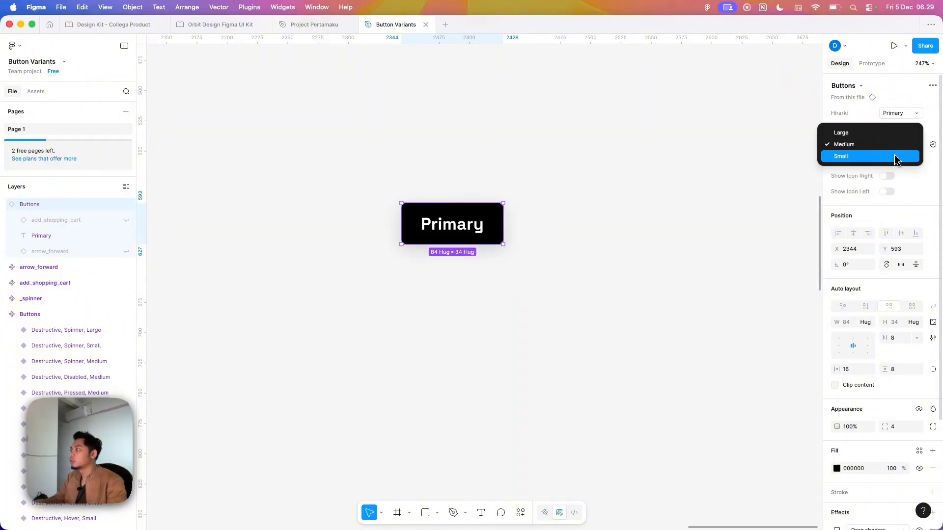
left_click(897, 157)
Toggle Show Icon Right on and off, and turn on Show Icon Left for the Small Pressed Primary instance.
left_click(885, 176)
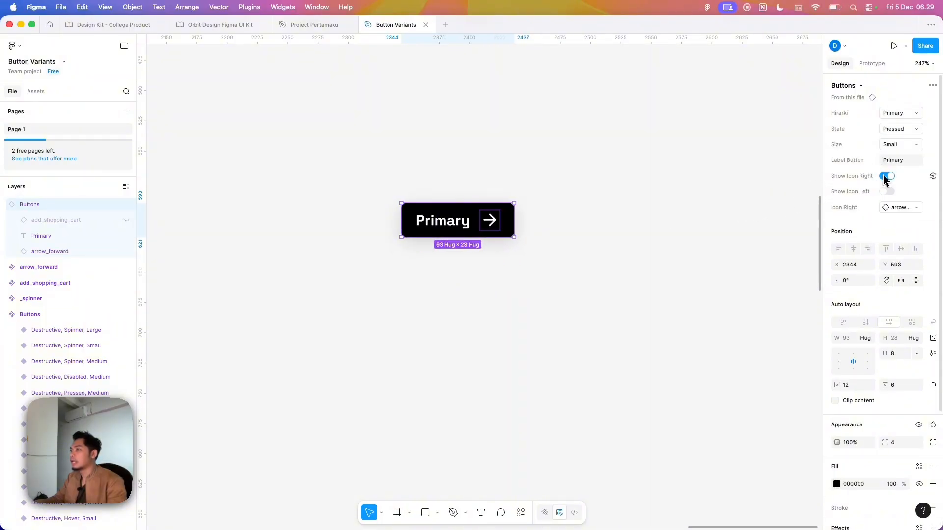
left_click(885, 176)
left_click(886, 193)
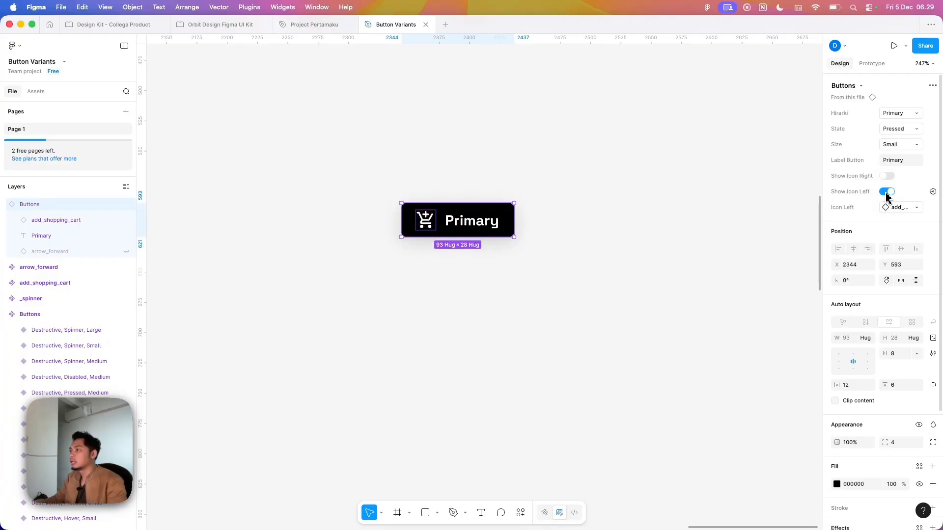
Turn off Show Icon Left for the Small Pressed Primary instance and deselect it.
left_click(886, 193)
left_click(702, 233)
scroll(444, 244, "up", 1)
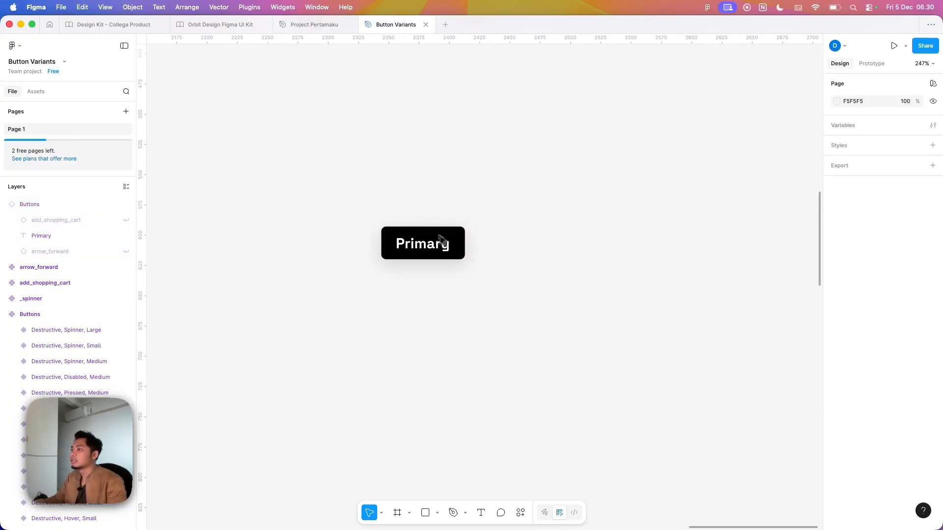
Try to open a prototype preview for the standalone Primary button instance.
left_click(452, 243)
scroll(482, 268, "up", 2)
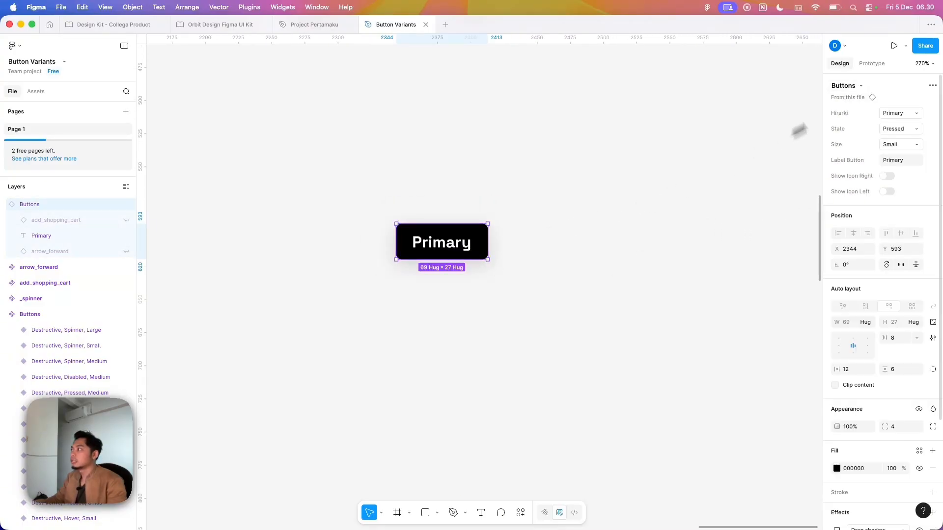
left_click(906, 46)
left_click(874, 78)
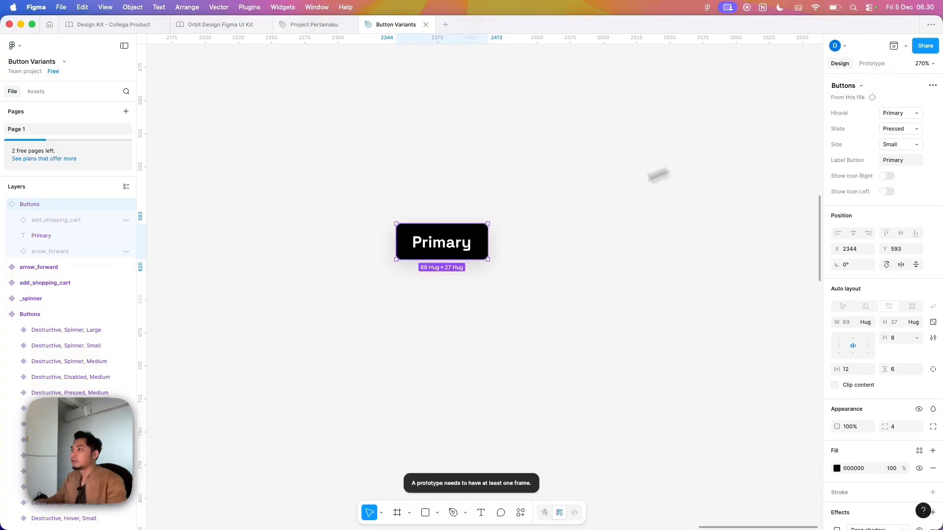
Draw a frame of about 194 × 143 around the Primary button instance and select the frame.
left_click(536, 235)
key("f")
mouse_move(330, 148)
left_mouse_down()
mouse_move(522, 311)
mouse_move(586, 337)
left_mouse_up()
left_click(649, 277)
left_click(363, 157)
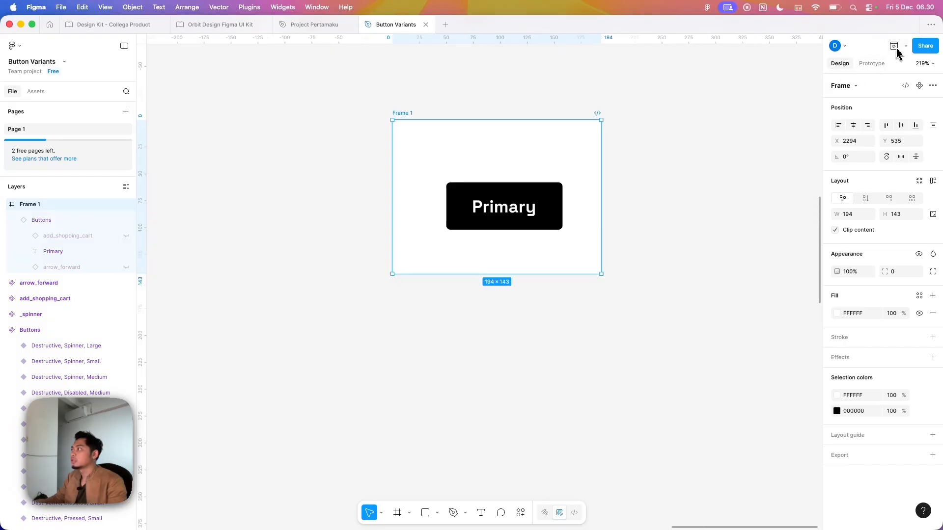
Preview the frame around the Primary instance and test the button's hover and press interactions.
left_click(894, 47)
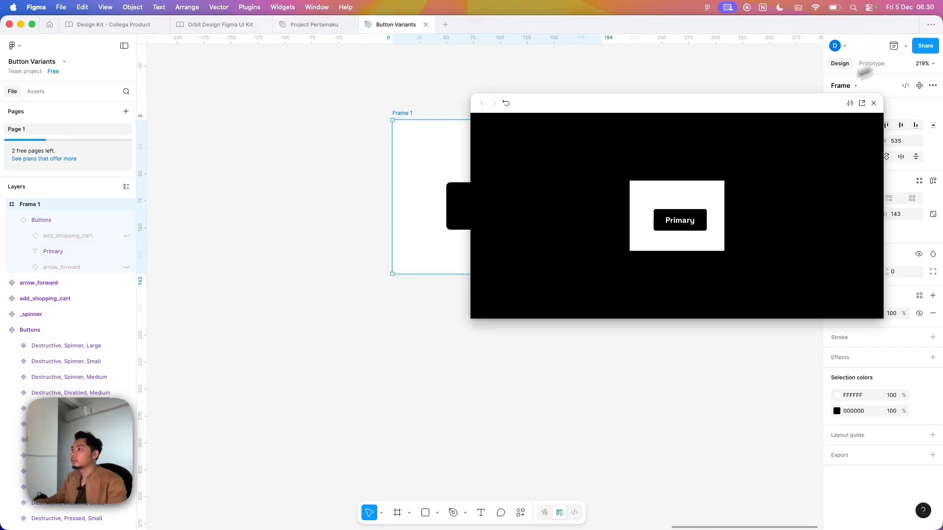
left_click(692, 221)
left_click(686, 232)
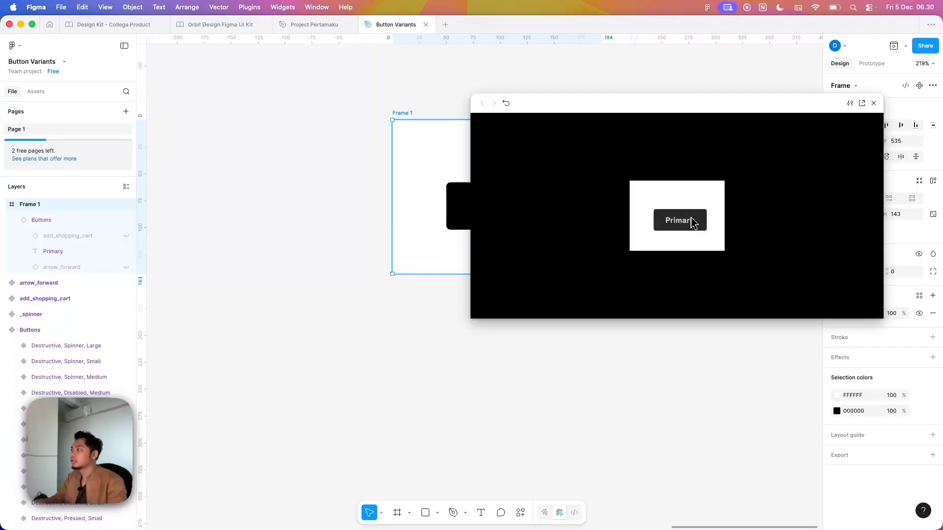
left_click(694, 227)
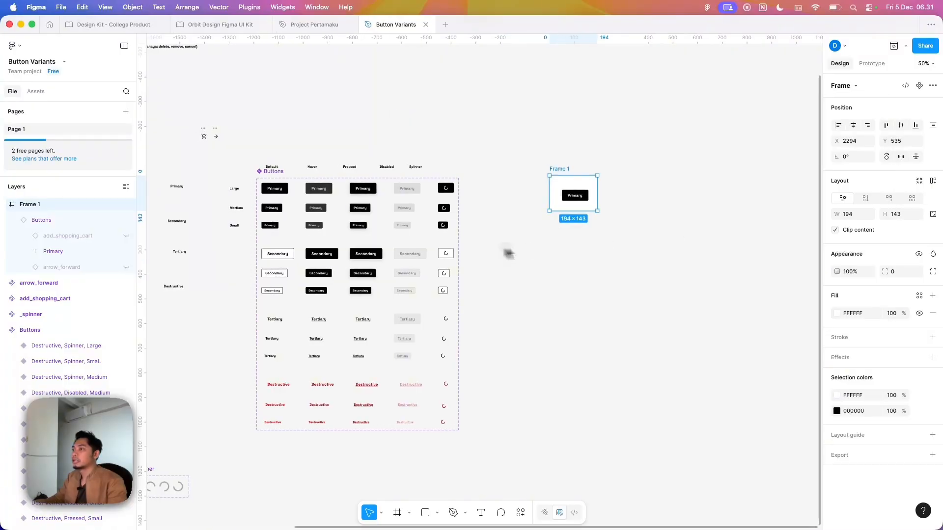
Add a While hovering interaction to the Secondary Default Large variant that changes it to the Secondary Hover Large variant.
scroll(507, 255, "left", 3)
scroll(510, 261, "up", 4)
left_click(342, 233)
scroll(347, 242, "up", 5)
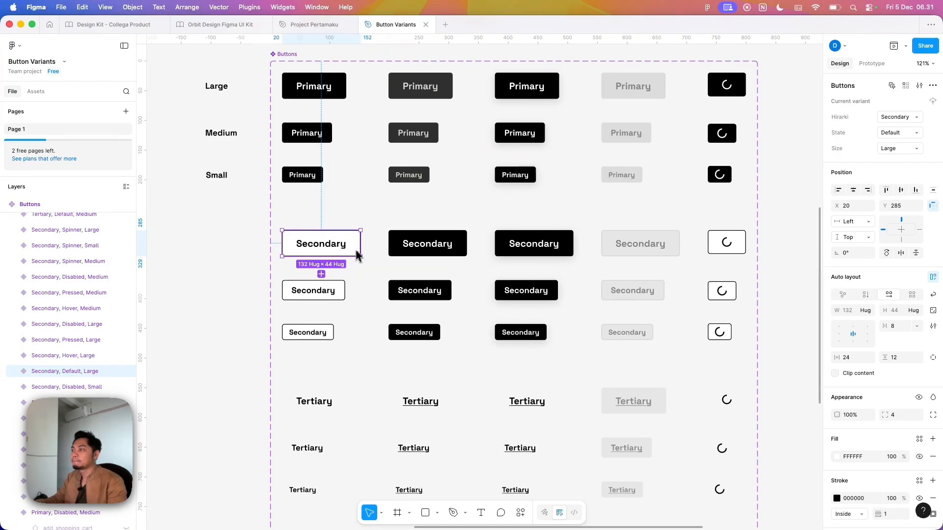
left_click(870, 63)
scroll(471, 228, "up", 5)
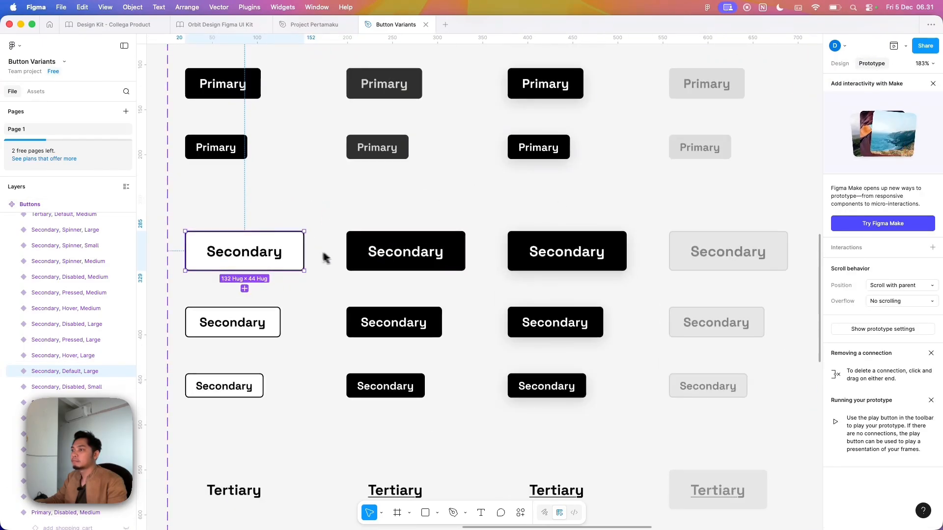
left_click_drag(303, 251, 363, 263)
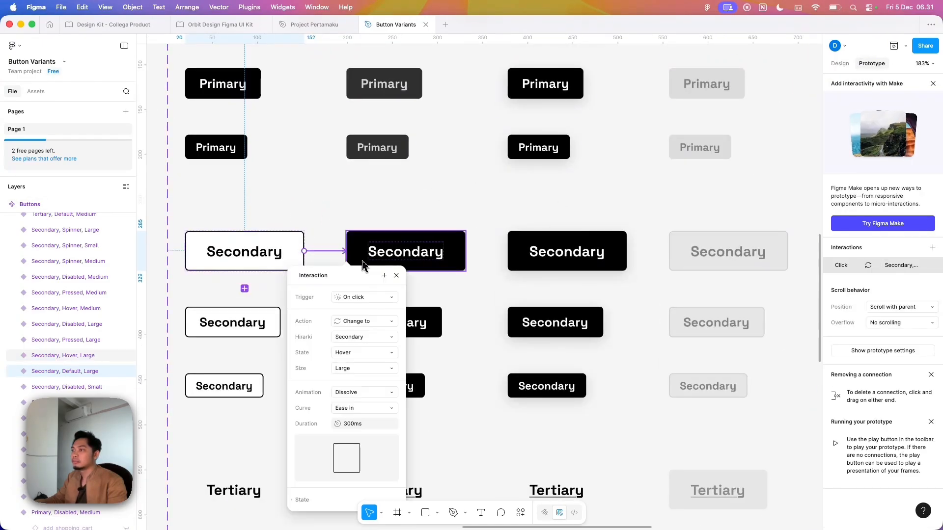
left_click(360, 296)
left_click(364, 324)
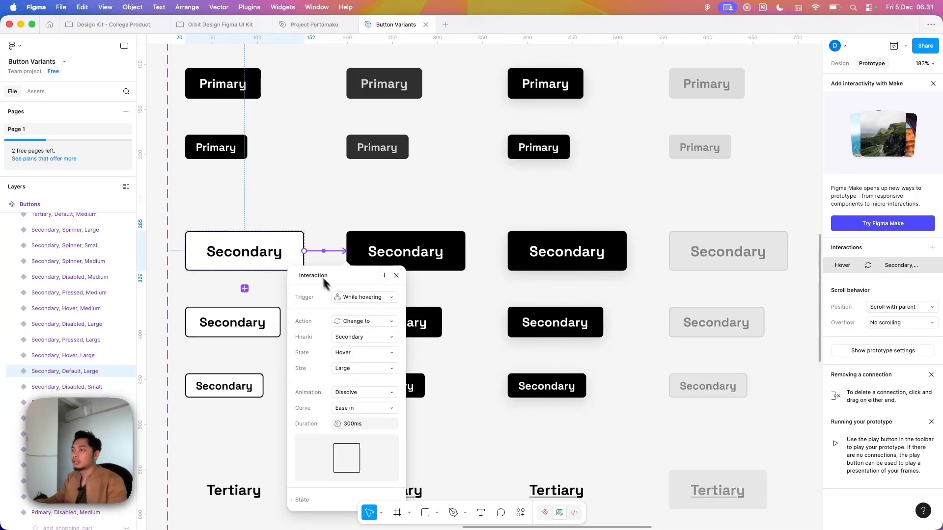
left_click_drag(304, 256, 474, 290)
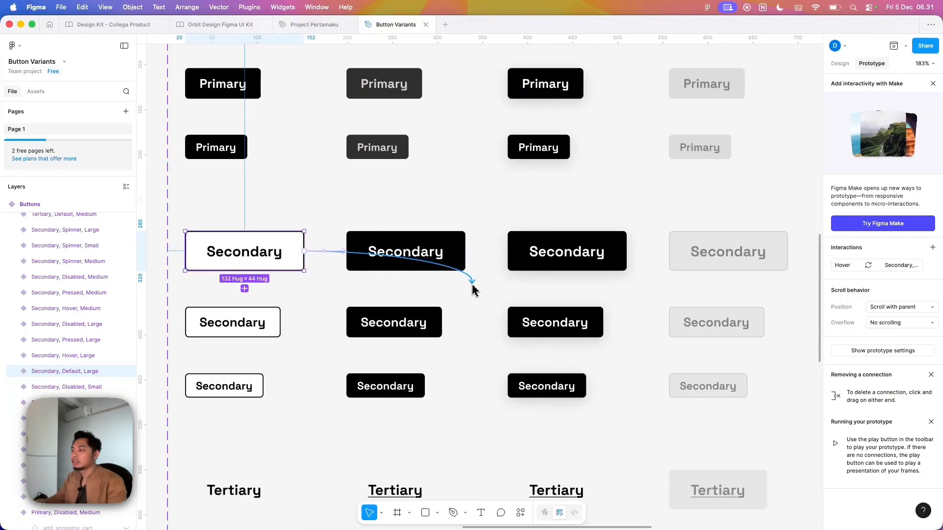
scroll(391, 293, "down", 3)
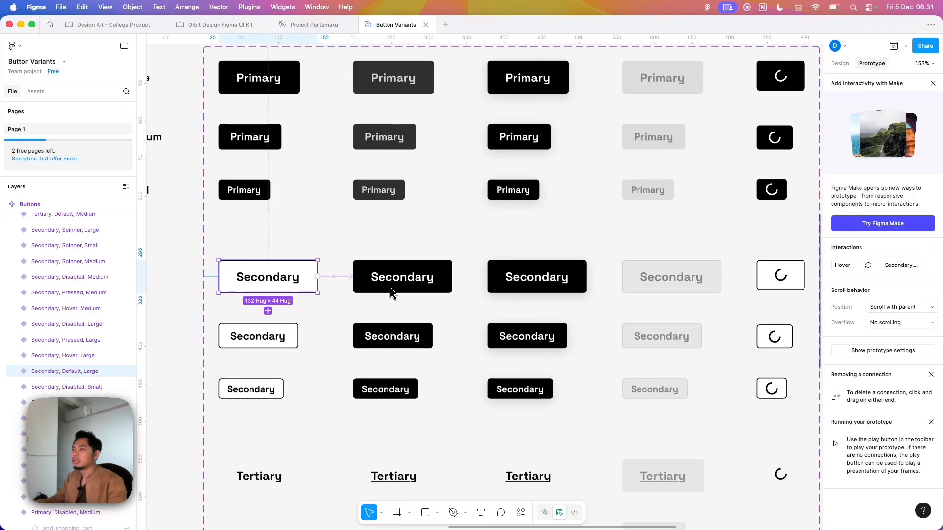
Remove the Press interaction from the Primary Default Large variant.
scroll(381, 201, "up", 3)
left_click(235, 93)
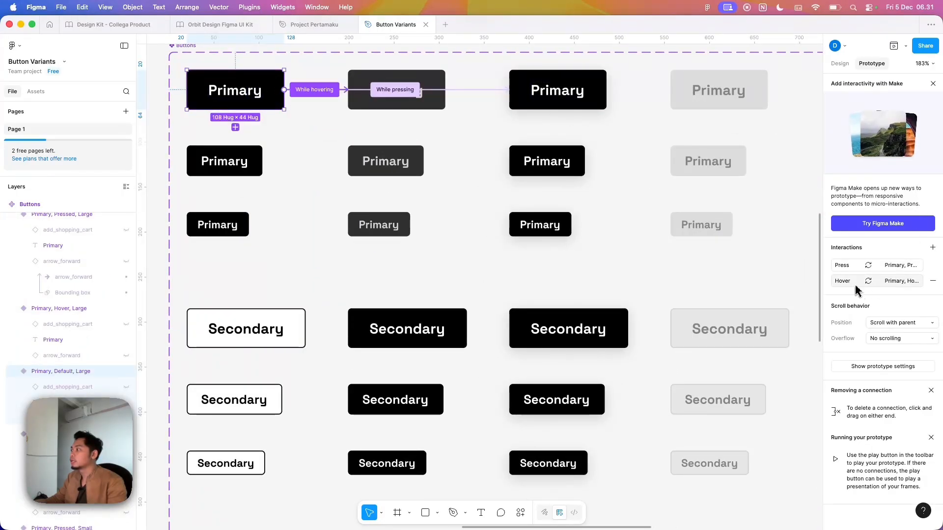
left_click(932, 265)
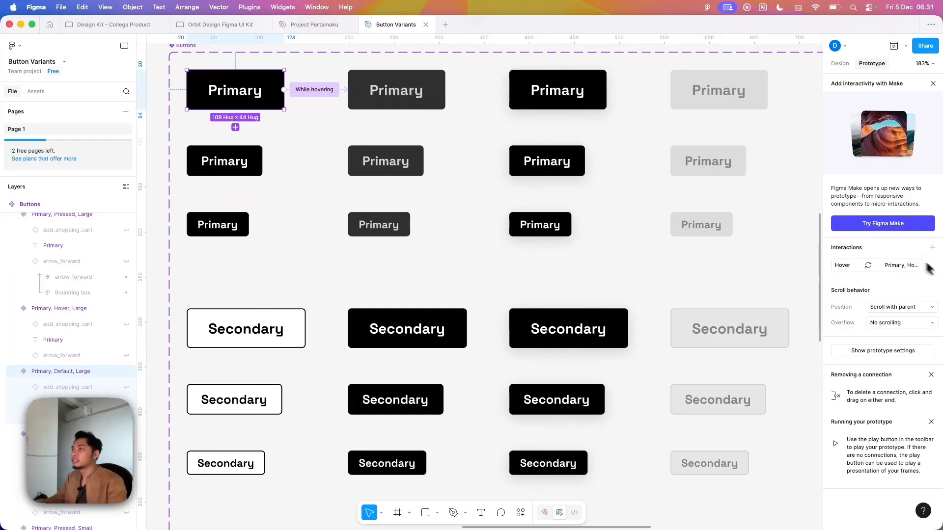
Connect the Primary Hover Large variant to Primary Pressed Large with a While pressing trigger.
left_click(417, 100)
left_click_drag(446, 89, 571, 142)
left_click_drag(456, 135, 558, 149)
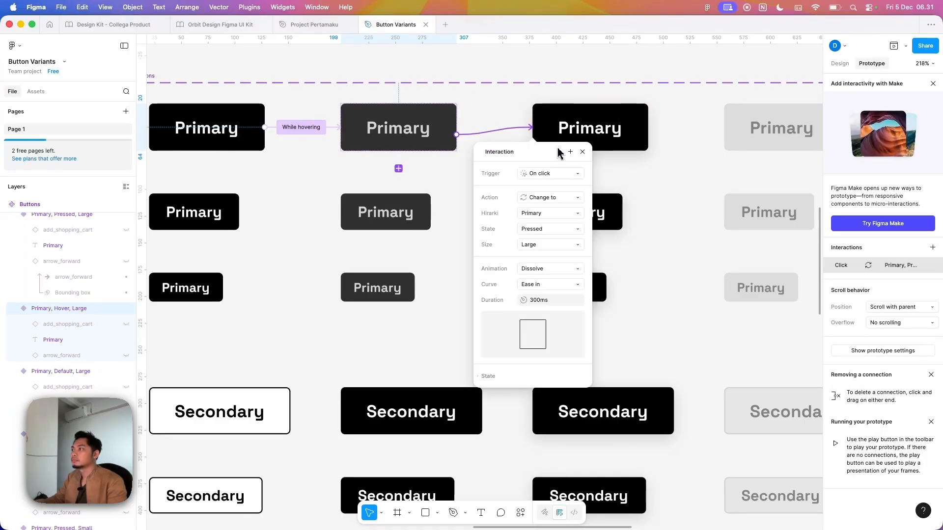
left_click(545, 174)
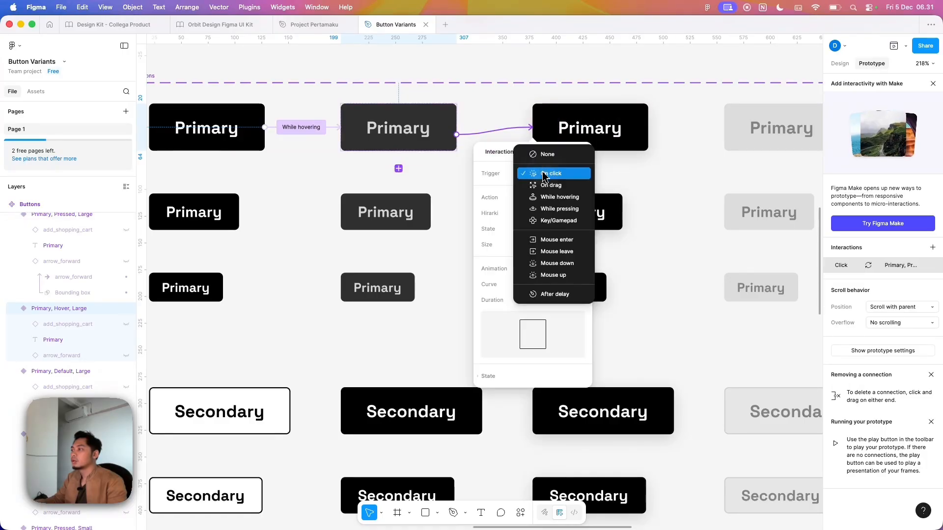
left_click(553, 209)
Remove the Press interaction from Primary Default Medium and connect Primary Hover Medium to Primary Pressed Medium with a While pressing trigger.
left_click(402, 209)
left_click(932, 265)
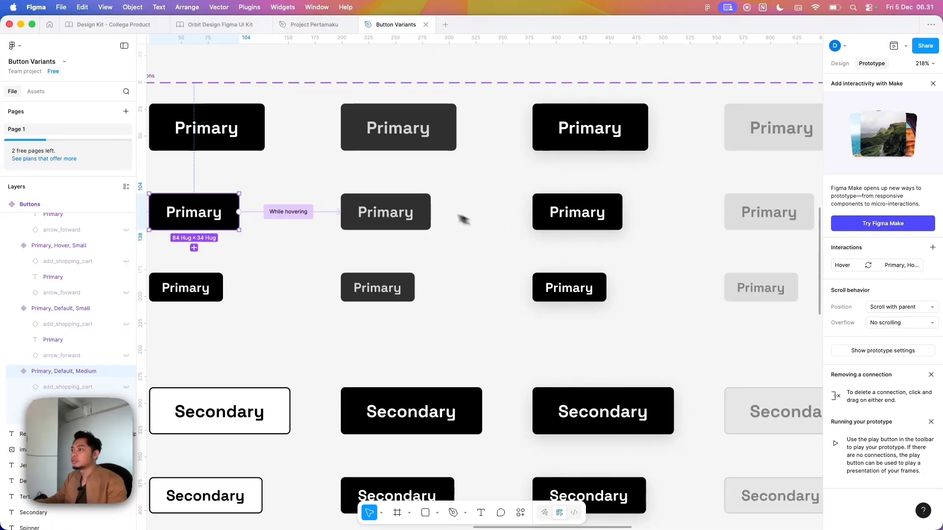
left_click(426, 213)
left_click_drag(432, 218, 543, 223)
left_click(544, 258)
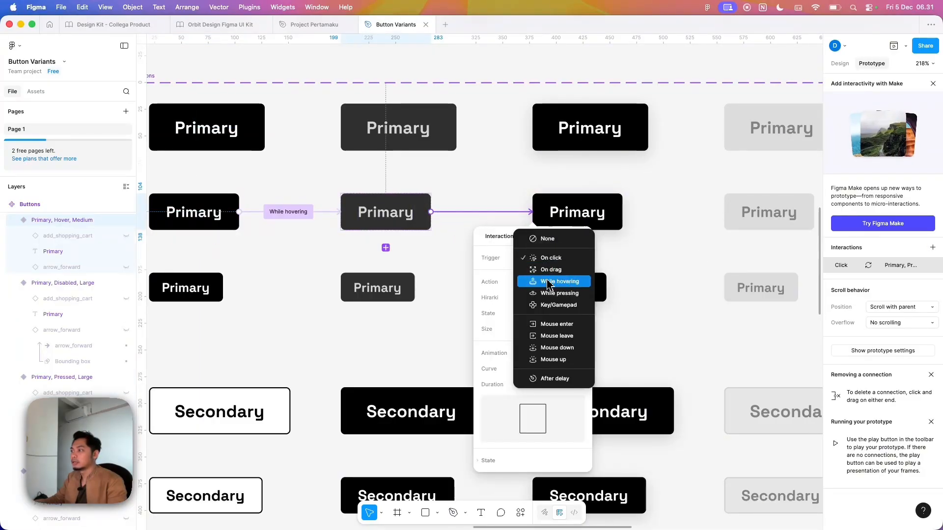
left_click(546, 293)
Preview Frame 1 again, test the Primary button's hover and repeated presses, and close the preview.
scroll(235, 220, "down", 3)
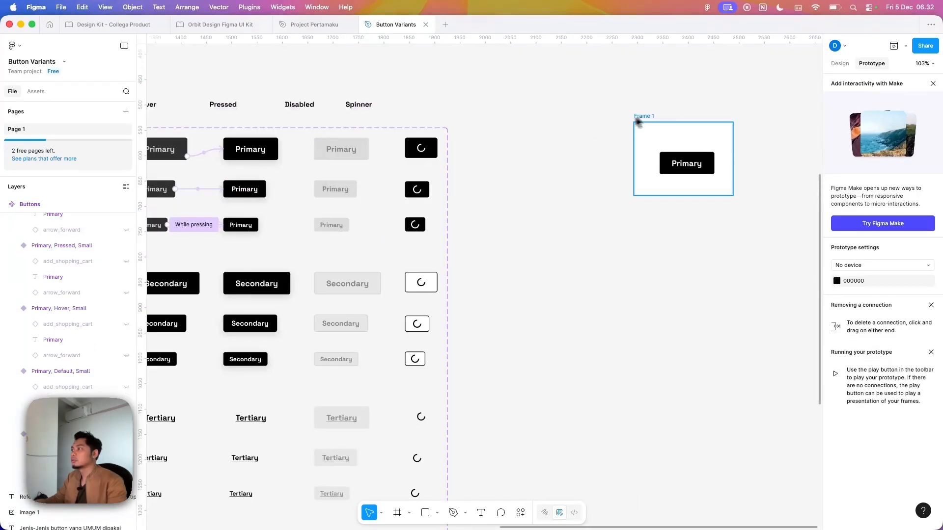
left_click(638, 117)
left_click(894, 45)
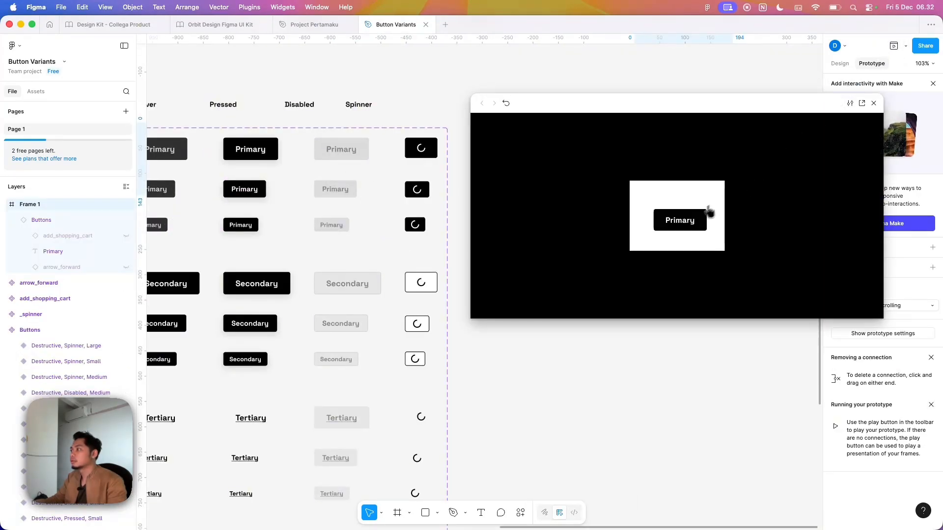
left_click(683, 225)
left_click(683, 225)
left_click(683, 224)
left_click(683, 228)
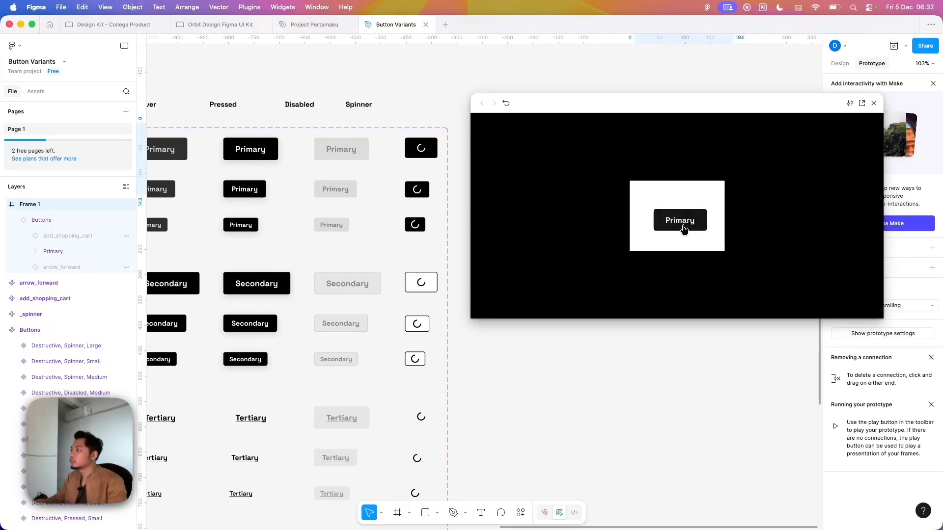
left_click(680, 229)
left_click(677, 227)
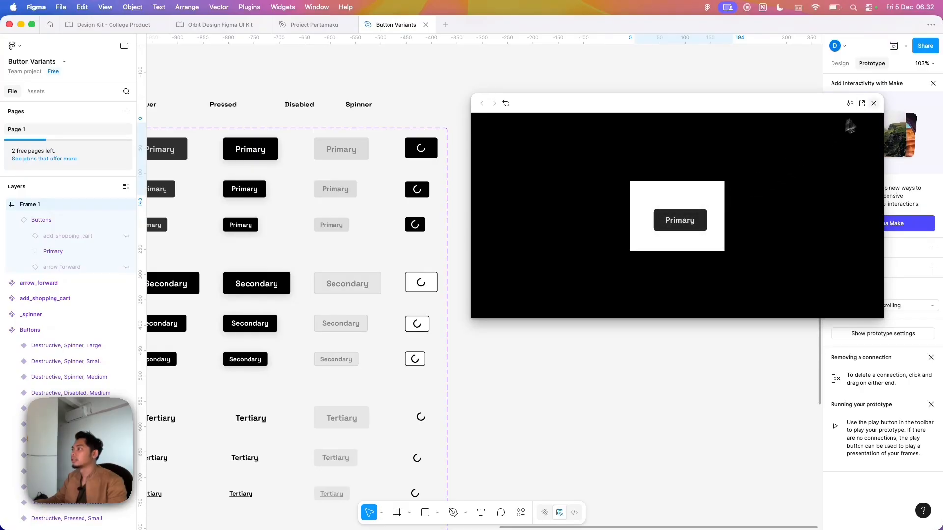
left_click(873, 104)
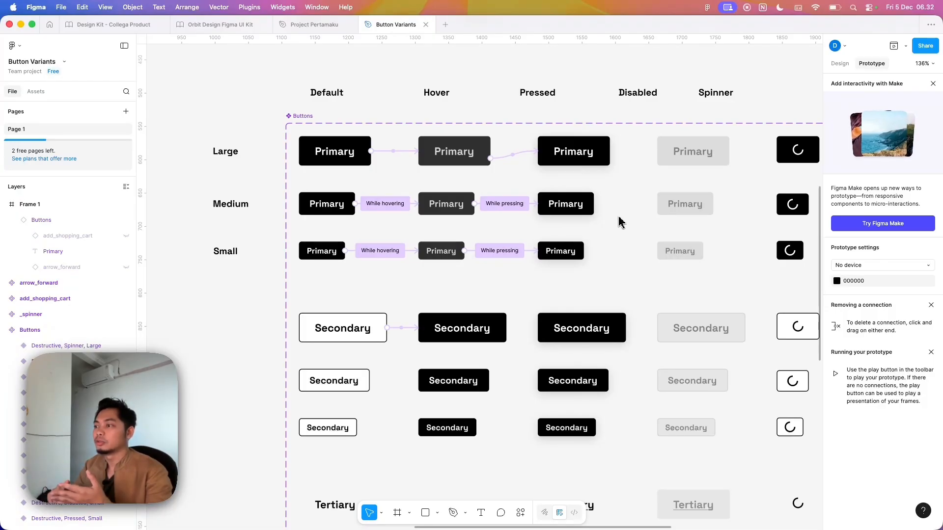
scroll(618, 220, "down", 3)
scroll(617, 220, "right", 1)
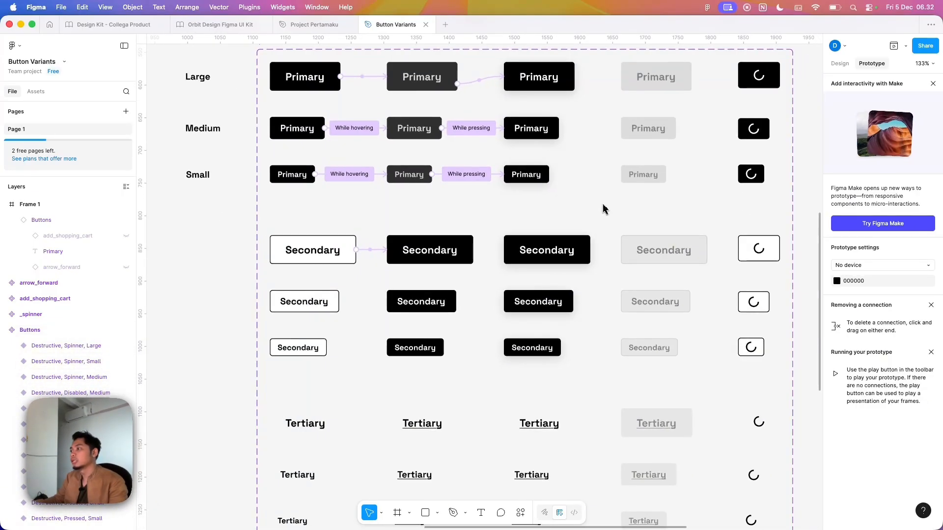
scroll(592, 157, "down", 2)
scroll(596, 170, "down", 2, "ctrl")
scroll(603, 218, "up", 1)
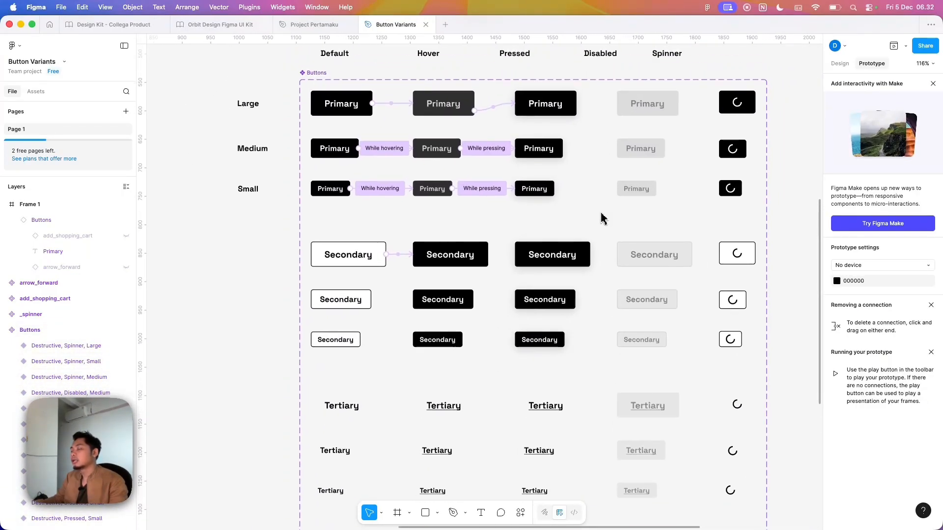